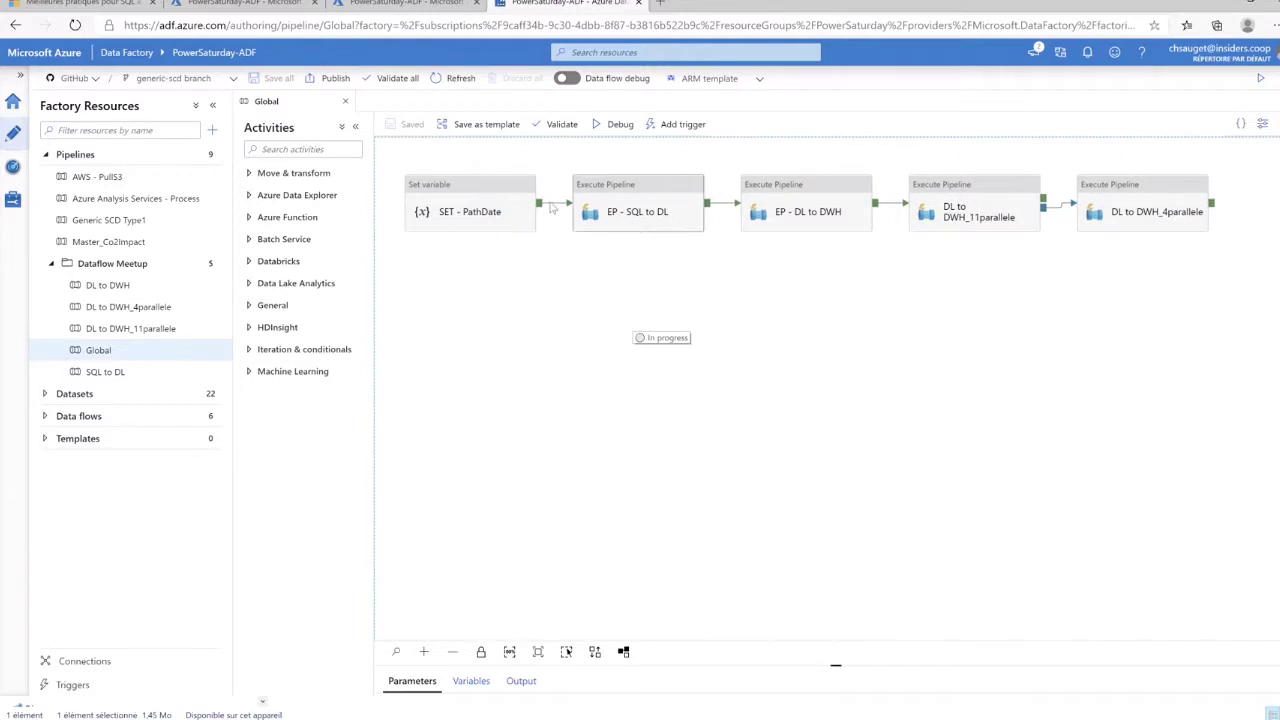
Check the SET - PathDate activity in the Global pipeline and open the pipeline behind EP - SQL to DL
{"action": "left_click", "coordinate": [468, 195]}
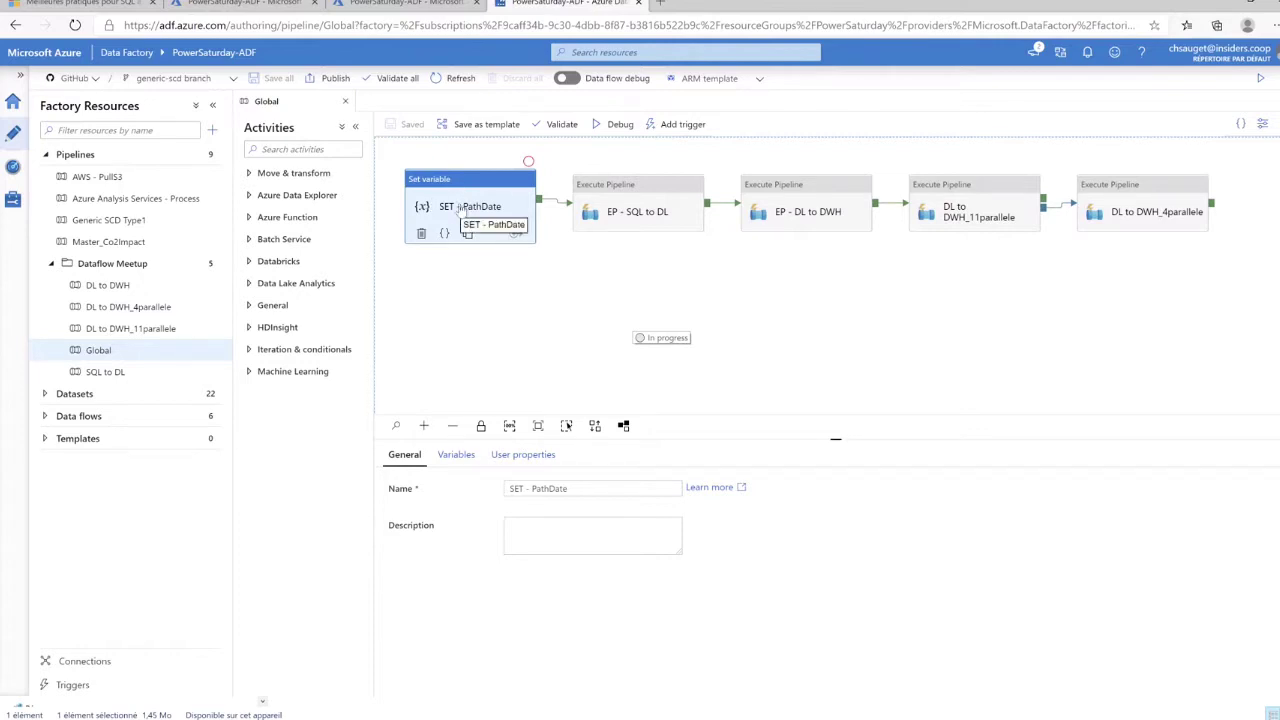
{"action": "left_click", "coordinate": [655, 197]}
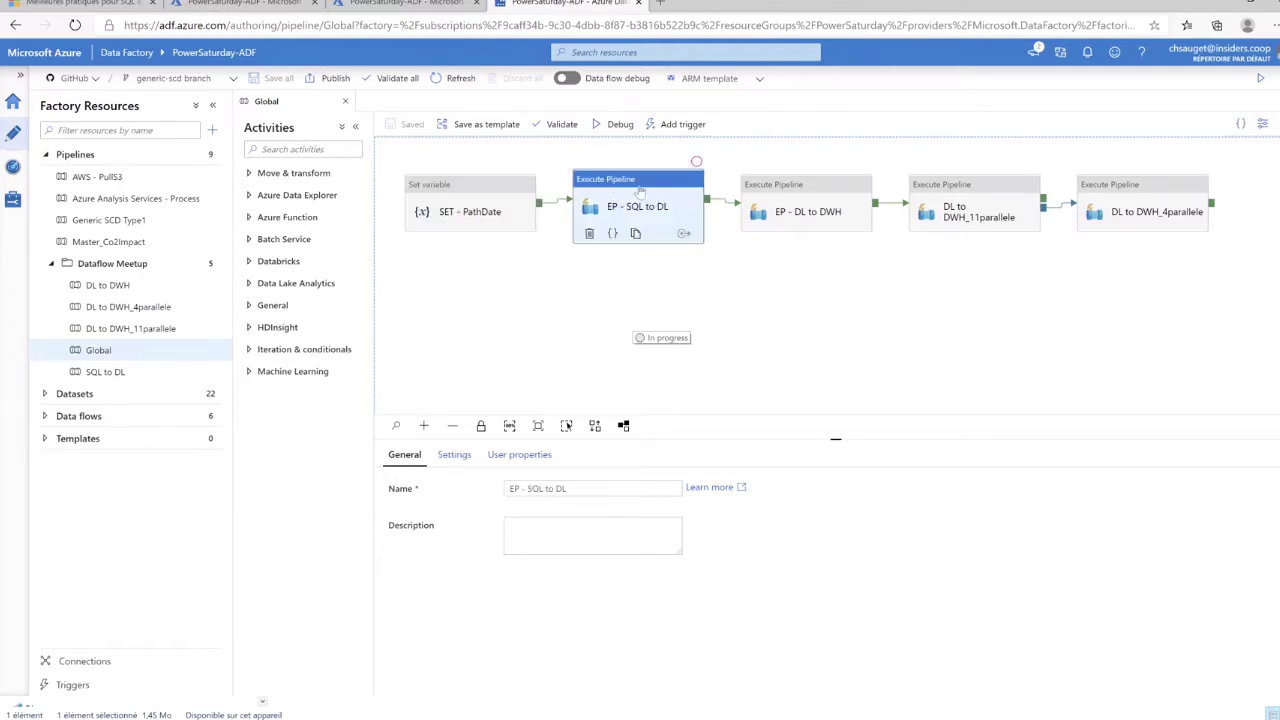
{"action": "double_click", "coordinate": [636, 181]}
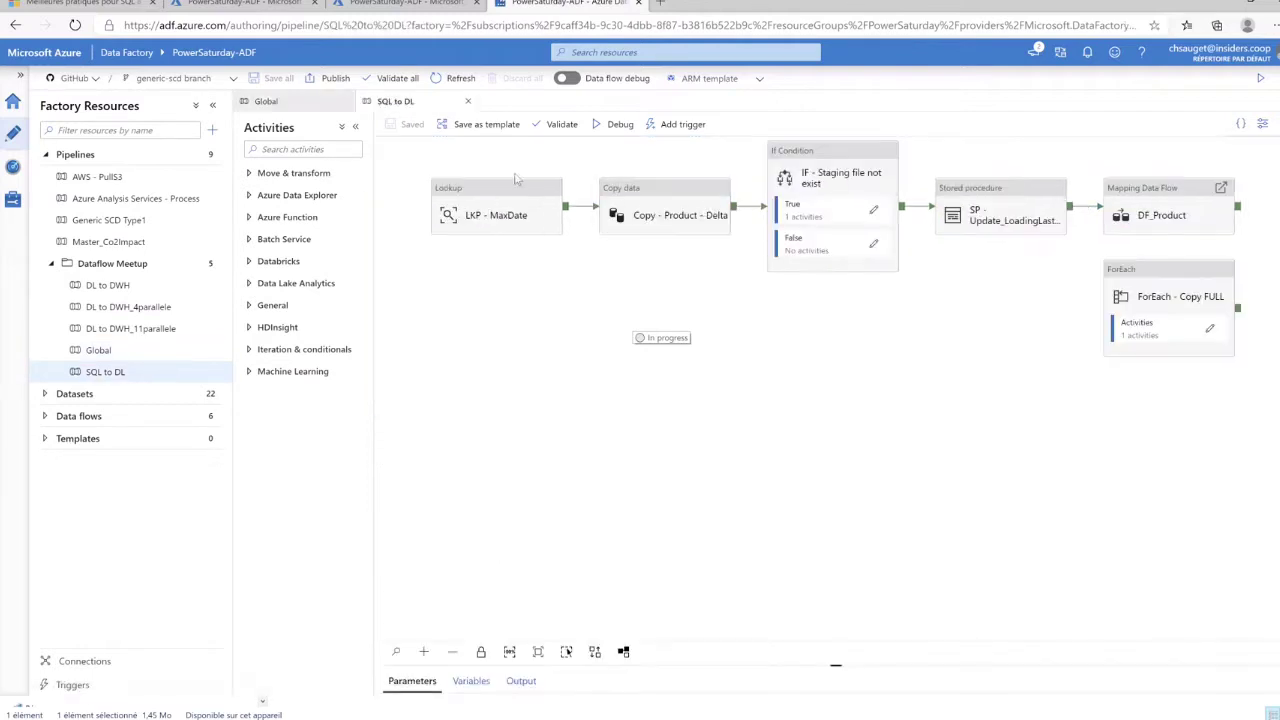
Examine the source and sink of the Copy - Table activity inside ForEach - Copy FULL, and return to the SQL to DL pipeline
{"action": "left_click", "coordinate": [1152, 292]}
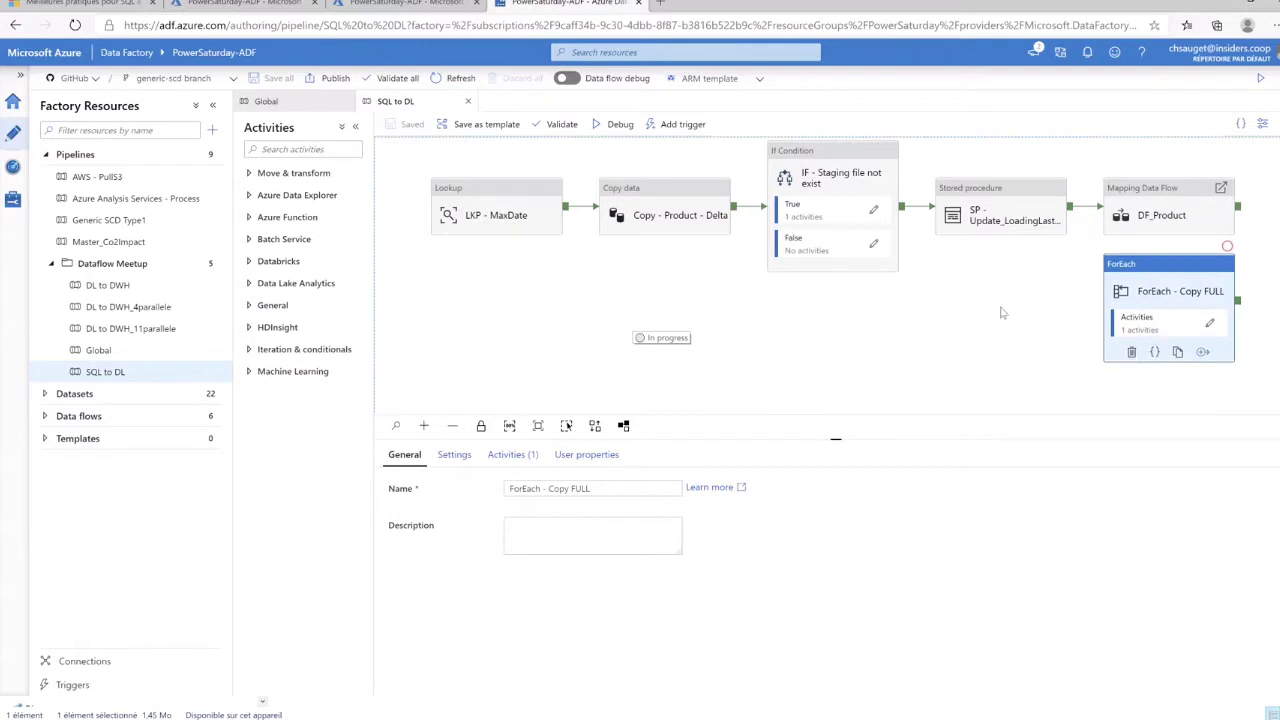
{"action": "double_click", "coordinate": [1183, 268]}
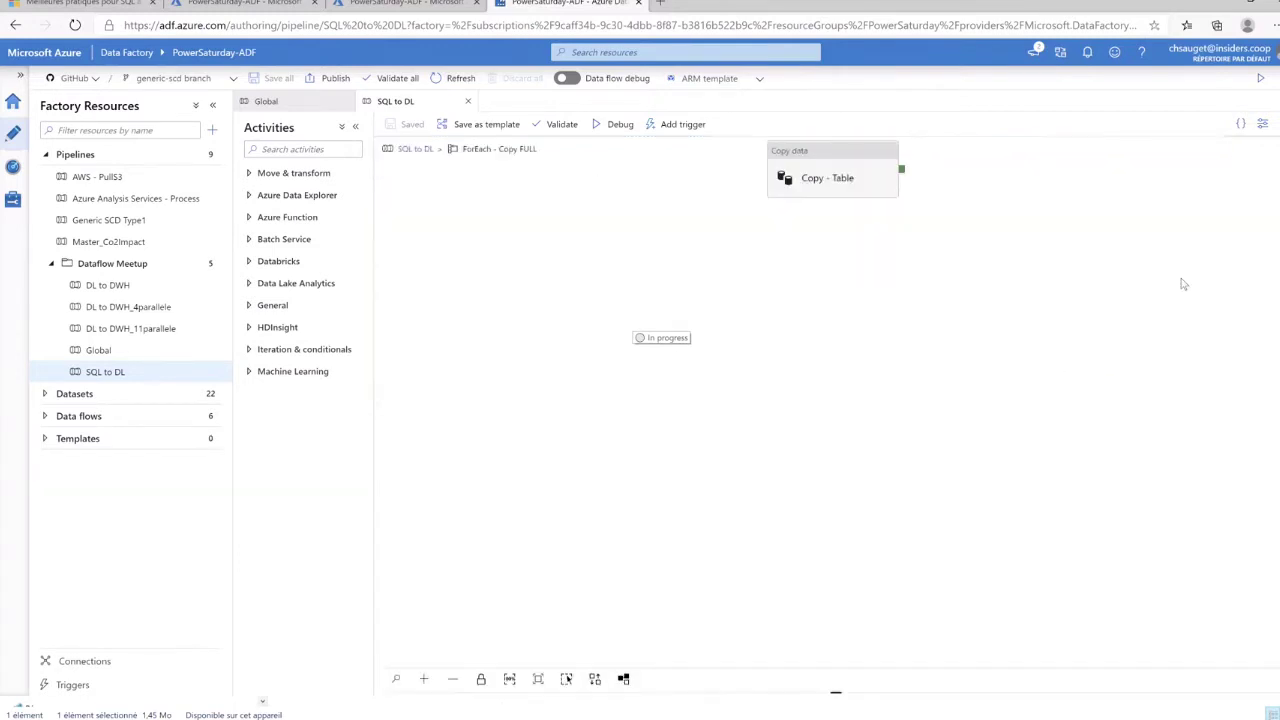
{"action": "left_click", "coordinate": [833, 163]}
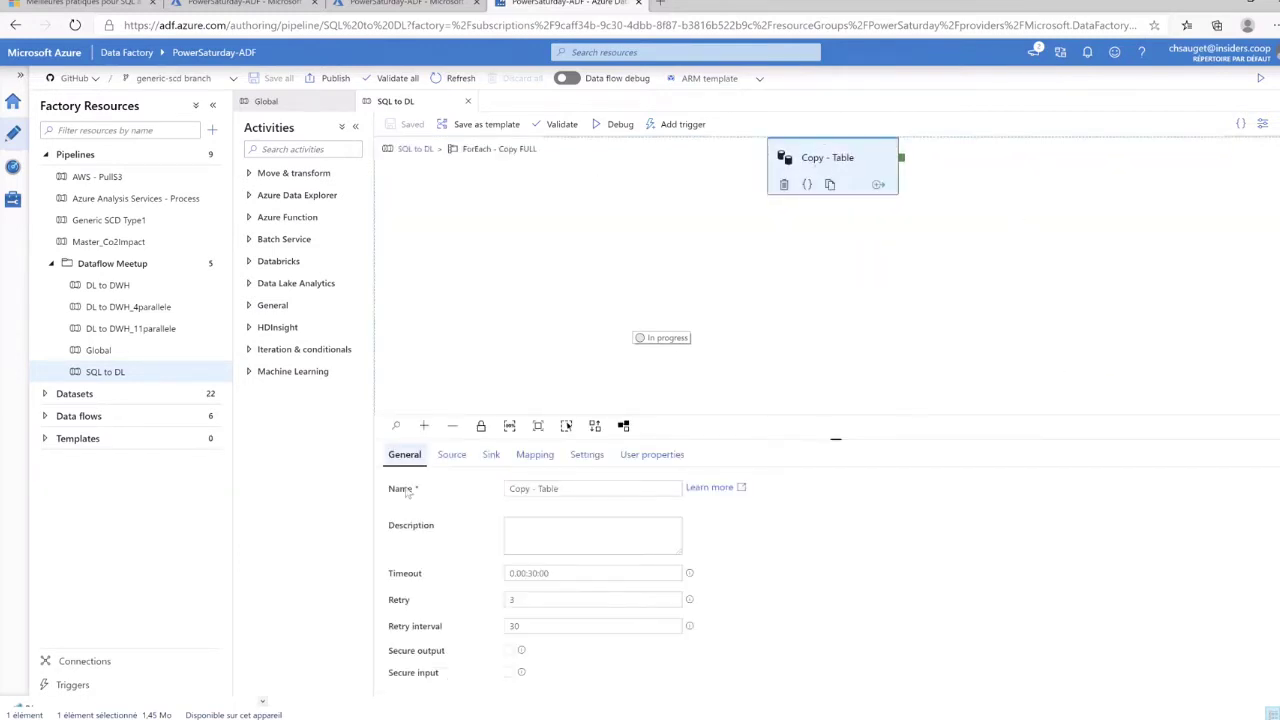
{"action": "left_click", "coordinate": [451, 454]}
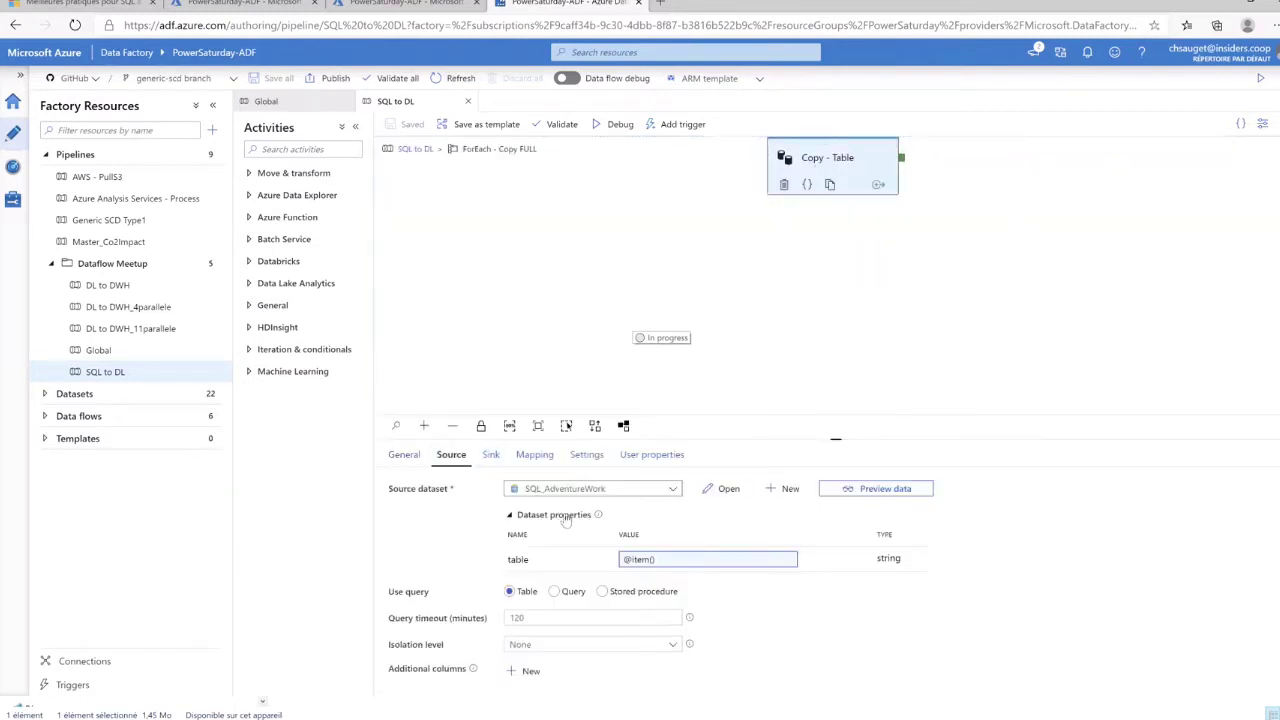
{"action": "left_click", "coordinate": [490, 454]}
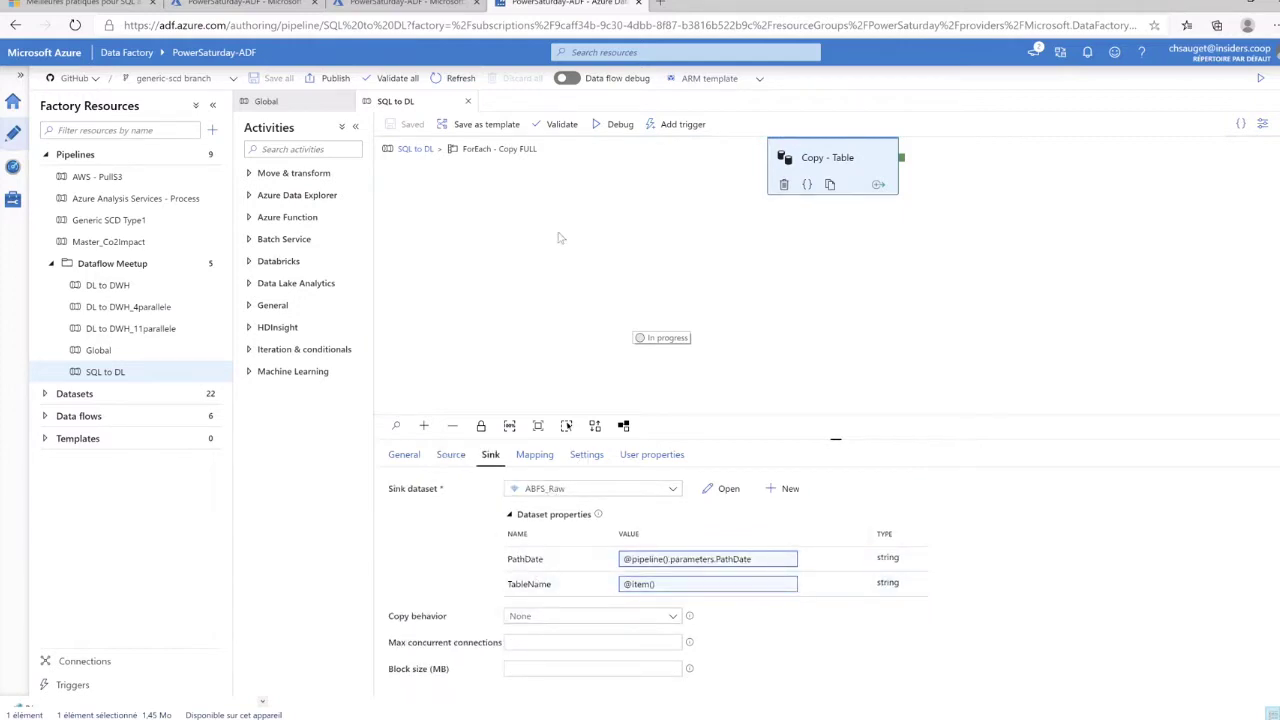
{"action": "left_click", "coordinate": [412, 148]}
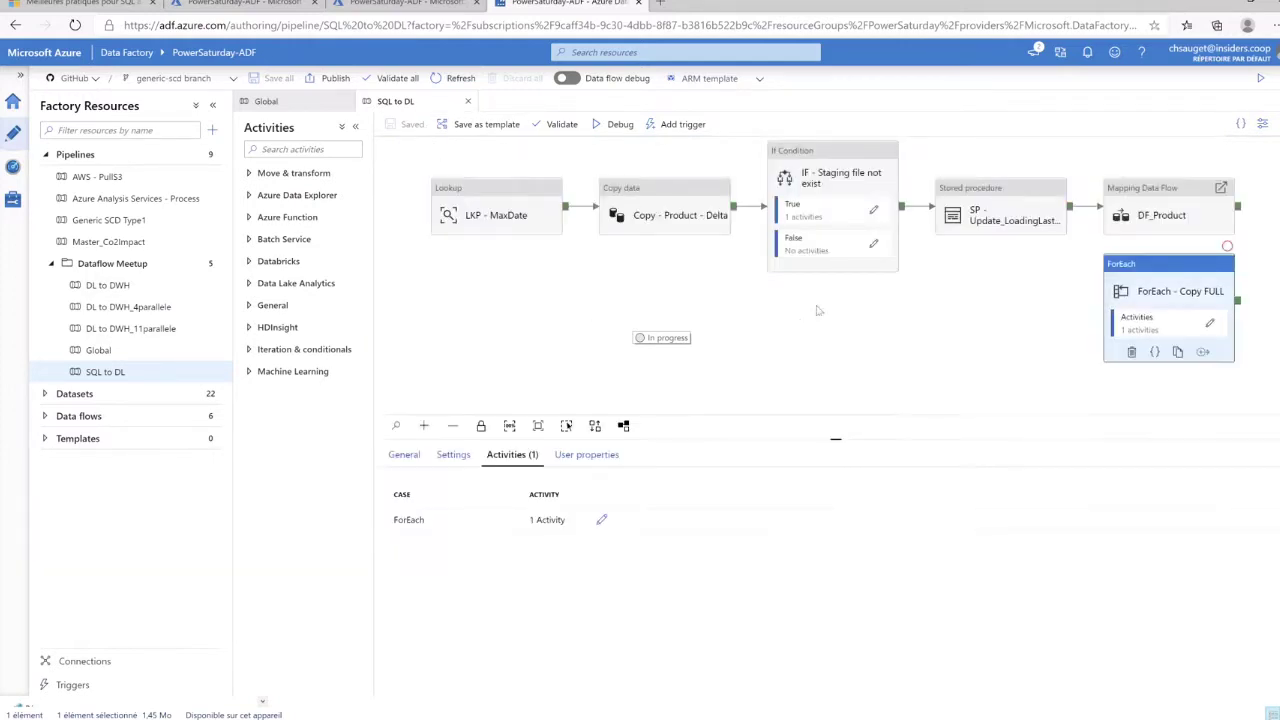
{"action": "left_click", "coordinate": [503, 227]}
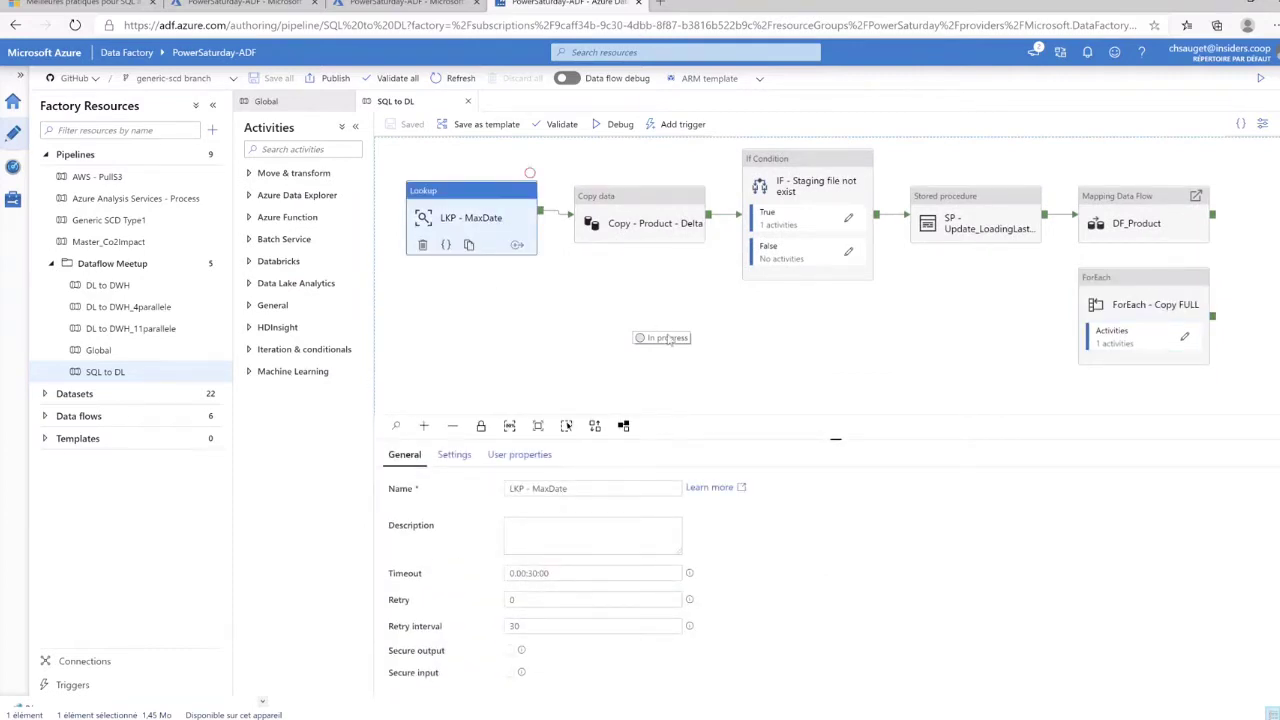
{"action": "double_click", "coordinate": [703, 8]}
{"action": "mouse_move", "coordinate": [703, 15]}
{"action": "left_mouse_down"}
{"action": "mouse_move", "coordinate": [708, 63]}
{"action": "mouse_move", "coordinate": [688, 0]}
{"action": "left_mouse_up"}
{"action": "left_click", "coordinate": [668, 342]}
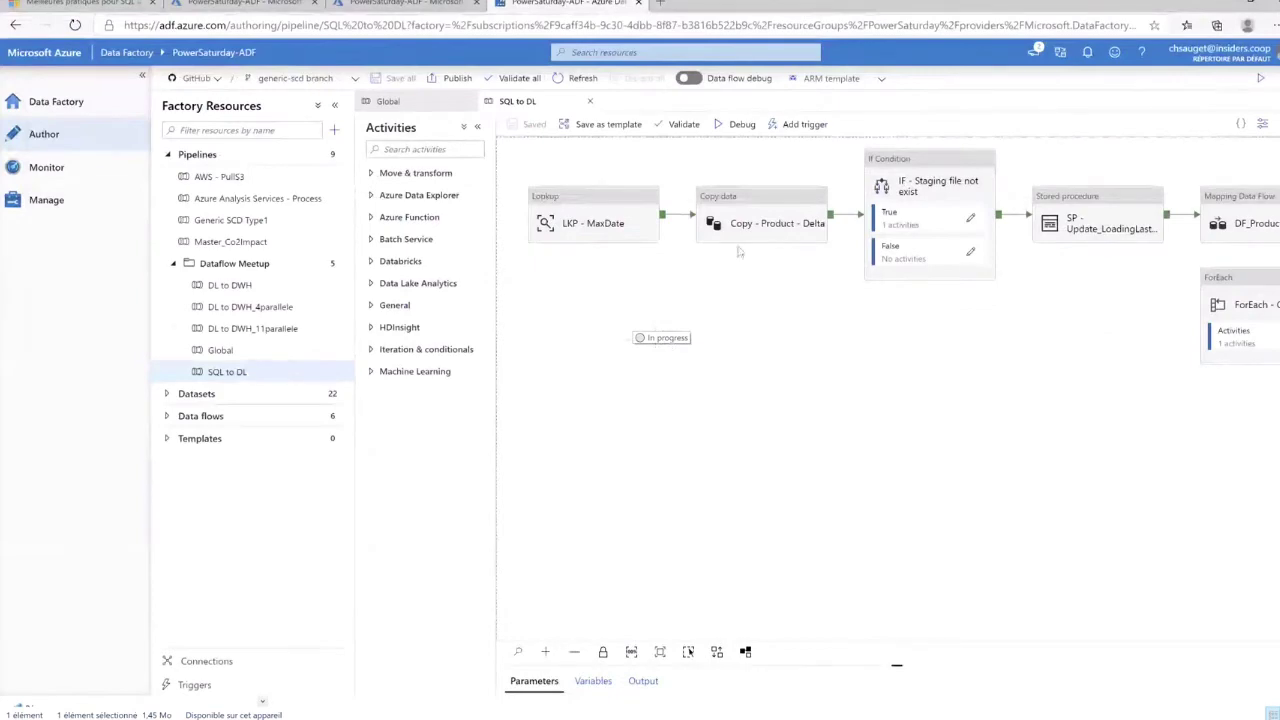
{"action": "double_click", "coordinate": [808, 3]}
{"action": "left_click_drag", "start_coordinate": [760, 200], "coordinate": [660, 0]}
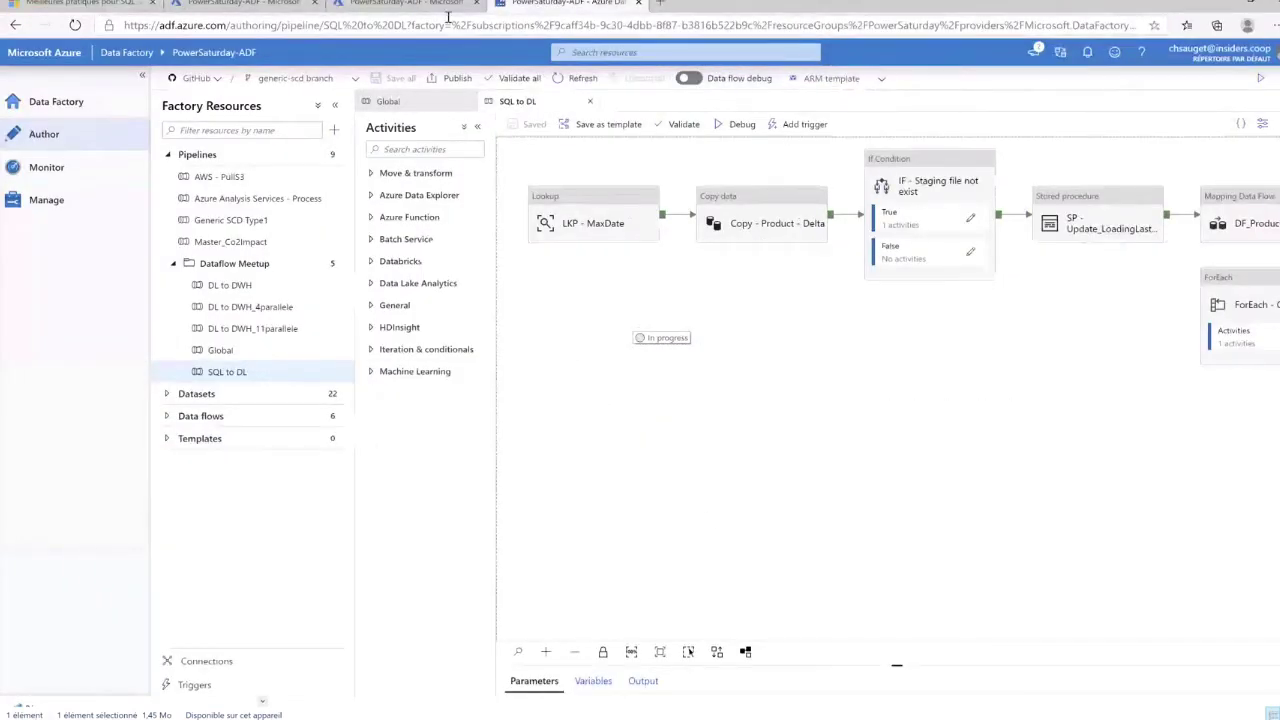
{"action": "left_click", "coordinate": [661, 3]}
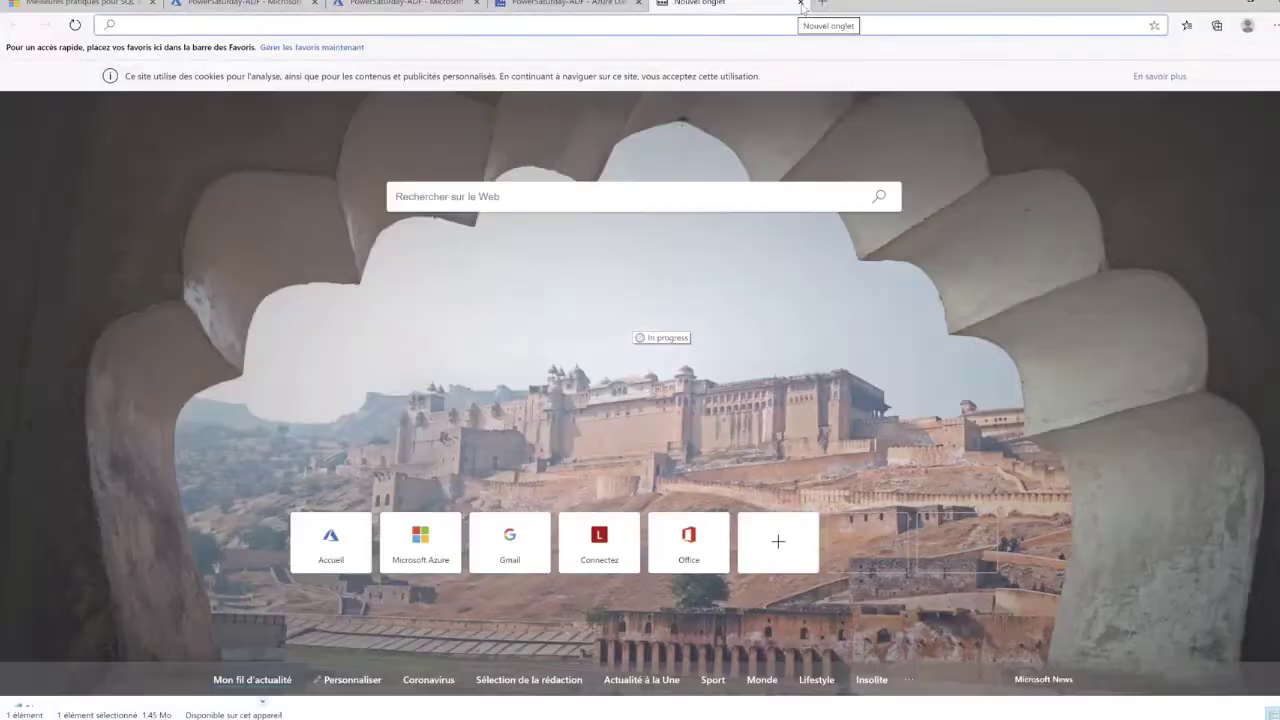
{"action": "left_click", "coordinate": [770, 3]}
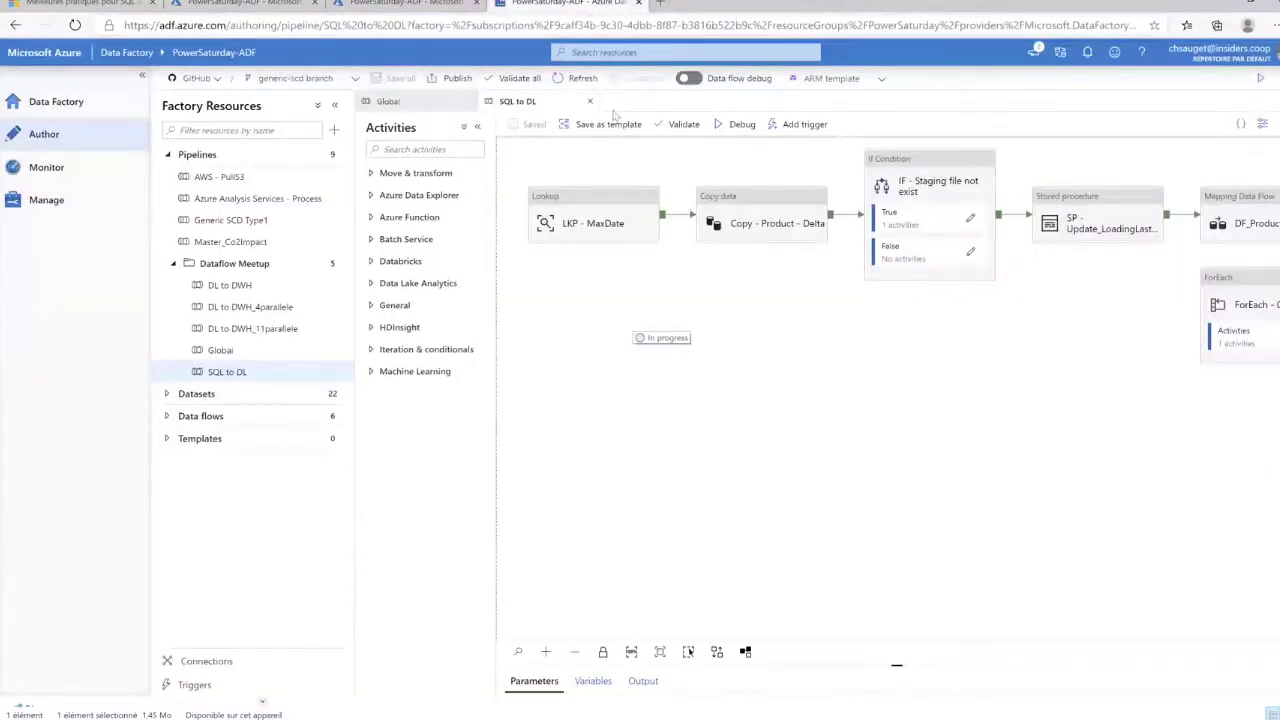
{"action": "key", "text": "alt+Tab"}
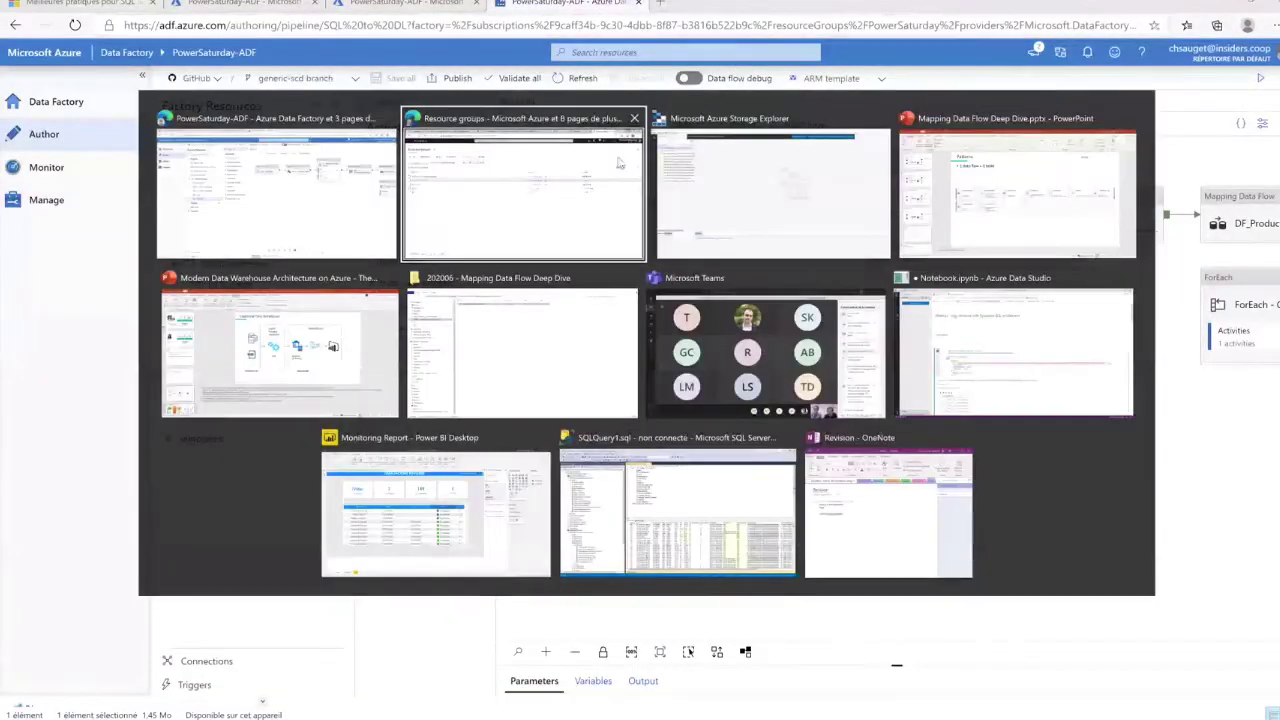
{"action": "left_click", "coordinate": [557, 348]}
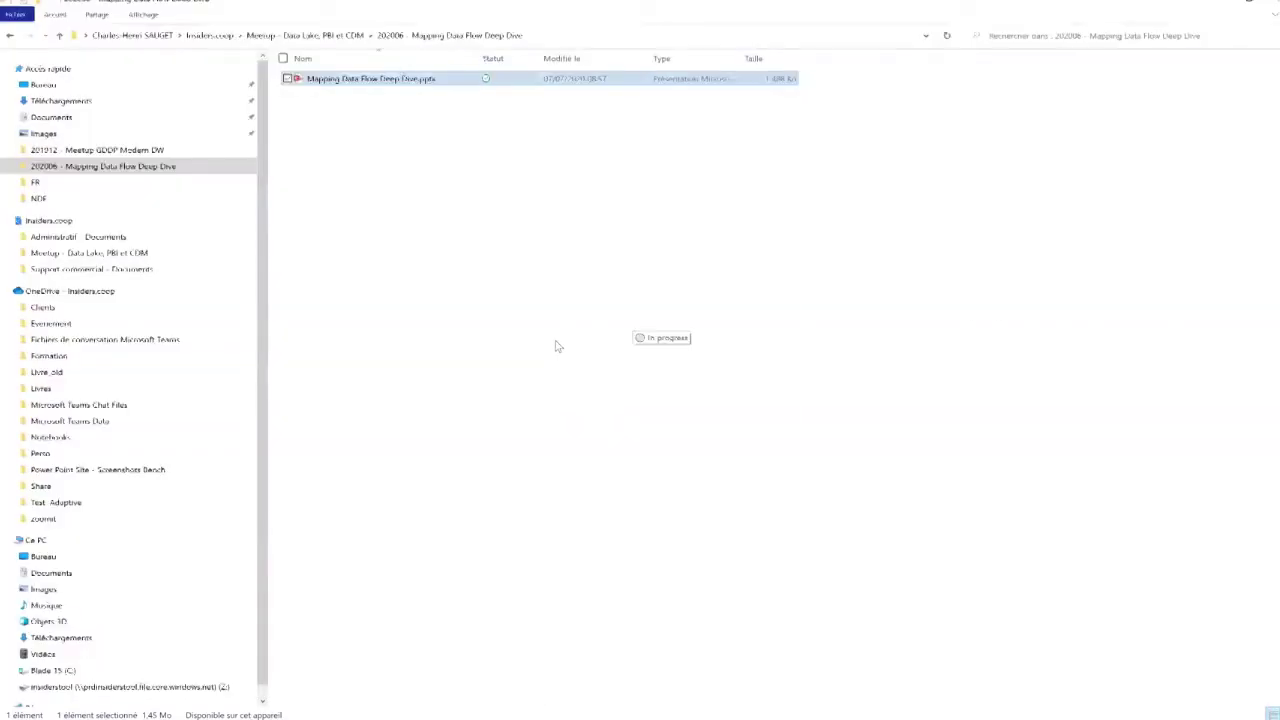
{"action": "right_click", "coordinate": [649, 341]}
{"action": "key", "text": "Escape"}
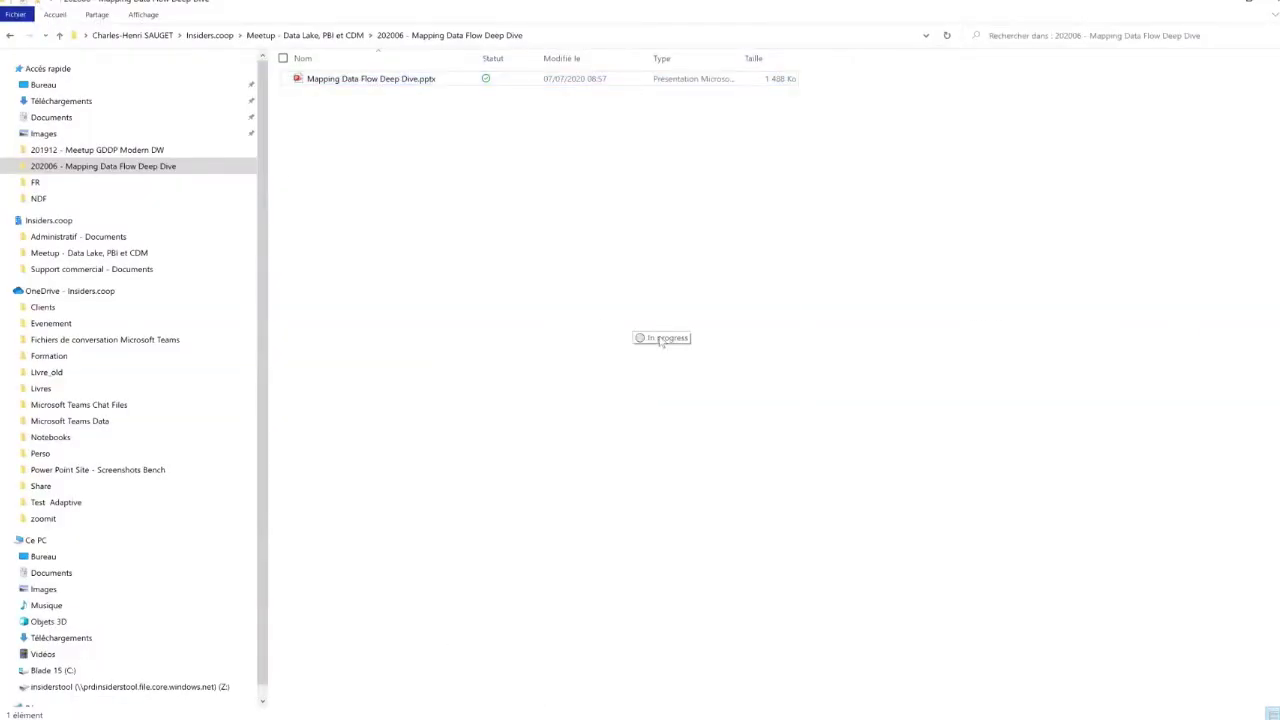
{"action": "key", "text": "alt+Tab"}
{"action": "key", "text": "Tab"}
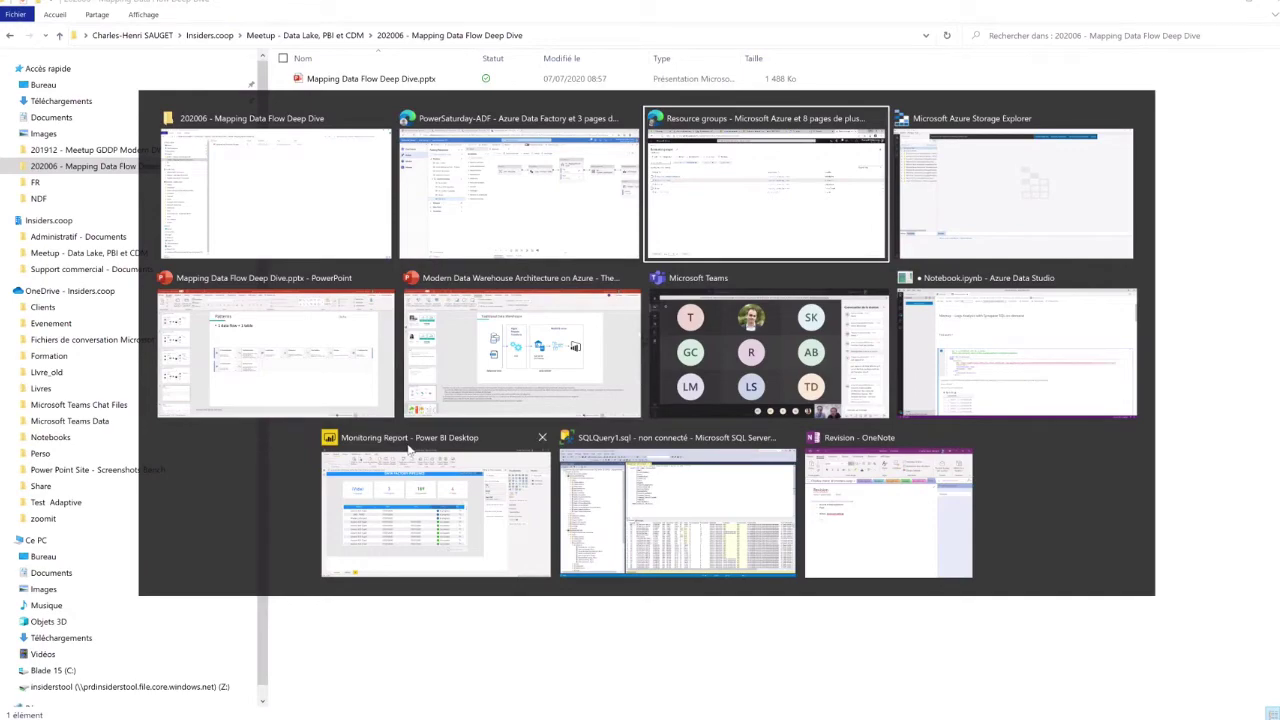
{"action": "key", "text": "alt+Tab"}
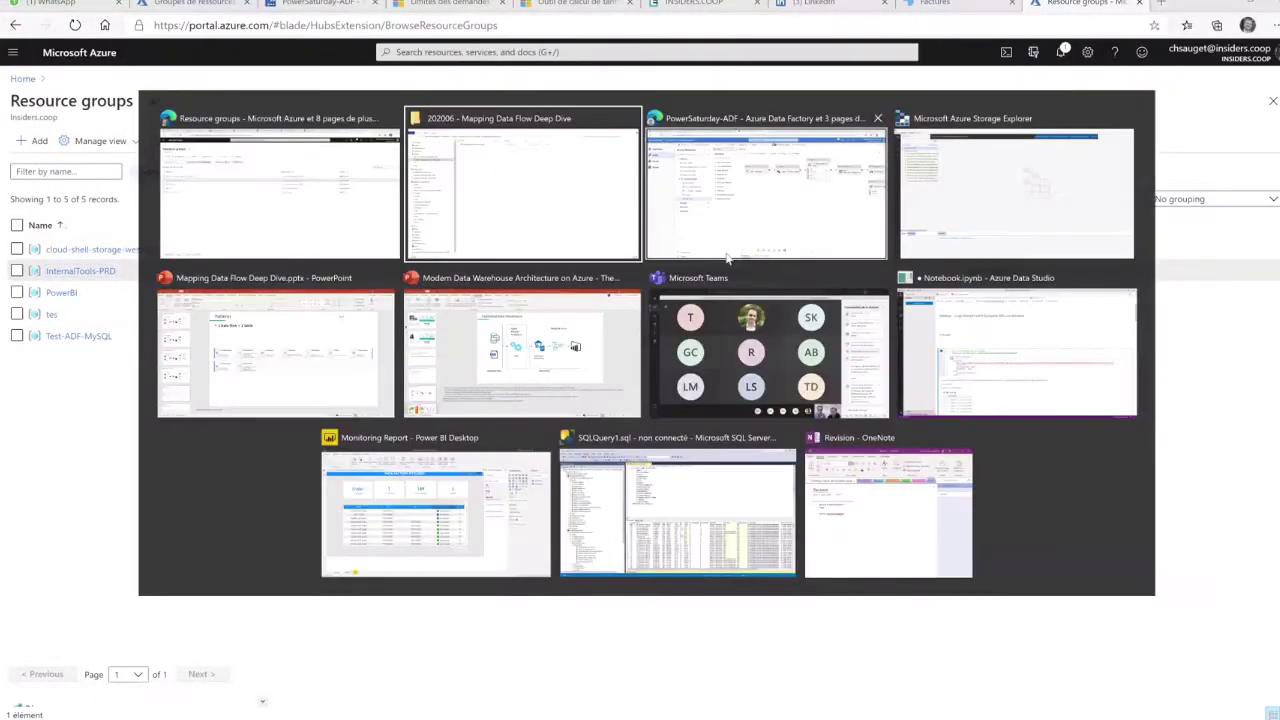
Minimize the Monitoring Report window in Power BI Desktop and switch back to the PowerSaturday-ADF Data Factory window
{"action": "left_click", "coordinate": [425, 540]}
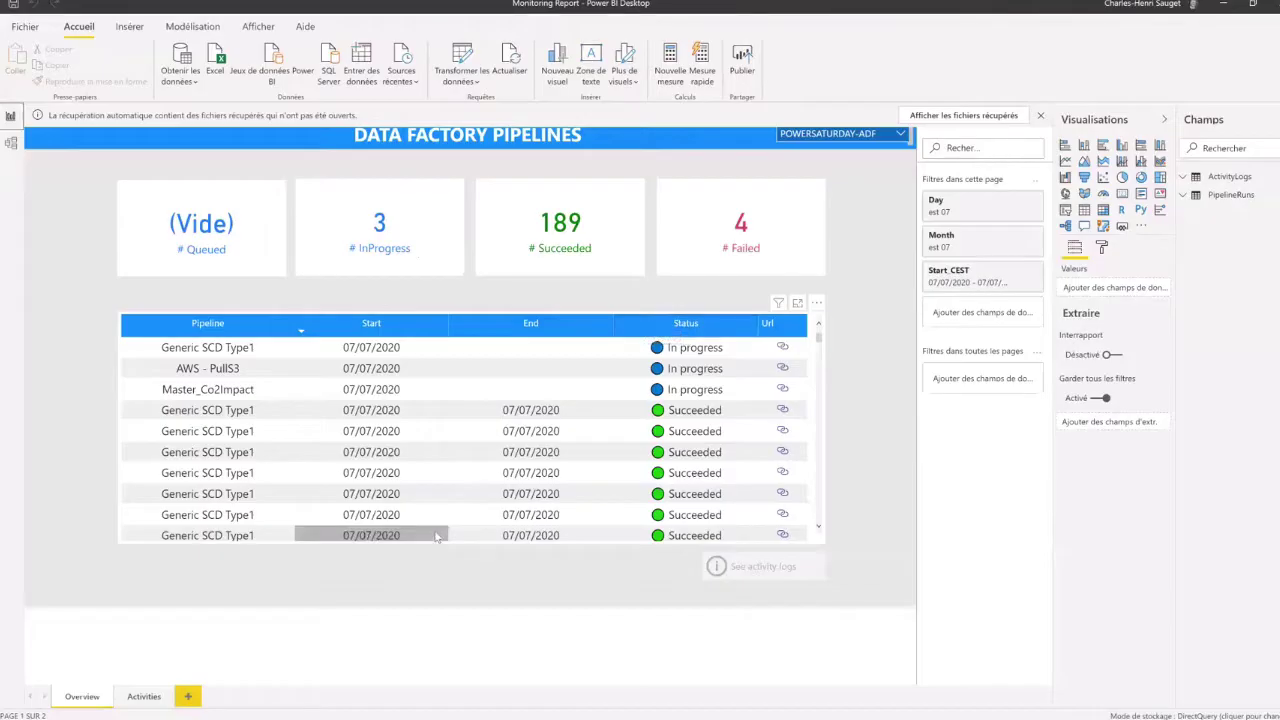
{"action": "left_click", "coordinate": [1224, 6]}
{"action": "key", "text": "alt+Tab"}
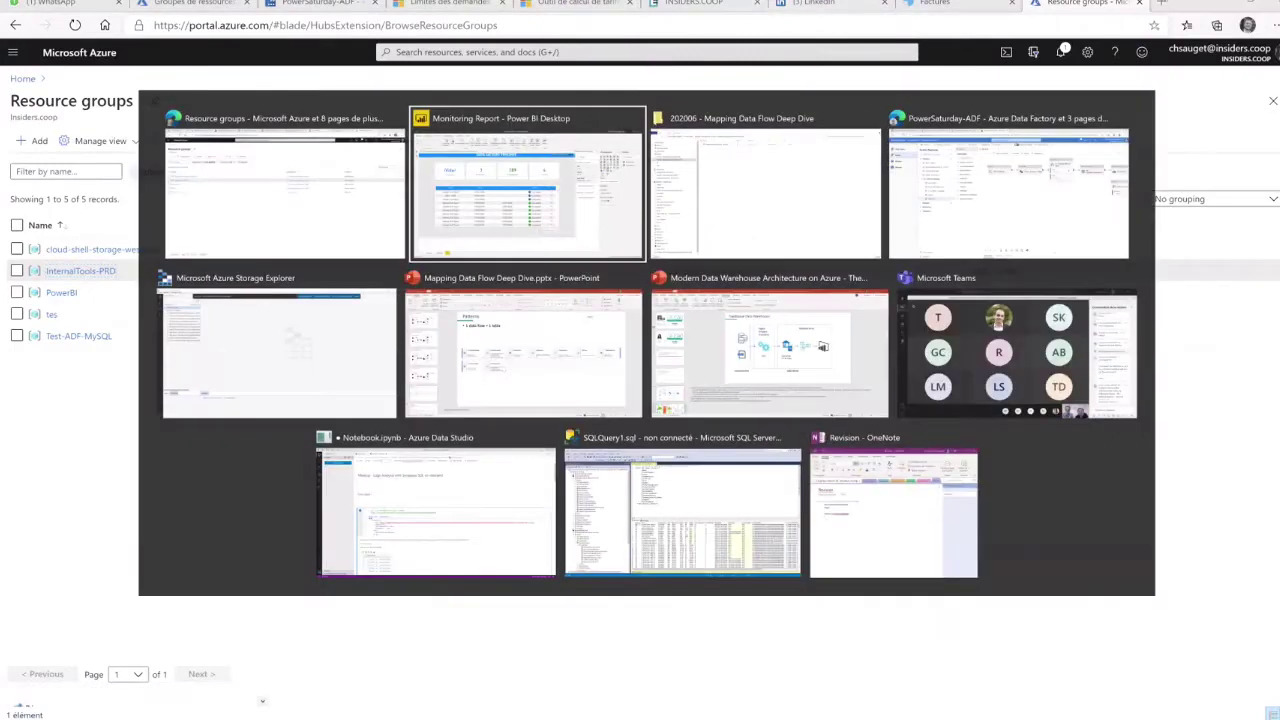
{"action": "key", "text": "Escape"}
{"action": "key", "text": "alt+Tab"}
{"action": "key", "text": "Tab"}
{"action": "key", "text": "alt+Tab"}
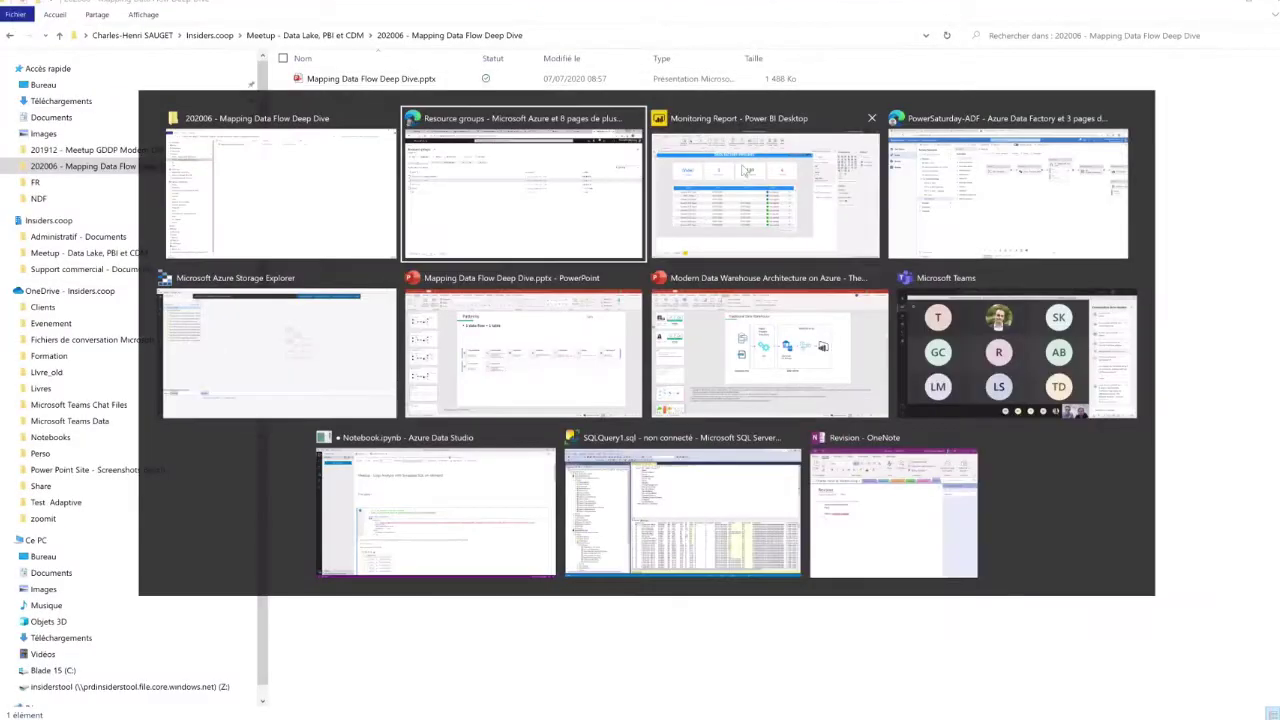
{"action": "left_click", "coordinate": [1032, 199]}
Collapse the Data Factory navigation menu to give the SQL to DL pipeline canvas more room
{"action": "left_click_drag", "start_coordinate": [994, 392], "coordinate": [870, 416]}
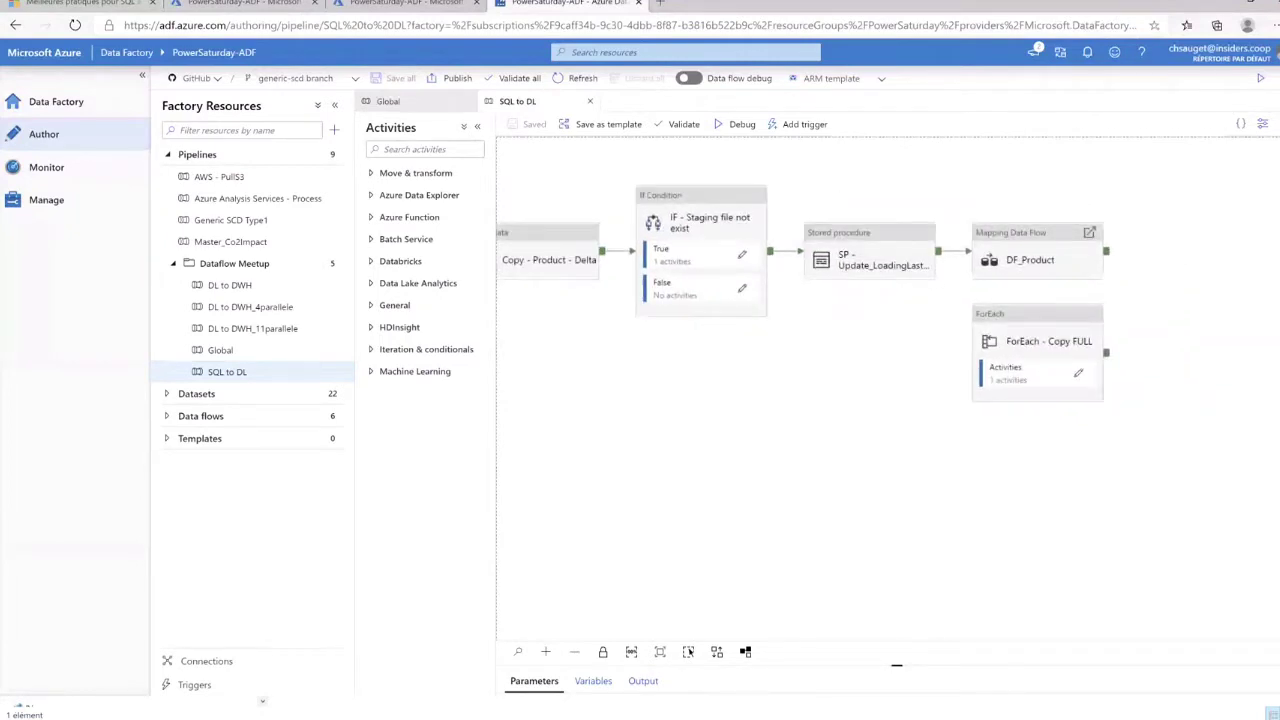
{"action": "left_click", "coordinate": [142, 75]}
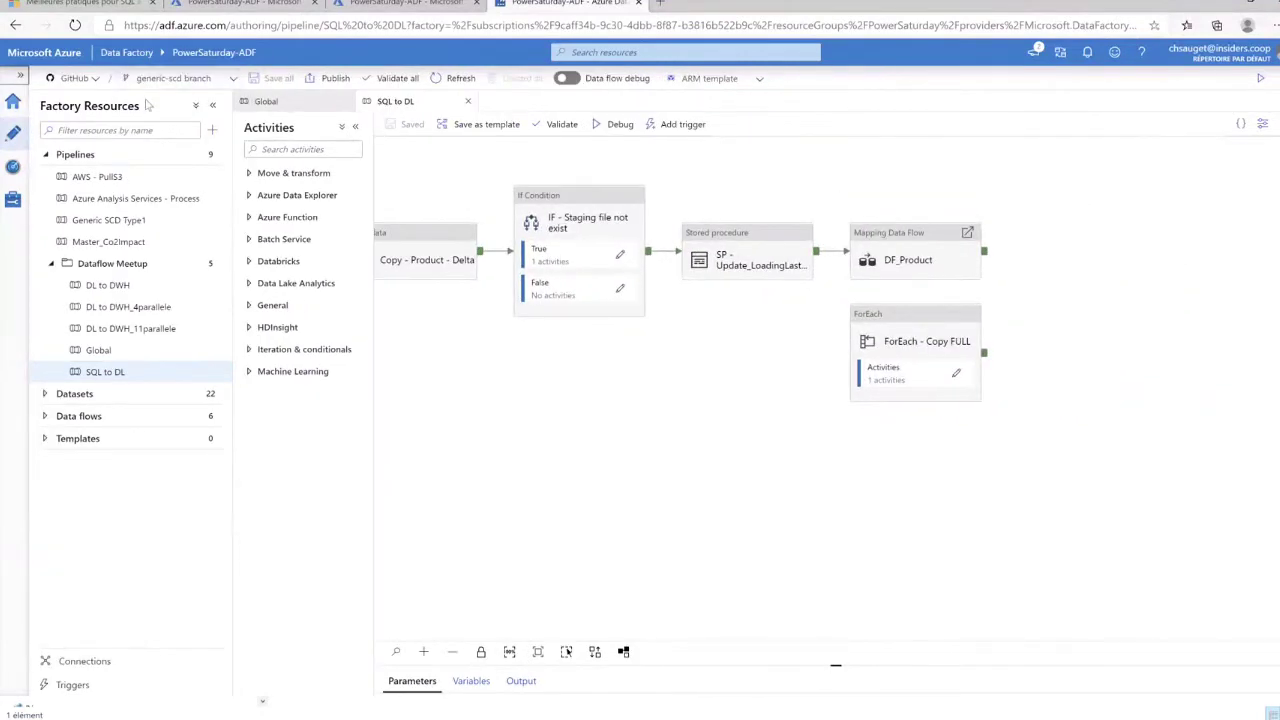
{"action": "left_click_drag", "start_coordinate": [513, 410], "coordinate": [770, 420]}
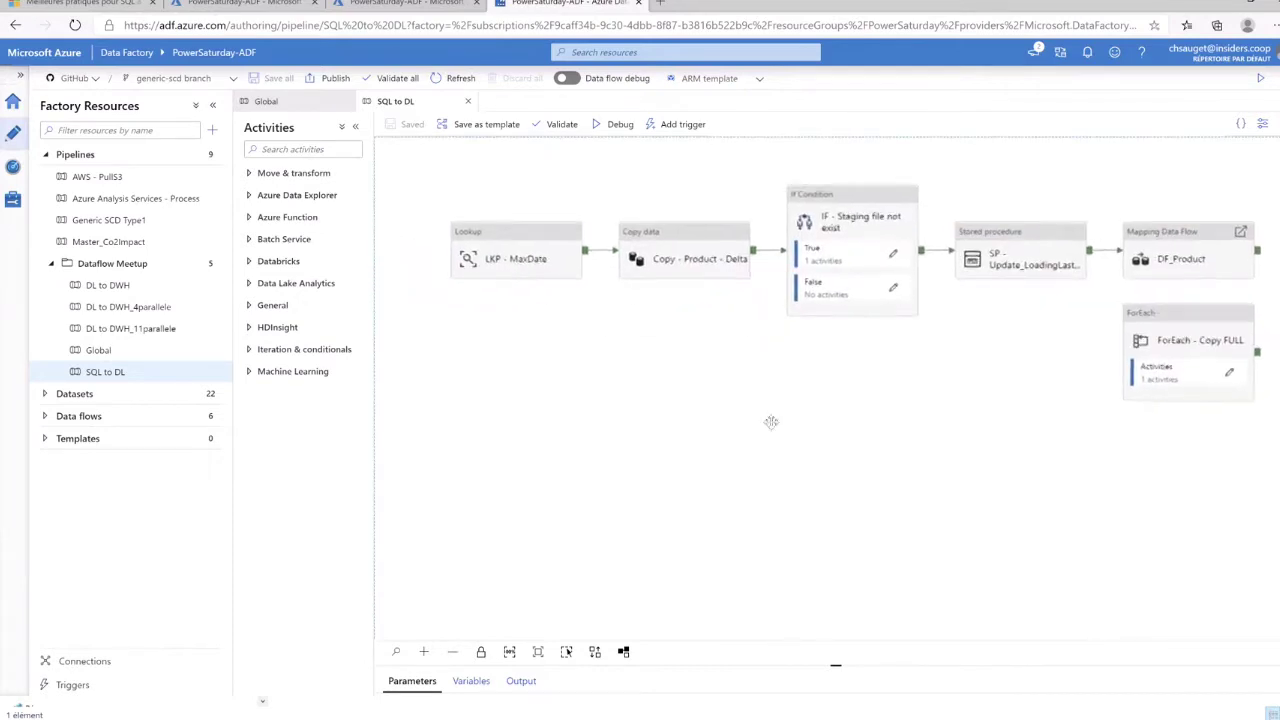
Examine the LKP - MaxDate lookup settings and the source query and sink of the Copy - Product - Delta activity
{"action": "left_click", "coordinate": [535, 253]}
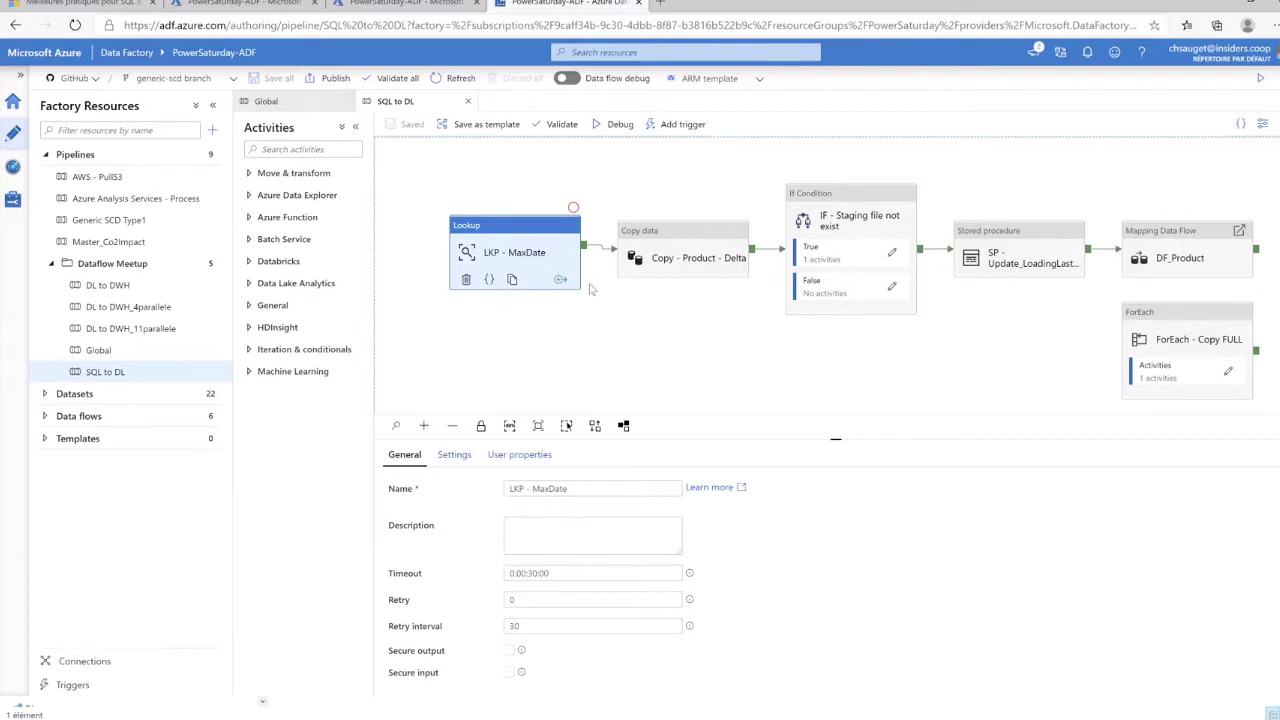
{"action": "left_click", "coordinate": [454, 454]}
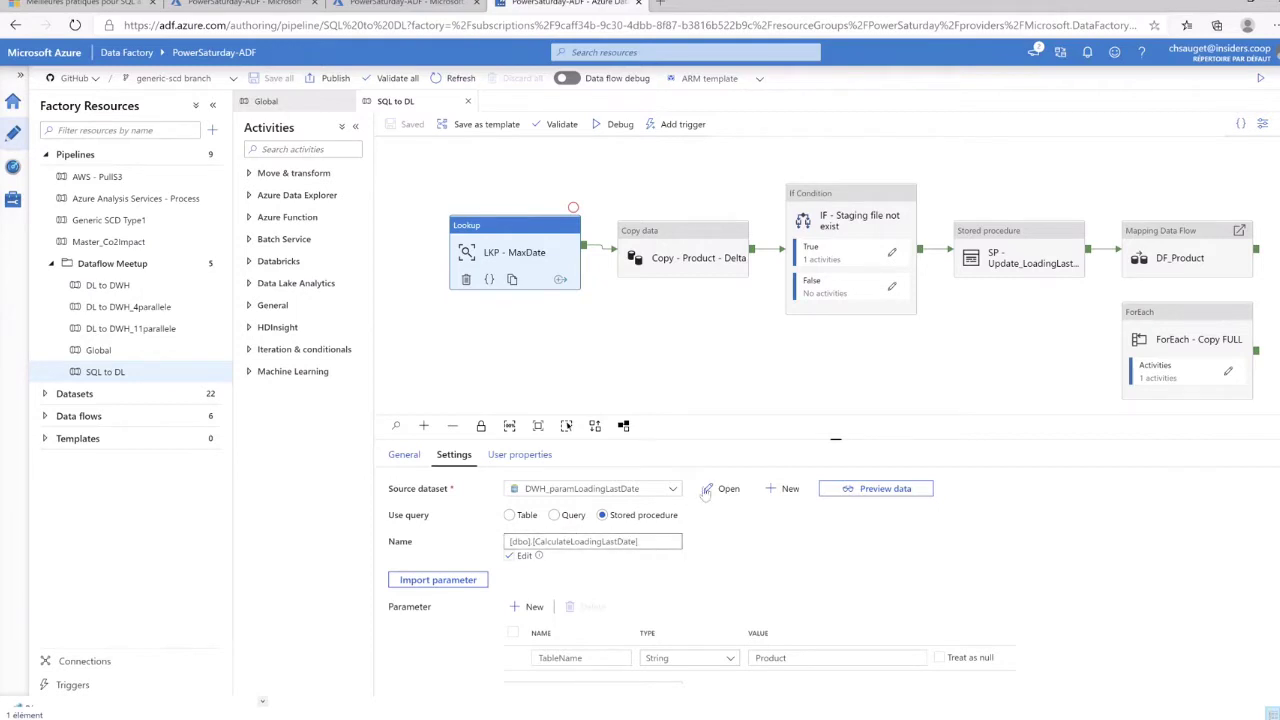
{"action": "scroll", "coordinate": [720, 320], "scroll_direction": "right", "scroll_amount": 2}
{"action": "left_click", "coordinate": [651, 248]}
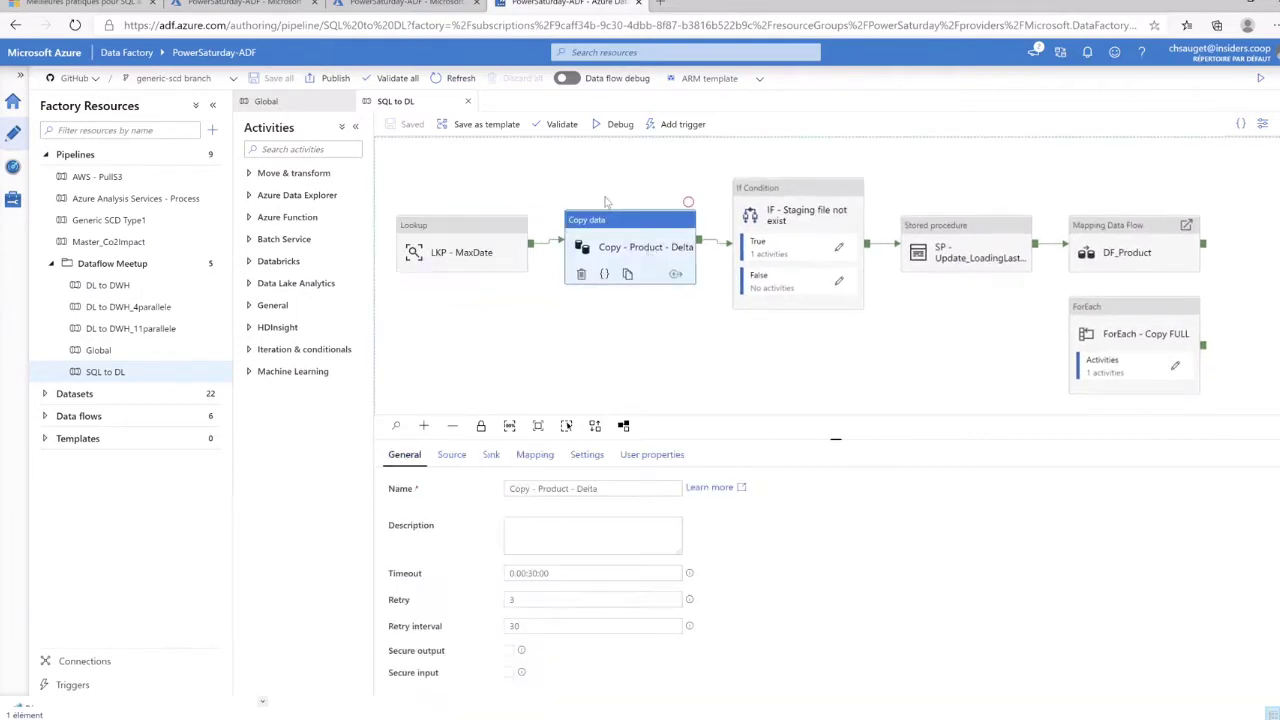
{"action": "left_click", "coordinate": [451, 454]}
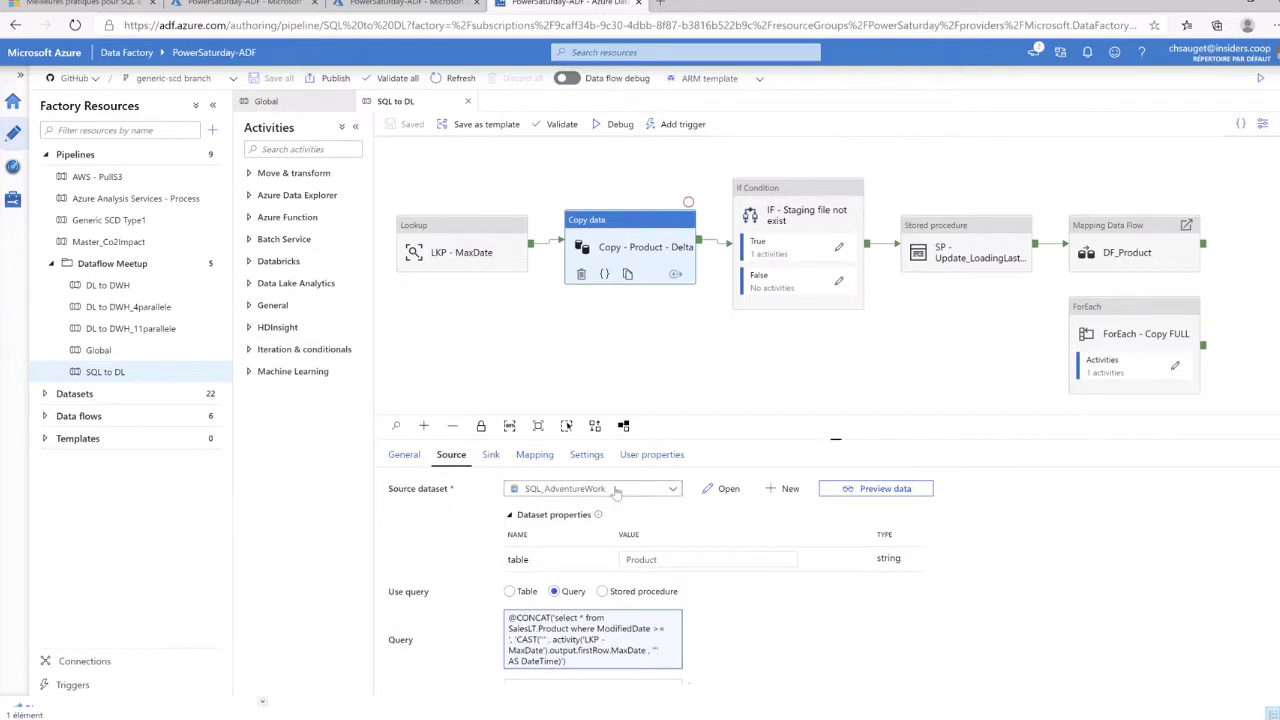
{"action": "left_click", "coordinate": [595, 630]}
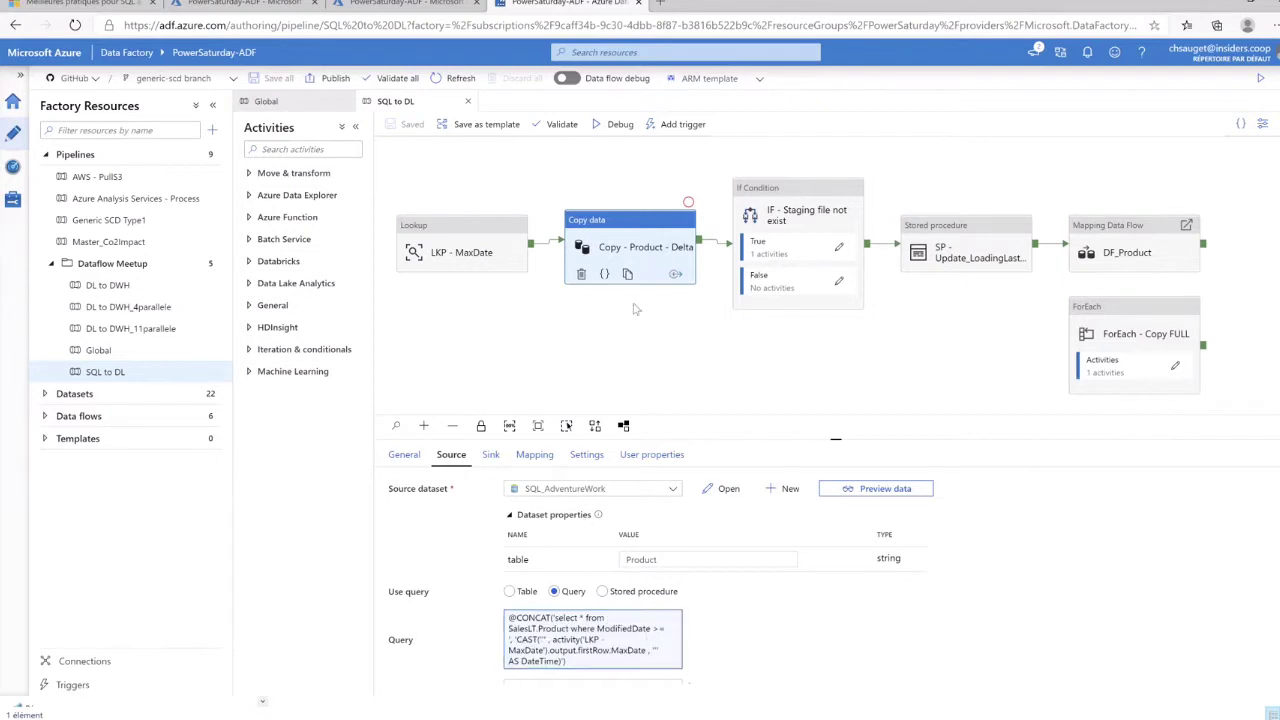
{"action": "left_click", "coordinate": [491, 462]}
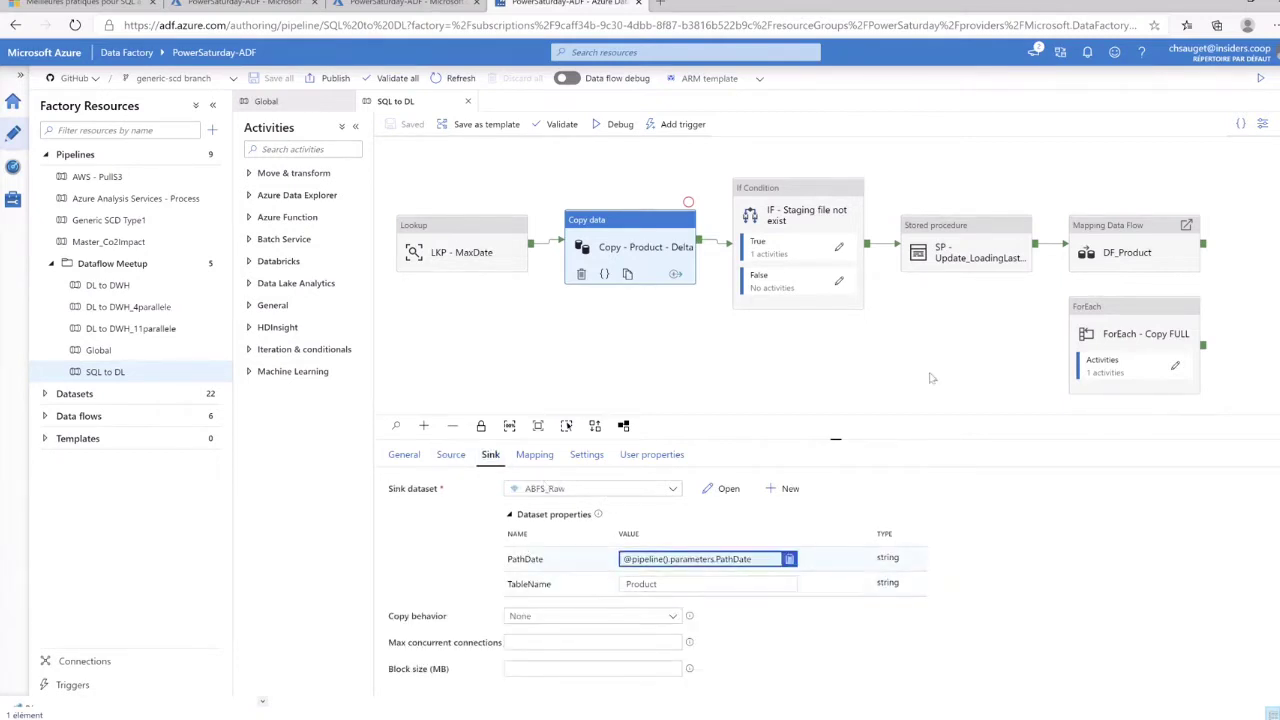
Review the IF - Staging file not exist condition, the SP - Update_LoadingLastDate procedure, the lookup and the DF_Product data flow activity
{"action": "left_click", "coordinate": [800, 212]}
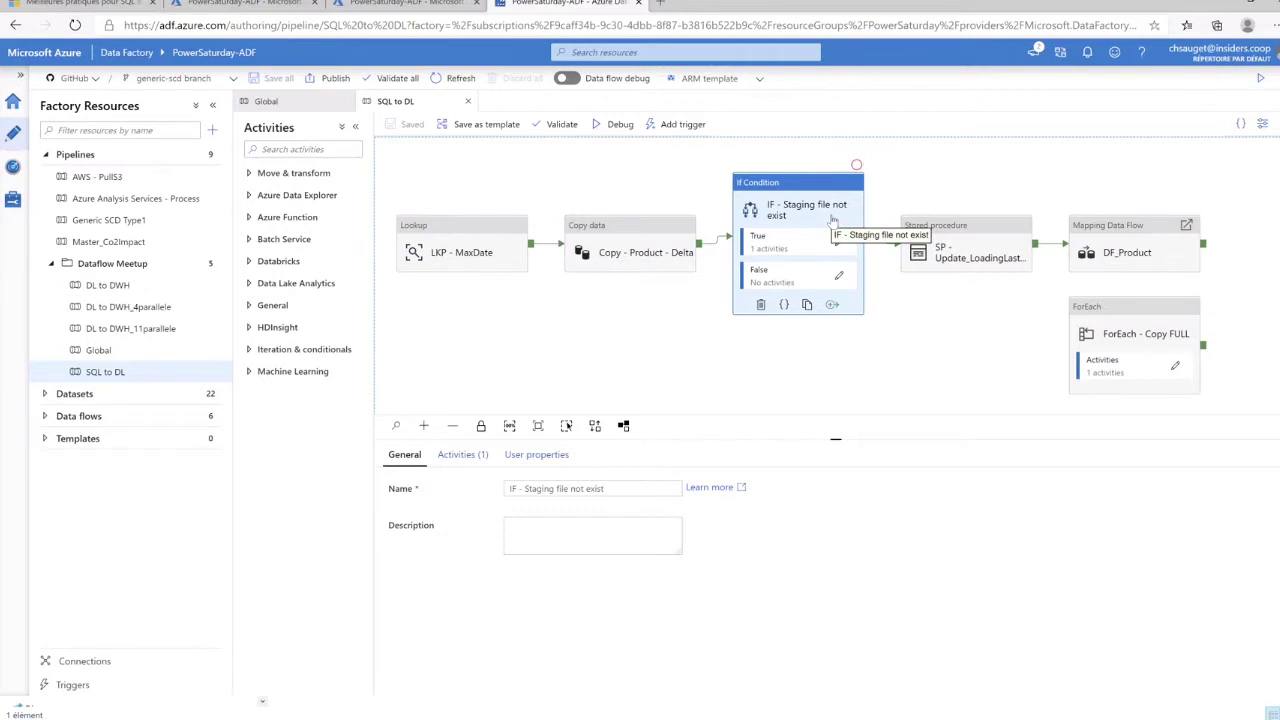
{"action": "left_click", "coordinate": [990, 250]}
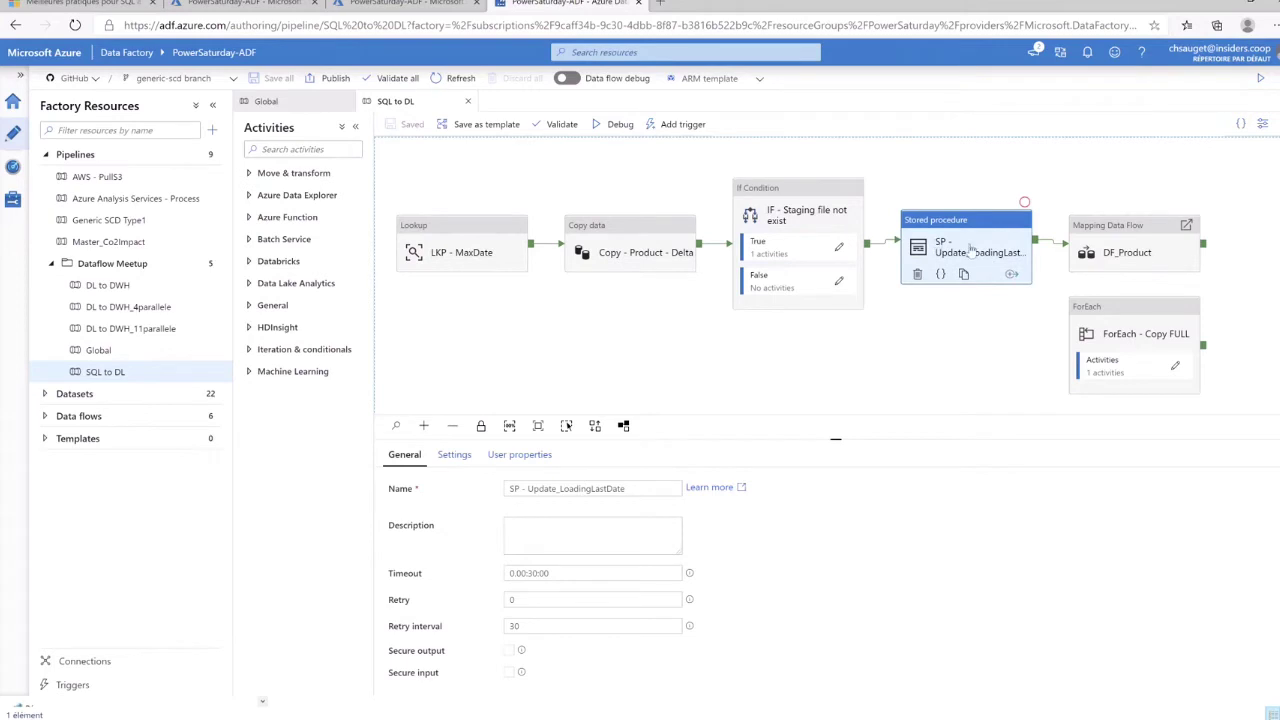
{"action": "left_click", "coordinate": [476, 232]}
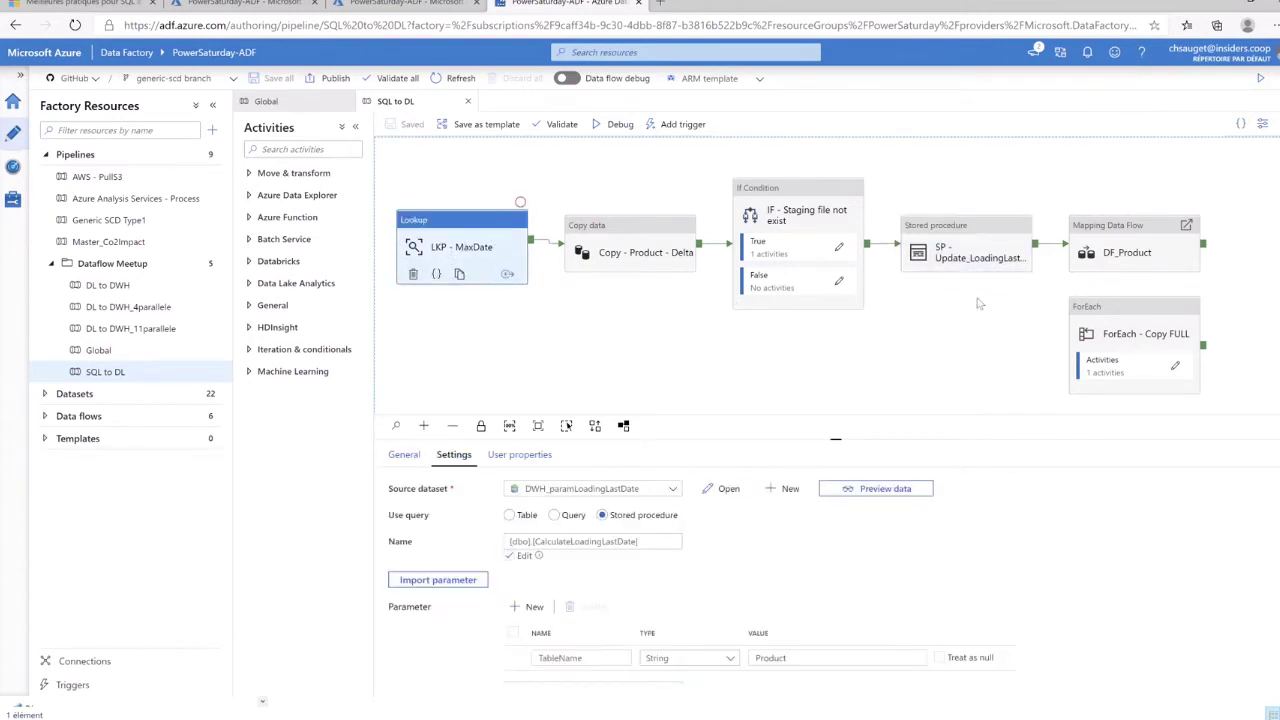
{"action": "left_click", "coordinate": [985, 249]}
{"action": "left_click", "coordinate": [1144, 240]}
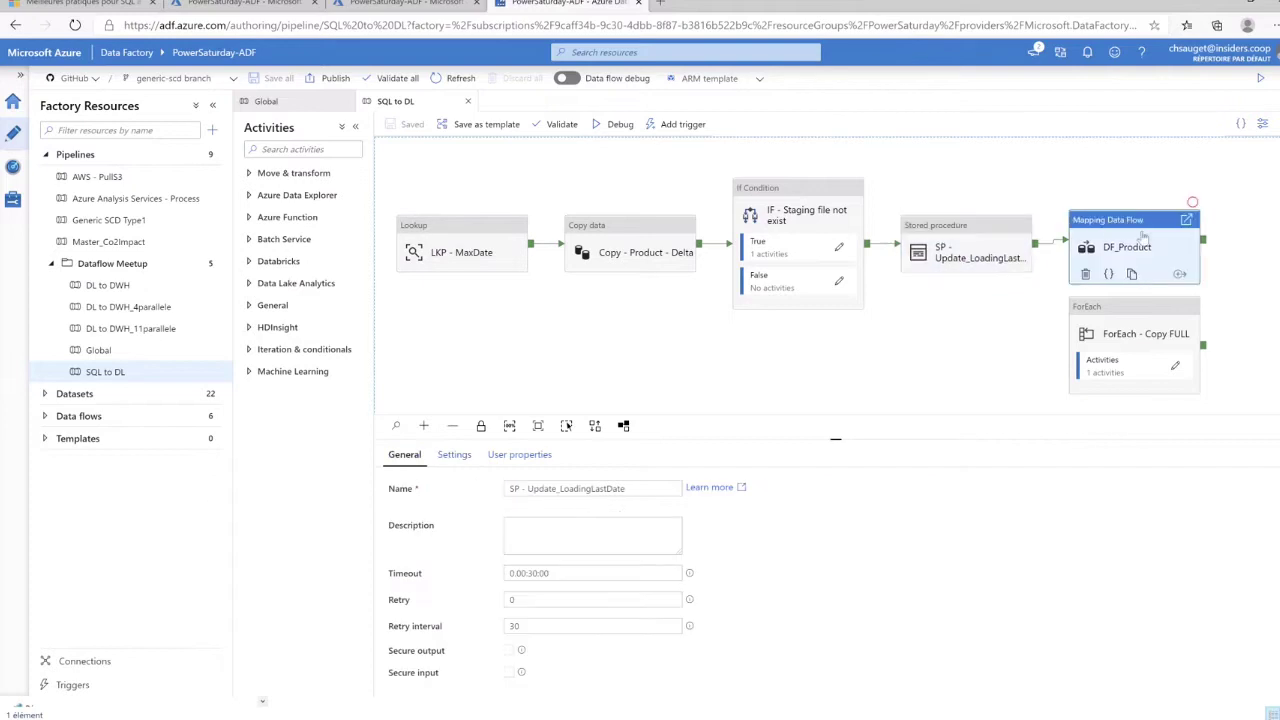
Open the data flow behind the DF_Product activity and examine the ProductDeltaAbfs source and the FileName expression in DerFileNameDelta
{"action": "double_click", "coordinate": [1137, 224]}
{"action": "left_click", "coordinate": [353, 184]}
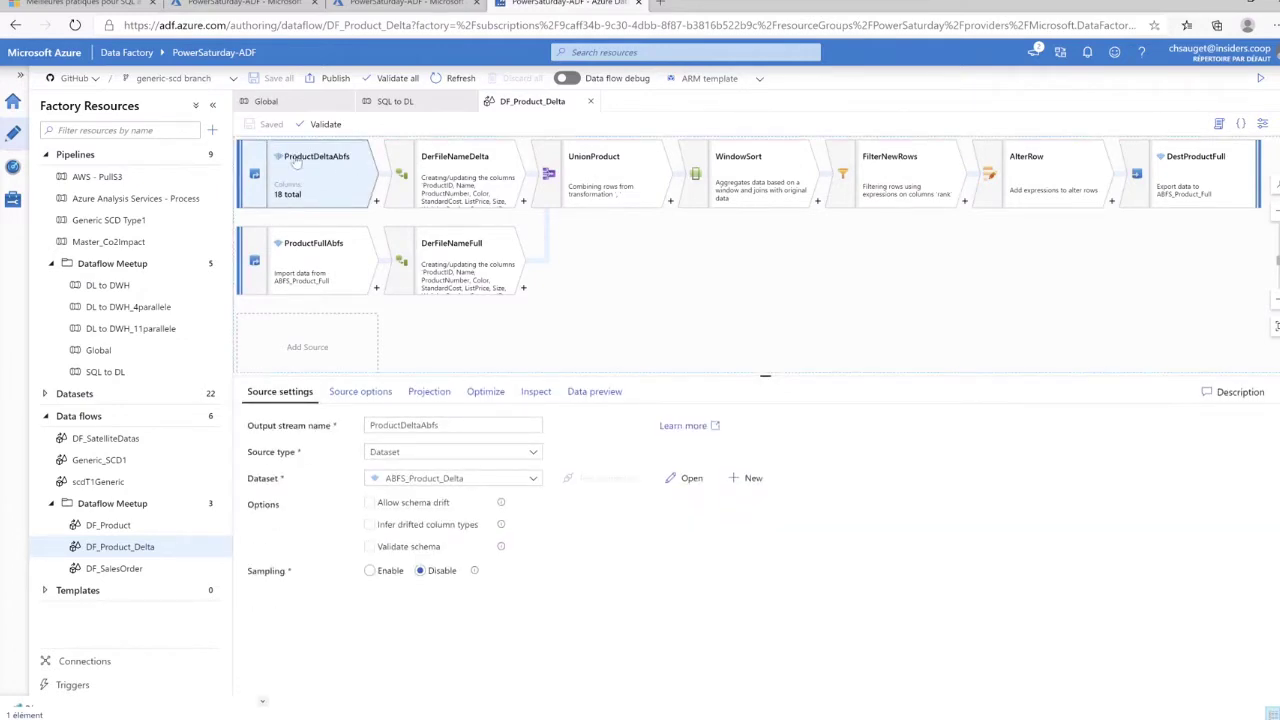
{"action": "left_click", "coordinate": [455, 178]}
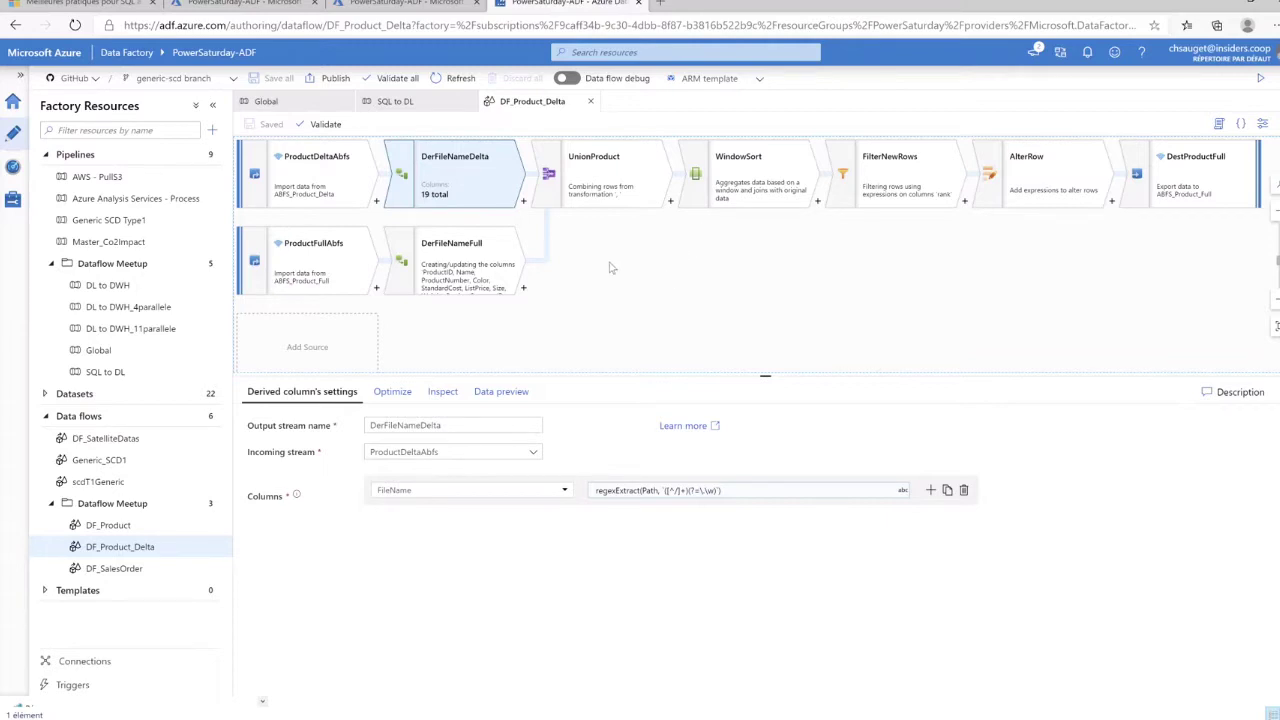
{"action": "left_click", "coordinate": [708, 495]}
{"action": "left_click", "coordinate": [267, 185]}
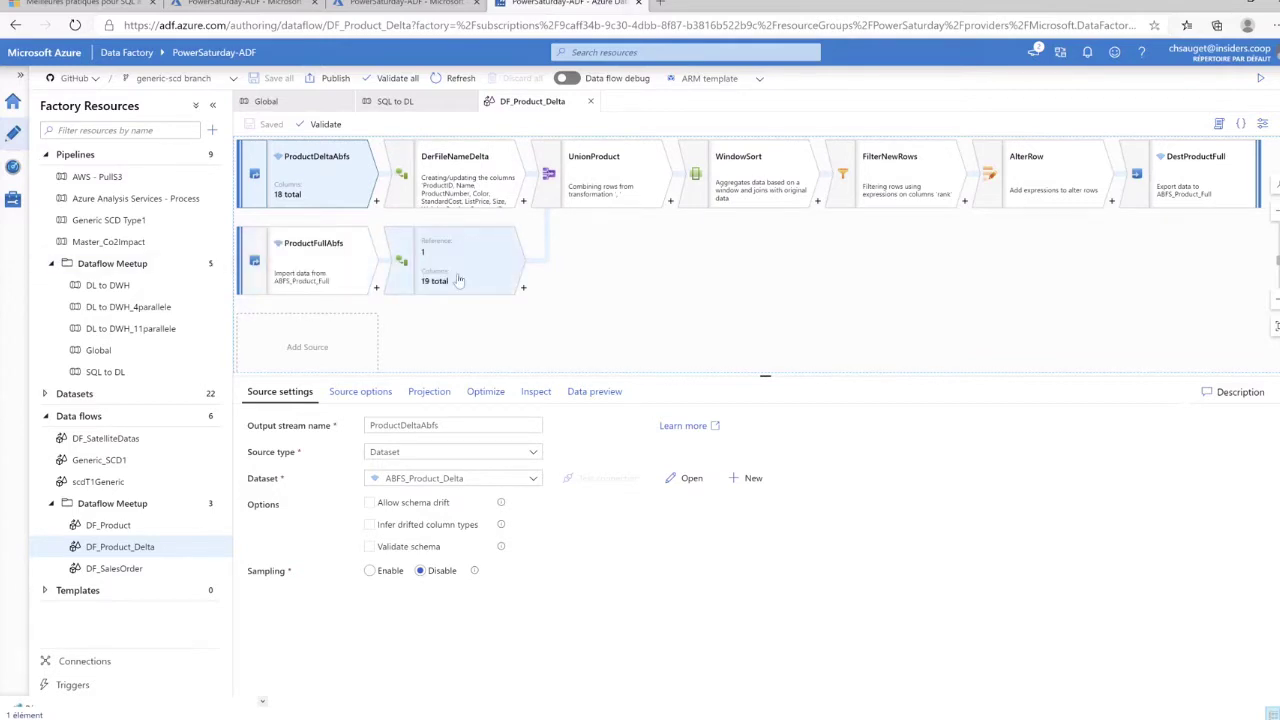
{"action": "left_click", "coordinate": [642, 290]}
Review the UnionProduct settings, then the partition columns and sort order of the WindowSort transformation
{"action": "left_click", "coordinate": [623, 194]}
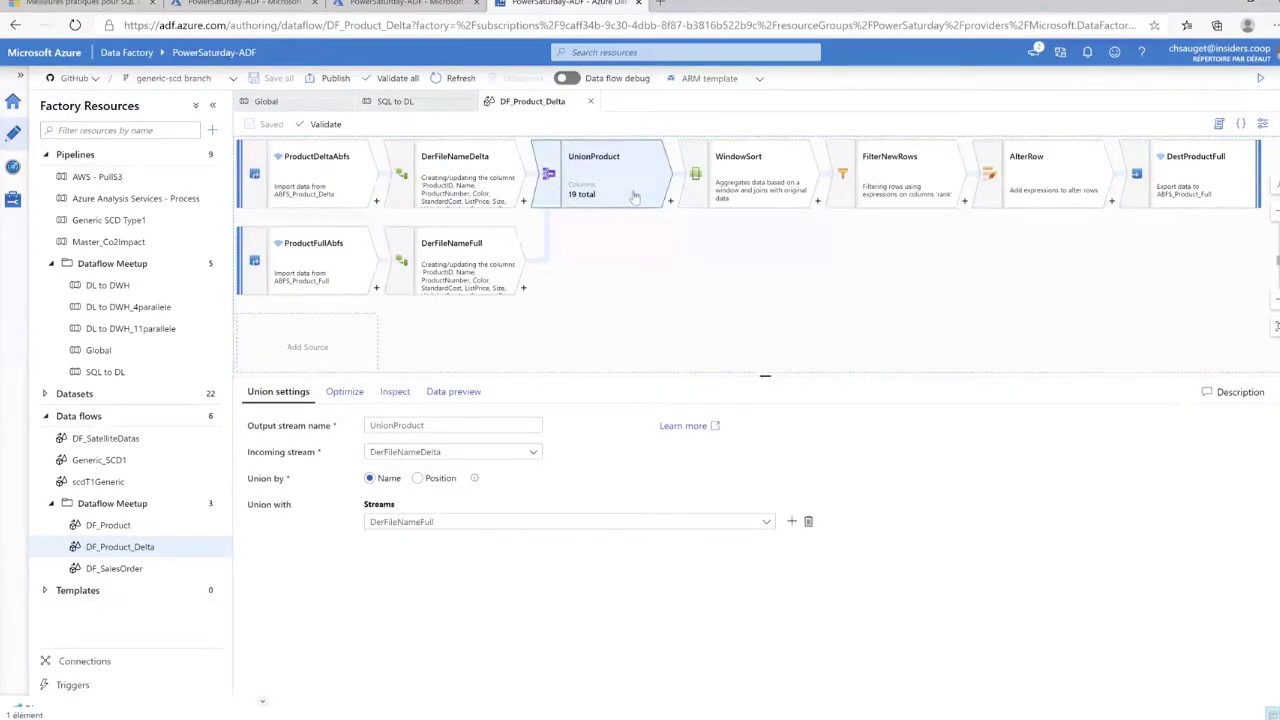
{"action": "left_click", "coordinate": [783, 187]}
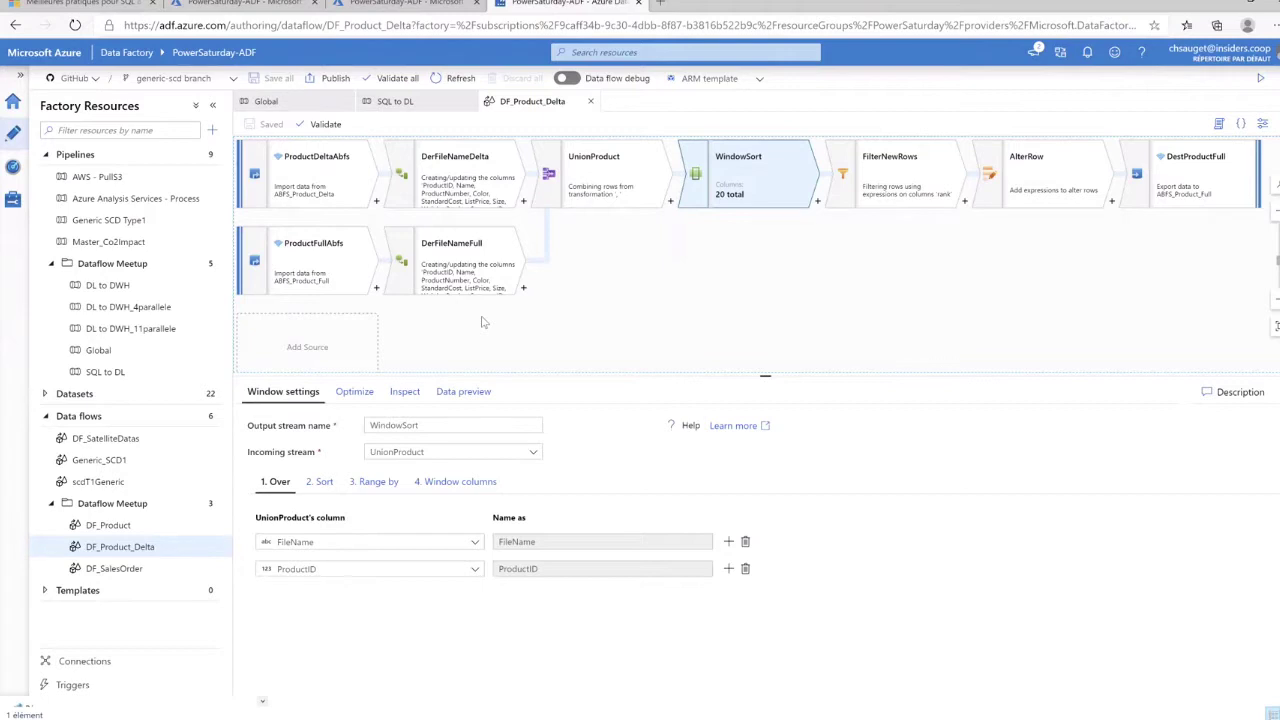
{"action": "mouse_move", "coordinate": [327, 550]}
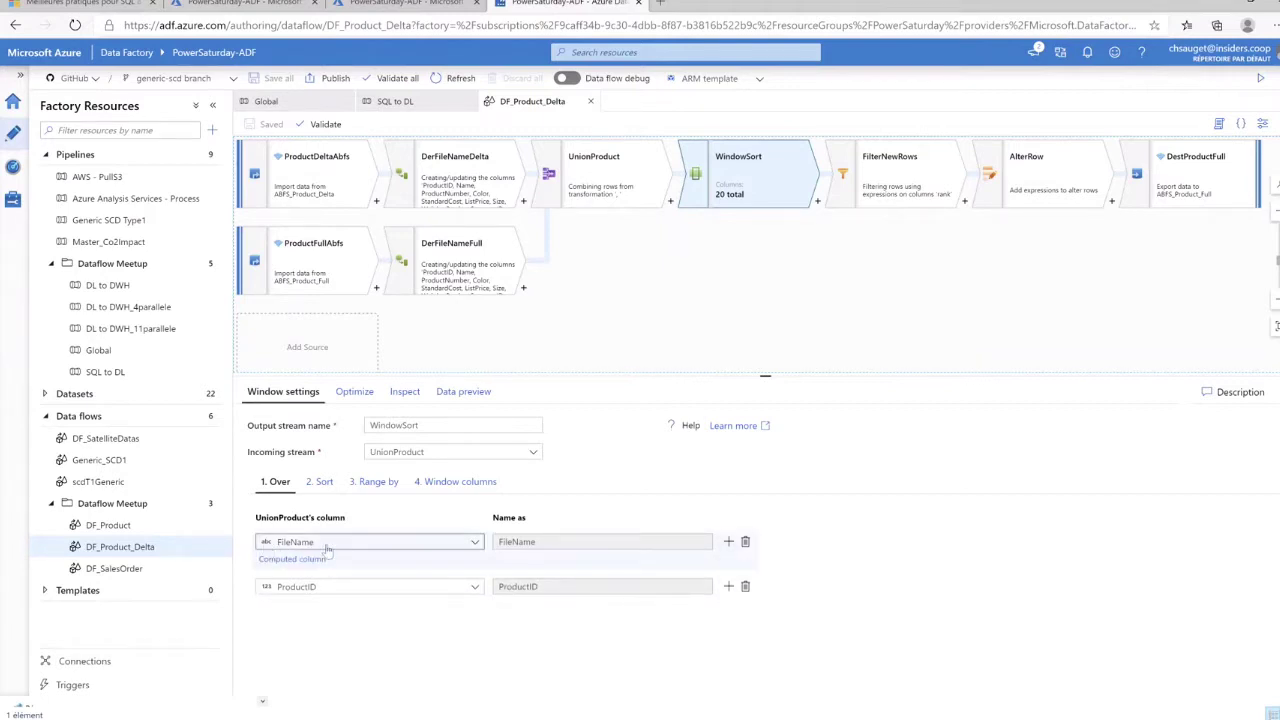
{"action": "mouse_move", "coordinate": [329, 577]}
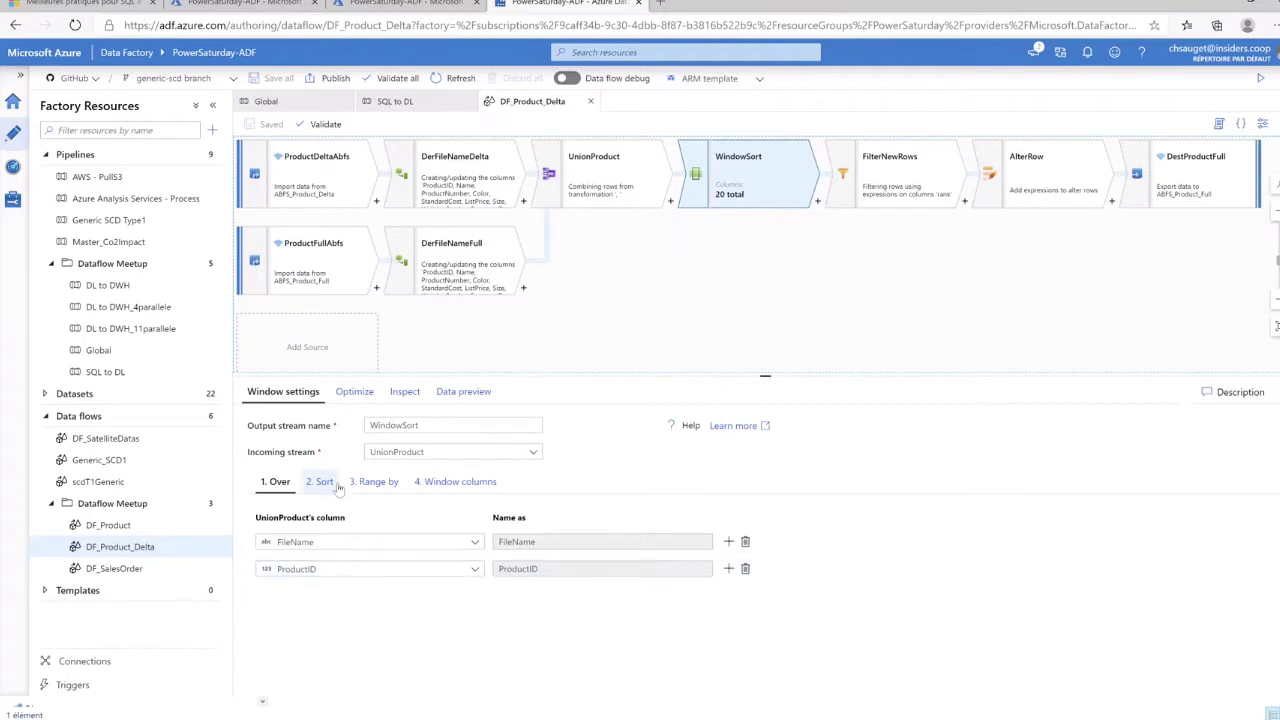
{"action": "left_click", "coordinate": [321, 481]}
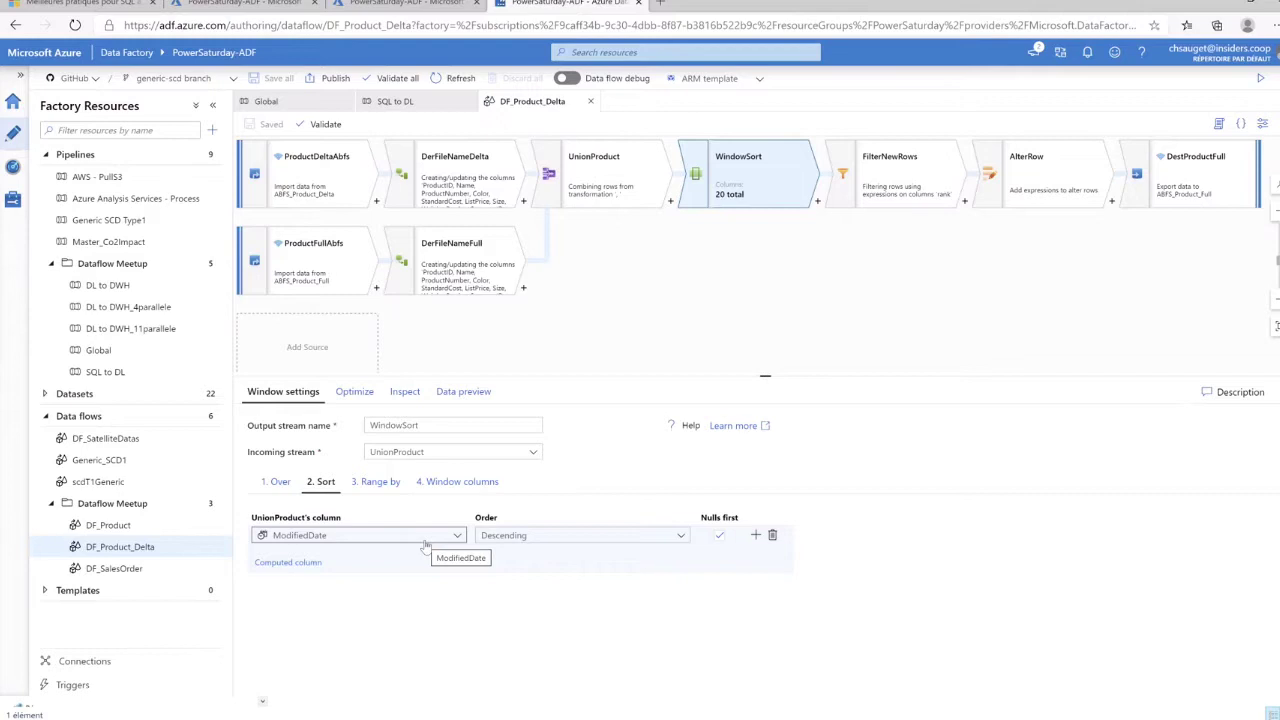
Compare the FilterNewRows filter condition with the sort and partition settings of WindowSort
{"action": "left_click", "coordinate": [885, 185]}
{"action": "left_click", "coordinate": [457, 490]}
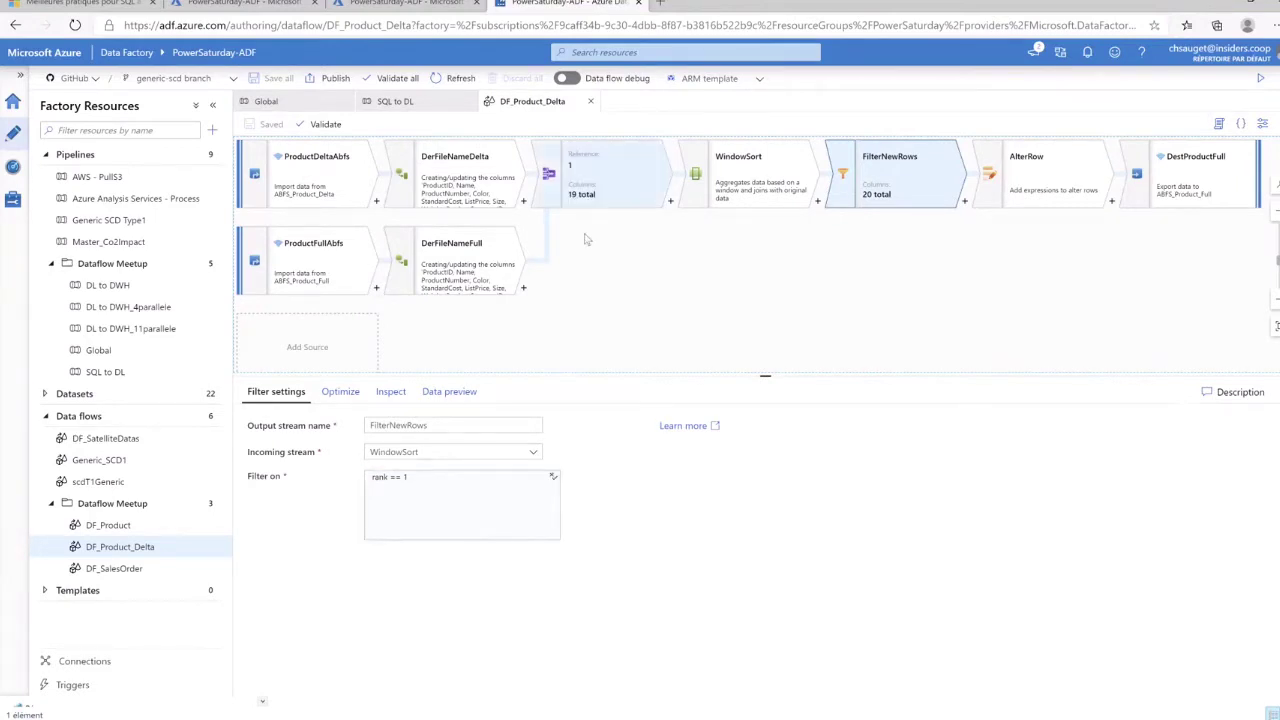
{"action": "left_click", "coordinate": [767, 192]}
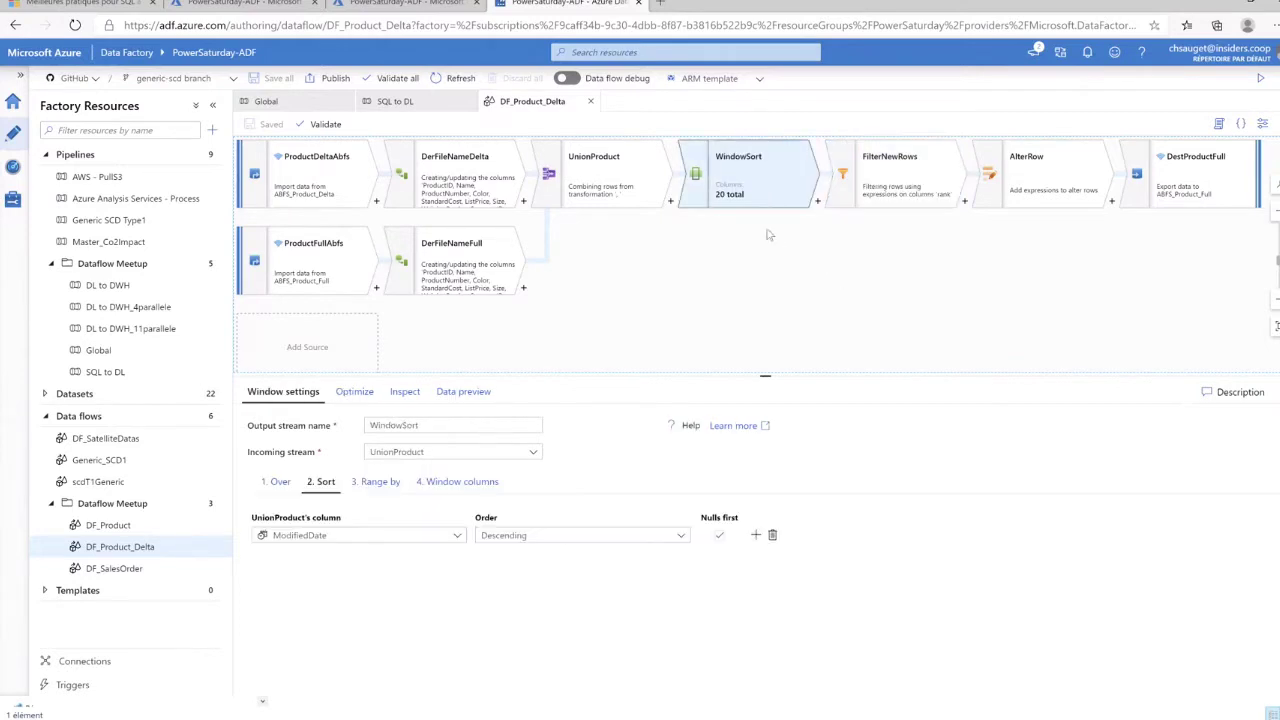
{"action": "left_click", "coordinate": [277, 483]}
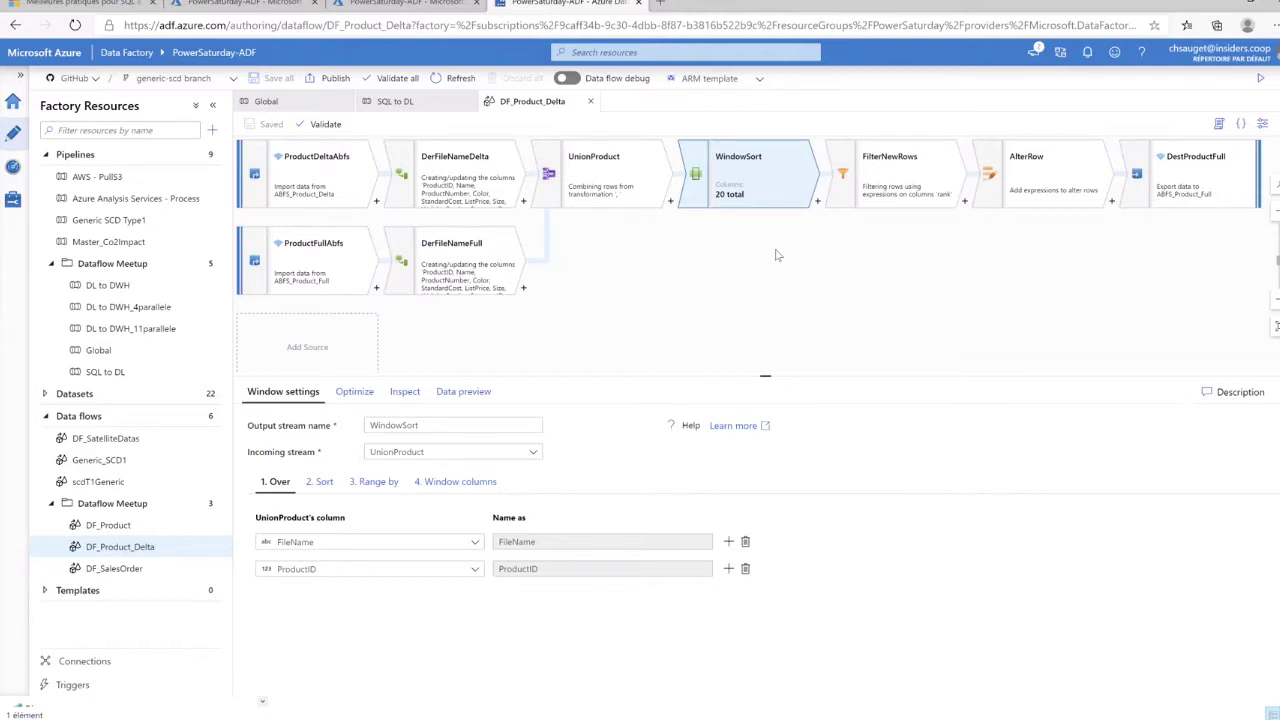
{"action": "left_click", "coordinate": [850, 190]}
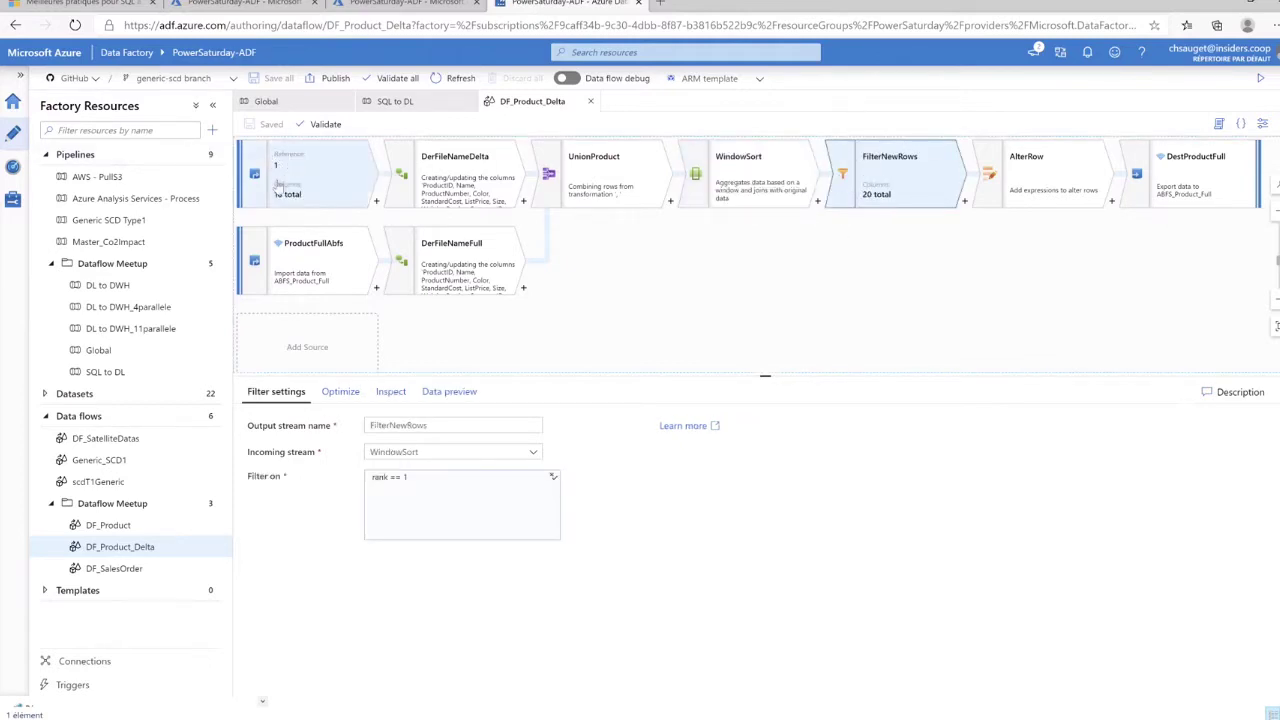
Inspect the available AlterRow condition types and the dataset, settings and column mappings of the DestProductFull sink
{"action": "left_click", "coordinate": [1060, 180]}
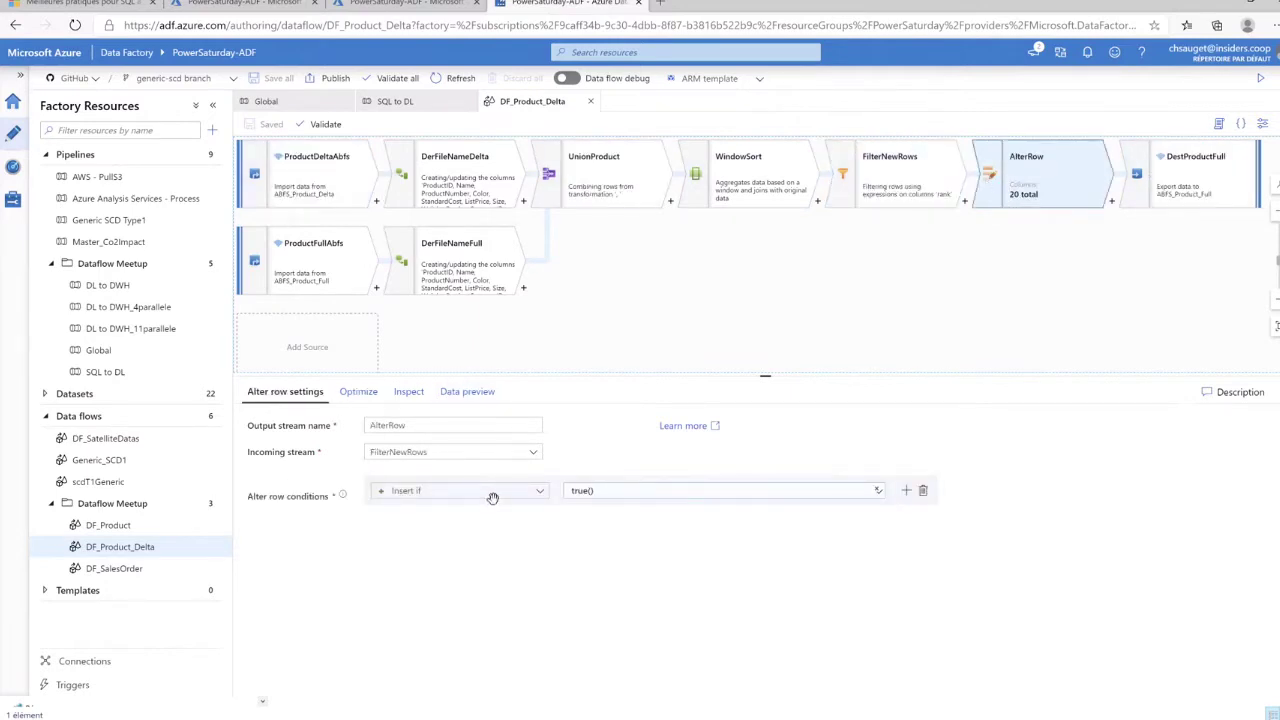
{"action": "left_click", "coordinate": [540, 491]}
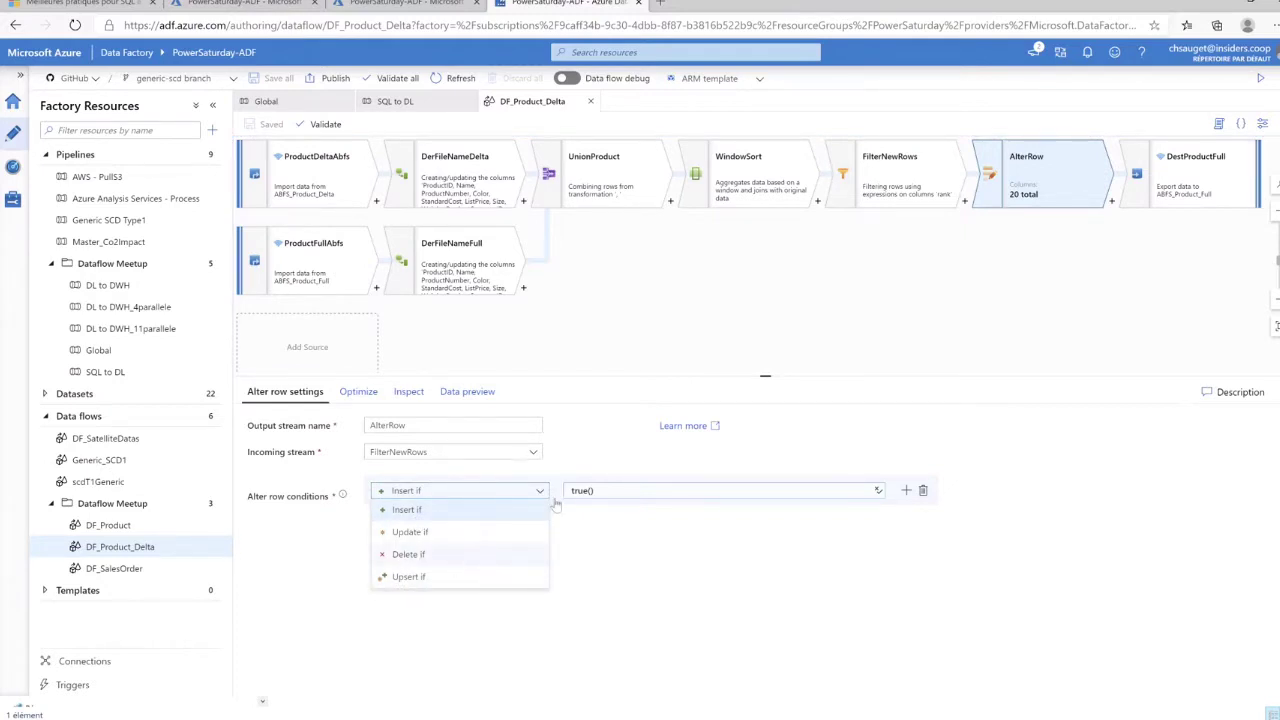
{"action": "left_click", "coordinate": [1173, 175]}
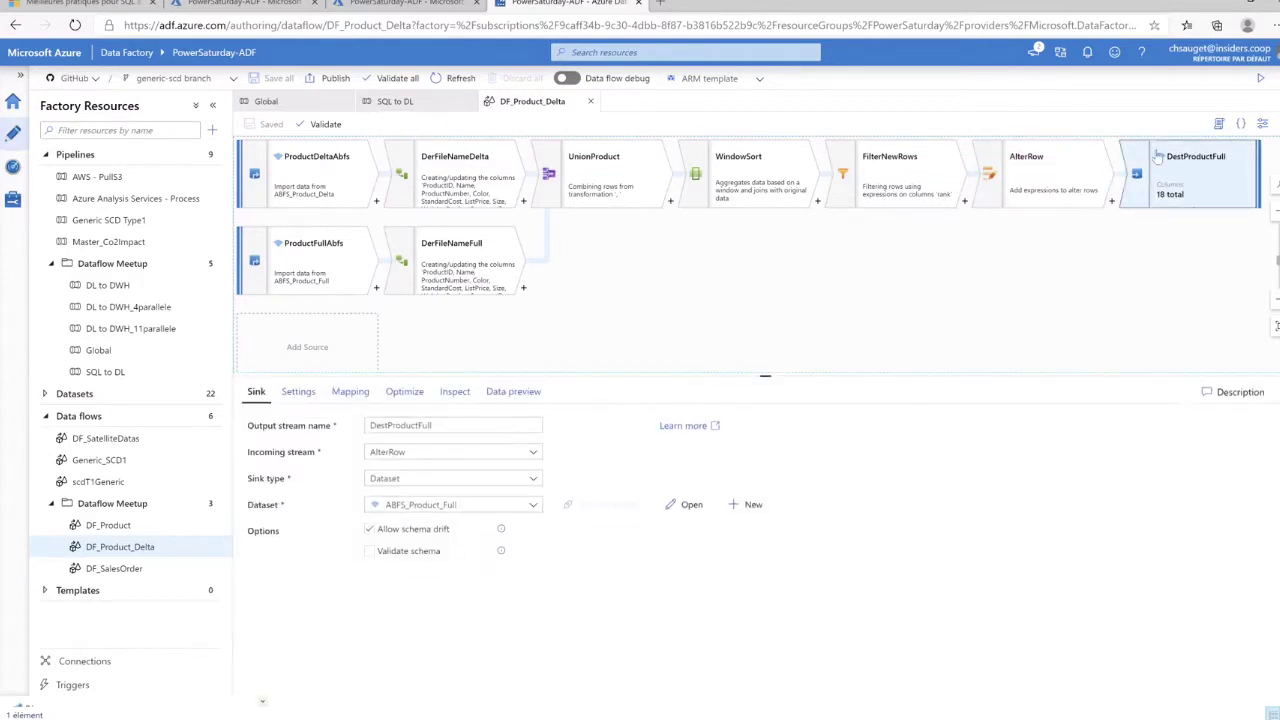
{"action": "left_click", "coordinate": [298, 392]}
{"action": "left_click", "coordinate": [348, 393]}
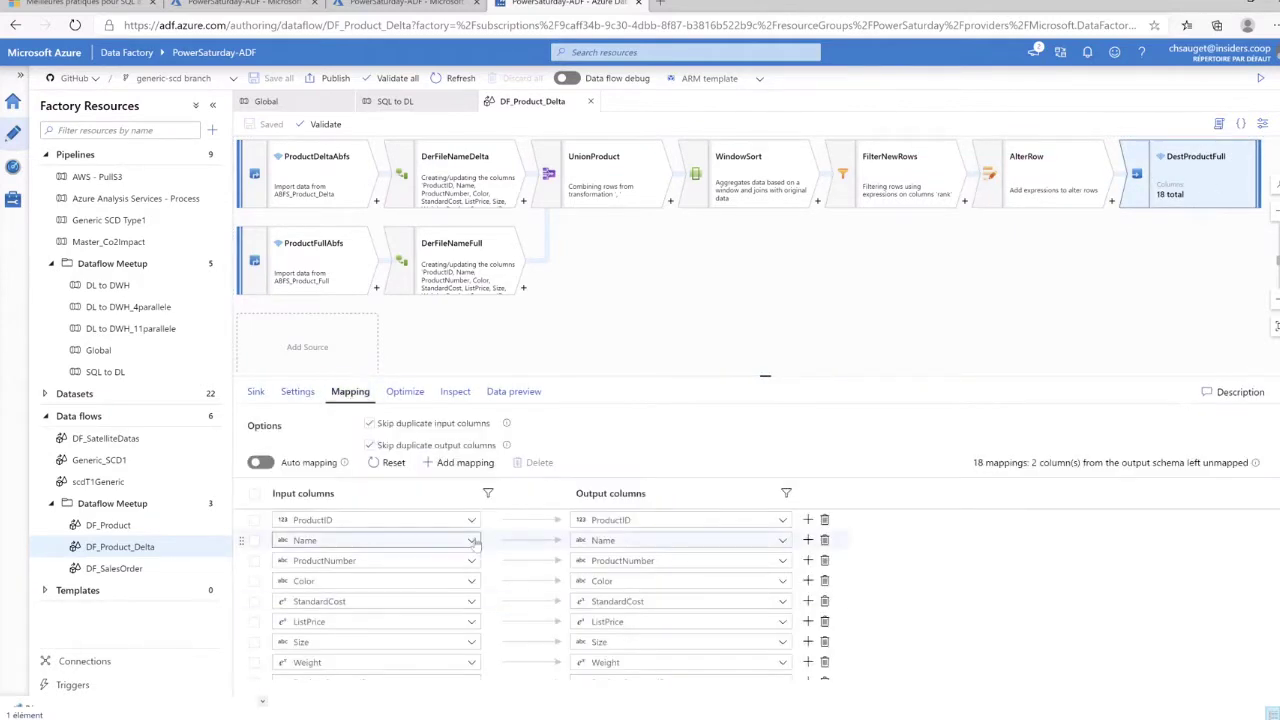
{"action": "scroll", "coordinate": [423, 606], "scroll_direction": "down", "scroll_amount": 2}
{"action": "scroll", "coordinate": [426, 614], "scroll_direction": "up", "scroll_amount": 2}
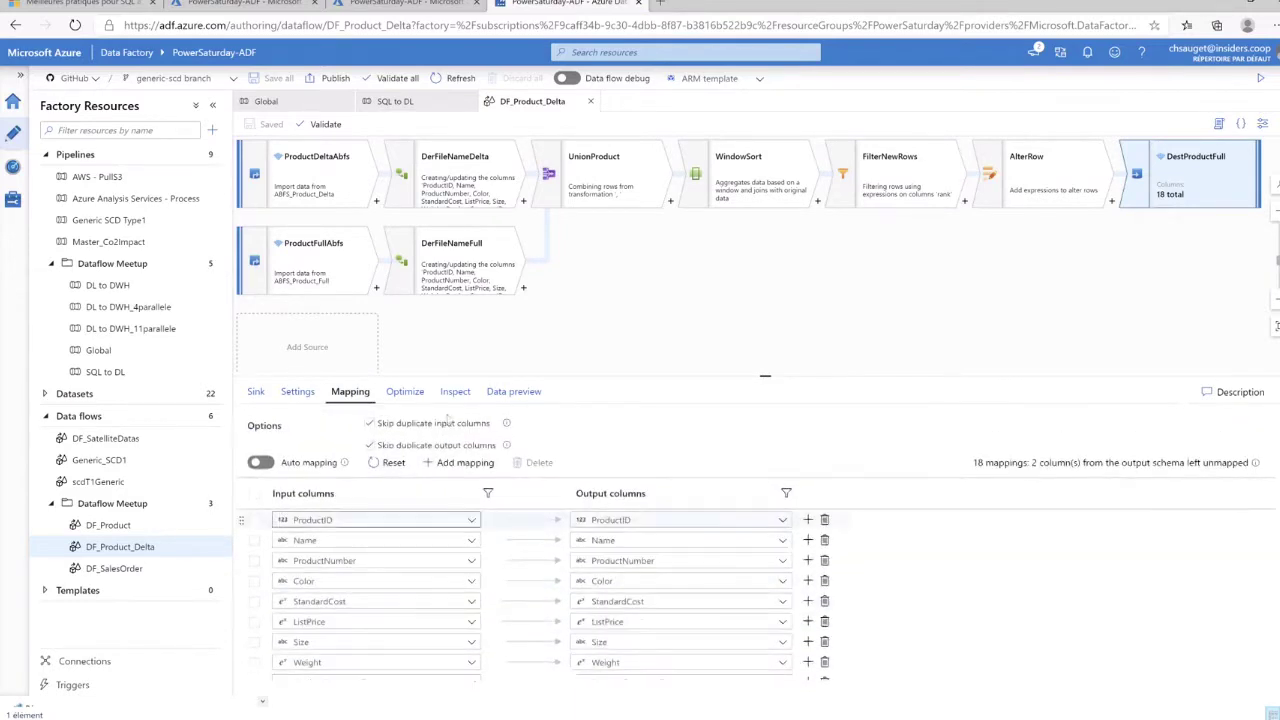
{"action": "left_click", "coordinate": [415, 330]}
Return to the SQL to DL pipeline, then switch to the Mapping Data Flow Deep Dive.pptx presentation in PowerPoint
{"action": "left_click", "coordinate": [398, 103]}
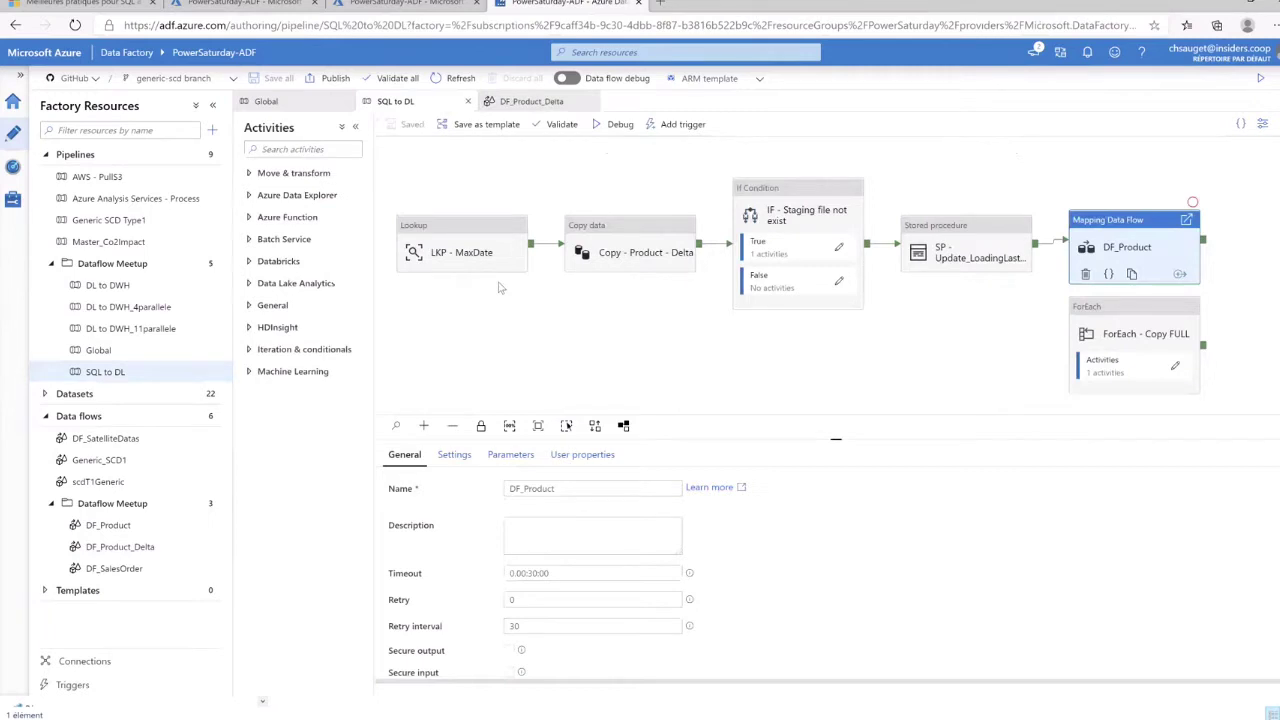
{"action": "key", "text": "alt+Tab"}
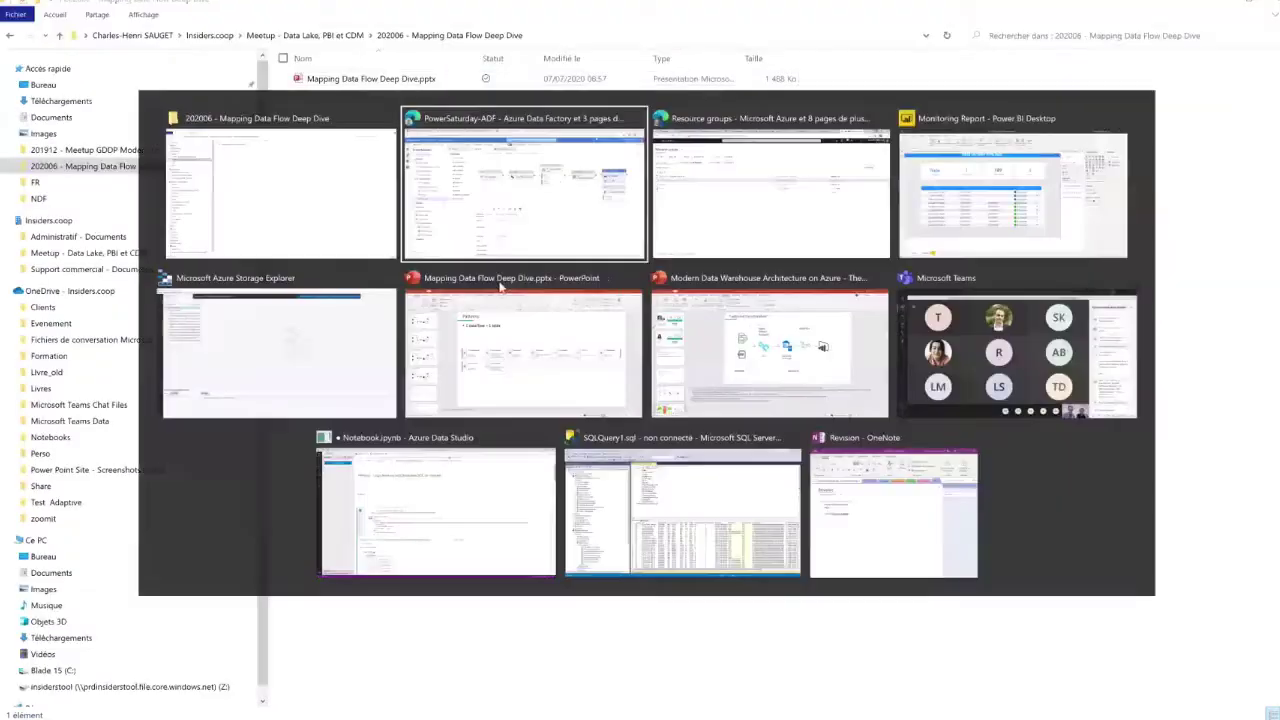
{"action": "left_click", "coordinate": [567, 356]}
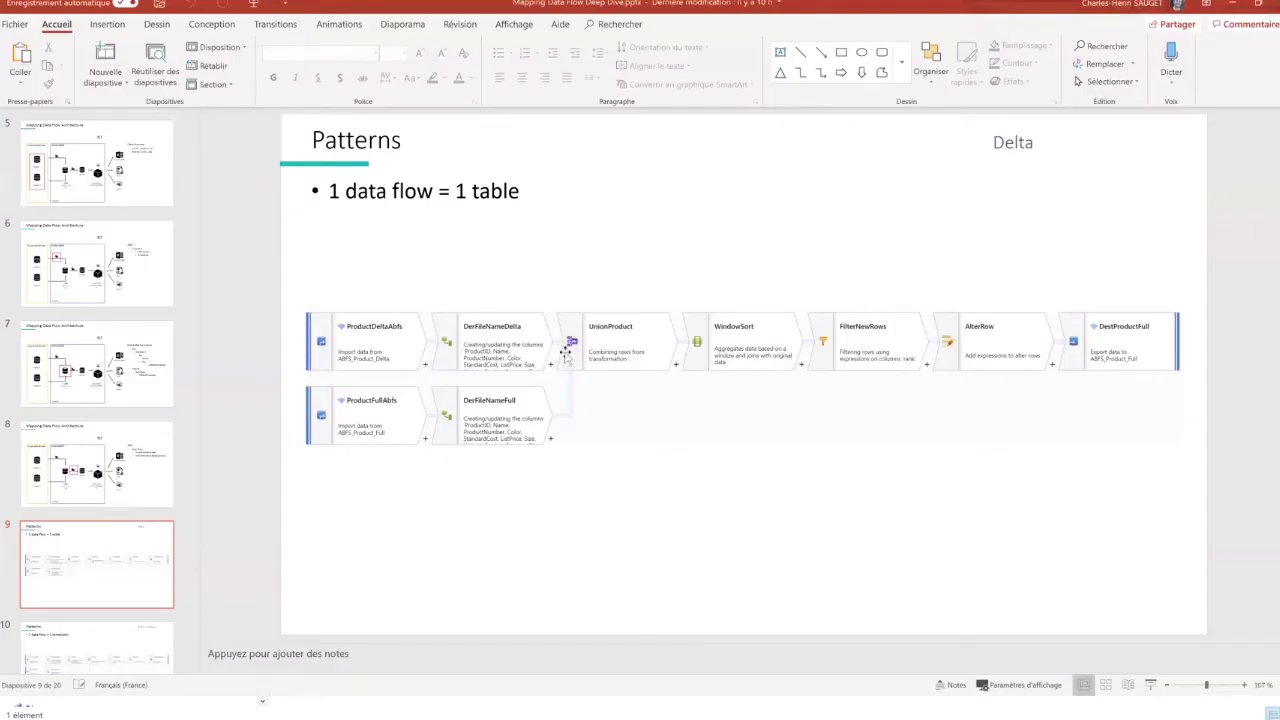
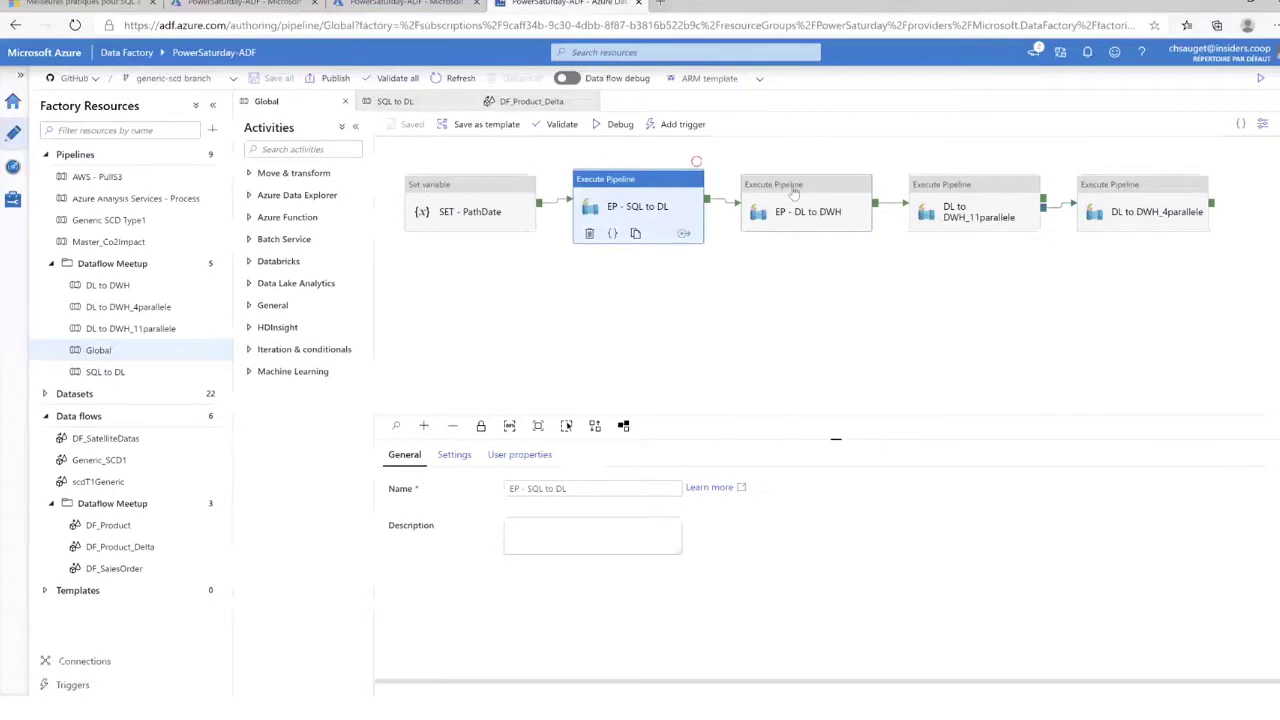
Turn on data flow debug for the factory using the AutoResolveIntegrationRuntime integration runtime
{"action": "left_click", "coordinate": [780, 155]}
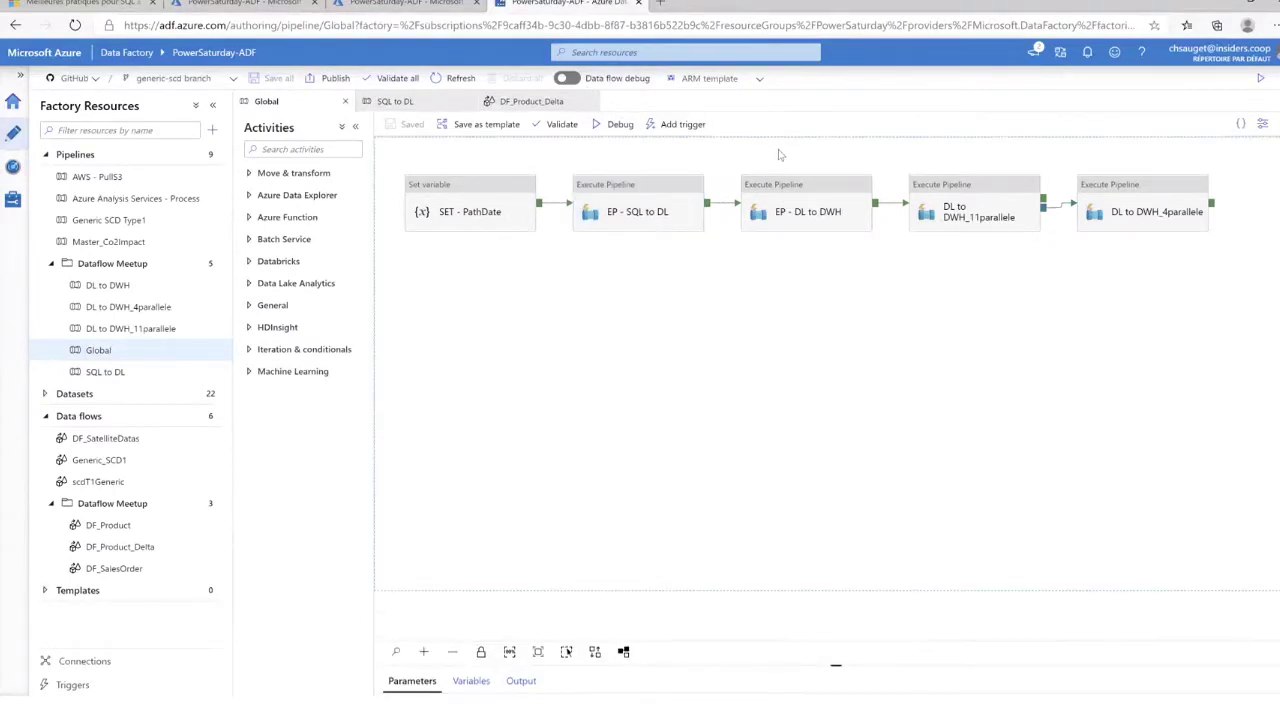
{"action": "left_click", "coordinate": [566, 80]}
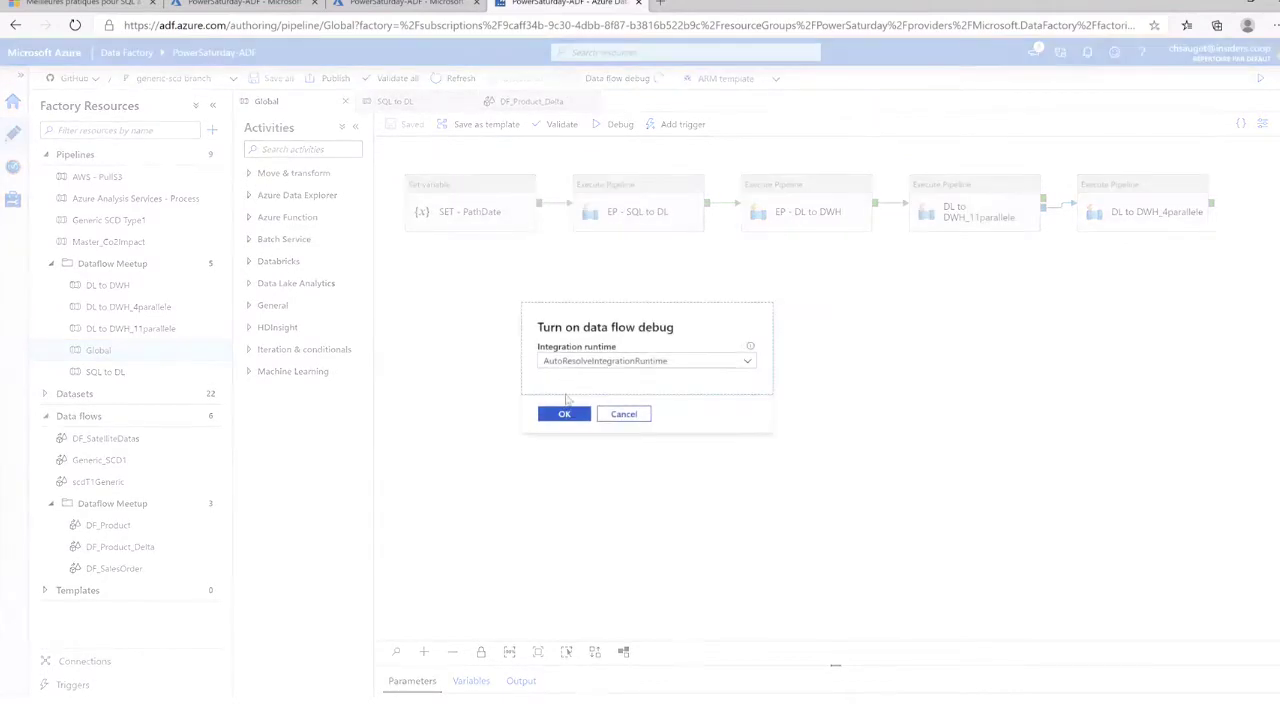
{"action": "left_click", "coordinate": [564, 414]}
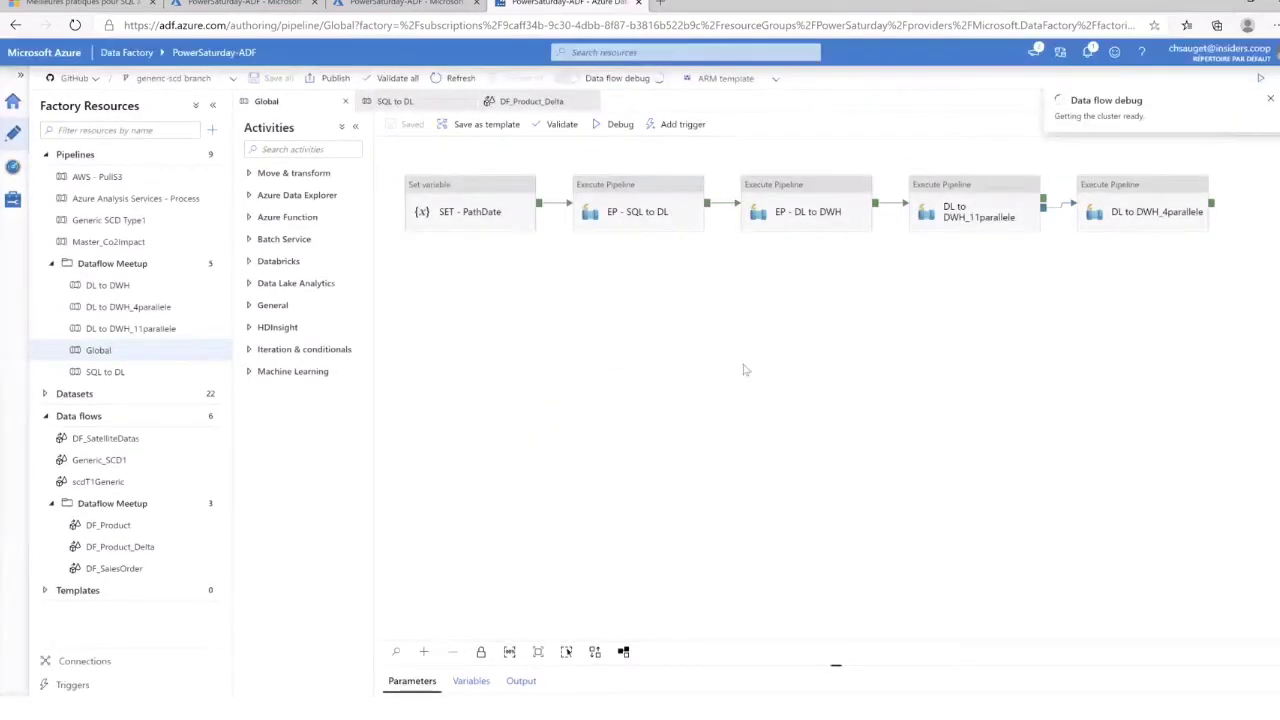
Open the DL to DWH pipeline's DF_Product data flow and examine the ProductAbfs source and the SelectDimColumns column mappings
{"action": "double_click", "coordinate": [812, 192]}
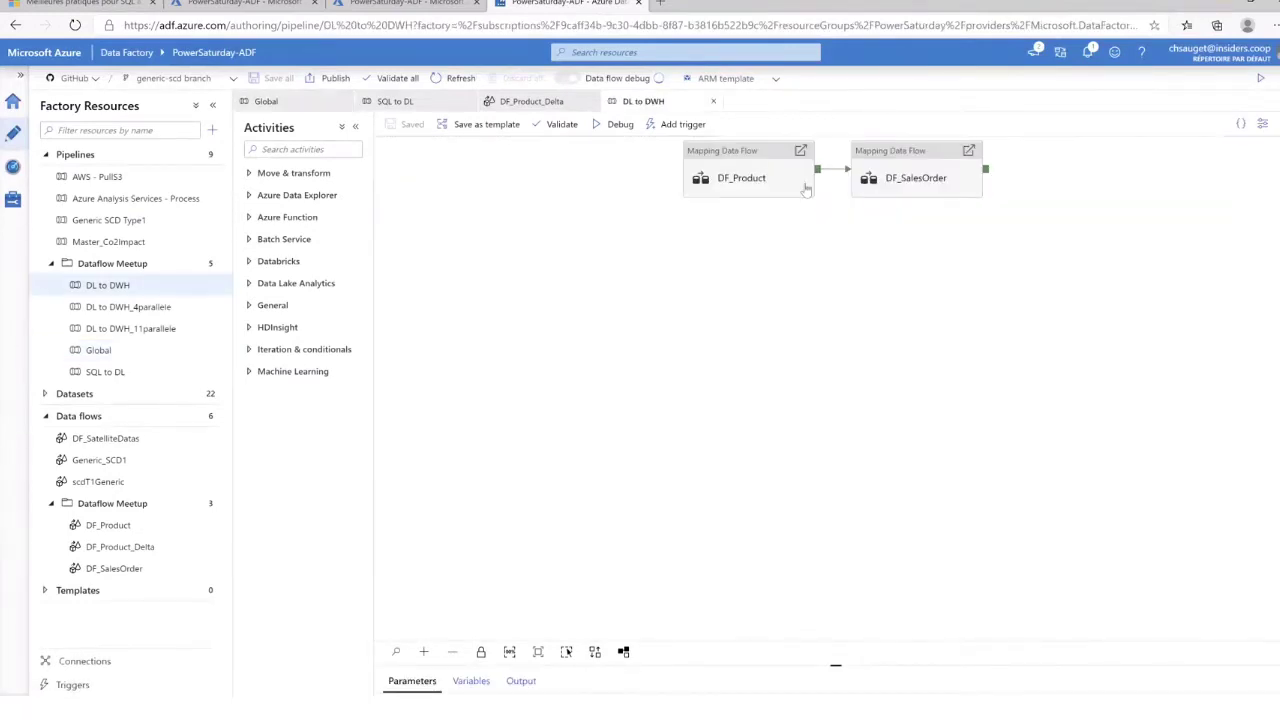
{"action": "double_click", "coordinate": [748, 163]}
{"action": "left_click", "coordinate": [336, 172]}
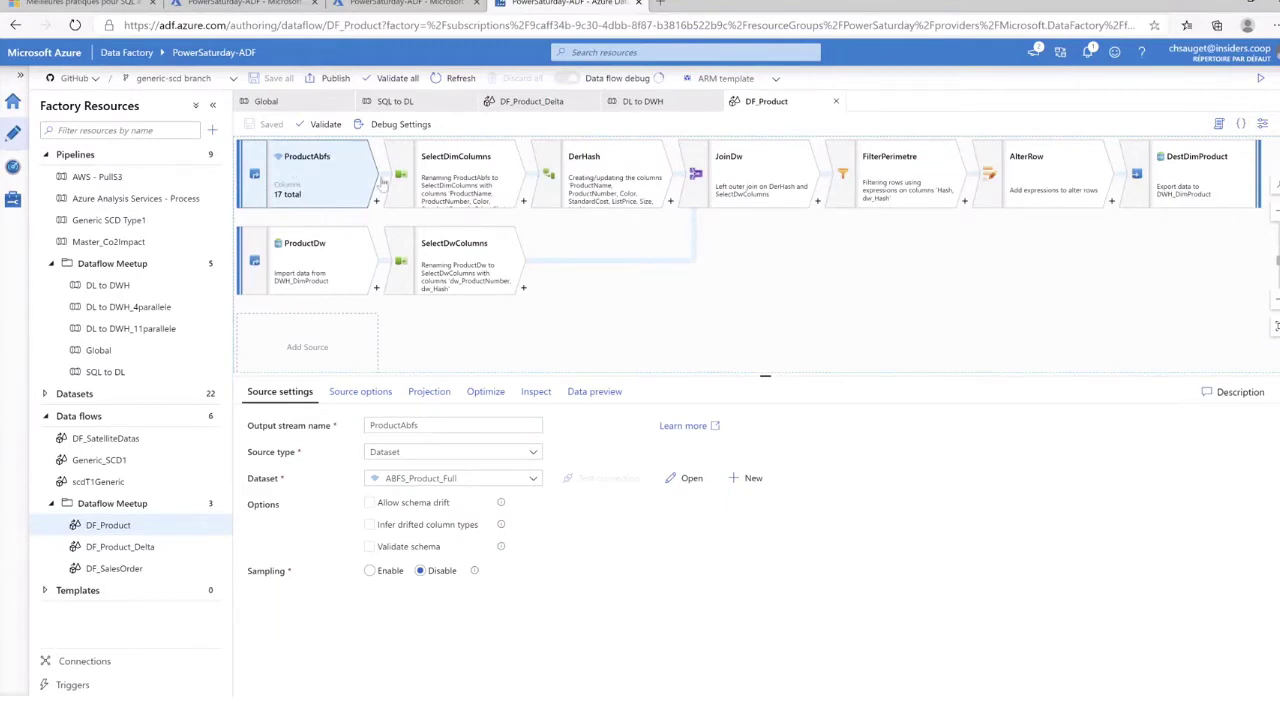
{"action": "left_click", "coordinate": [450, 180]}
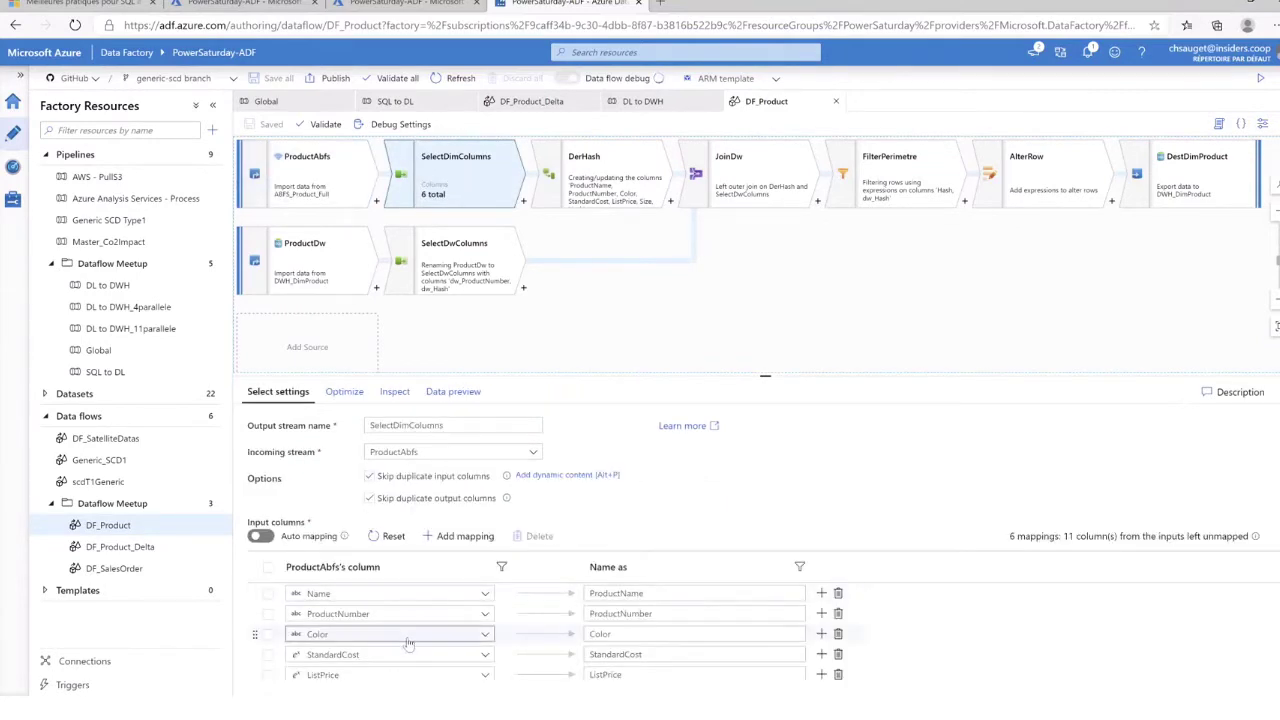
{"action": "scroll", "coordinate": [430, 668], "scroll_direction": "down", "scroll_amount": 1}
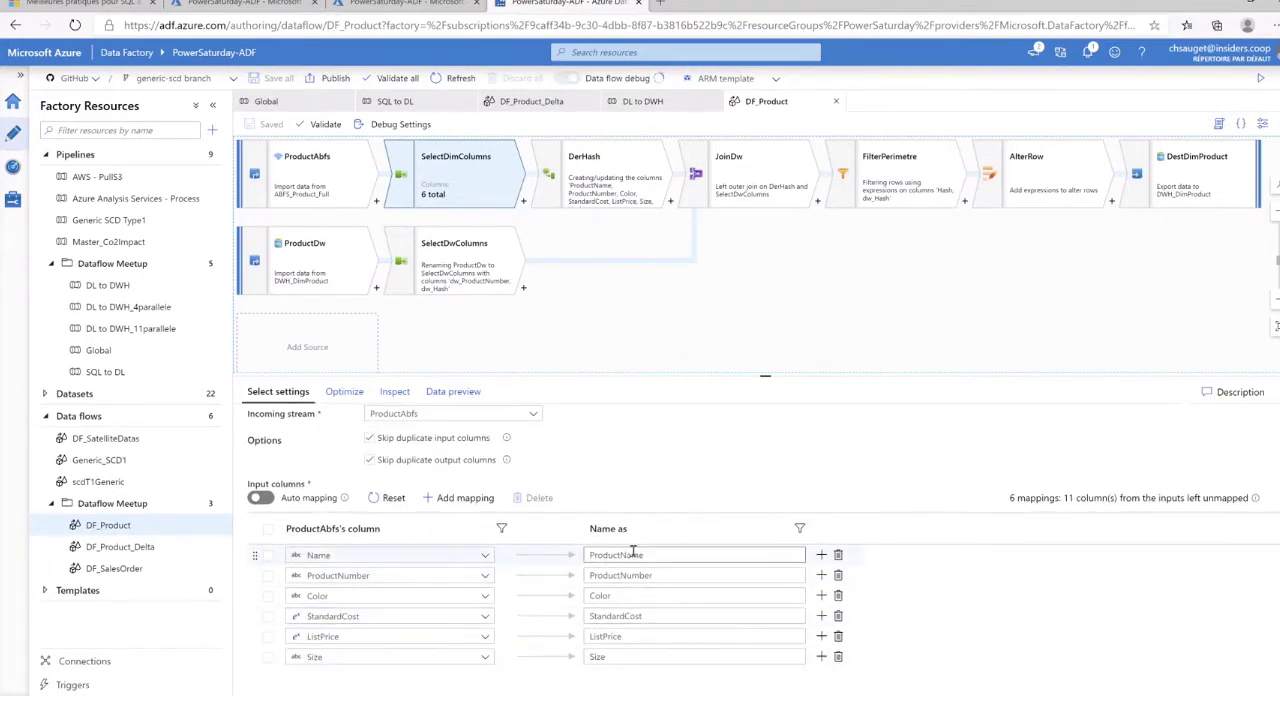
Examine the Hash column's sha2 expression in DerHash and compare it with the columns kept by SelectDimColumns
{"action": "left_click", "coordinate": [628, 194]}
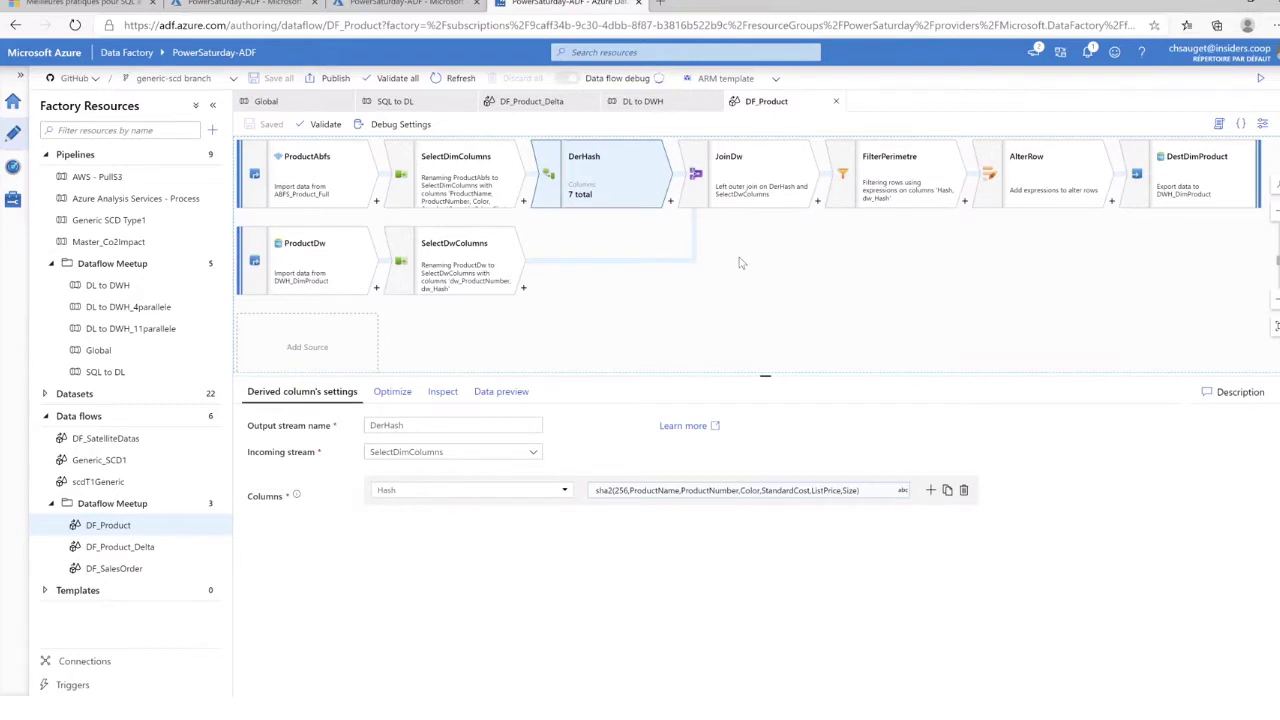
{"action": "left_click", "coordinate": [613, 497]}
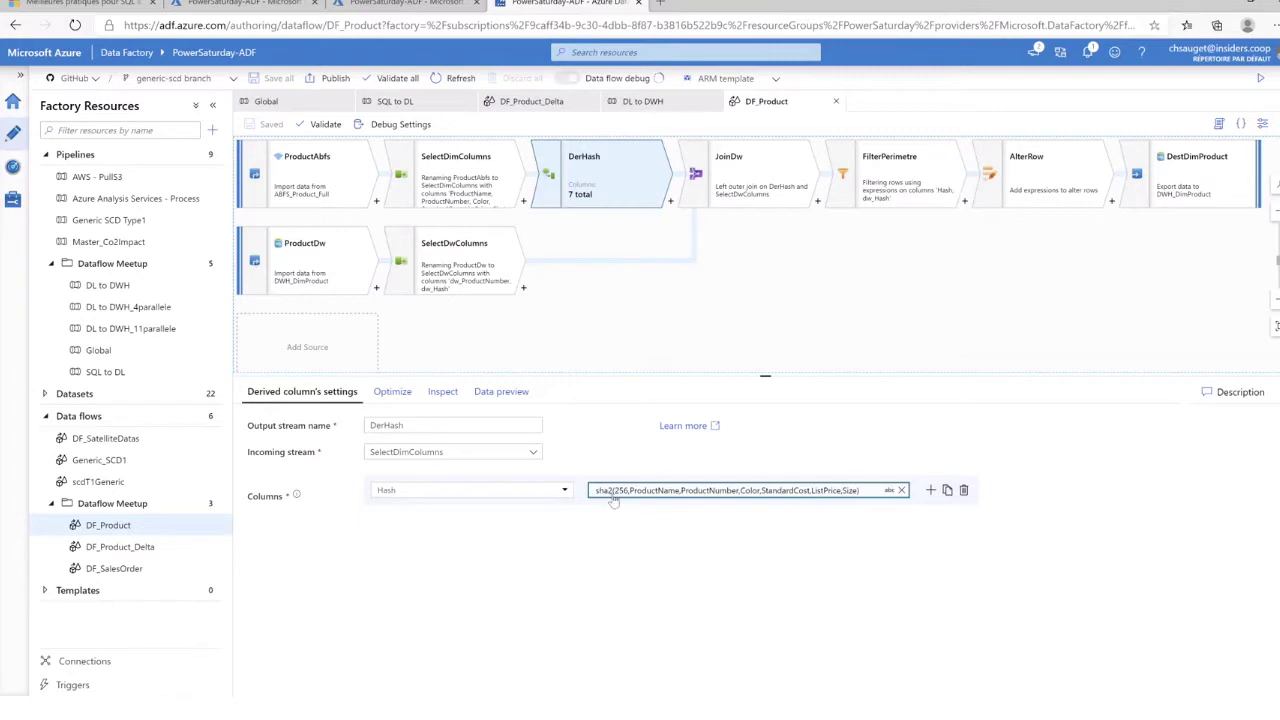
{"action": "left_click", "coordinate": [455, 178]}
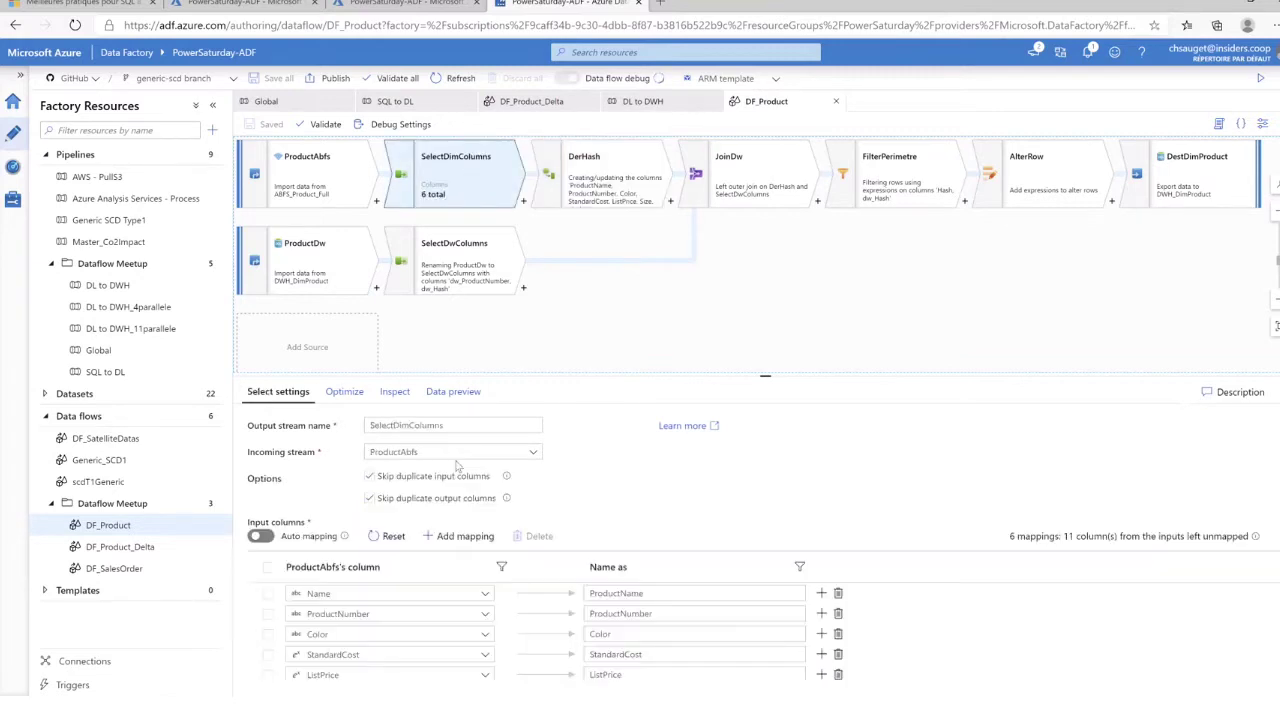
{"action": "scroll", "coordinate": [736, 629], "scroll_direction": "down", "scroll_amount": 1}
{"action": "scroll", "coordinate": [736, 629], "scroll_direction": "down", "scroll_amount": 1}
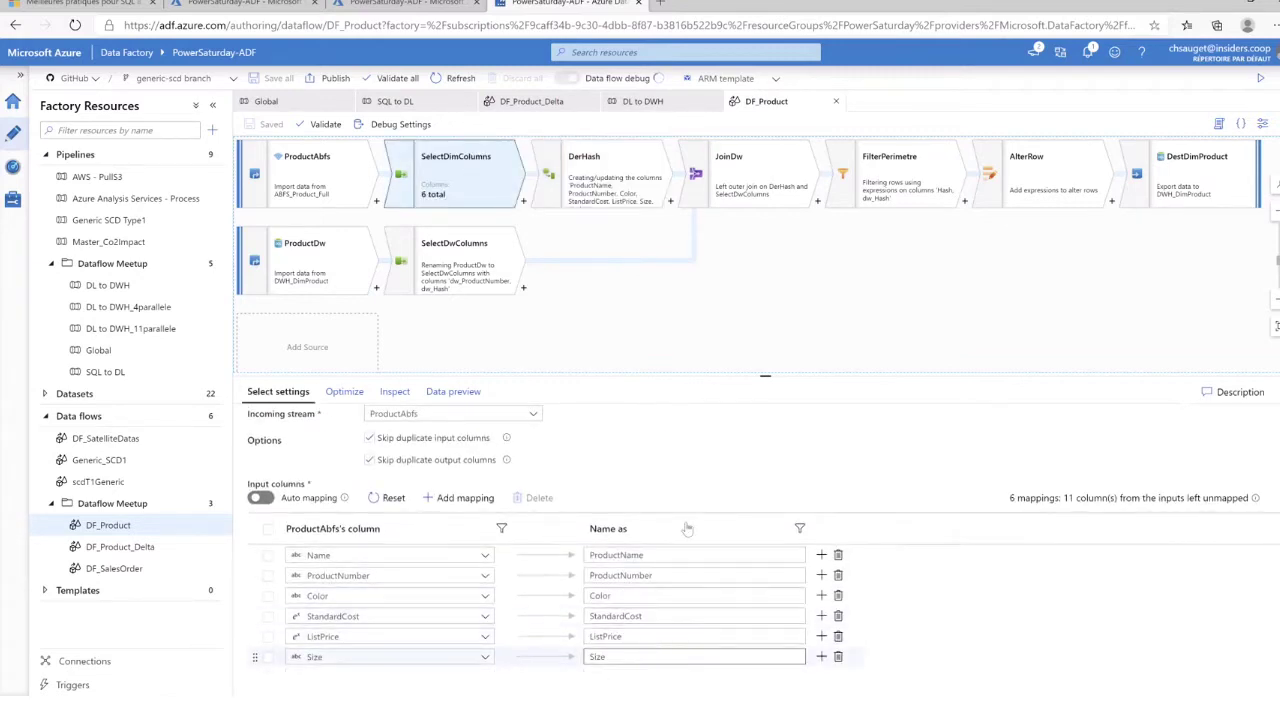
{"action": "left_click", "coordinate": [648, 199]}
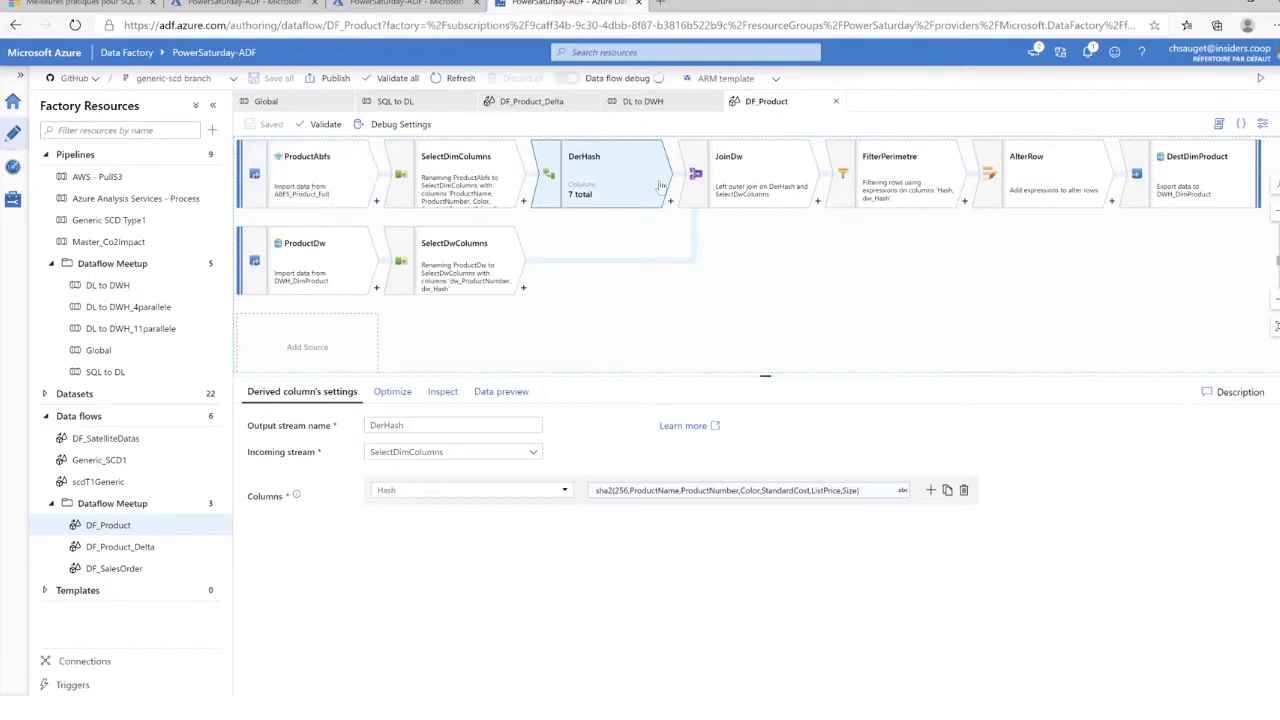
Inspect the ProductDw source settings and its projected columns and data types
{"action": "left_click", "coordinate": [312, 261]}
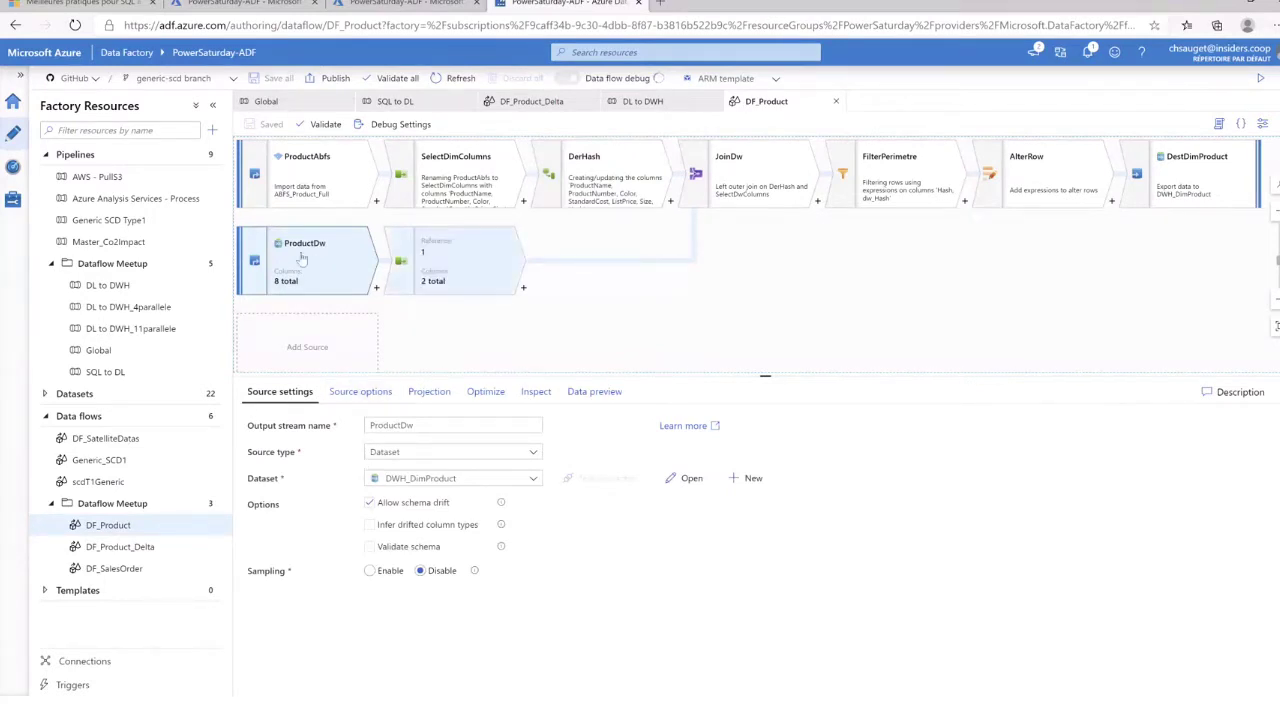
{"action": "left_click", "coordinate": [429, 391]}
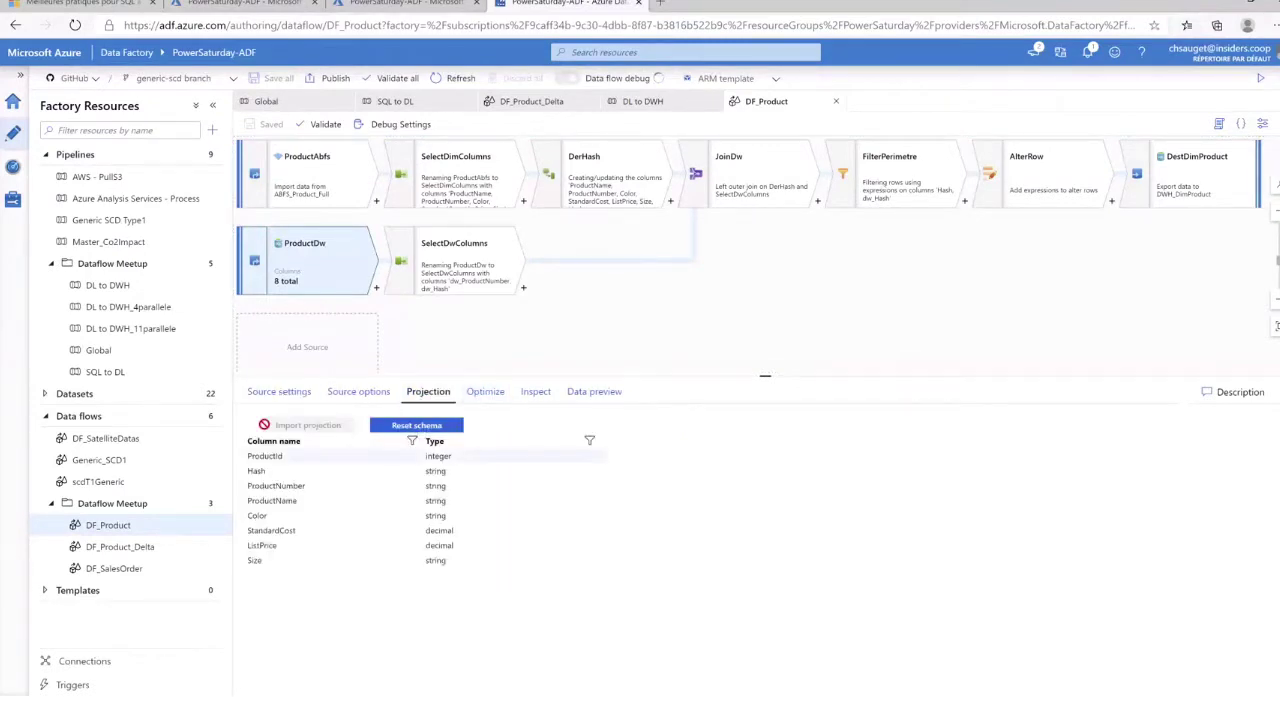
Examine the SelectDwColumns mappings that rename ProductNumber and Hash with the dw_ prefix
{"action": "left_click", "coordinate": [455, 265]}
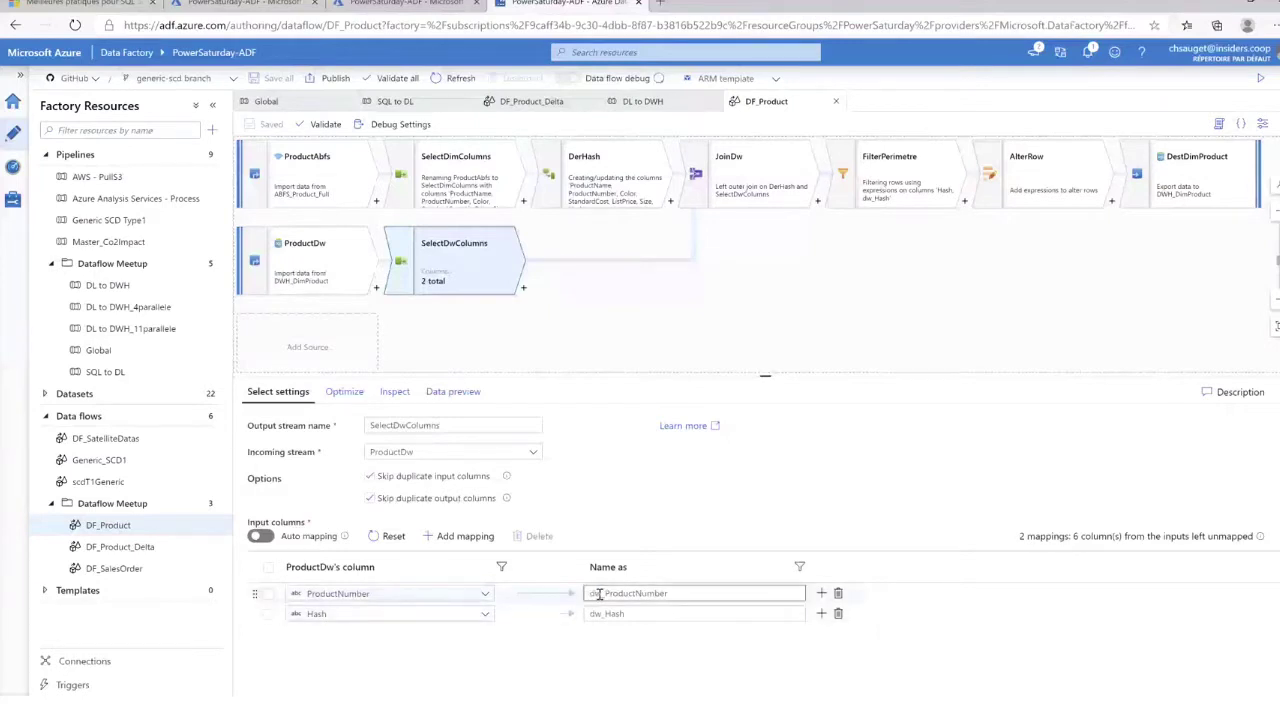
{"action": "left_click_drag", "start_coordinate": [605, 595], "coordinate": [595, 598]}
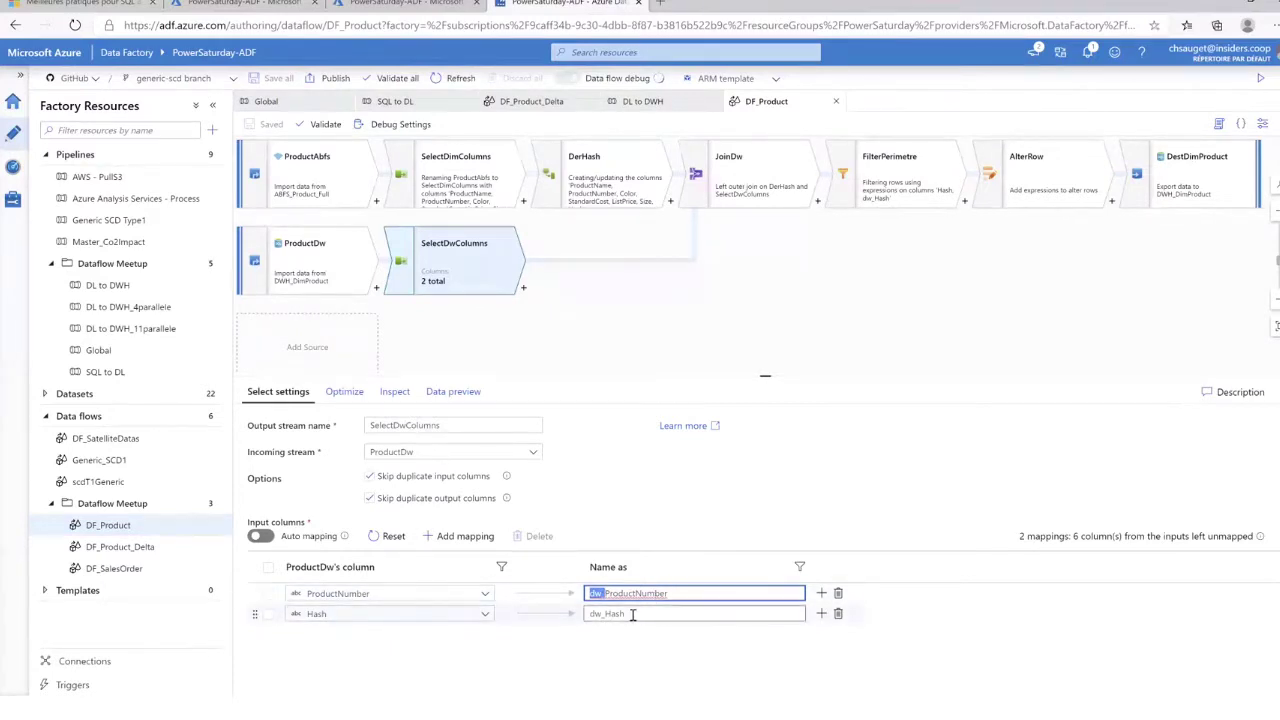
{"action": "double_click", "coordinate": [632, 615]}
Inspect JoinDw's join type and its ProductNumber join condition, including the available comparison operators and the computed column option
{"action": "left_click", "coordinate": [573, 210]}
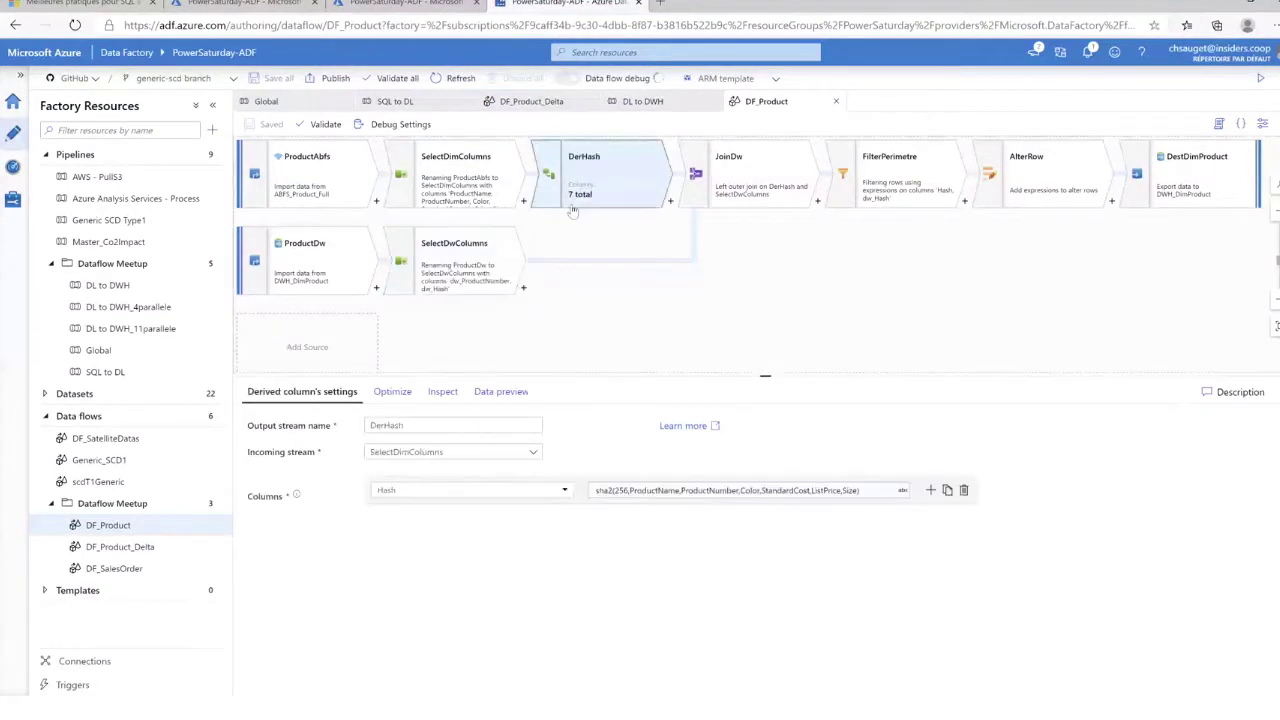
{"action": "left_click", "coordinate": [787, 168]}
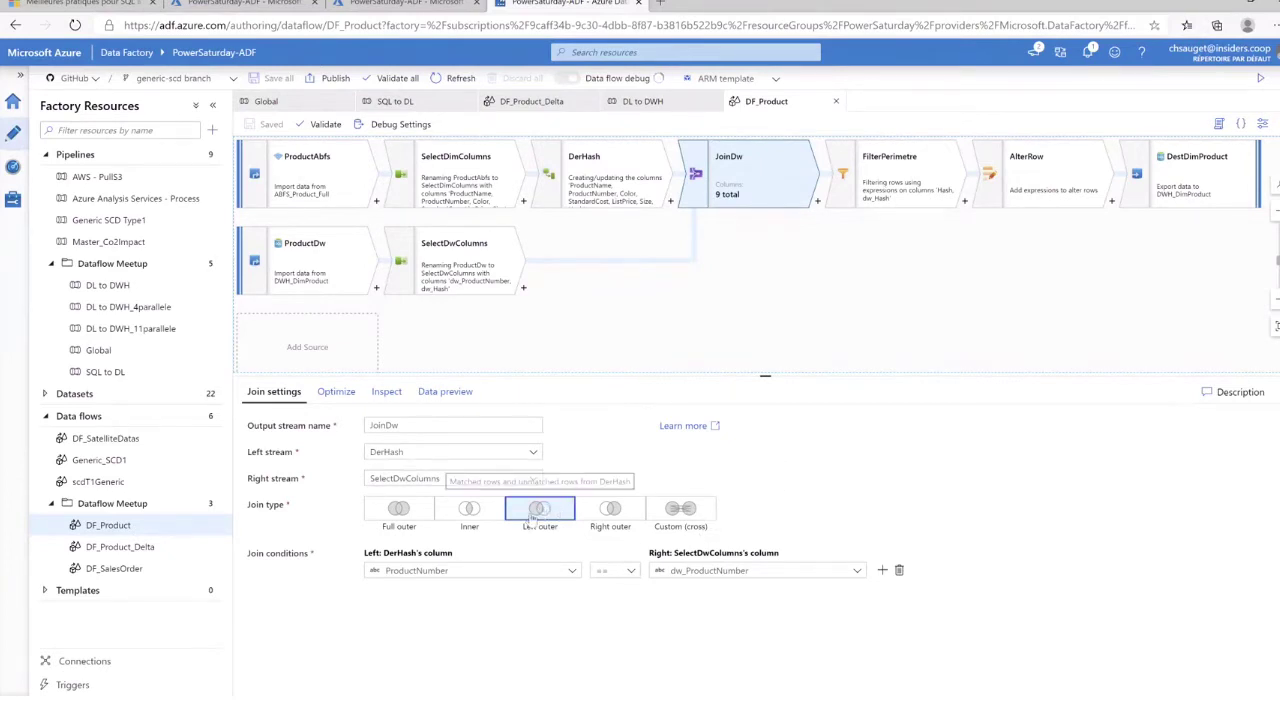
{"action": "left_click", "coordinate": [399, 576]}
{"action": "left_click", "coordinate": [682, 572]}
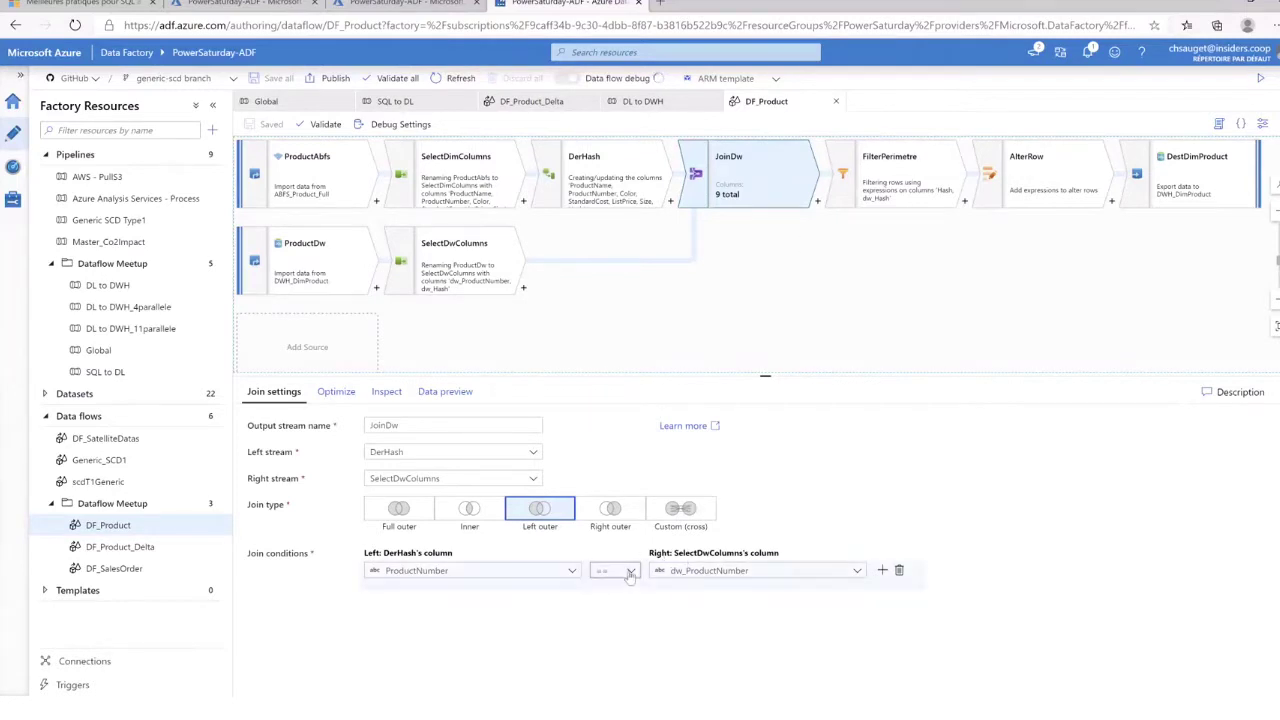
{"action": "left_click", "coordinate": [511, 576]}
{"action": "left_click", "coordinate": [511, 577]}
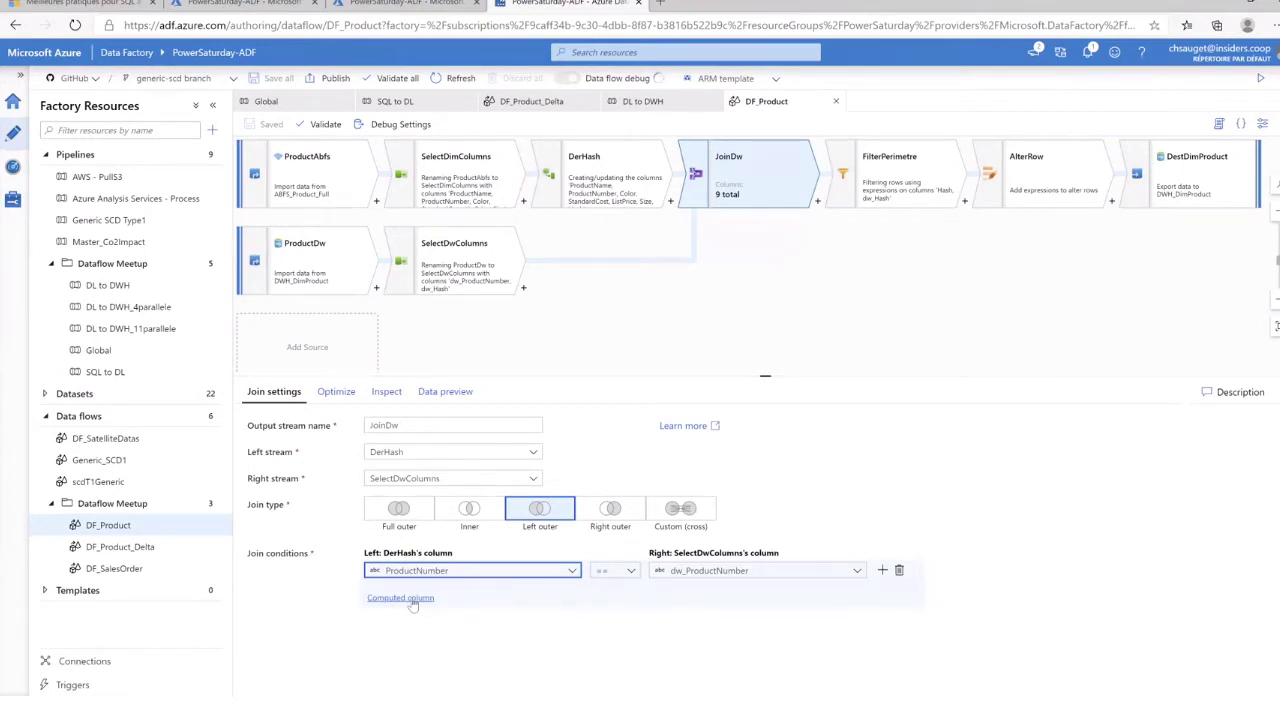
{"action": "left_click", "coordinate": [630, 571]}
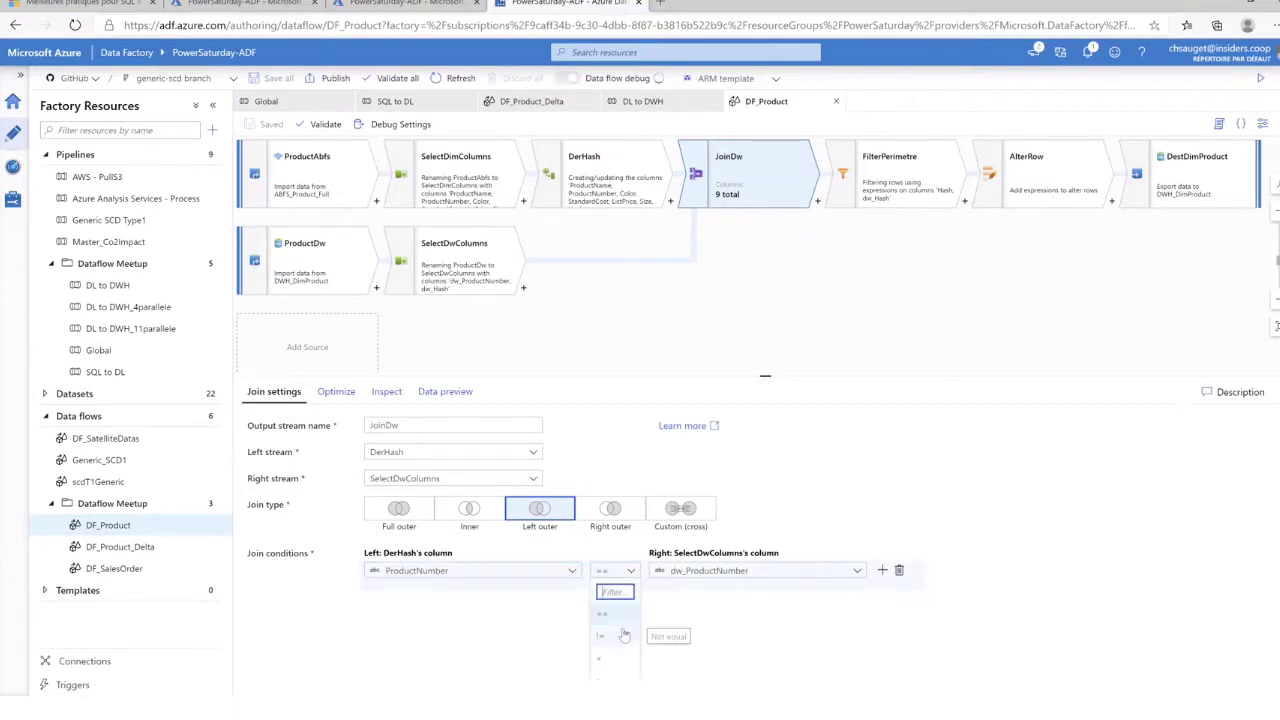
{"action": "scroll", "coordinate": [635, 620], "scroll_direction": "down", "scroll_amount": 1}
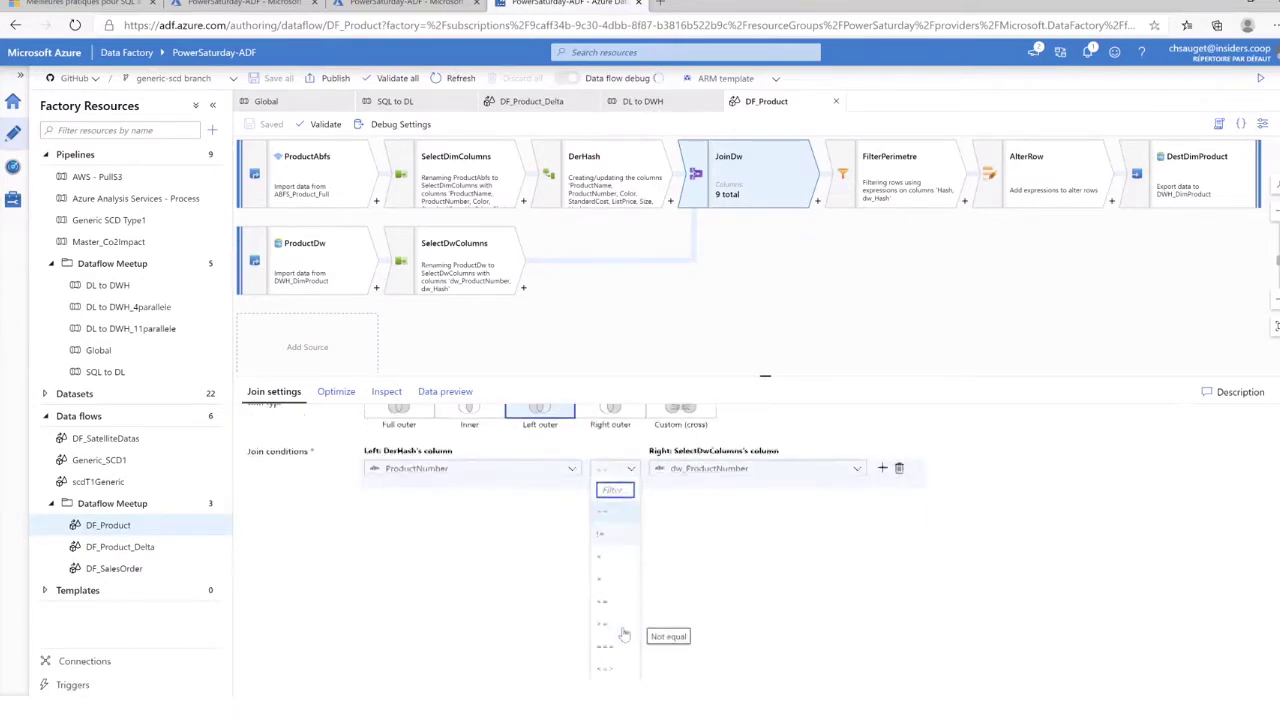
{"action": "left_click", "coordinate": [742, 597]}
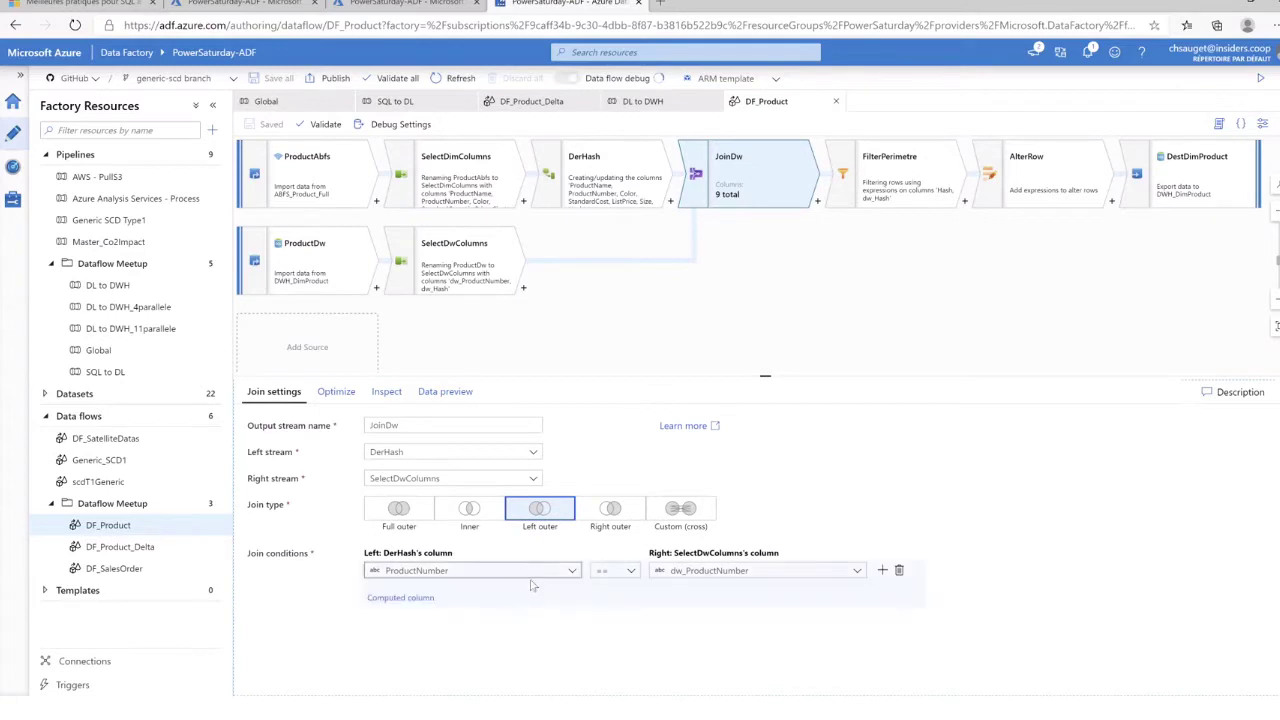
{"action": "mouse_move", "coordinate": [428, 602]}
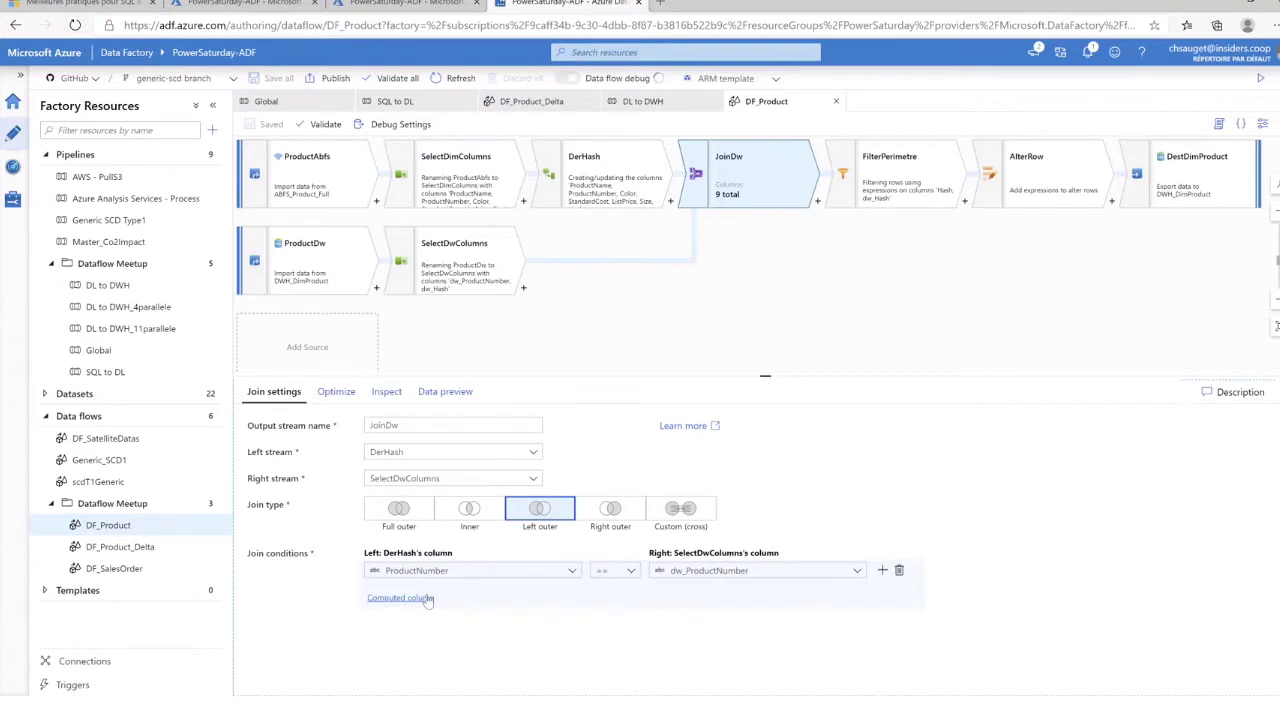
Review the FilterPerimetre filter expression on the hashes and the AlterRow condition
{"action": "left_click", "coordinate": [900, 192]}
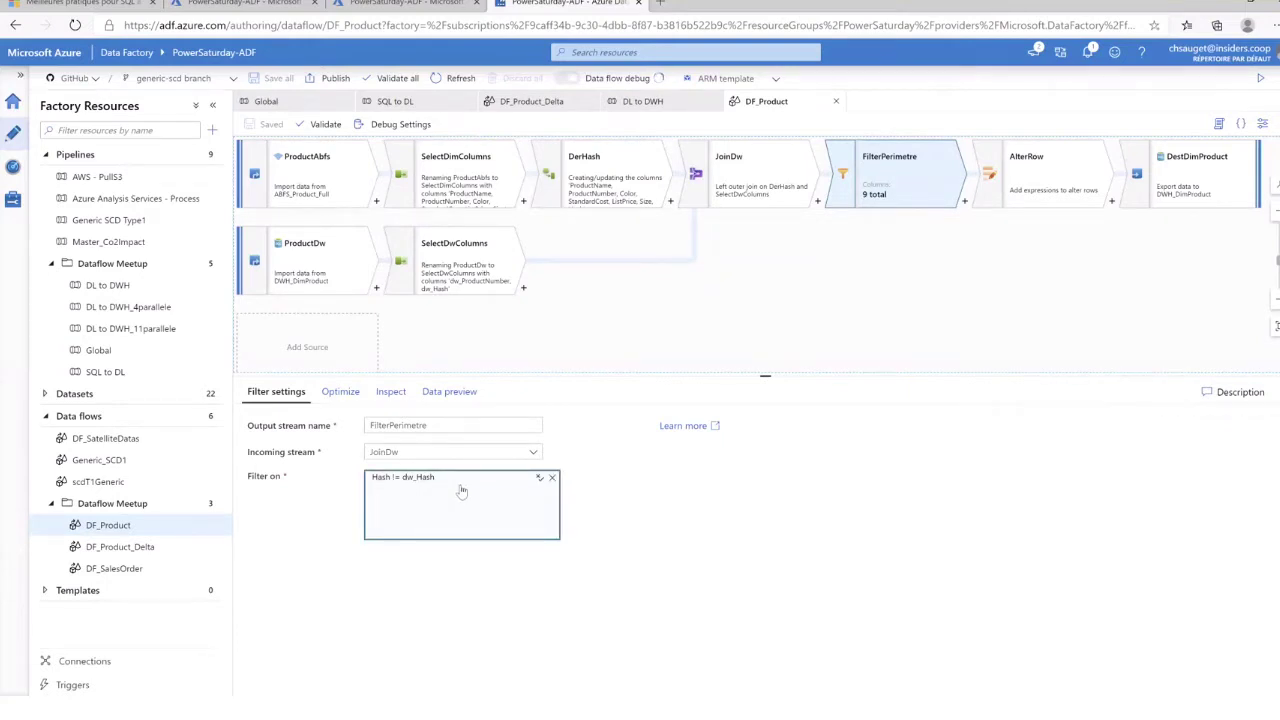
{"action": "left_click", "coordinate": [1080, 173]}
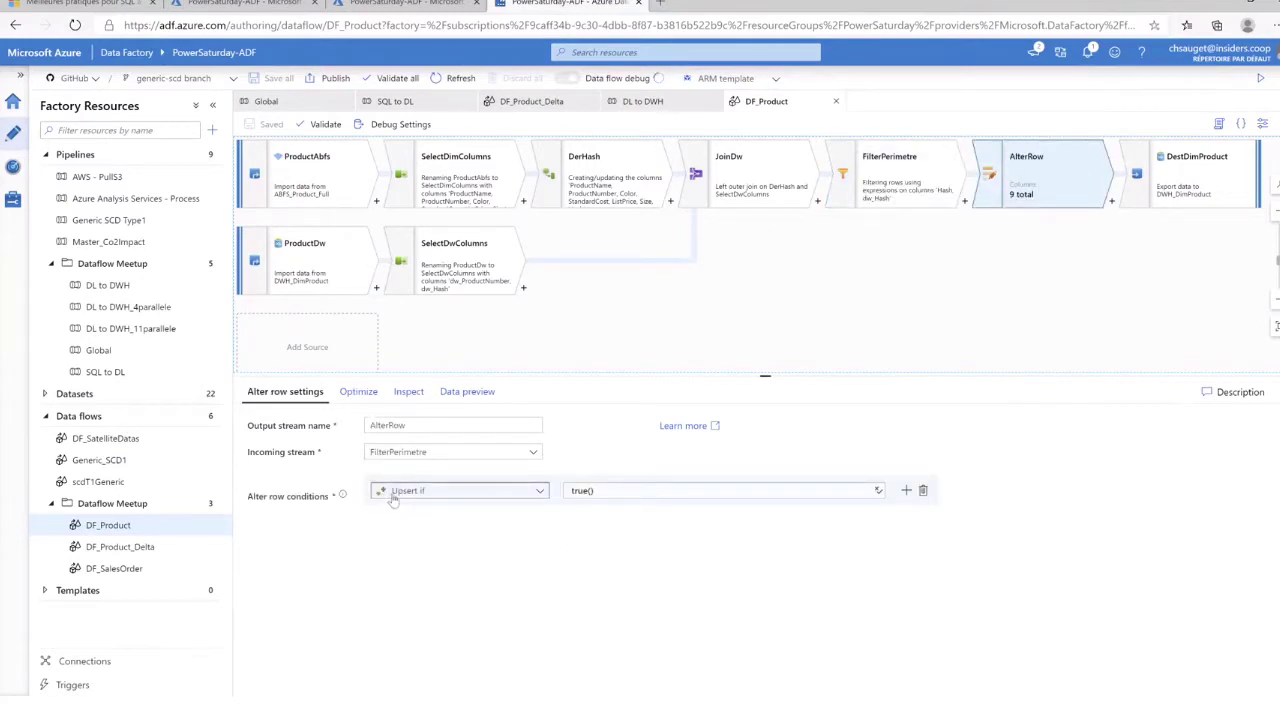
Examine the DestDimProduct sink's update method, key column and output column mapping
{"action": "left_click", "coordinate": [1197, 178]}
{"action": "left_click", "coordinate": [298, 391]}
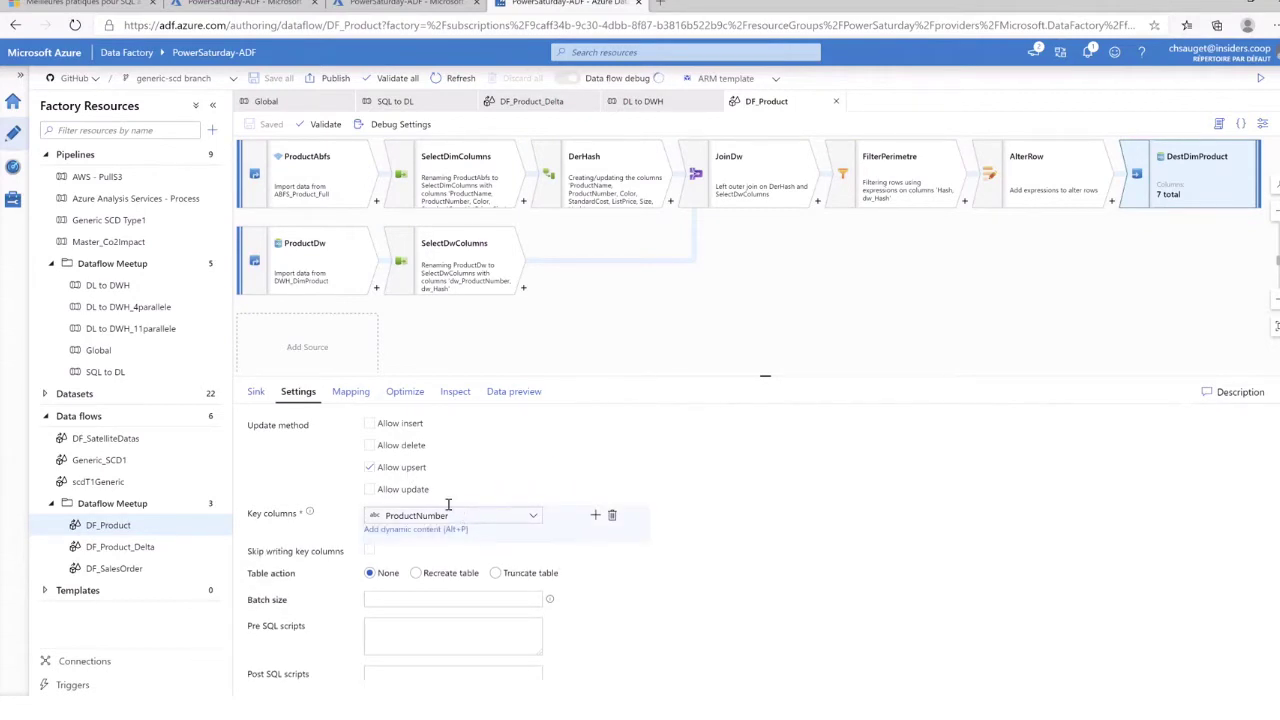
{"action": "left_click", "coordinate": [350, 391]}
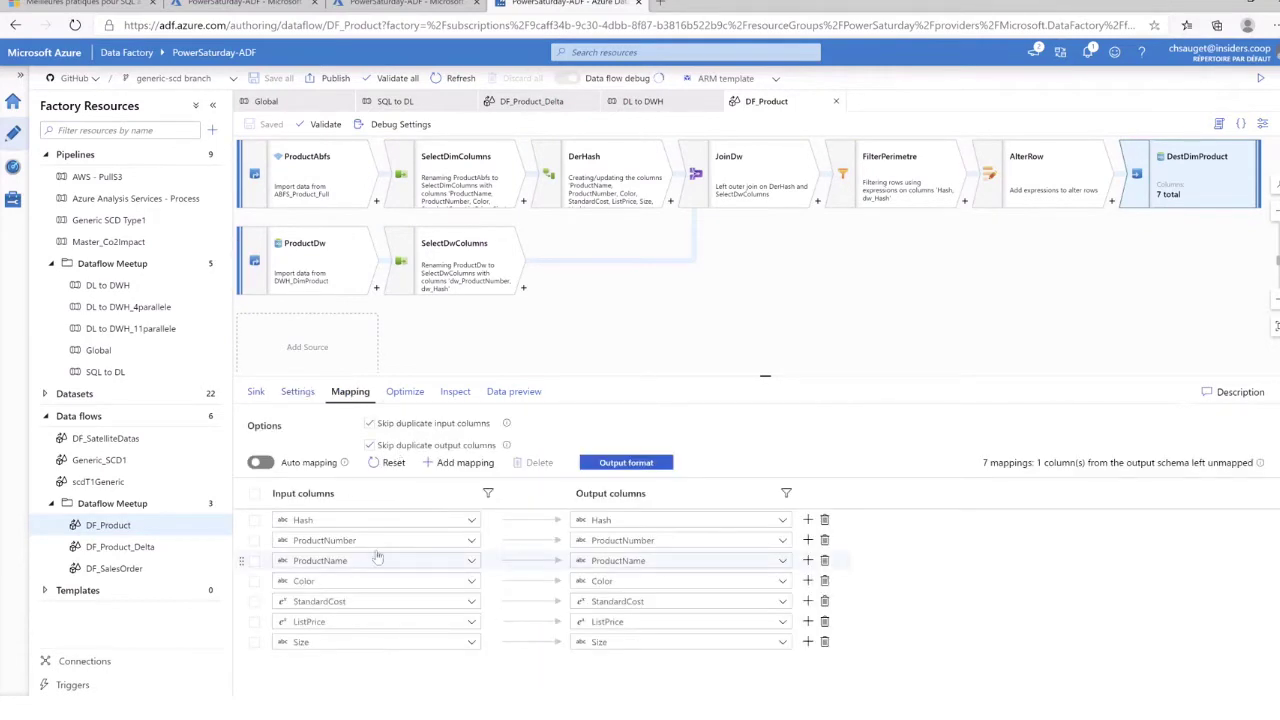
{"action": "left_click", "coordinate": [853, 290]}
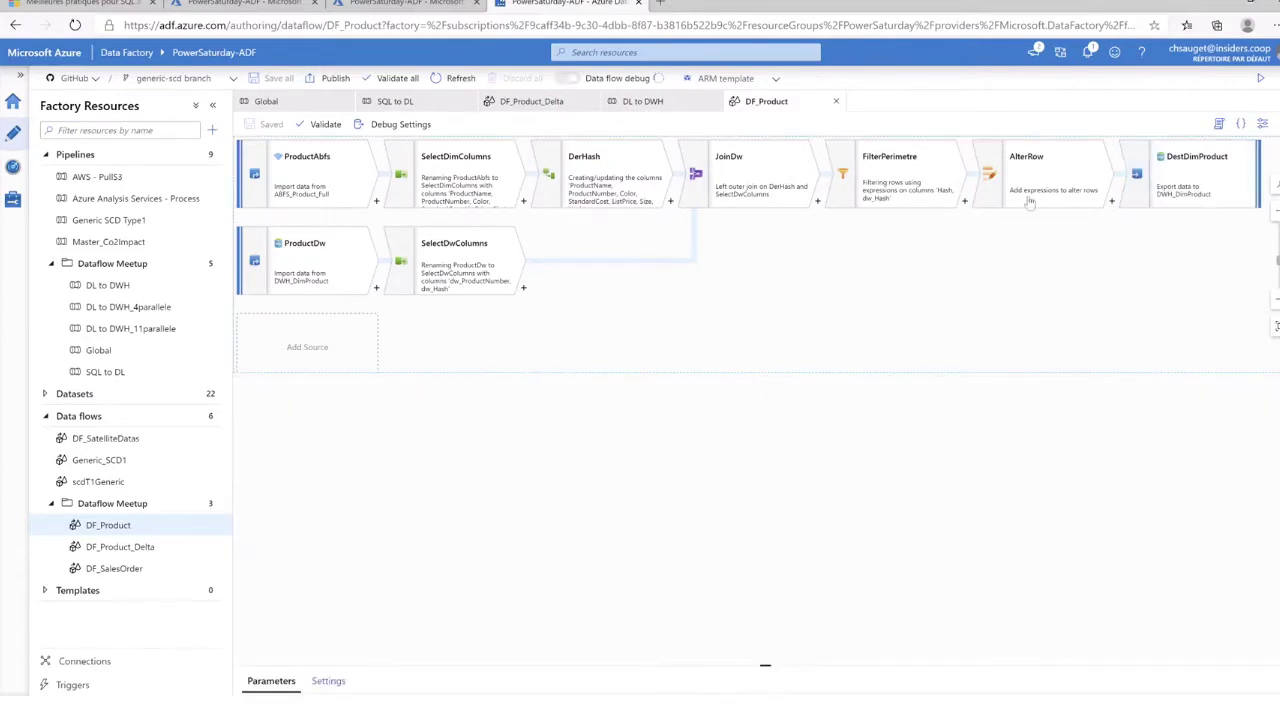
Return to FilterPerimetre to inspect its columns and open its data preview
{"action": "left_click", "coordinate": [1210, 182]}
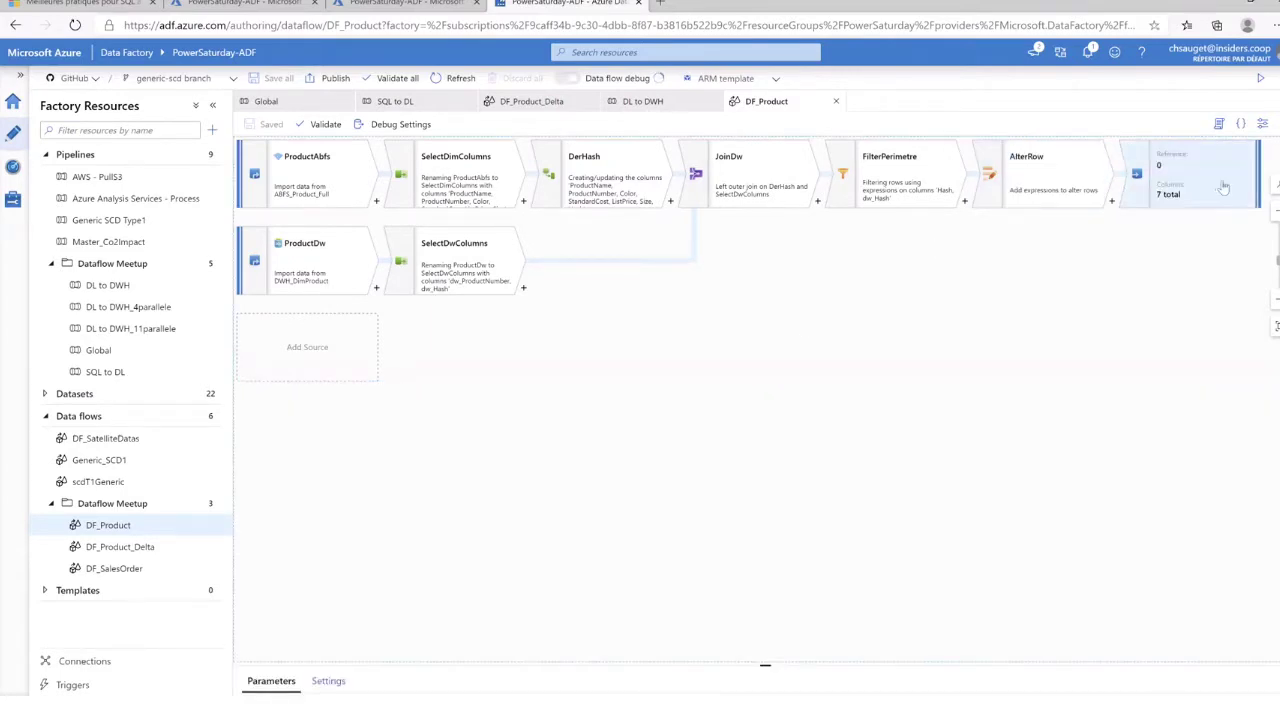
{"action": "left_click", "coordinate": [1034, 188]}
{"action": "left_click", "coordinate": [912, 180]}
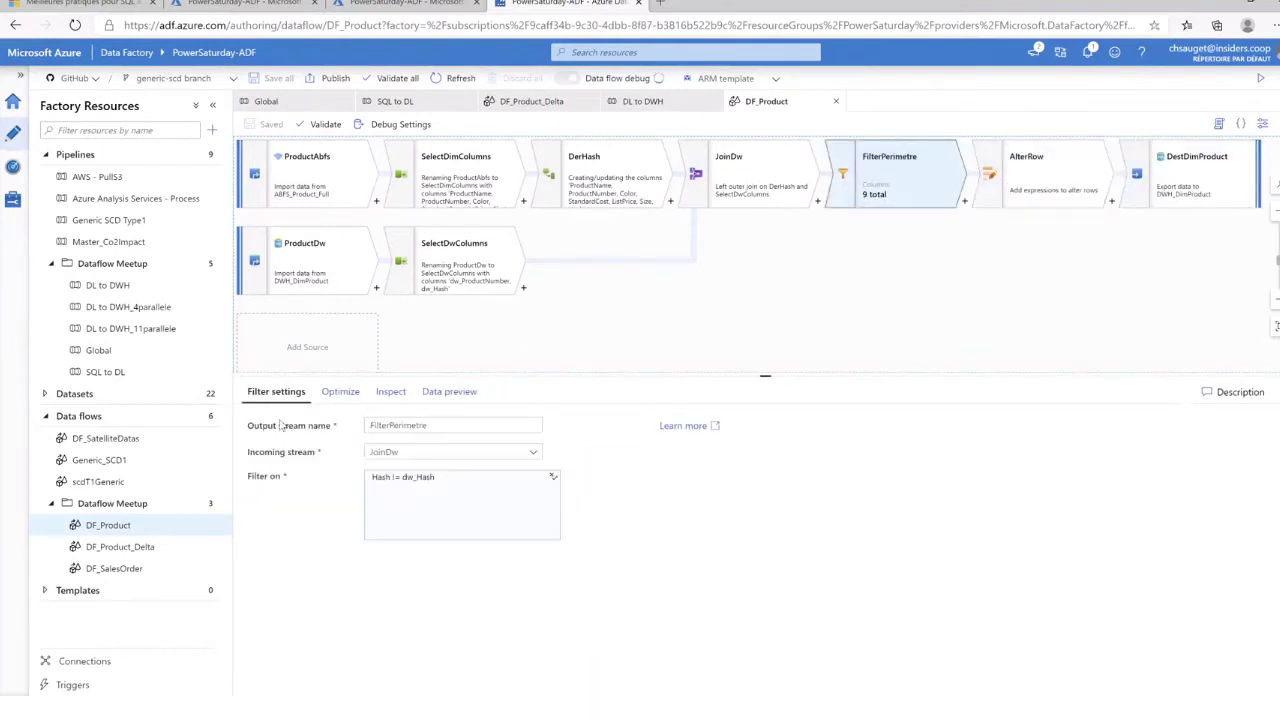
{"action": "left_click", "coordinate": [390, 393]}
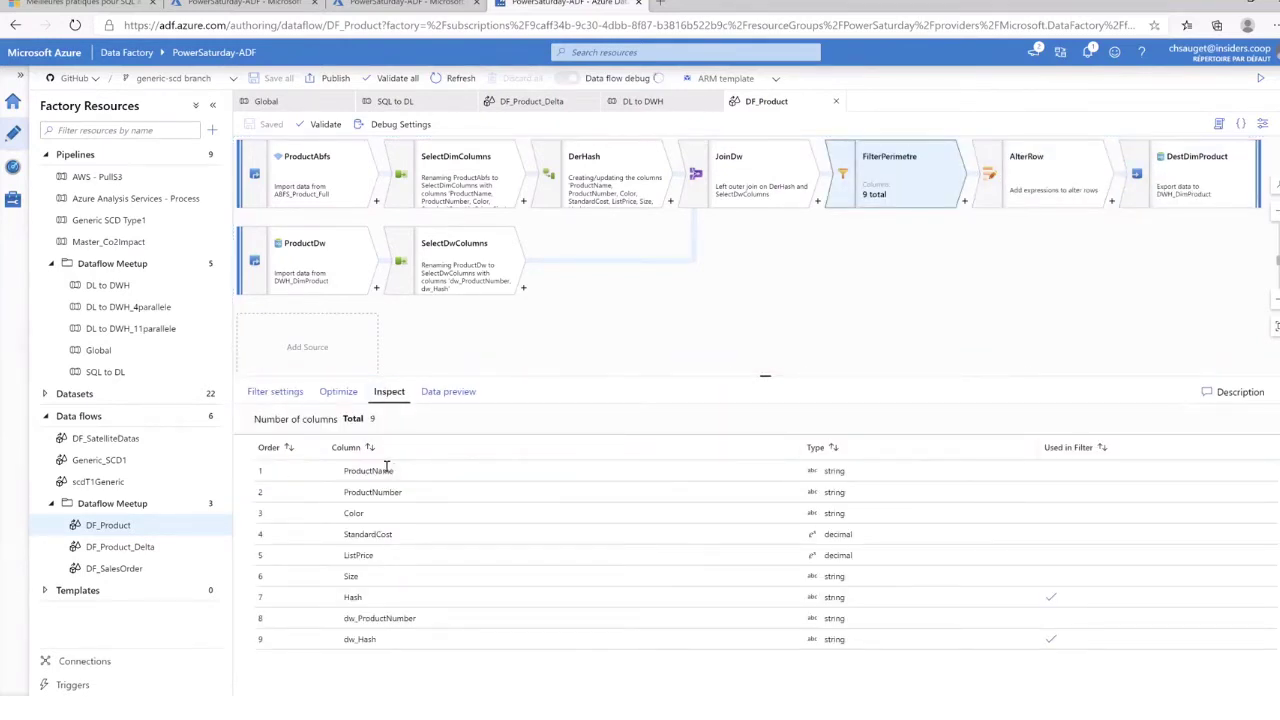
{"action": "left_click", "coordinate": [432, 398]}
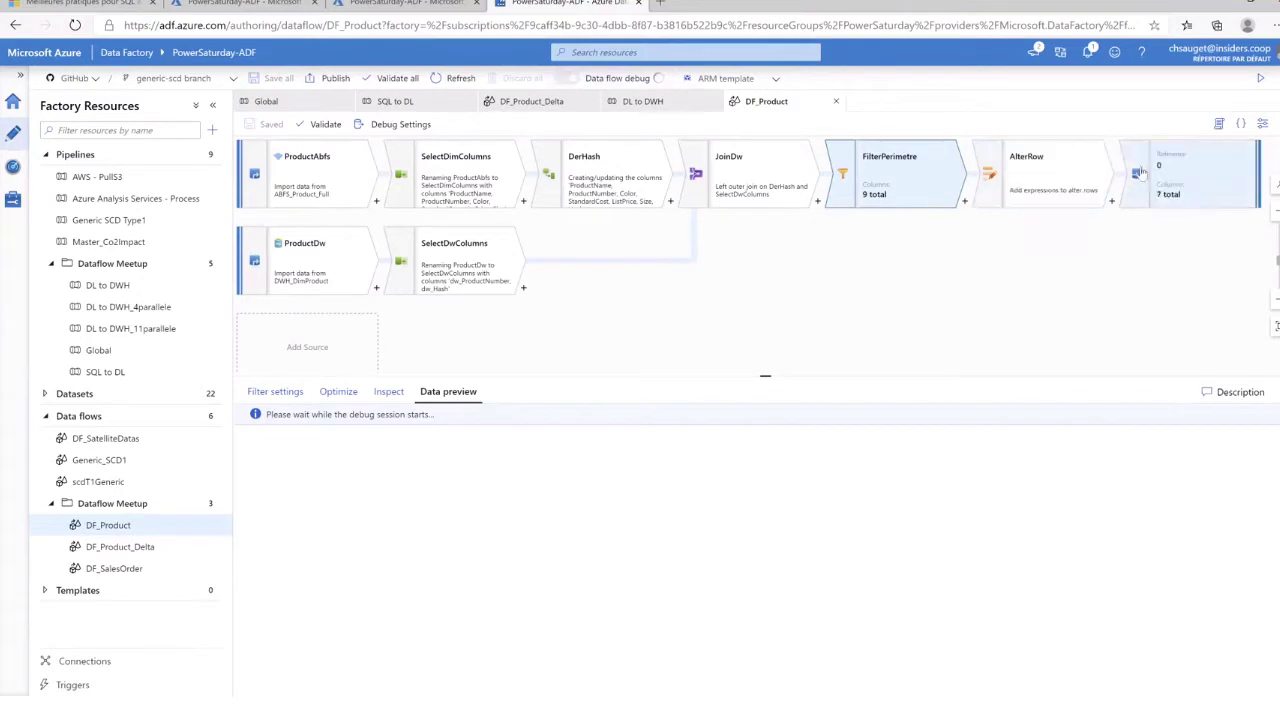
Check AlterRow's data preview and partition option, and show the available row policies for its alter row condition
{"action": "left_click", "coordinate": [1062, 176]}
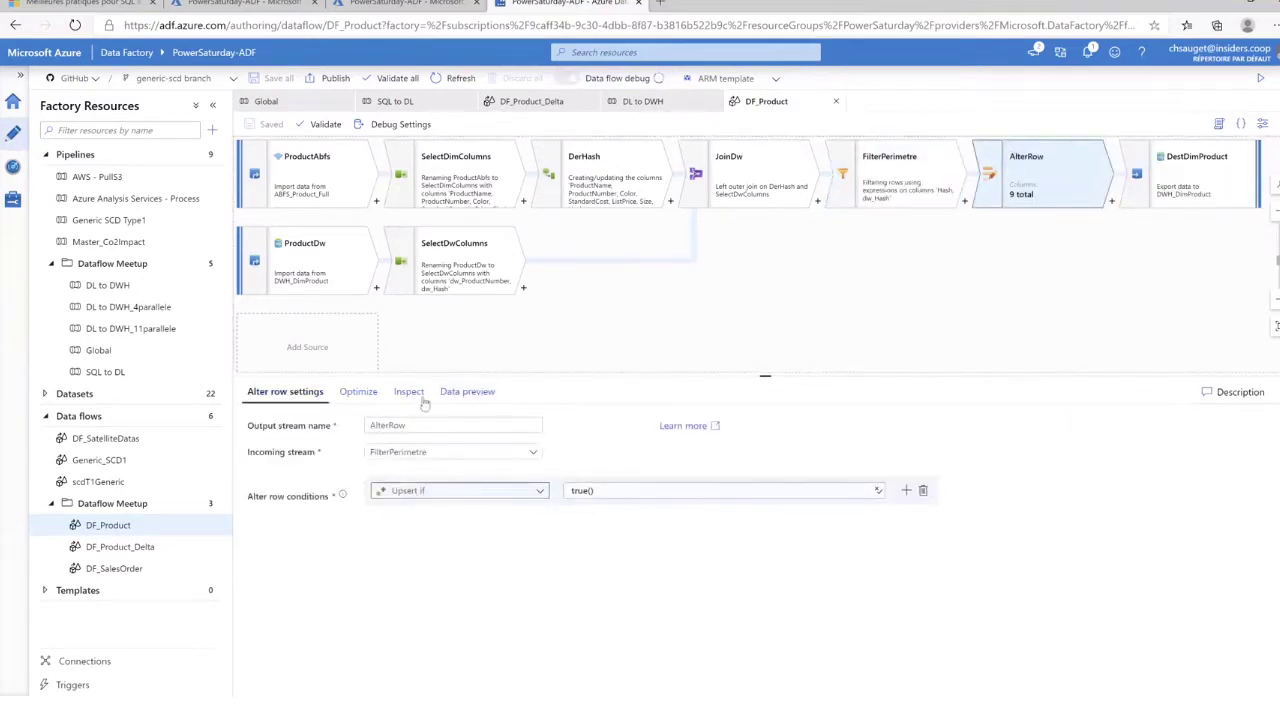
{"action": "left_click", "coordinate": [467, 391]}
{"action": "left_click", "coordinate": [345, 396]}
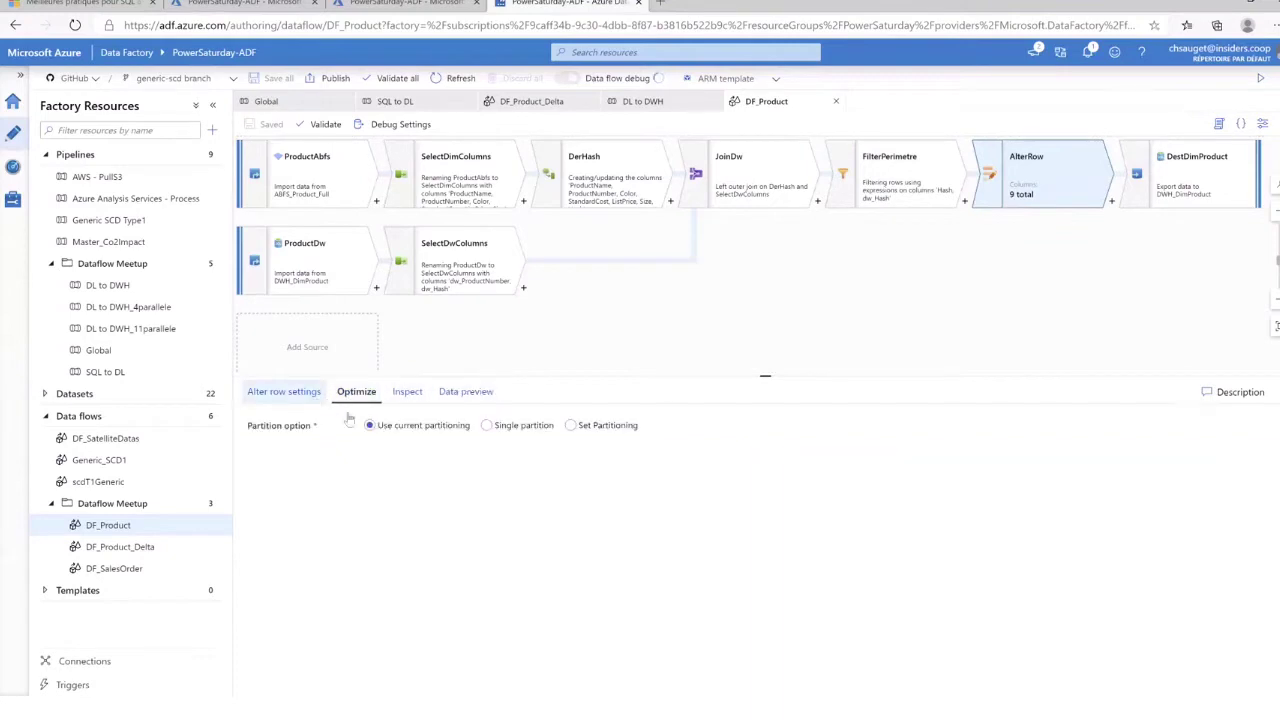
{"action": "left_click", "coordinate": [288, 392]}
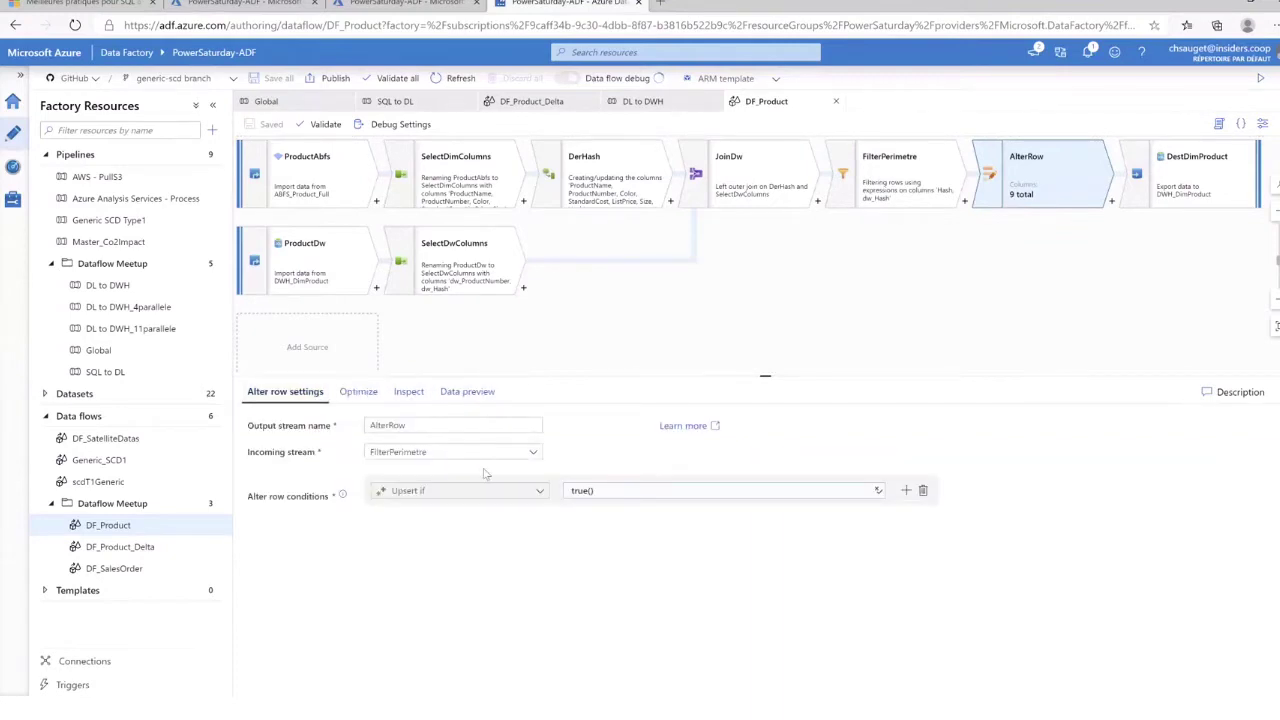
{"action": "left_click", "coordinate": [428, 491]}
{"action": "left_click", "coordinate": [396, 491]}
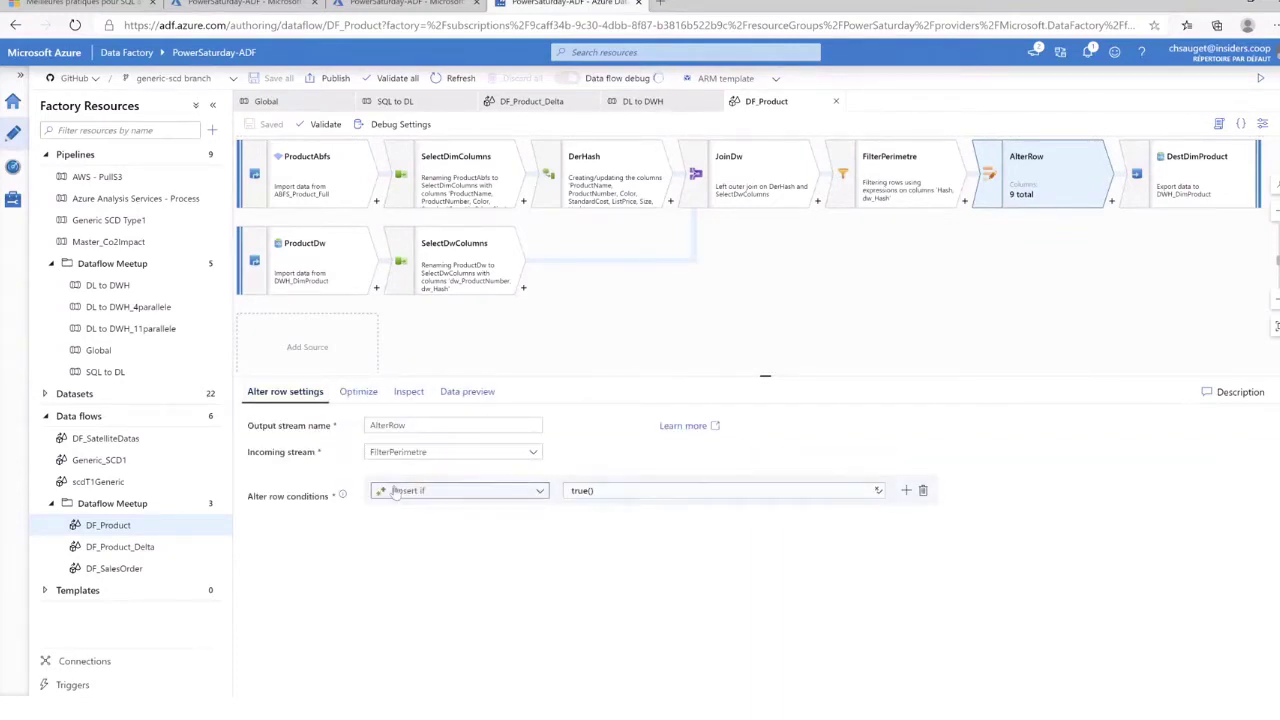
{"action": "left_click", "coordinate": [443, 490]}
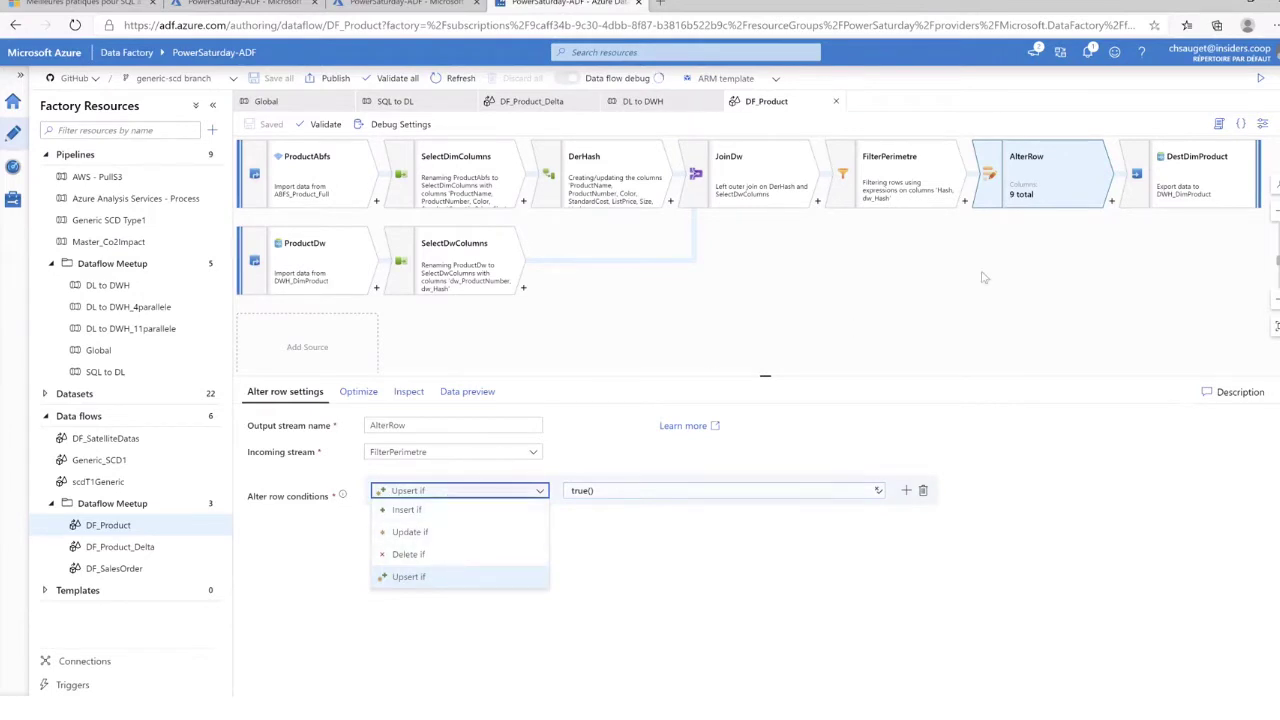
Review the DestDimProduct sink's mapping and its update method and key column settings again
{"action": "left_click", "coordinate": [1177, 214]}
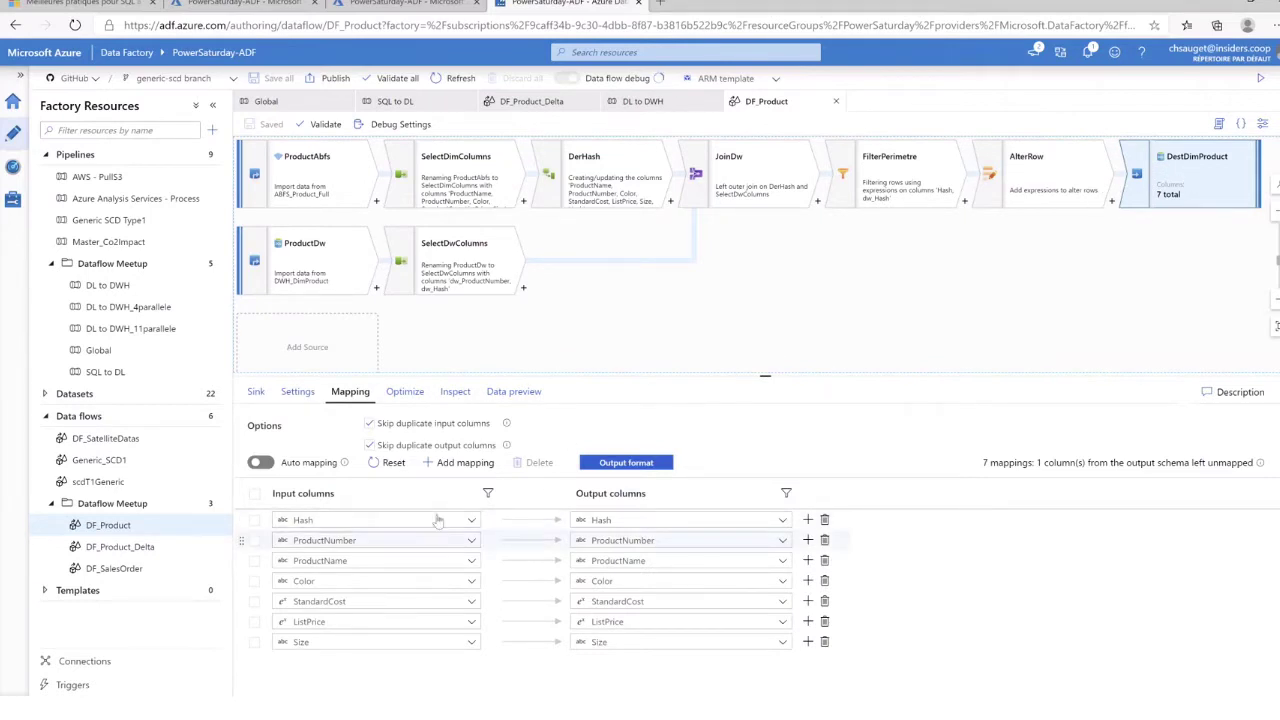
{"action": "left_click", "coordinate": [297, 391]}
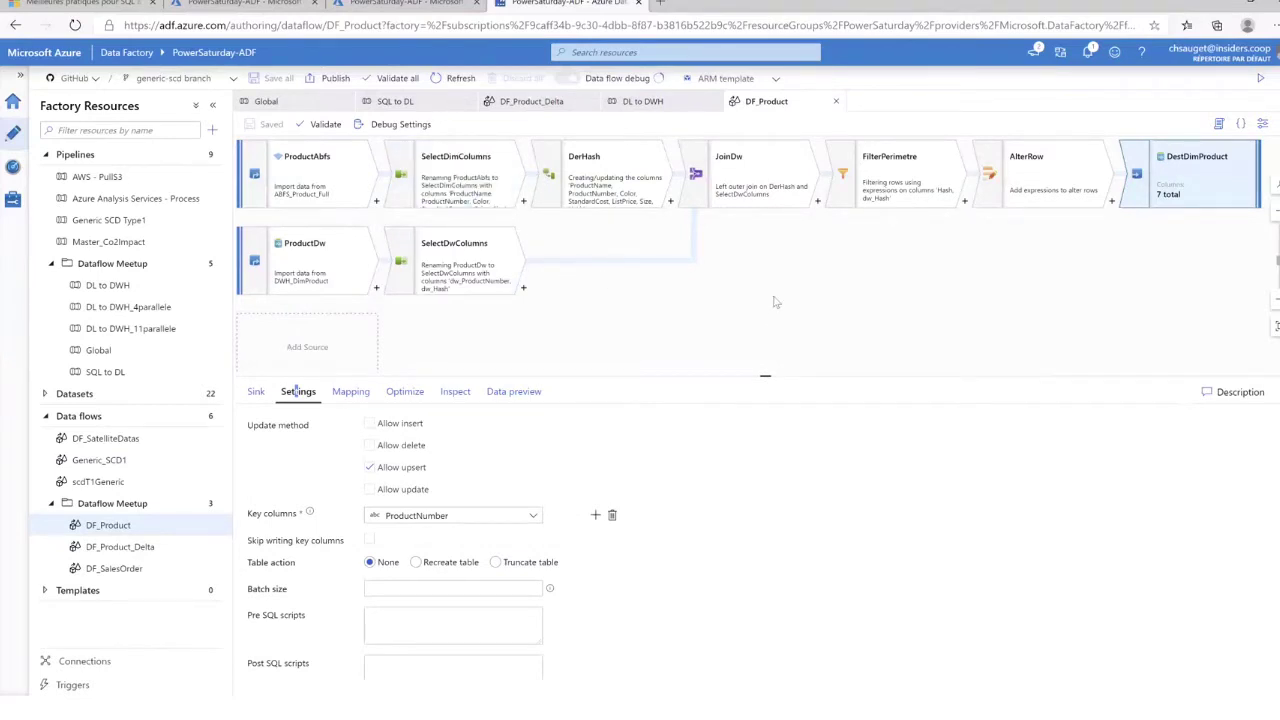
{"action": "left_click_drag", "start_coordinate": [776, 300], "coordinate": [790, 303]}
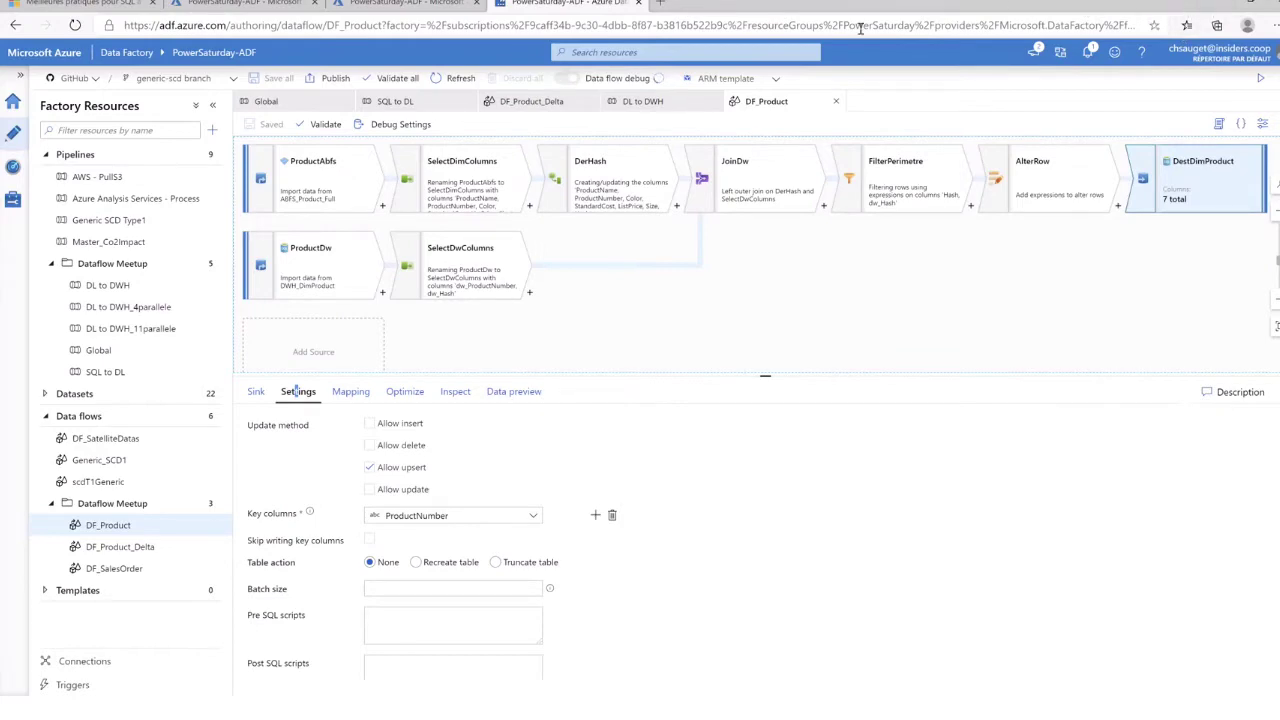
Switch to the PowerPoint deck, start the slide show at the SCD1 – Classic slide and advance to SCD1 – Generic
{"action": "key", "text": "alt+Tab"}
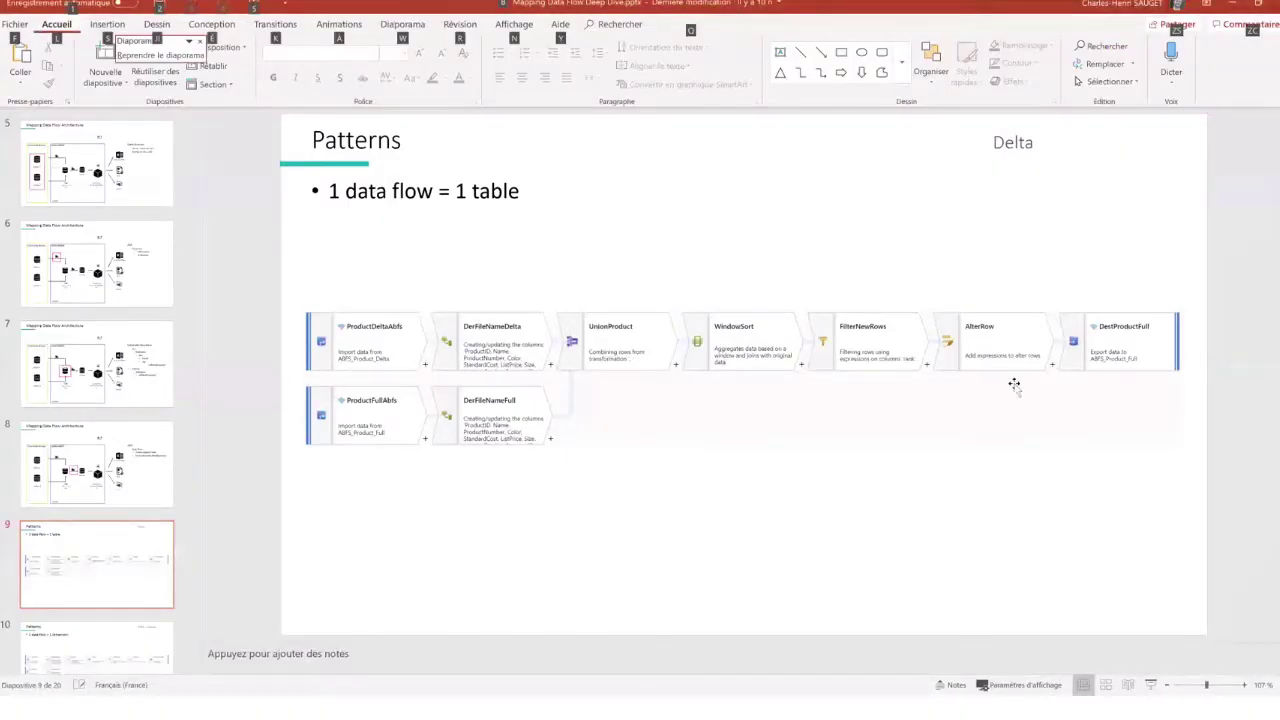
{"action": "scroll", "coordinate": [911, 549], "scroll_direction": "down", "scroll_amount": 1}
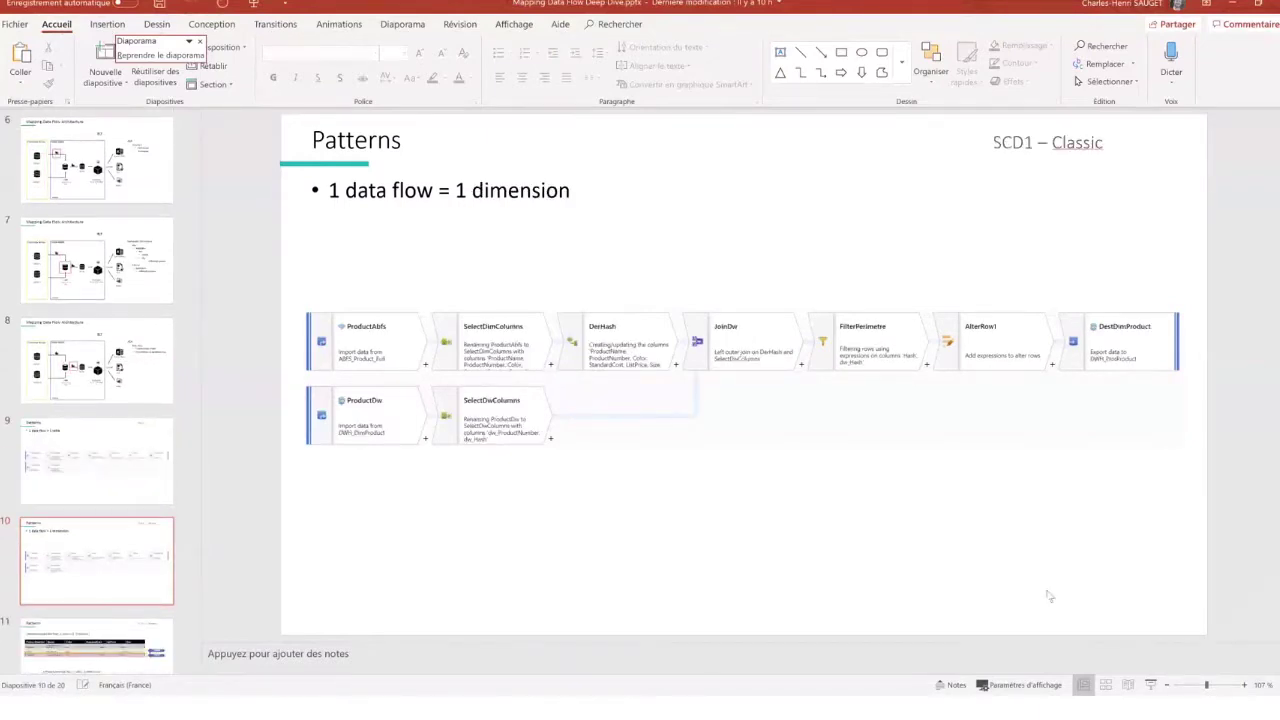
{"action": "left_click", "coordinate": [1150, 685]}
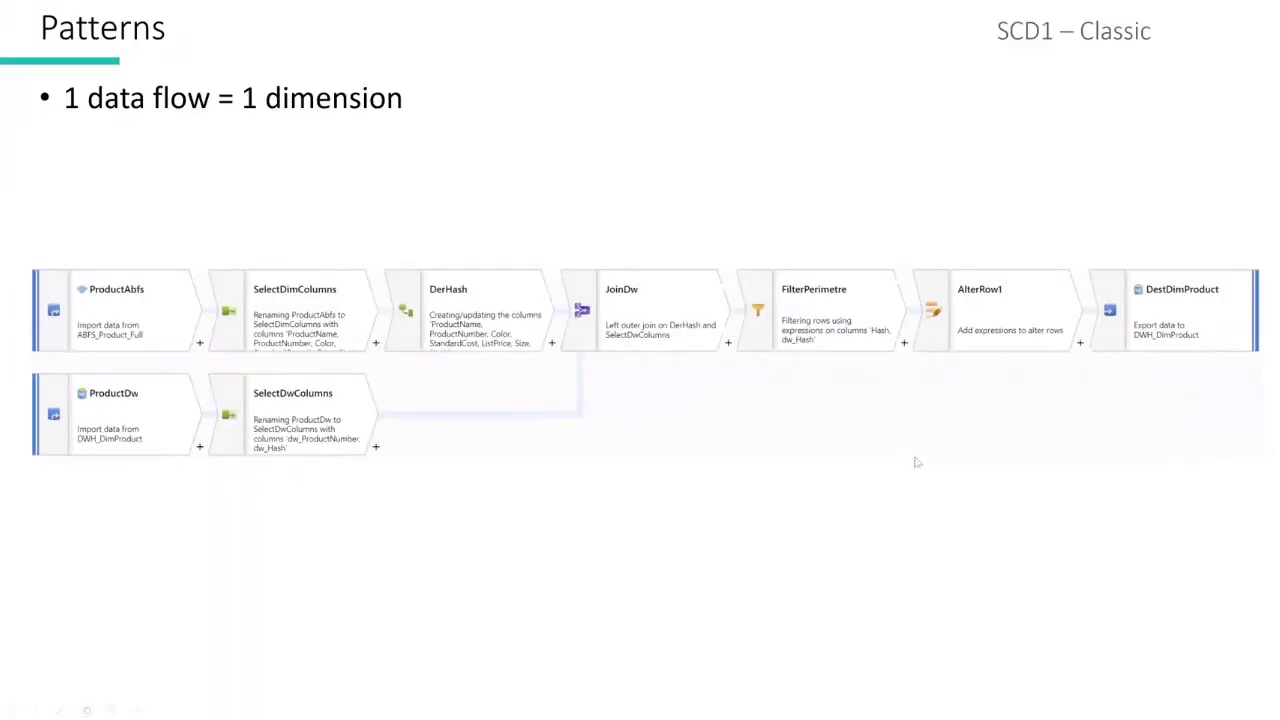
{"action": "left_click", "coordinate": [867, 427]}
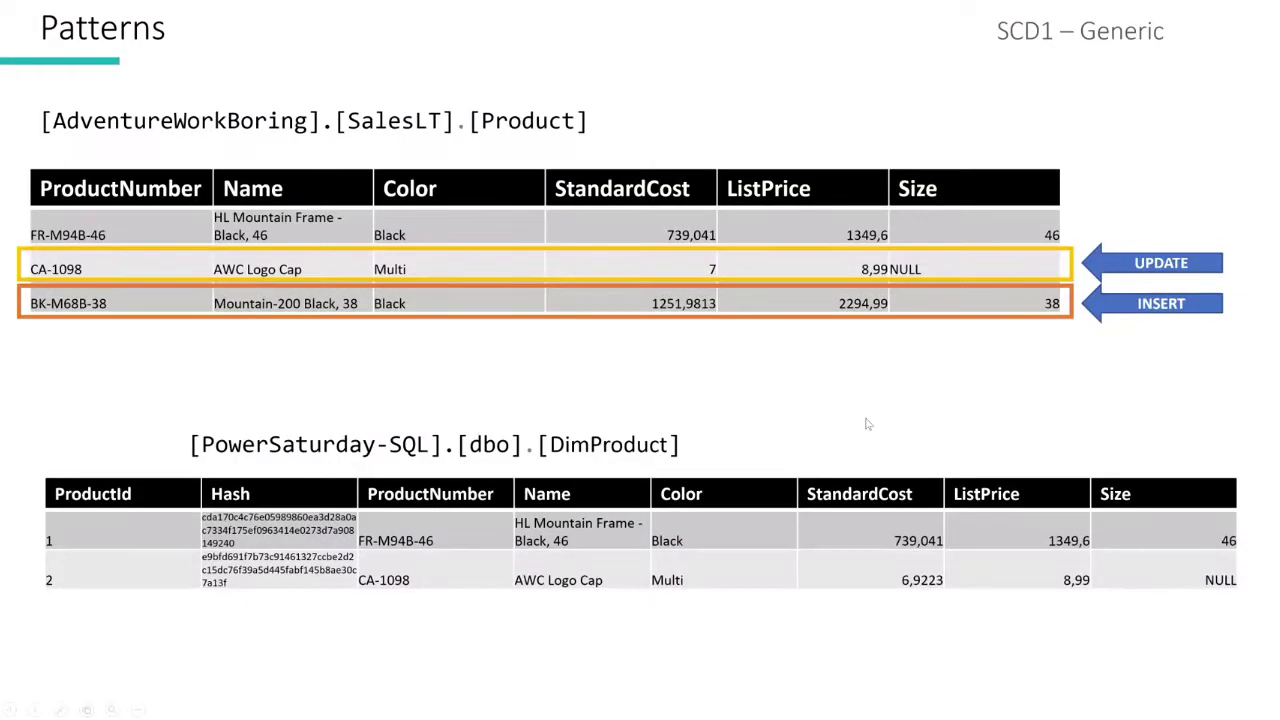
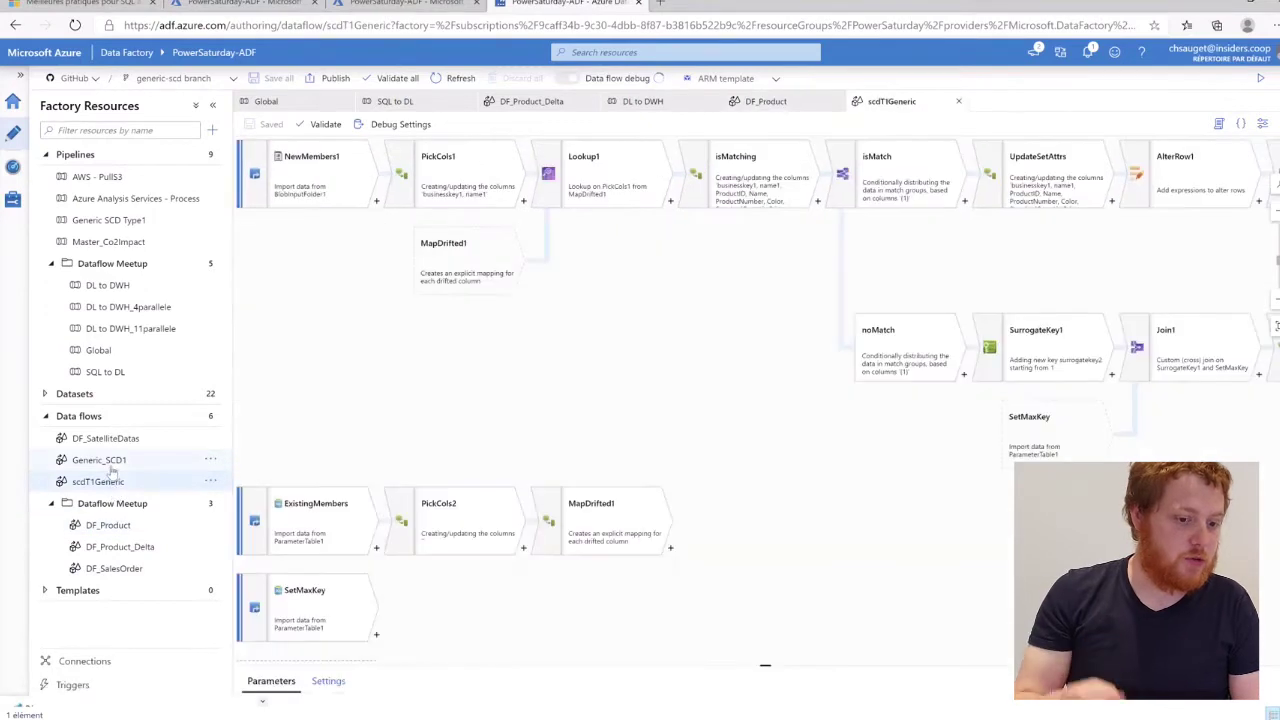
Open the Generic_SCD1 data flow and examine its columns and BusinessKey parameters with their default values
{"action": "left_click", "coordinate": [111, 463]}
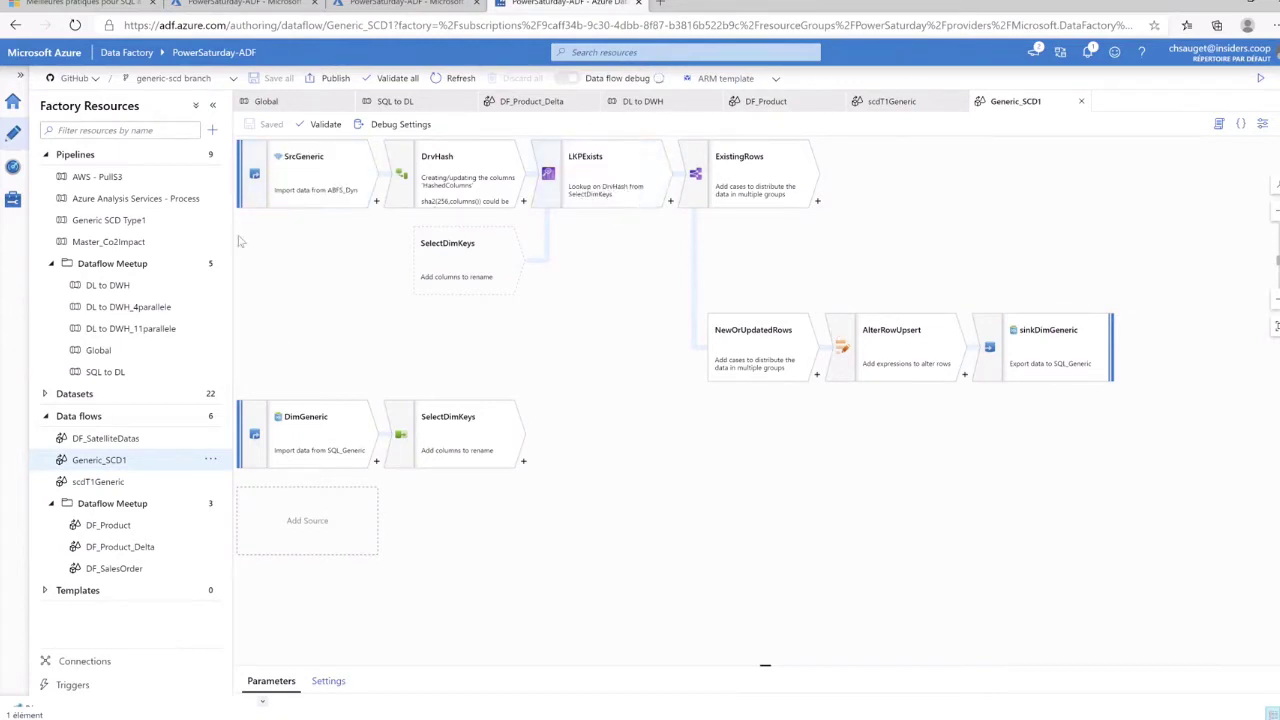
{"action": "left_click", "coordinate": [271, 680]}
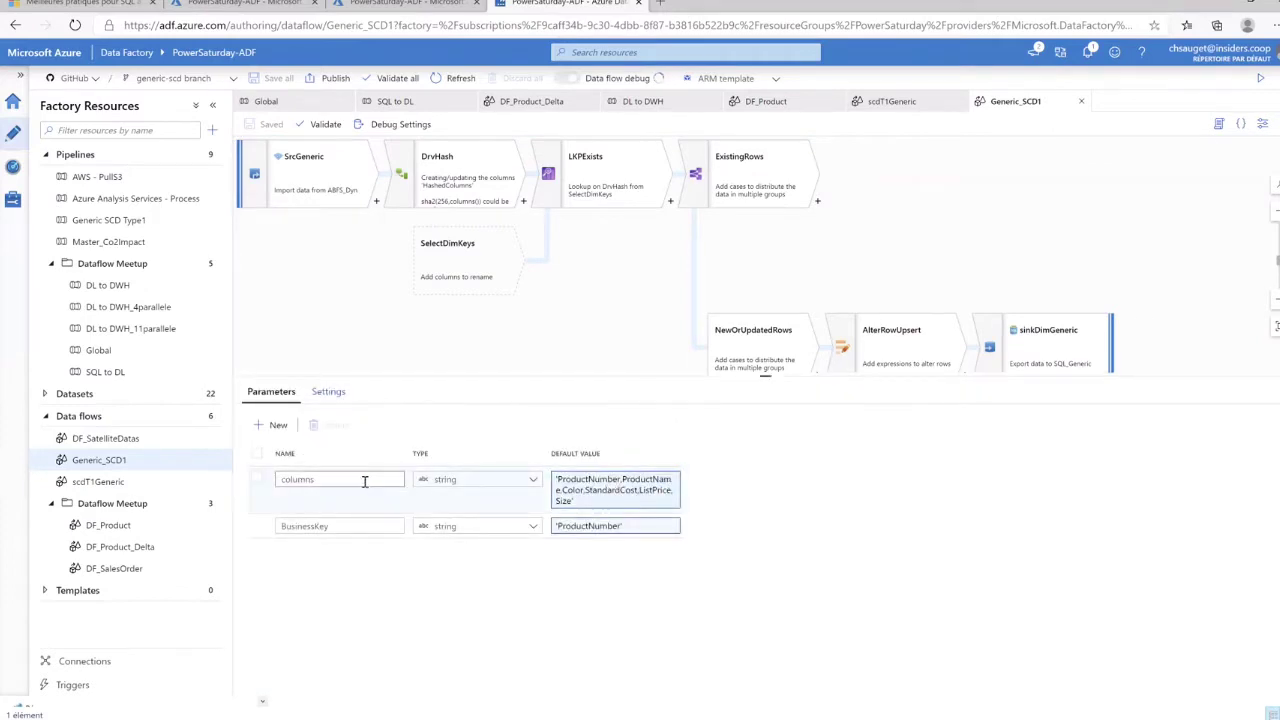
{"action": "left_click", "coordinate": [366, 483]}
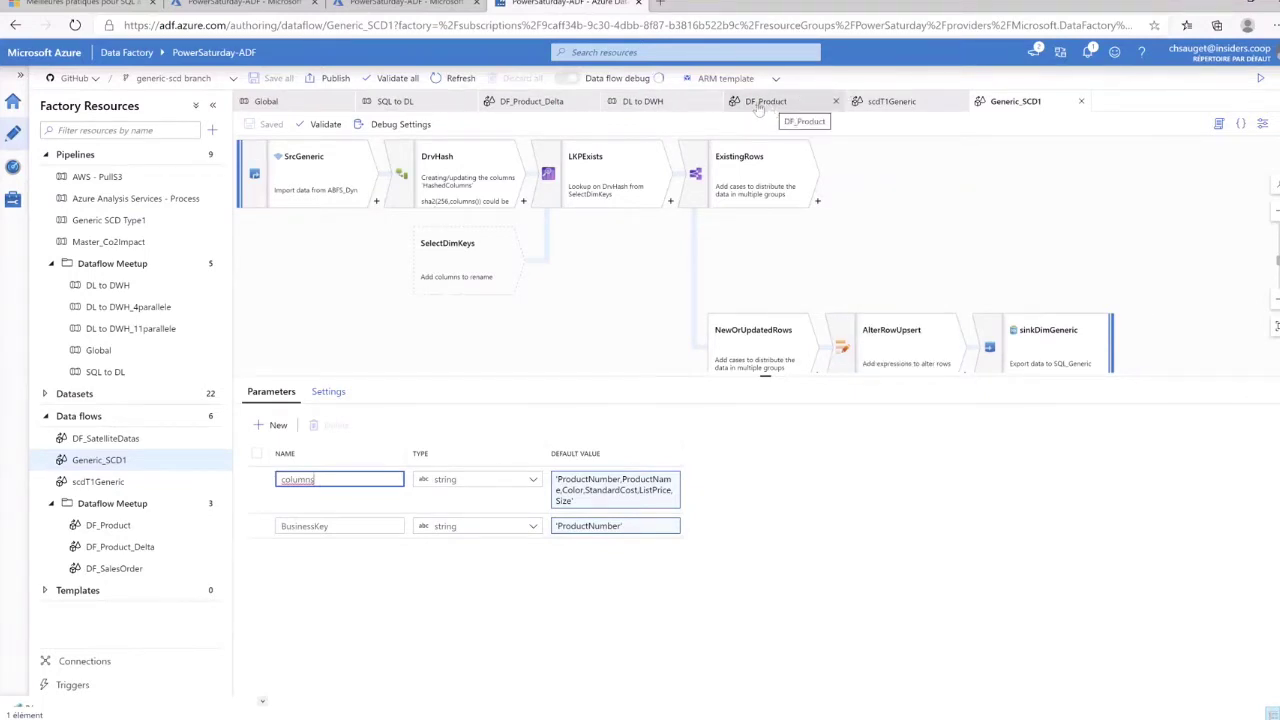
Open the Generic SCD Type1 pipeline, look at Copy - Parquet, and examine the full query expression of the LKP - Columns lookup
{"action": "left_click", "coordinate": [128, 220]}
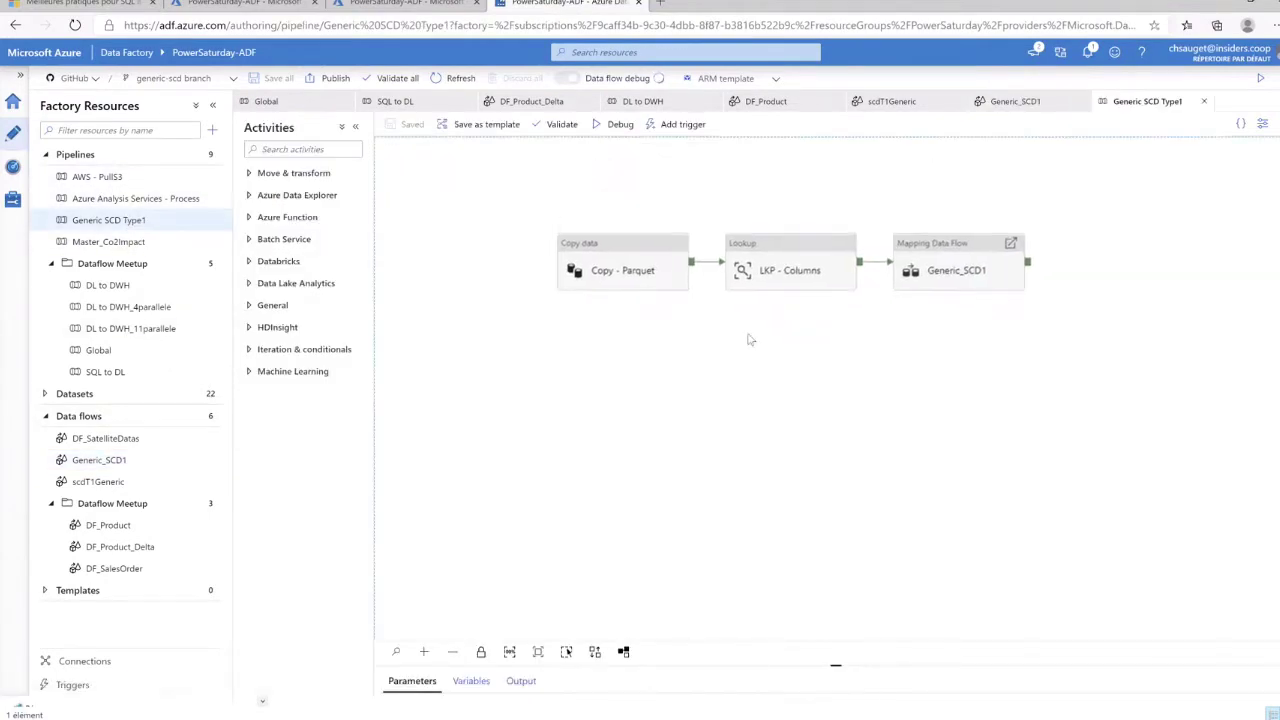
{"action": "left_click", "coordinate": [662, 280]}
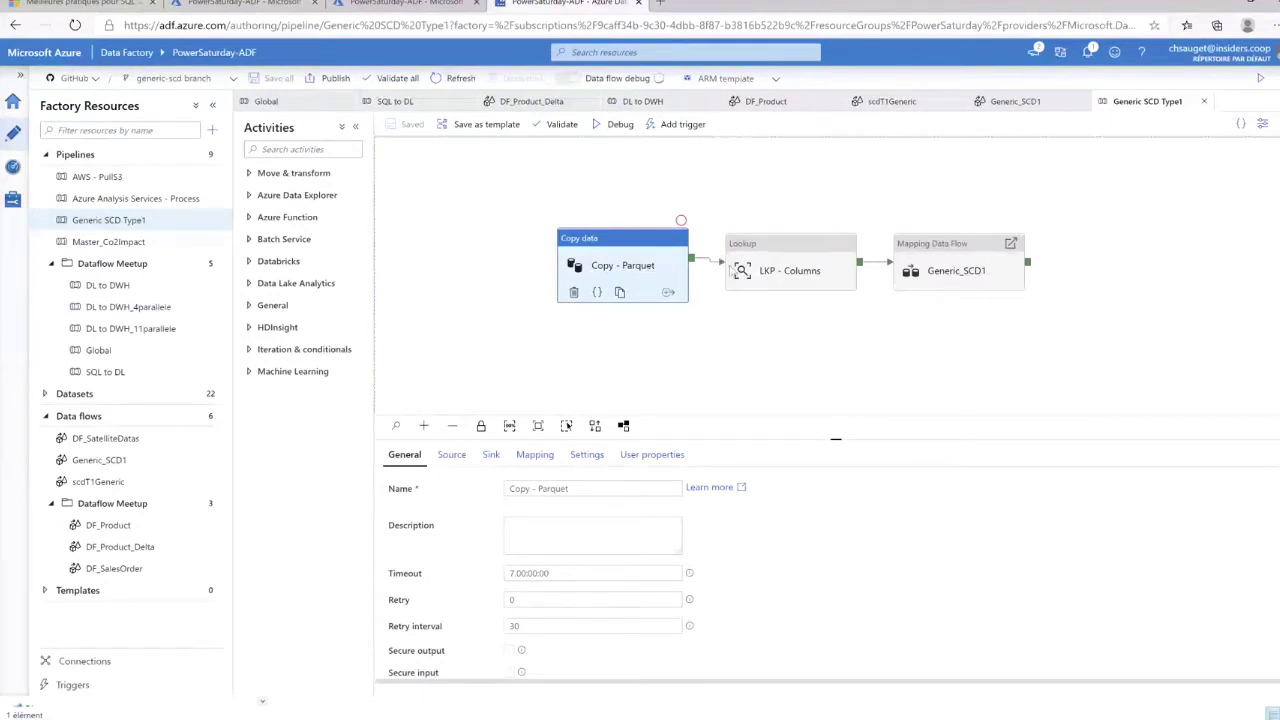
{"action": "left_click", "coordinate": [743, 271]}
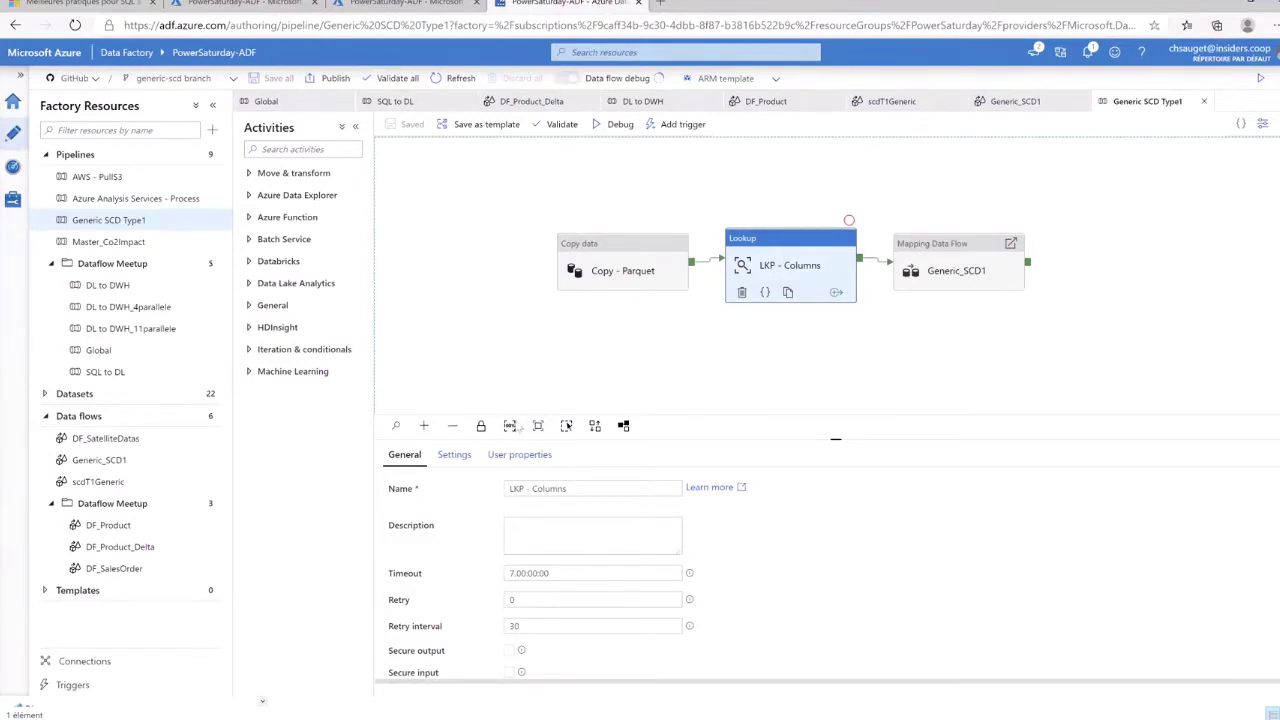
{"action": "left_click", "coordinate": [454, 455]}
{"action": "scroll", "coordinate": [643, 543], "scroll_direction": "down", "scroll_amount": 1}
{"action": "left_click", "coordinate": [540, 632]}
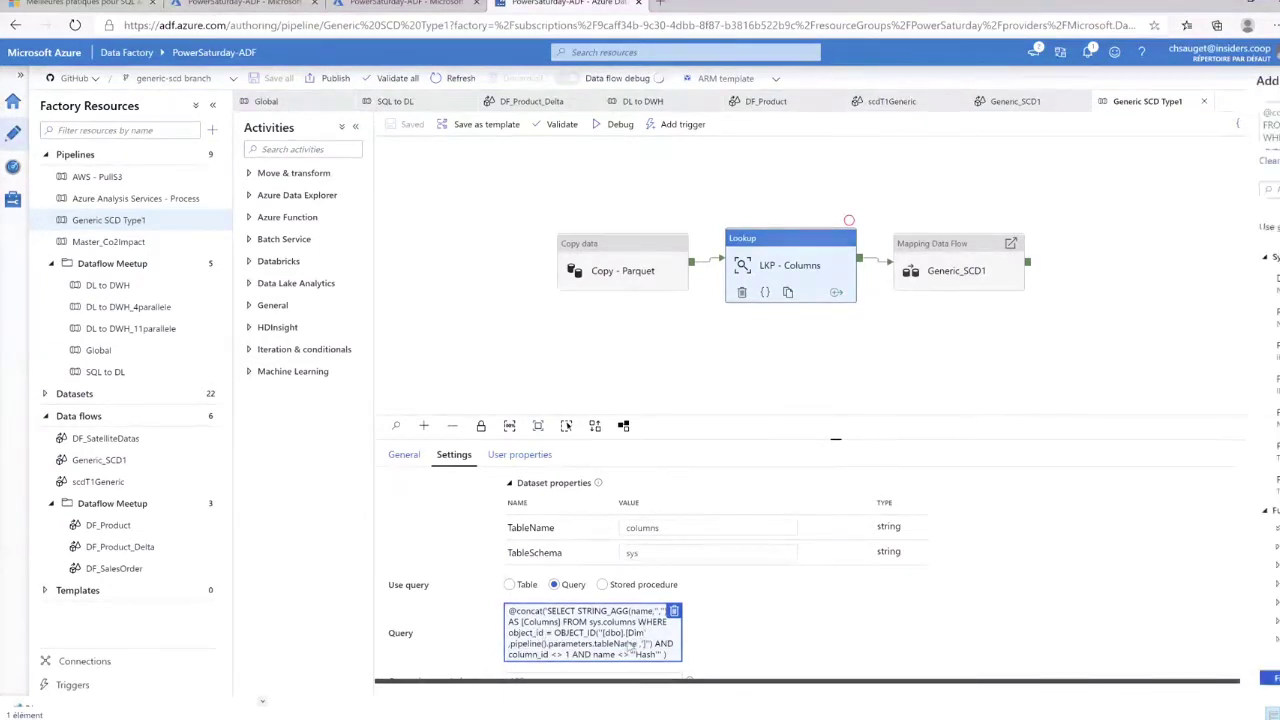
{"action": "key", "text": "alt+shift+d"}
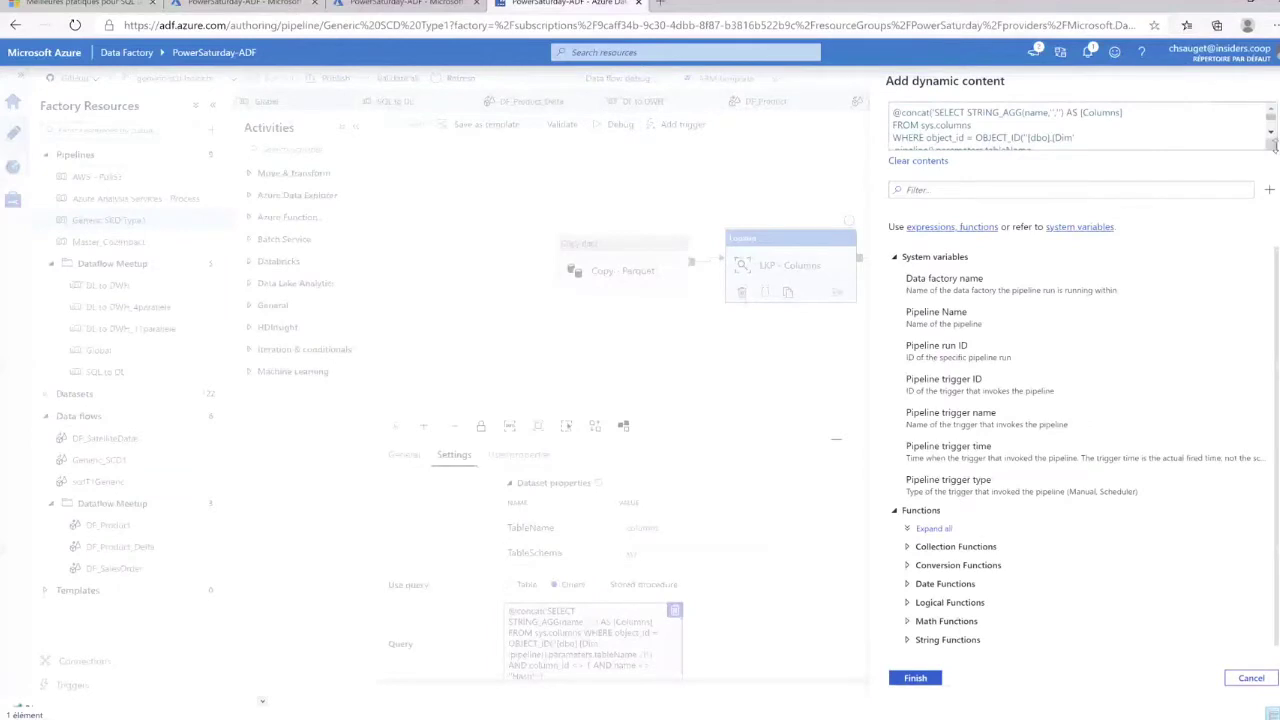
{"action": "left_click_drag", "start_coordinate": [1274, 146], "coordinate": [1071, 240]}
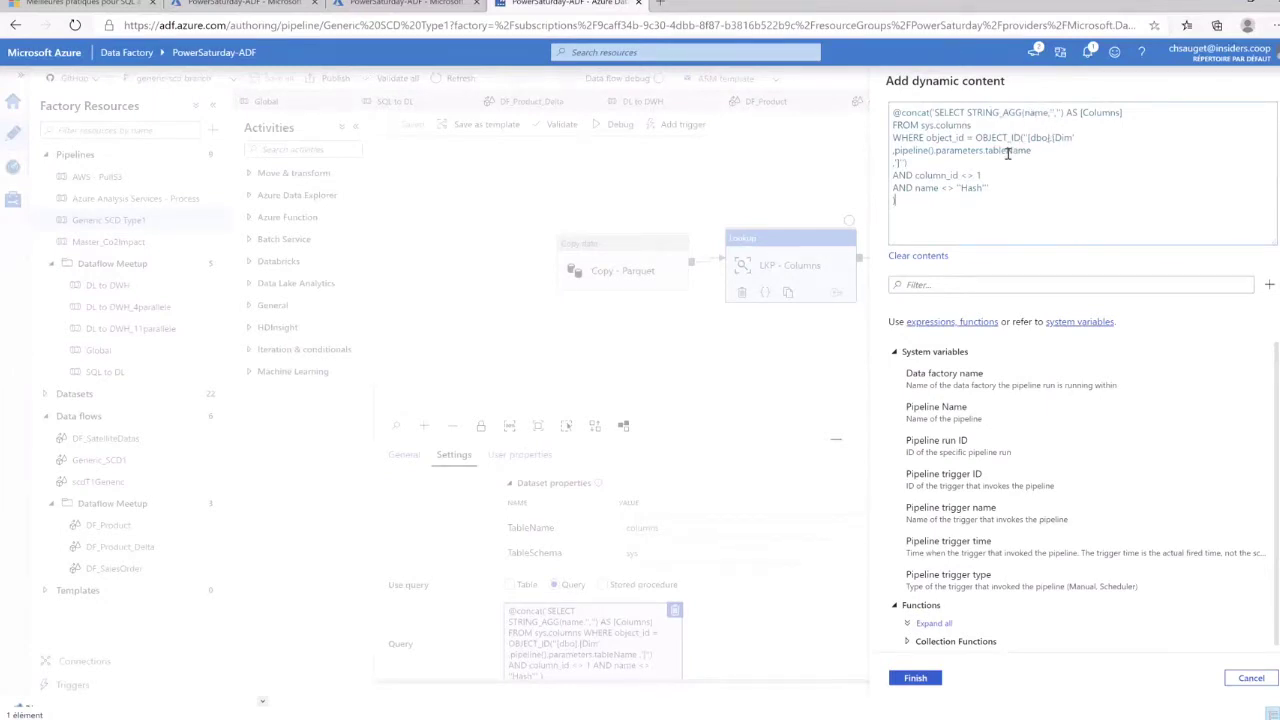
{"action": "left_click", "coordinate": [1251, 678]}
Show the pipeline's tableName parameter and its default value
{"action": "left_click", "coordinate": [482, 300]}
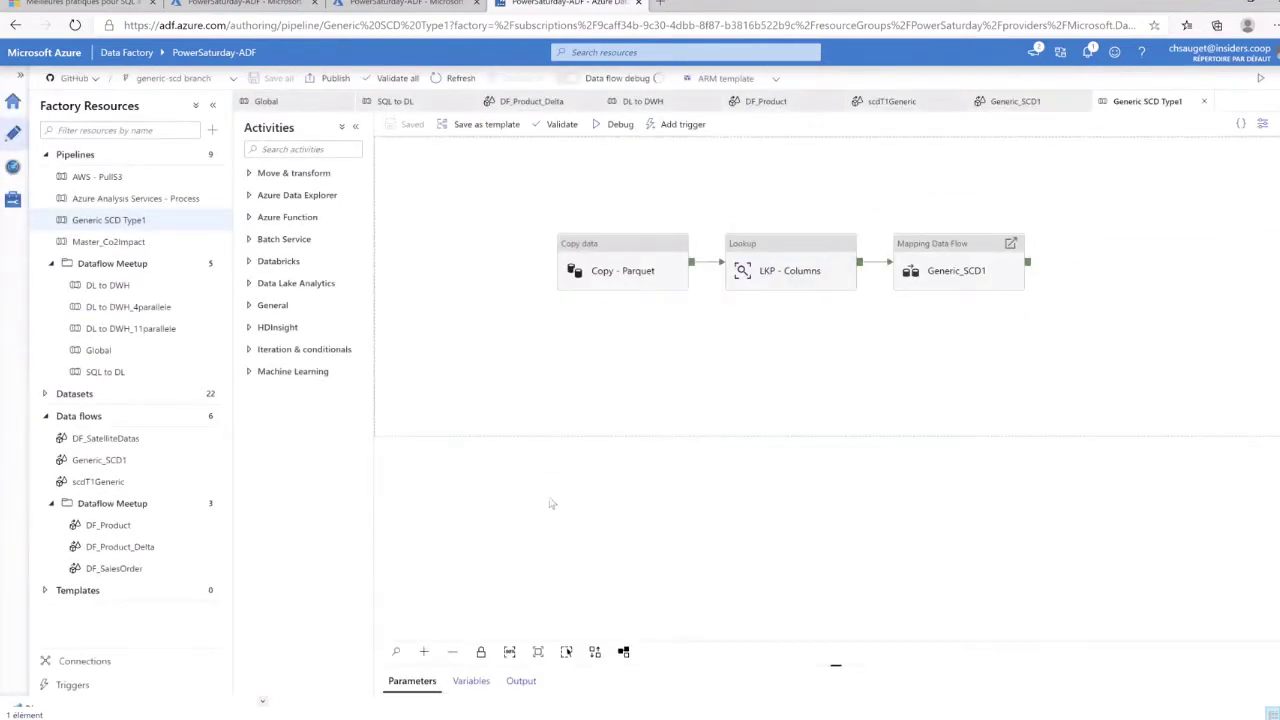
{"action": "left_click", "coordinate": [430, 686]}
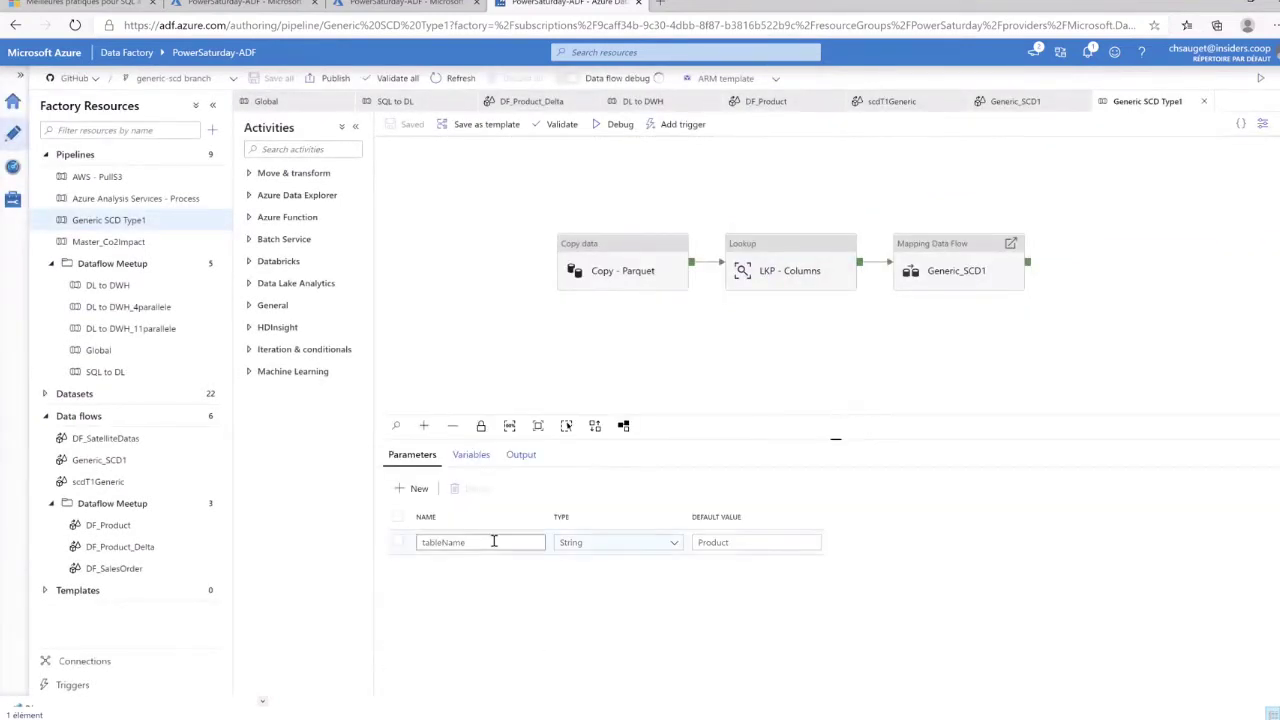
{"action": "double_click", "coordinate": [756, 541]}
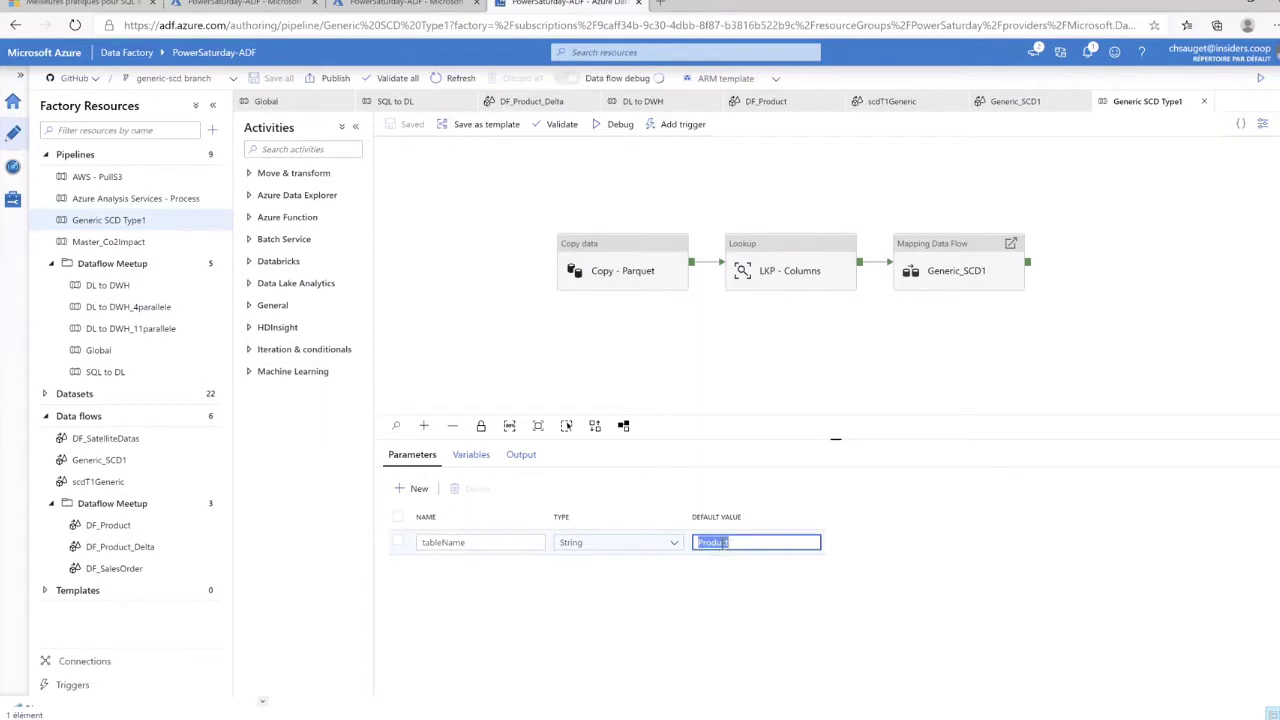
Reopen the LKP - Columns query expression and point out its column_id and Hash name exclusion conditions, leaving the expression unchanged
{"action": "left_click", "coordinate": [790, 266]}
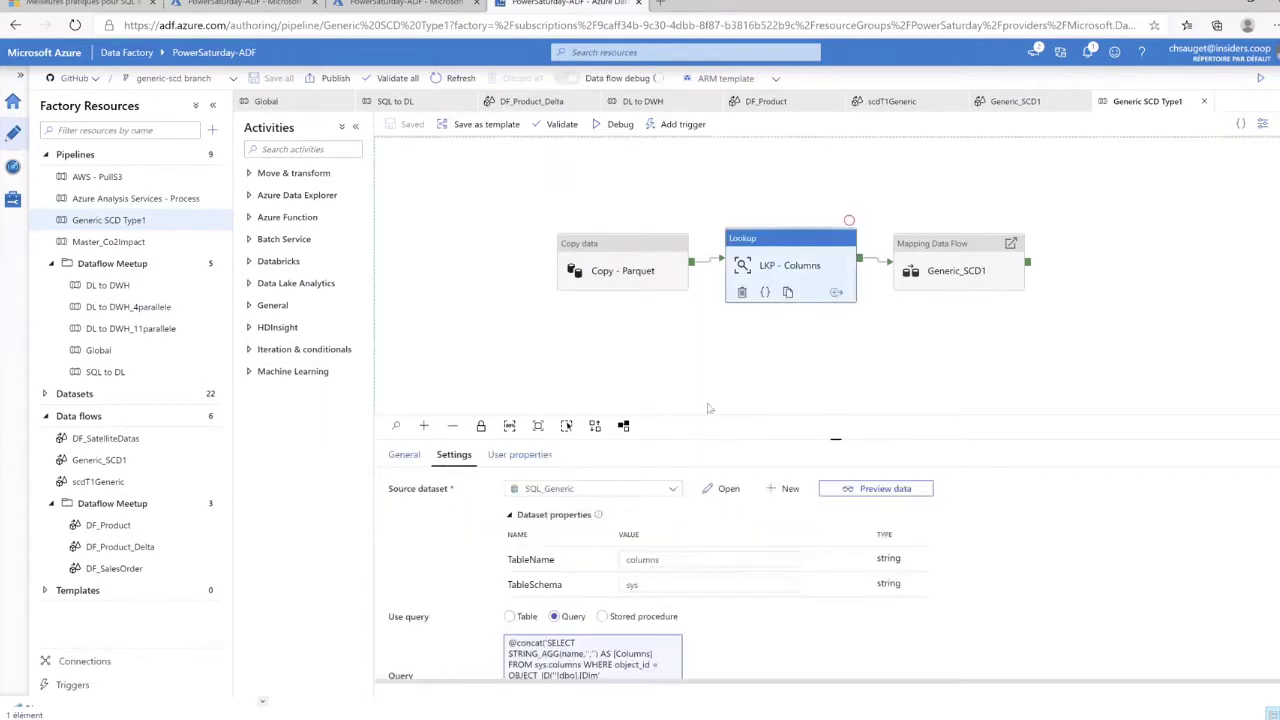
{"action": "scroll", "coordinate": [610, 665], "scroll_direction": "down", "scroll_amount": 1}
{"action": "left_click", "coordinate": [610, 665]}
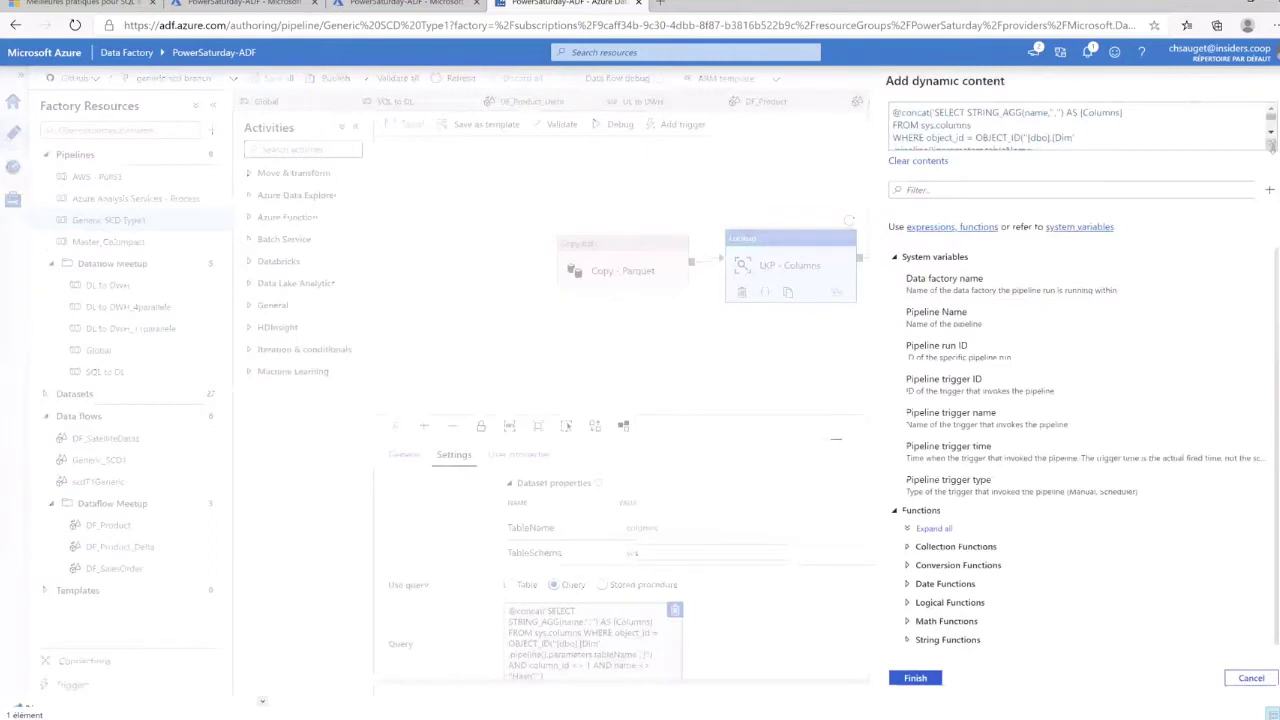
{"action": "left_click_drag", "start_coordinate": [1272, 146], "coordinate": [1272, 216]}
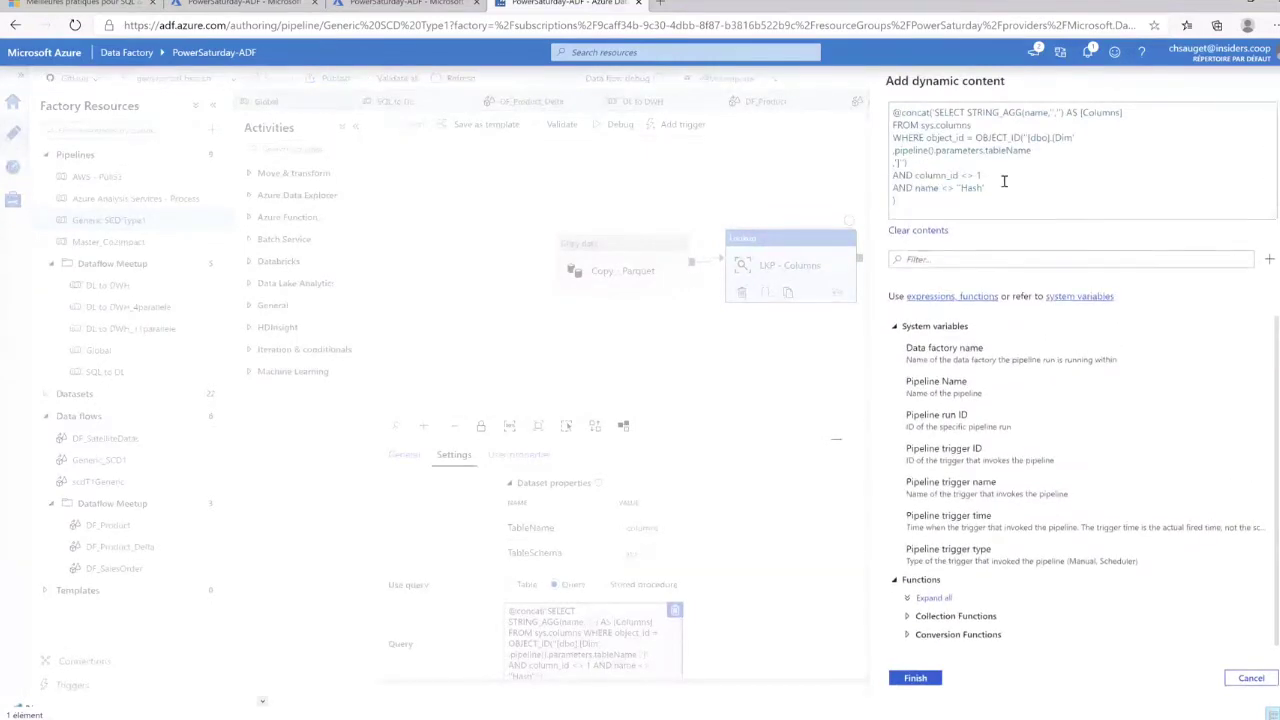
{"action": "left_click", "coordinate": [918, 175], "text": "shift"}
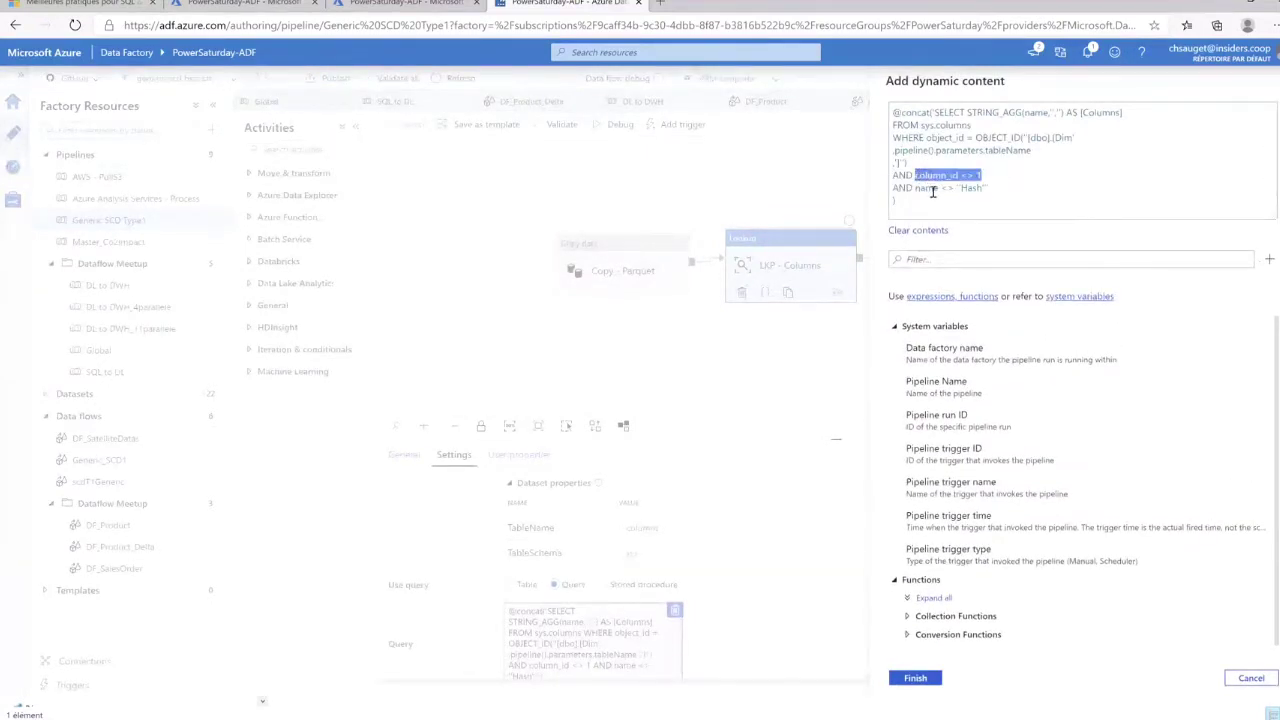
{"action": "left_click", "coordinate": [993, 190]}
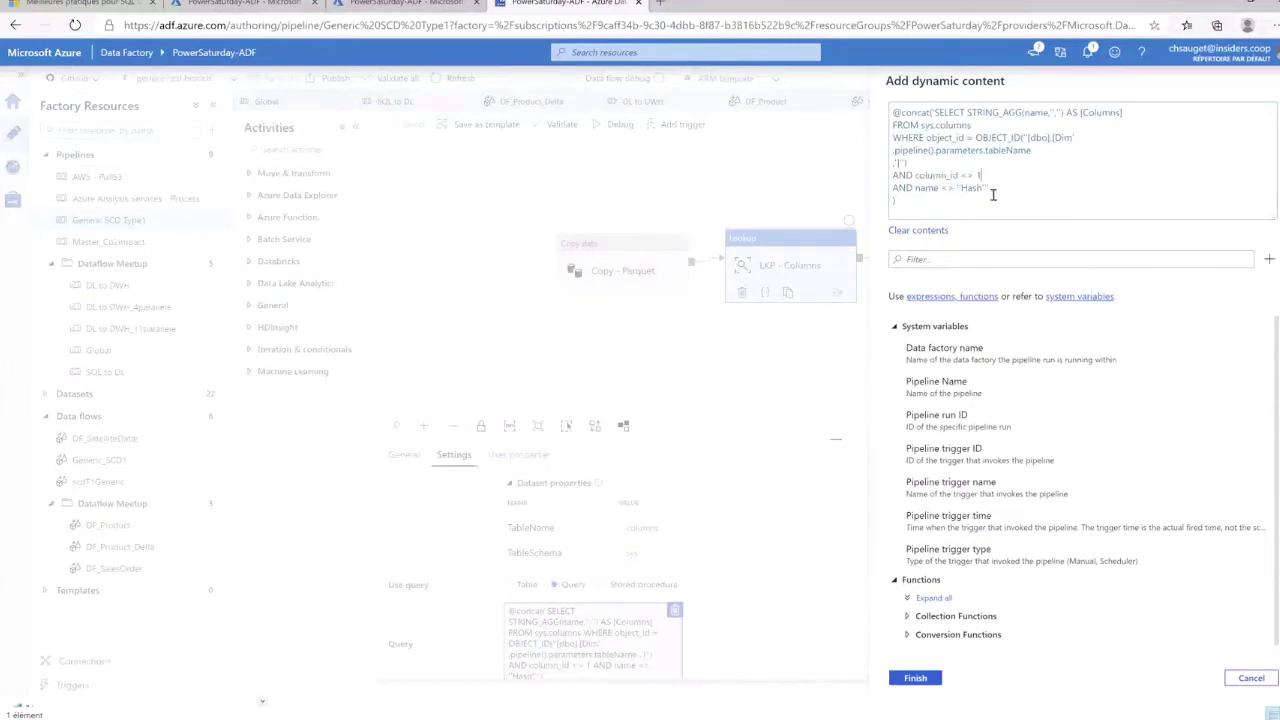
{"action": "left_click_drag", "start_coordinate": [993, 190], "coordinate": [898, 188]}
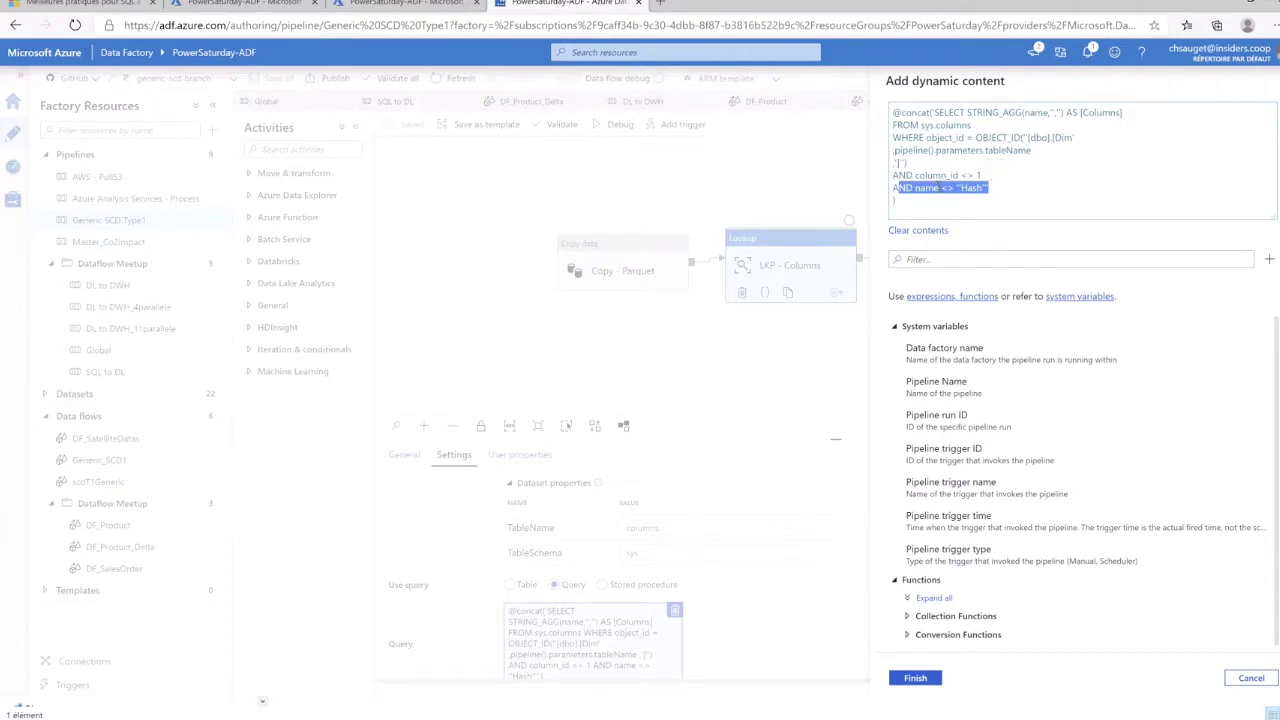
{"action": "left_click", "coordinate": [1251, 678]}
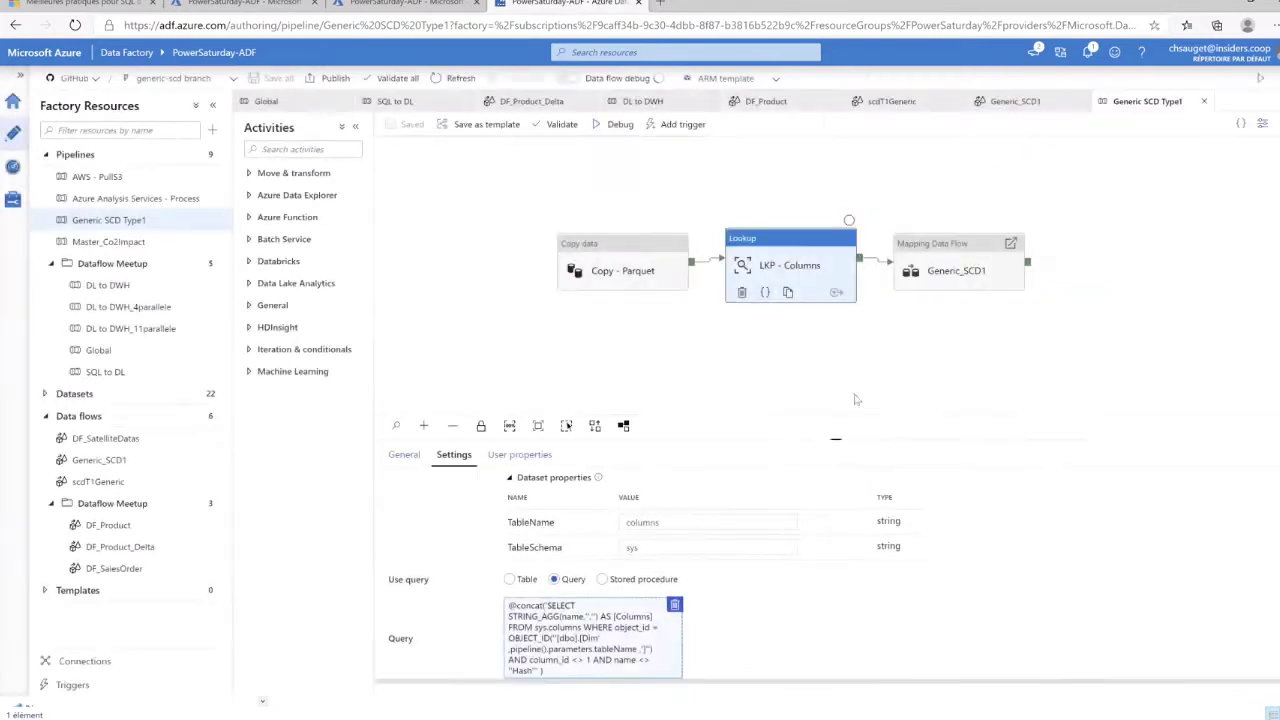
Review the Generic_SCD1 data flow activity's settings, covering the SrcGeneric, DimGeneric and sinkDimGeneric dataset parameters
{"action": "left_click", "coordinate": [898, 262]}
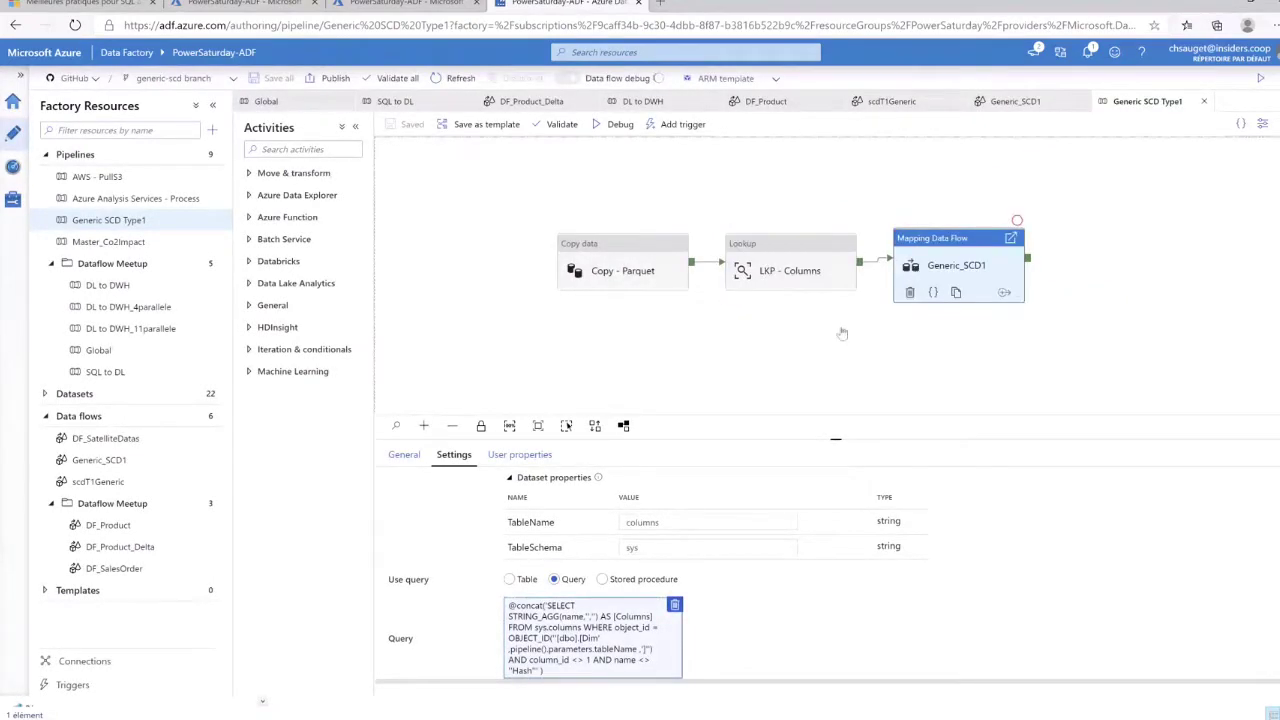
{"action": "left_click", "coordinate": [453, 454]}
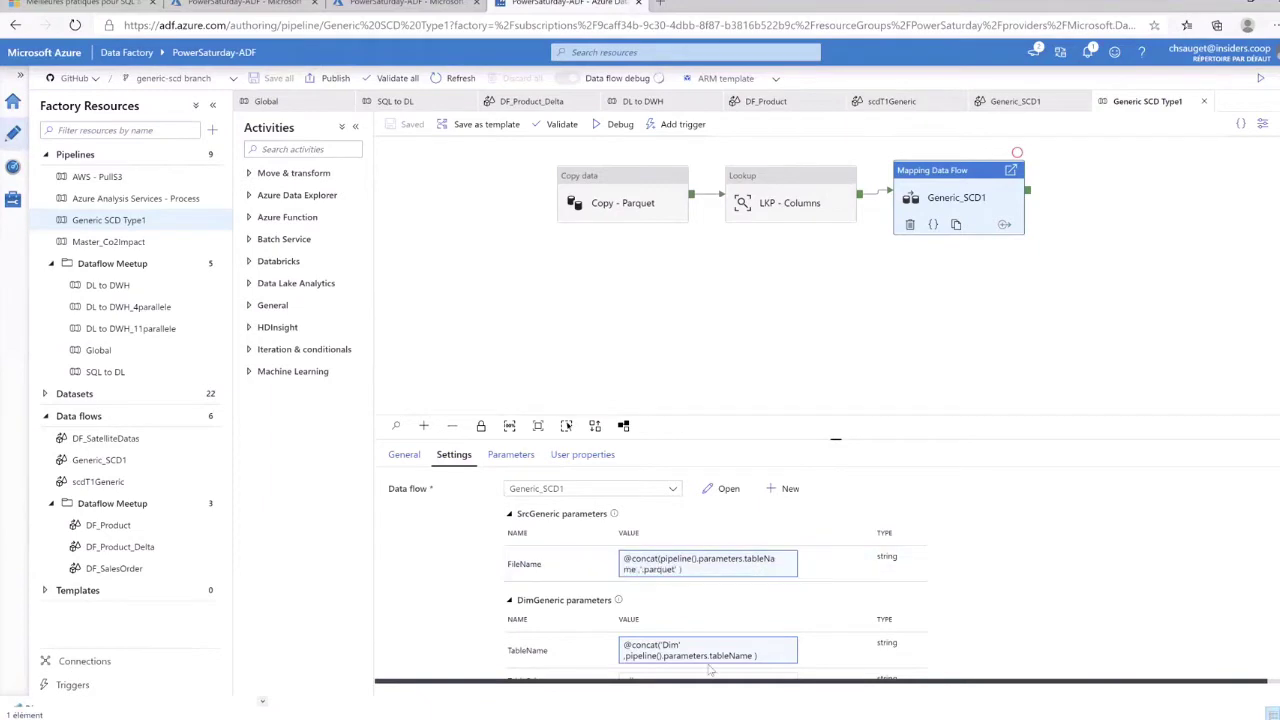
{"action": "scroll", "coordinate": [735, 655], "scroll_direction": "down", "scroll_amount": 5}
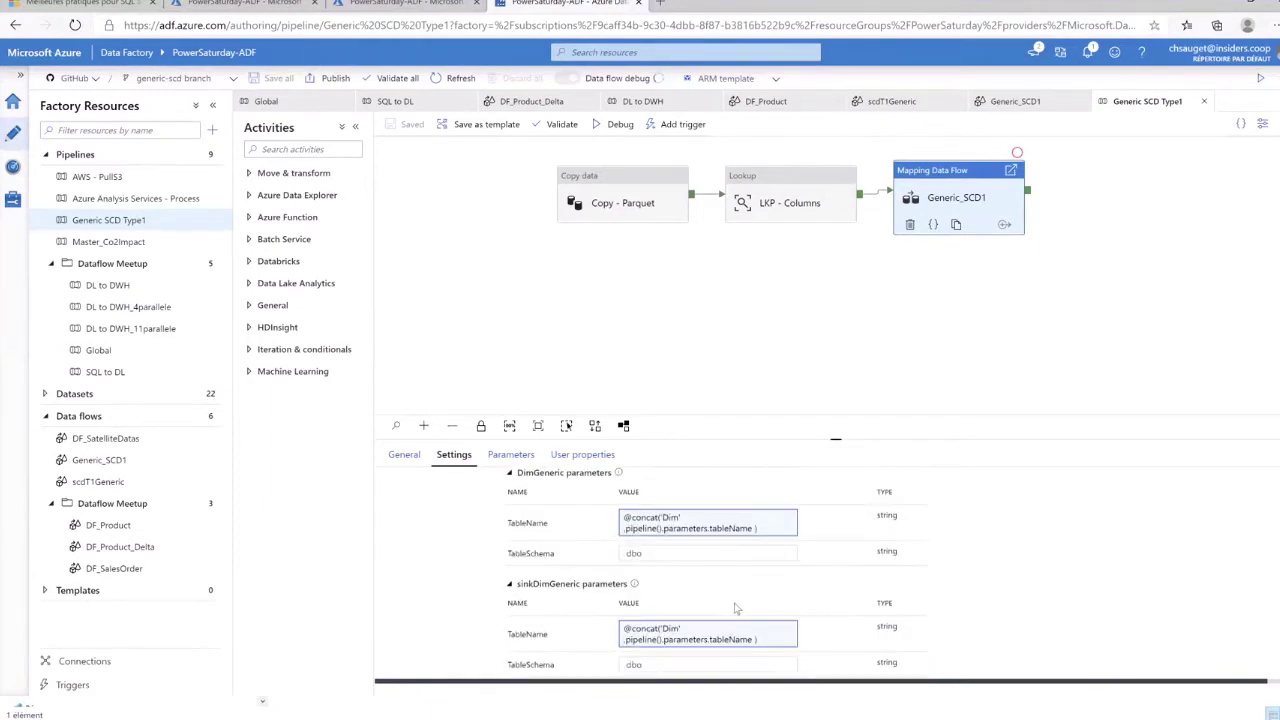
{"action": "scroll", "coordinate": [735, 605], "scroll_direction": "down", "scroll_amount": 1}
{"action": "scroll", "coordinate": [735, 605], "scroll_direction": "up", "scroll_amount": 4}
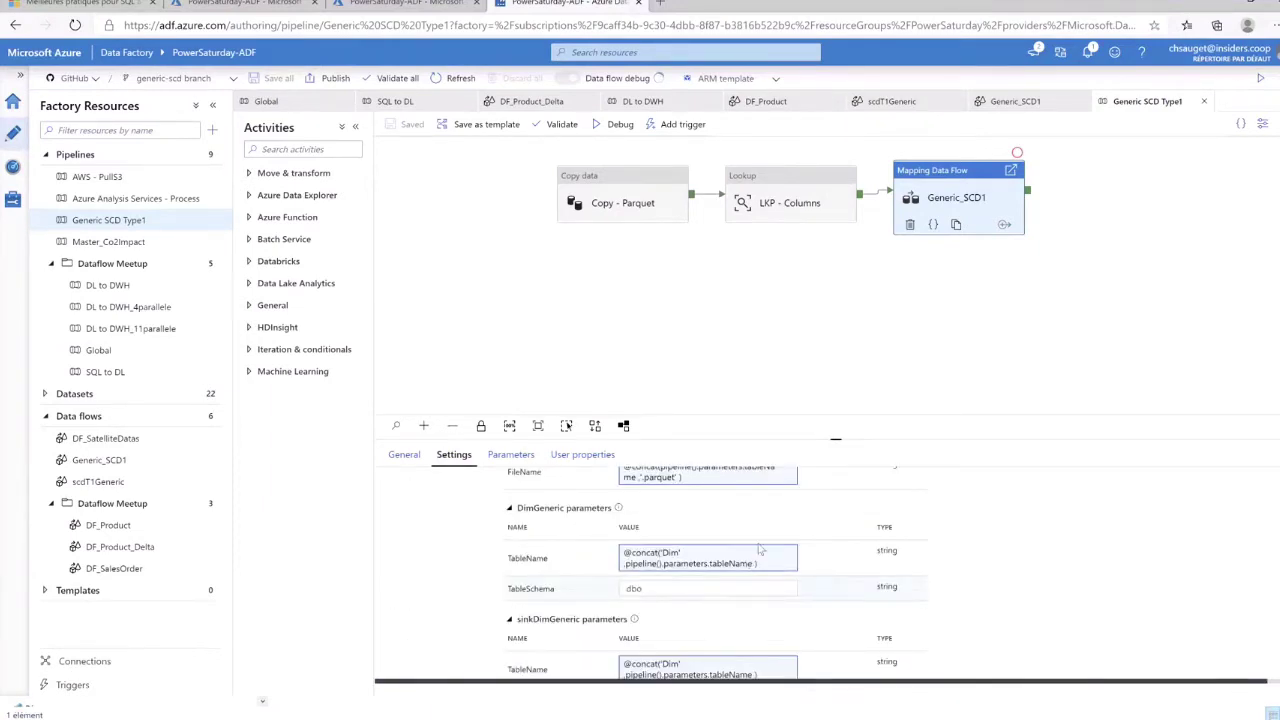
Open the Generic_SCD1 data flow from the pipeline and agree to keep waiting for the cluster startup
{"action": "double_click", "coordinate": [940, 195]}
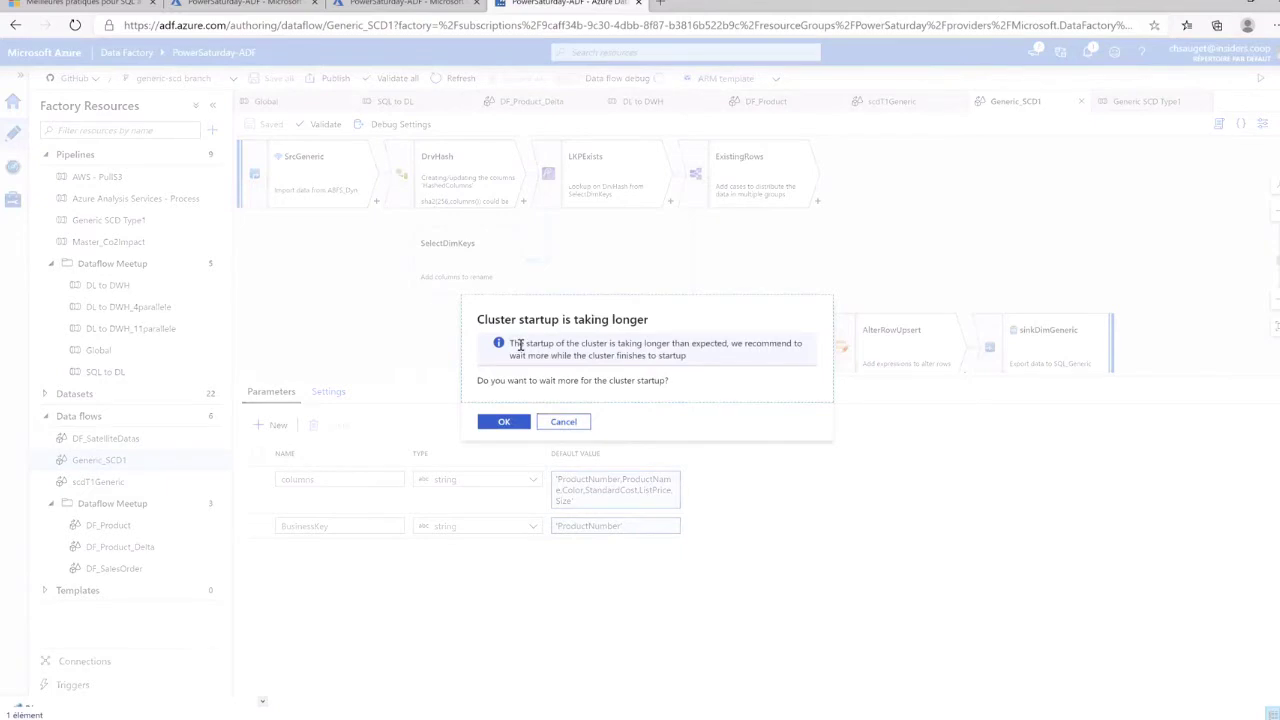
{"action": "left_click_drag", "start_coordinate": [686, 354], "coordinate": [563, 343]}
{"action": "left_click", "coordinate": [563, 343]}
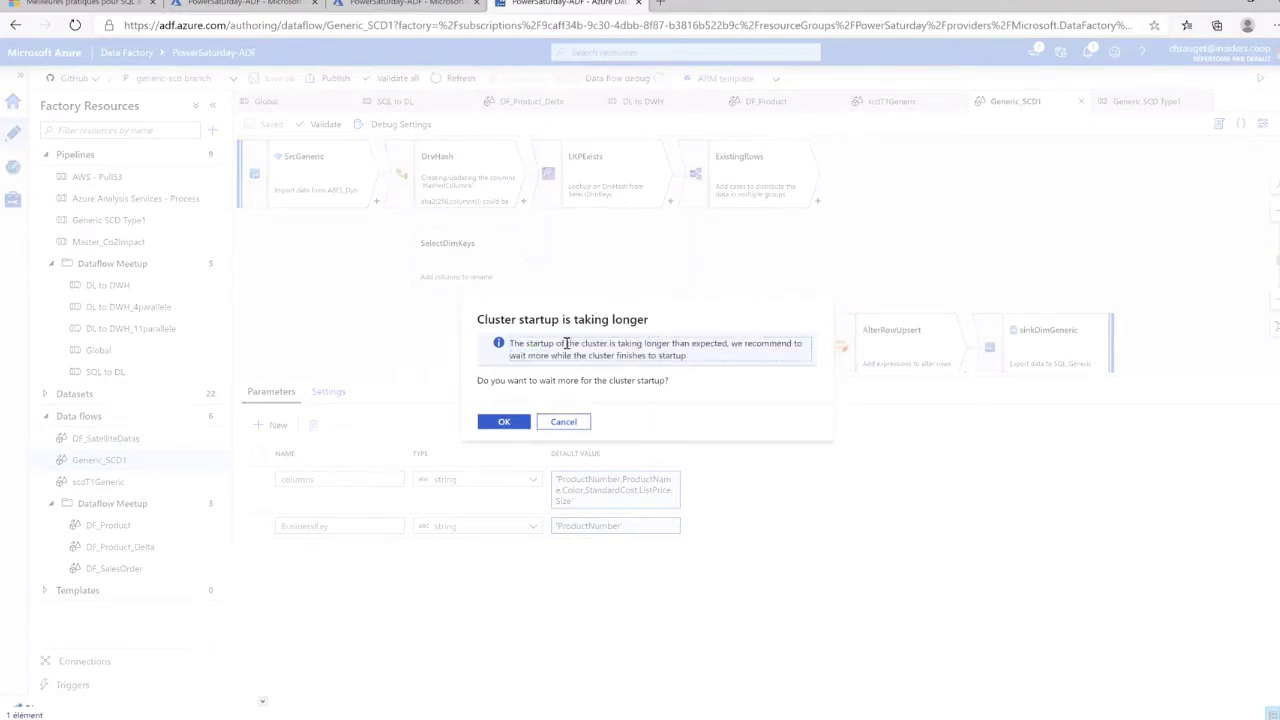
{"action": "left_click", "coordinate": [520, 428]}
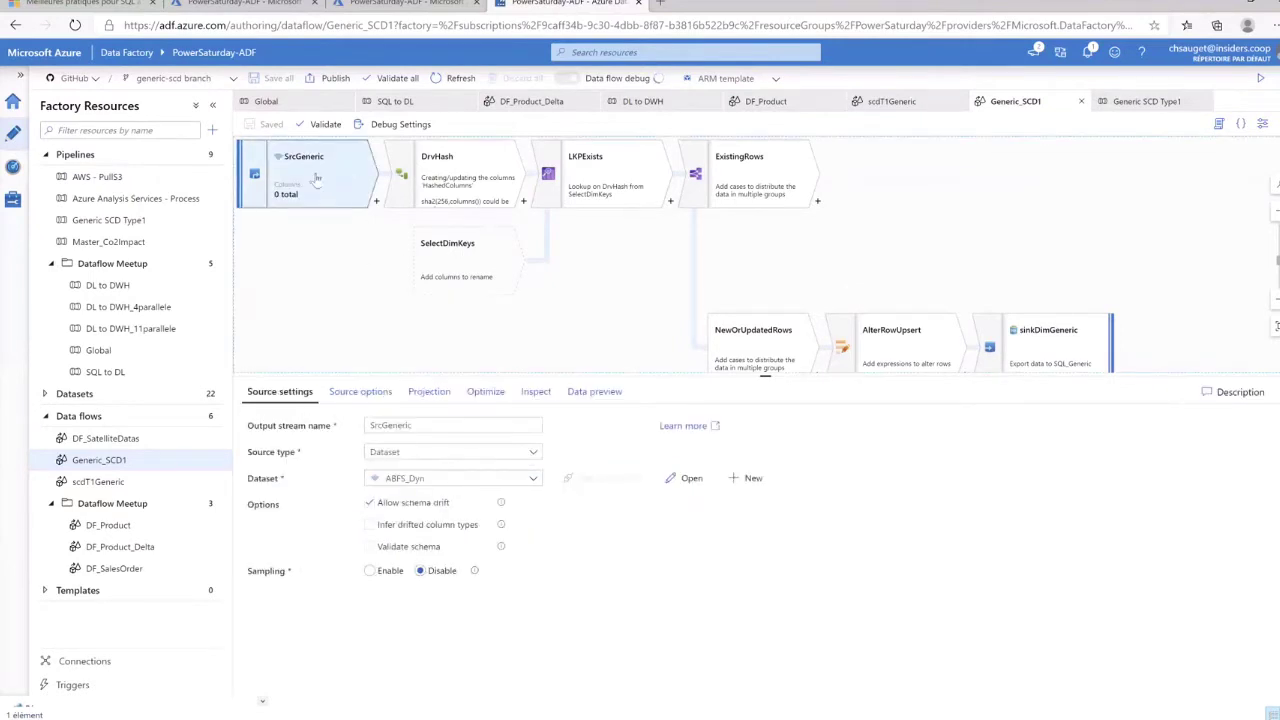
Check the source options and projection of the SrcGeneric source
{"action": "left_click", "coordinate": [360, 391]}
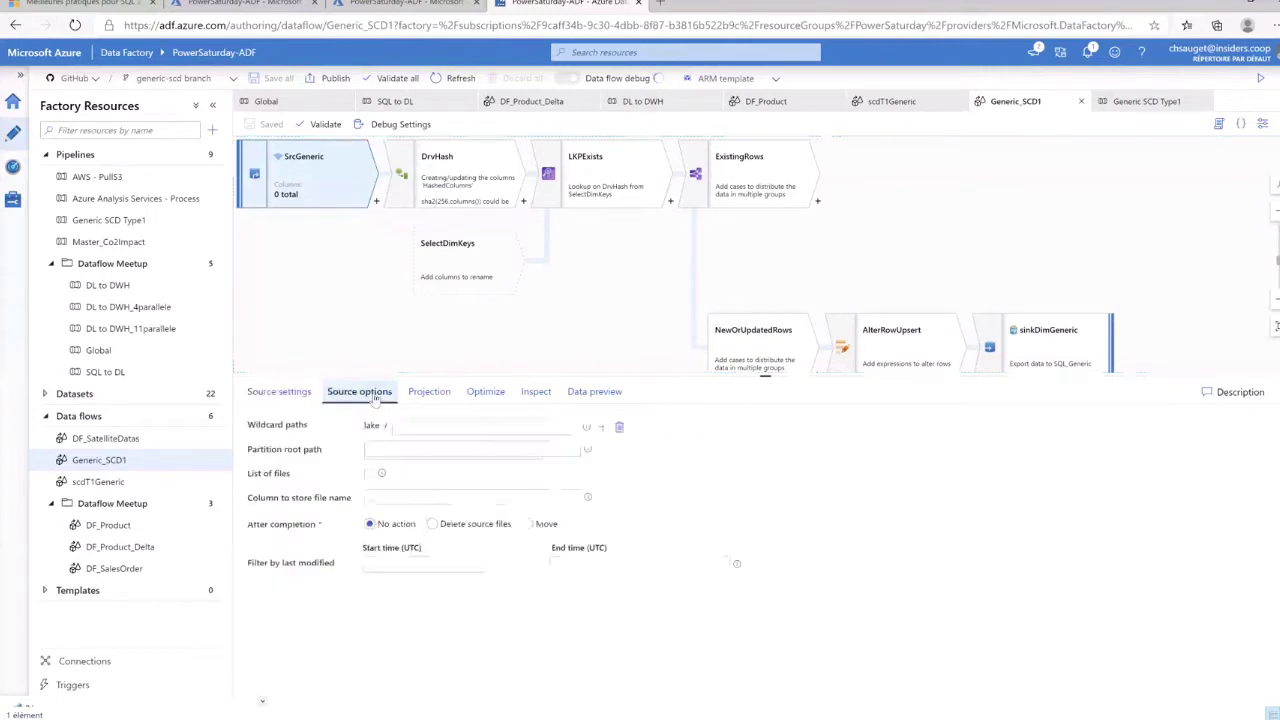
{"action": "left_click", "coordinate": [428, 391]}
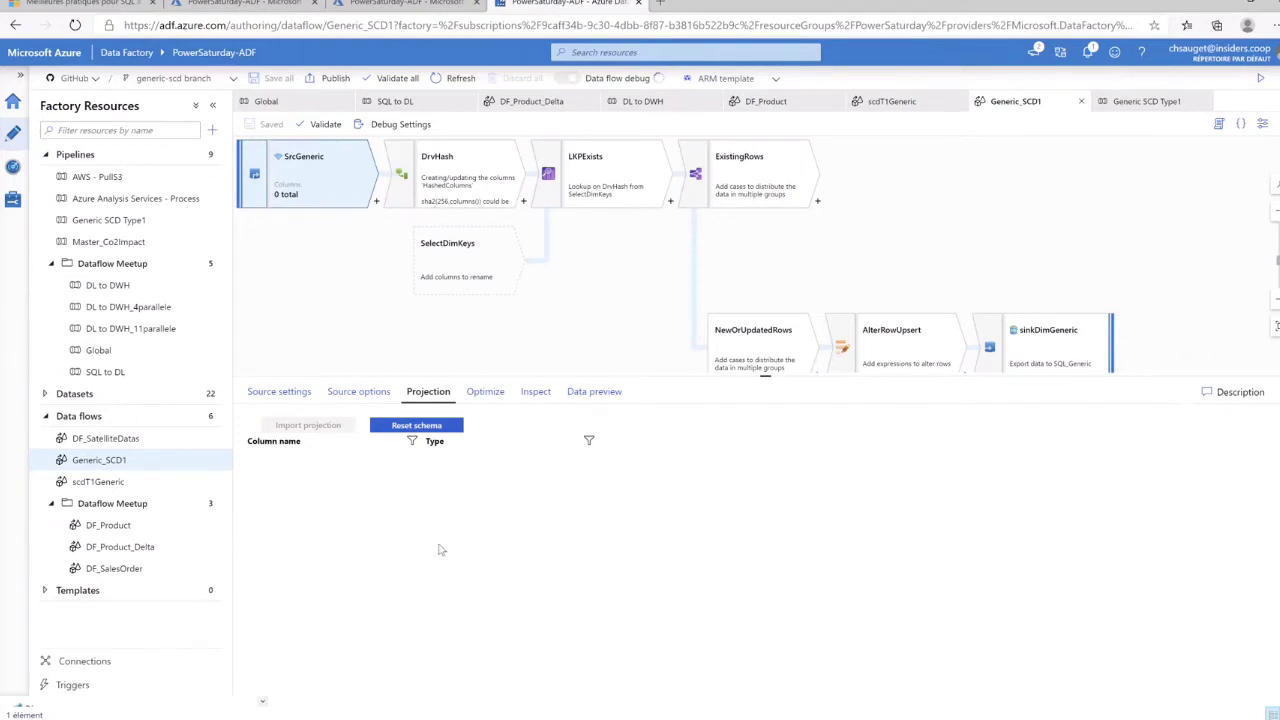
Examine DrvHash's Hash column expression in the expression builder, highlighting its sha2 and byNames functions, and close it without saving
{"action": "left_click", "coordinate": [445, 175]}
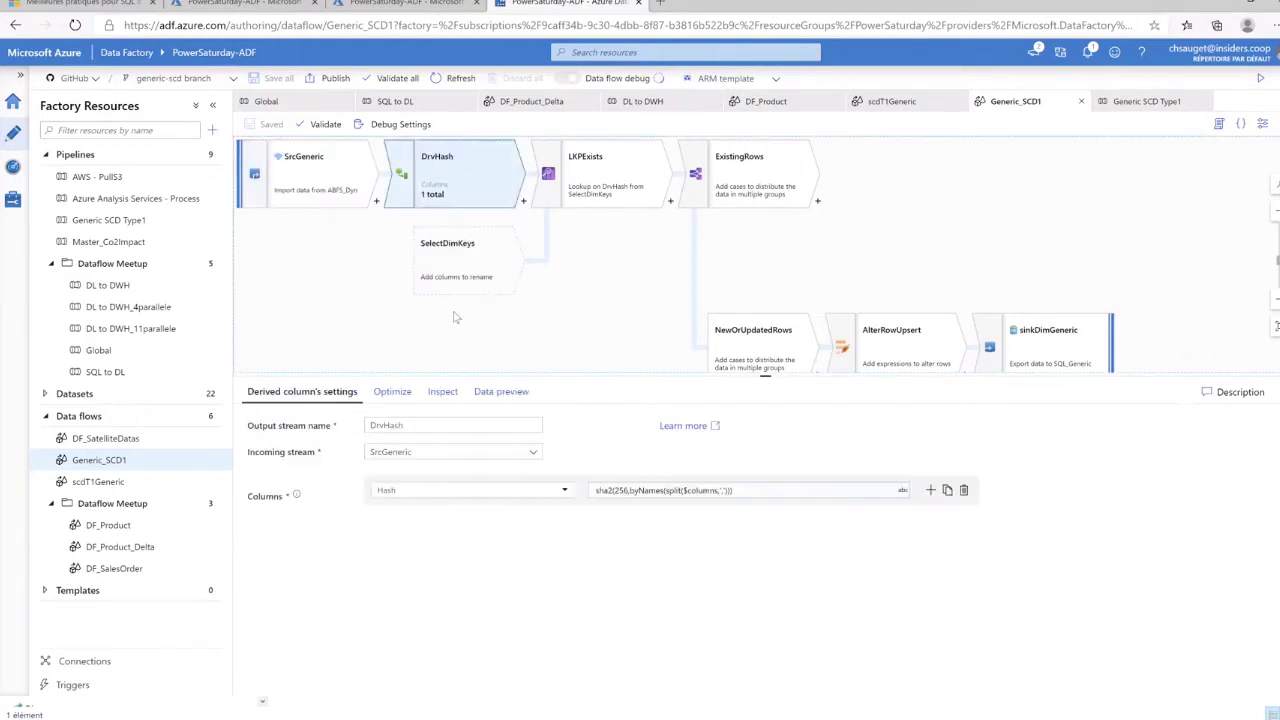
{"action": "left_click", "coordinate": [625, 490]}
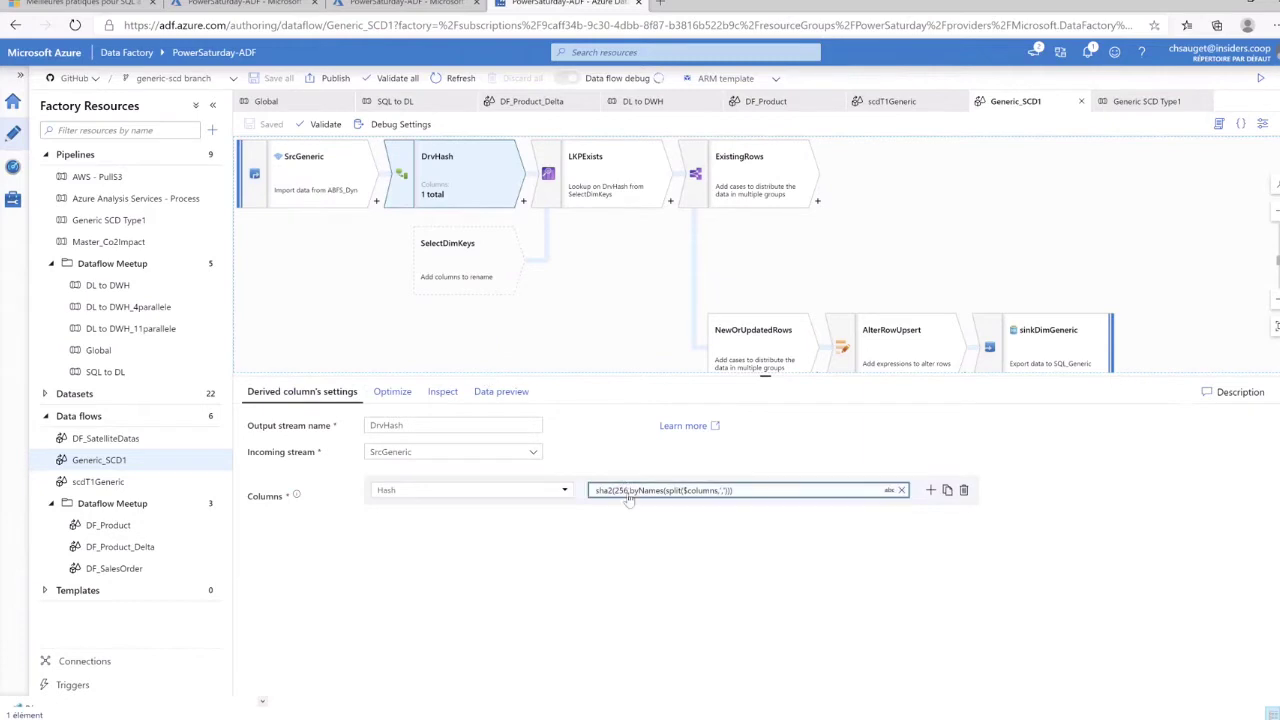
{"action": "left_click", "coordinate": [630, 494]}
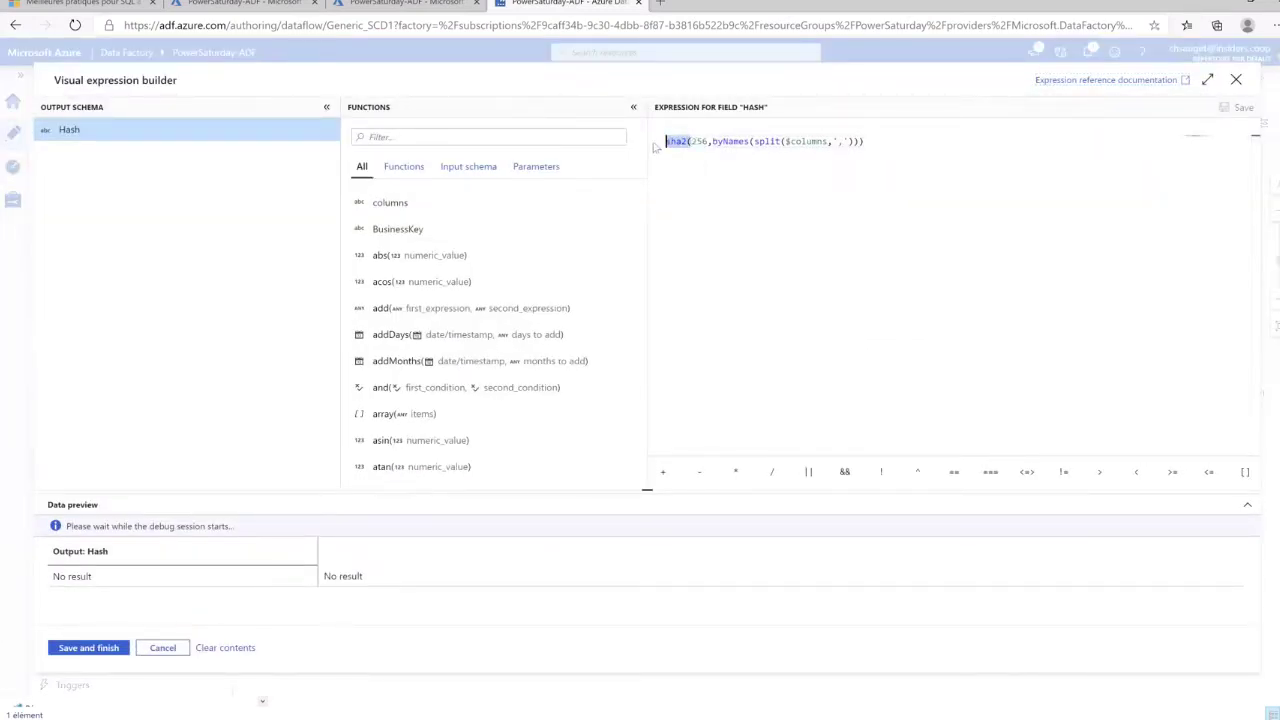
{"action": "double_click", "coordinate": [698, 142]}
{"action": "left_click_drag", "start_coordinate": [666, 157], "coordinate": [709, 149]}
{"action": "left_click", "coordinate": [708, 142]}
{"action": "key", "text": "shift+Home"}
{"action": "left_click", "coordinate": [723, 141]}
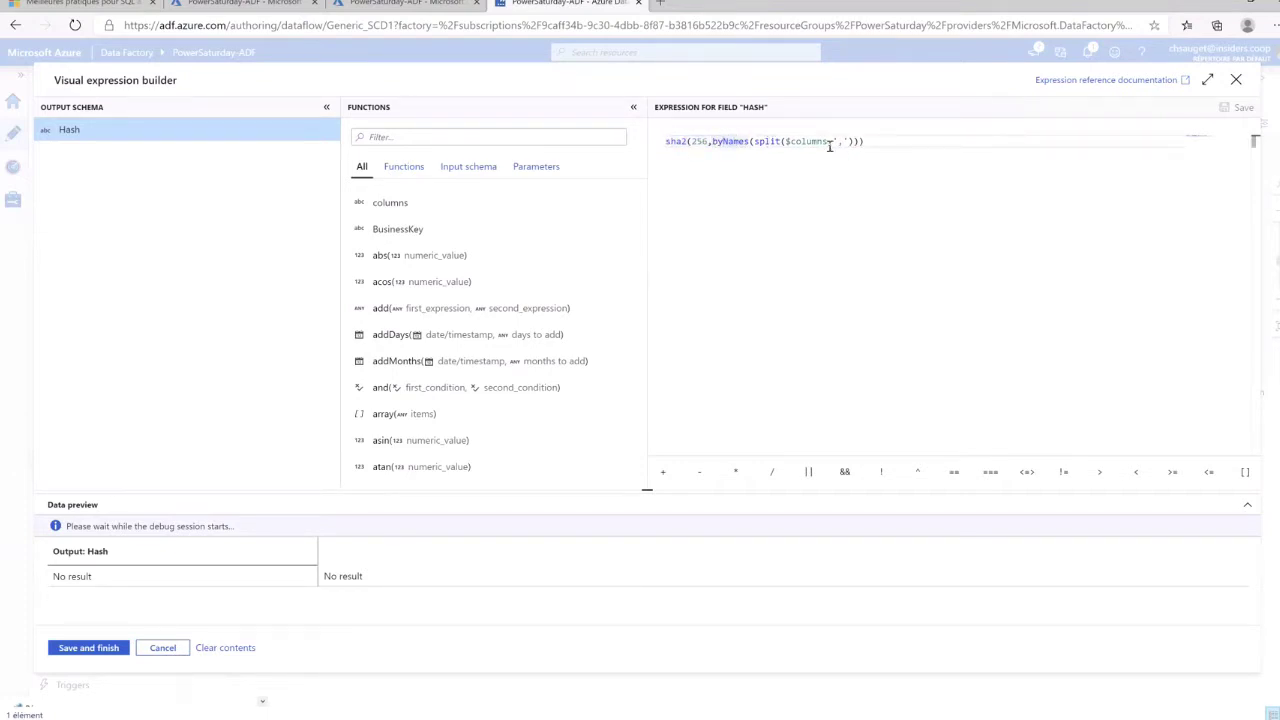
{"action": "left_click_drag", "start_coordinate": [751, 141], "coordinate": [716, 140]}
{"action": "left_click", "coordinate": [766, 141]}
{"action": "left_click_drag", "start_coordinate": [752, 142], "coordinate": [717, 143]}
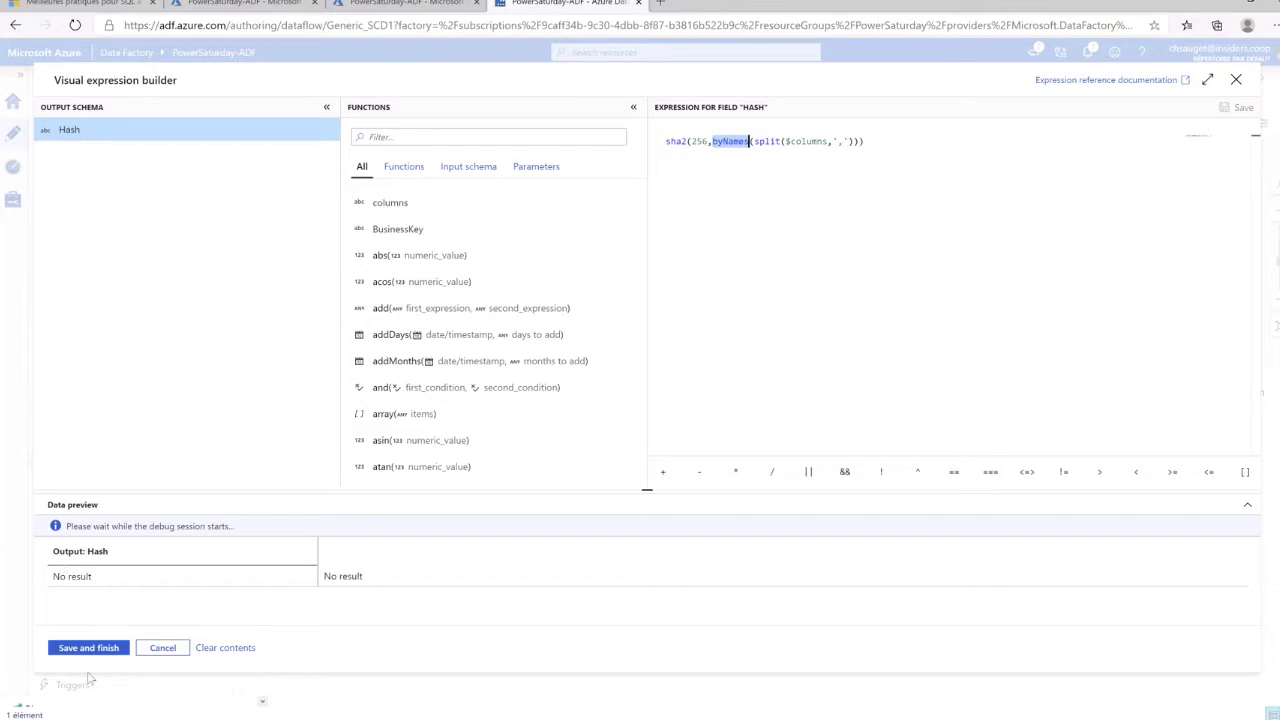
{"action": "left_click", "coordinate": [162, 647]}
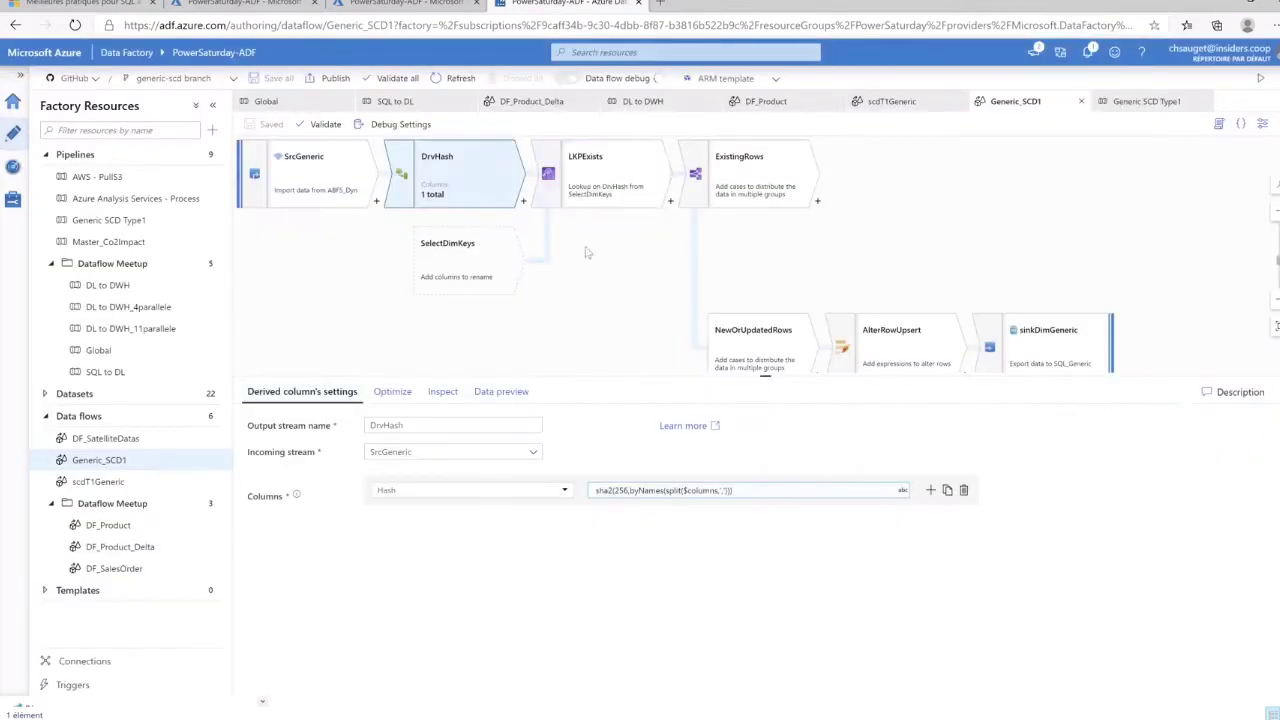
Review the DimGeneric source's settings, source options and projection
{"action": "scroll", "coordinate": [586, 250], "scroll_direction": "down", "scroll_amount": 1}
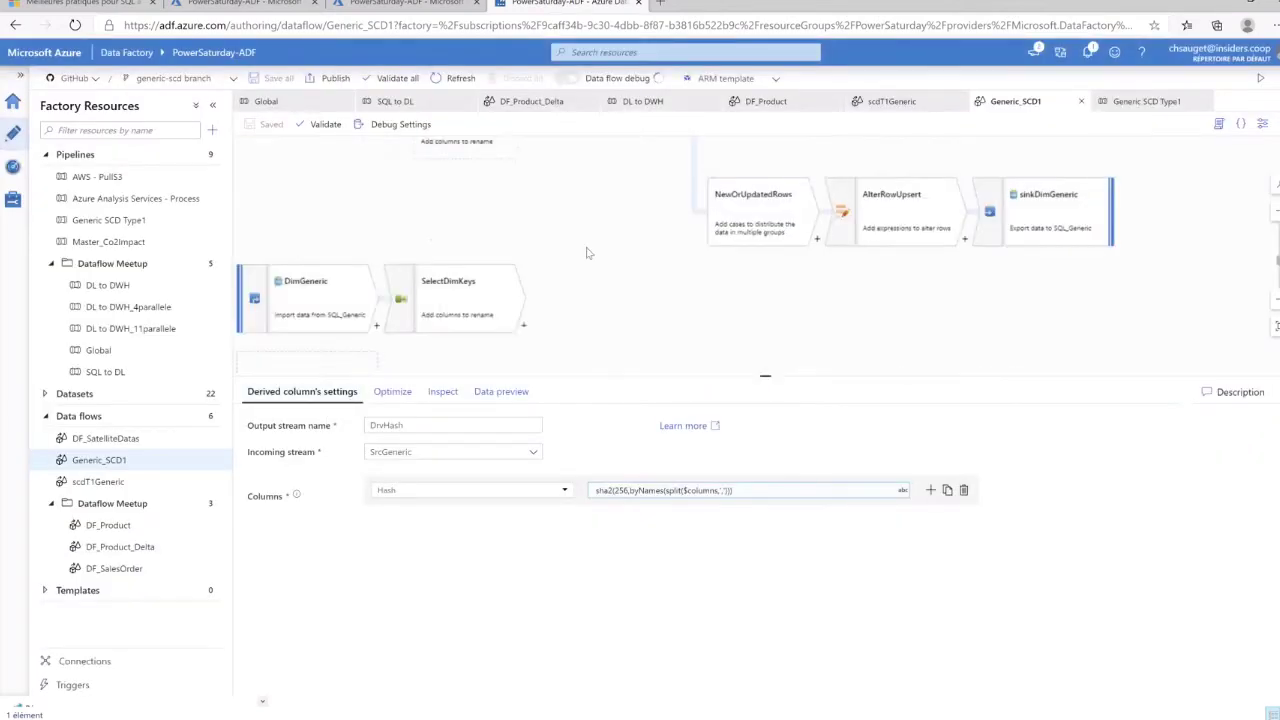
{"action": "left_click", "coordinate": [326, 302]}
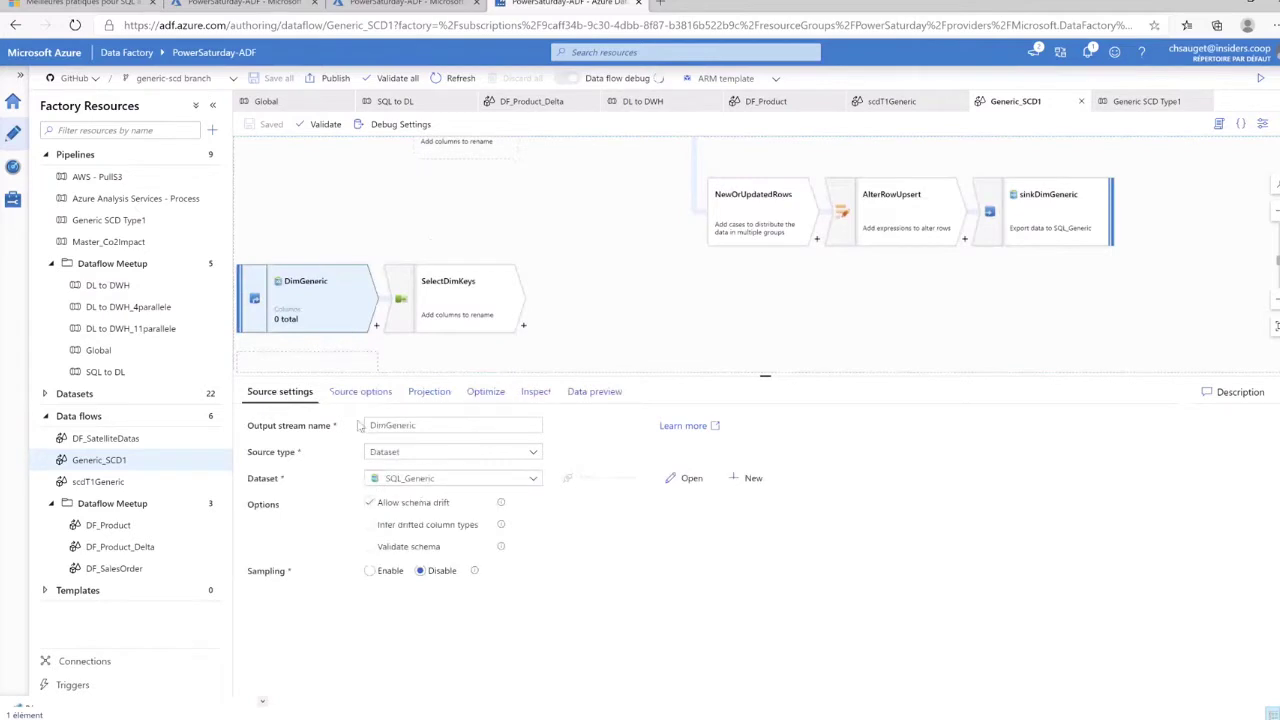
{"action": "left_click", "coordinate": [365, 396]}
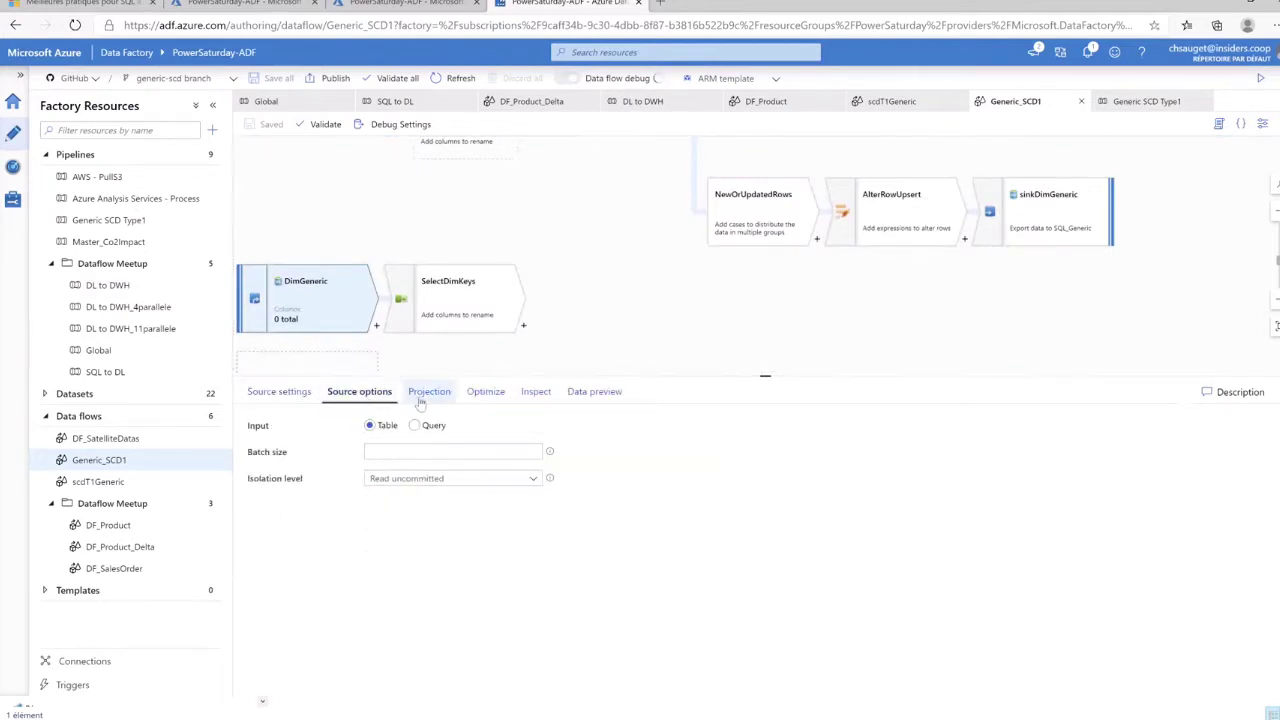
{"action": "left_click", "coordinate": [425, 396]}
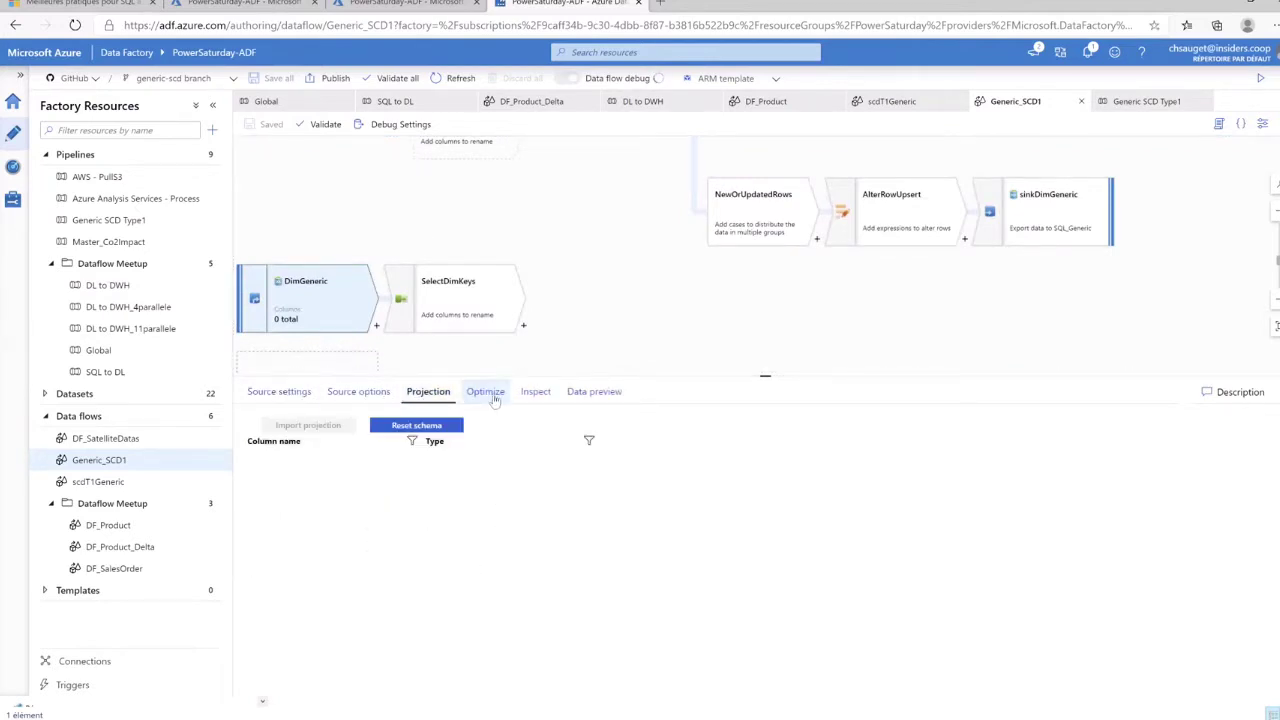
Recheck DimGeneric's source options and settings, and highlight the Hash name-matching value in SelectDimKeys' column mapping
{"action": "left_click", "coordinate": [360, 395]}
{"action": "left_click", "coordinate": [300, 400]}
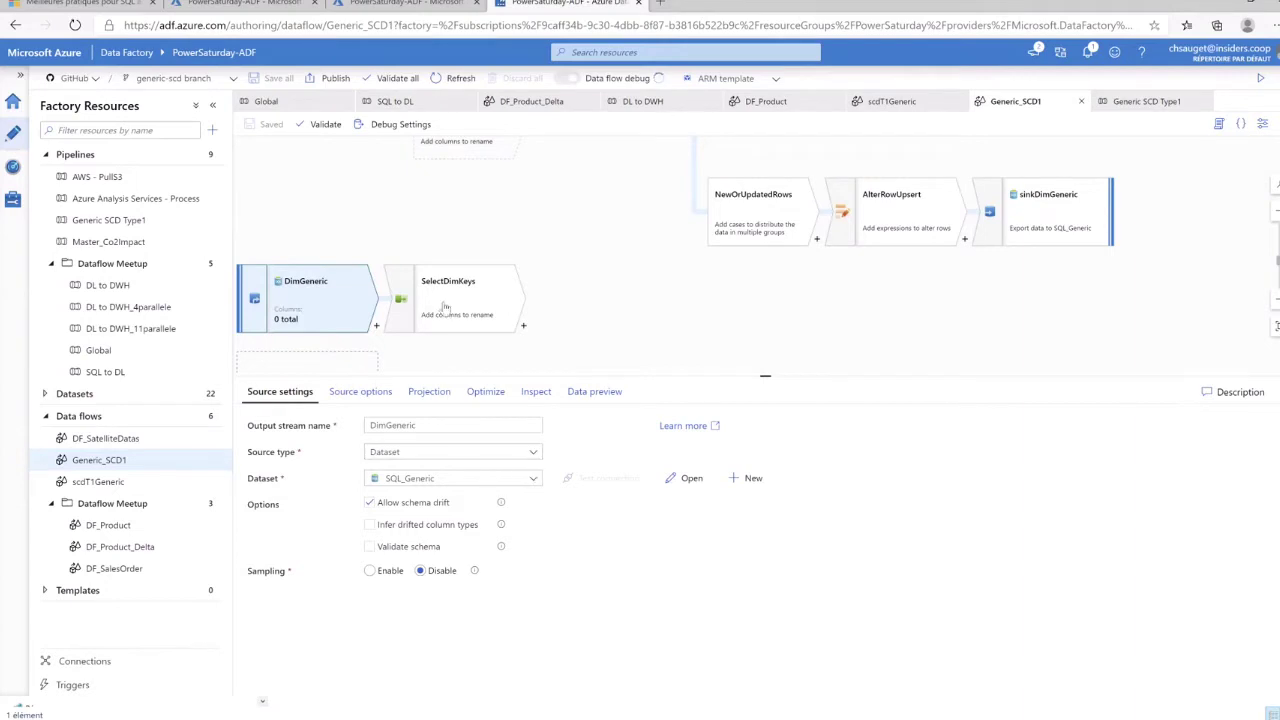
{"action": "left_click", "coordinate": [490, 299]}
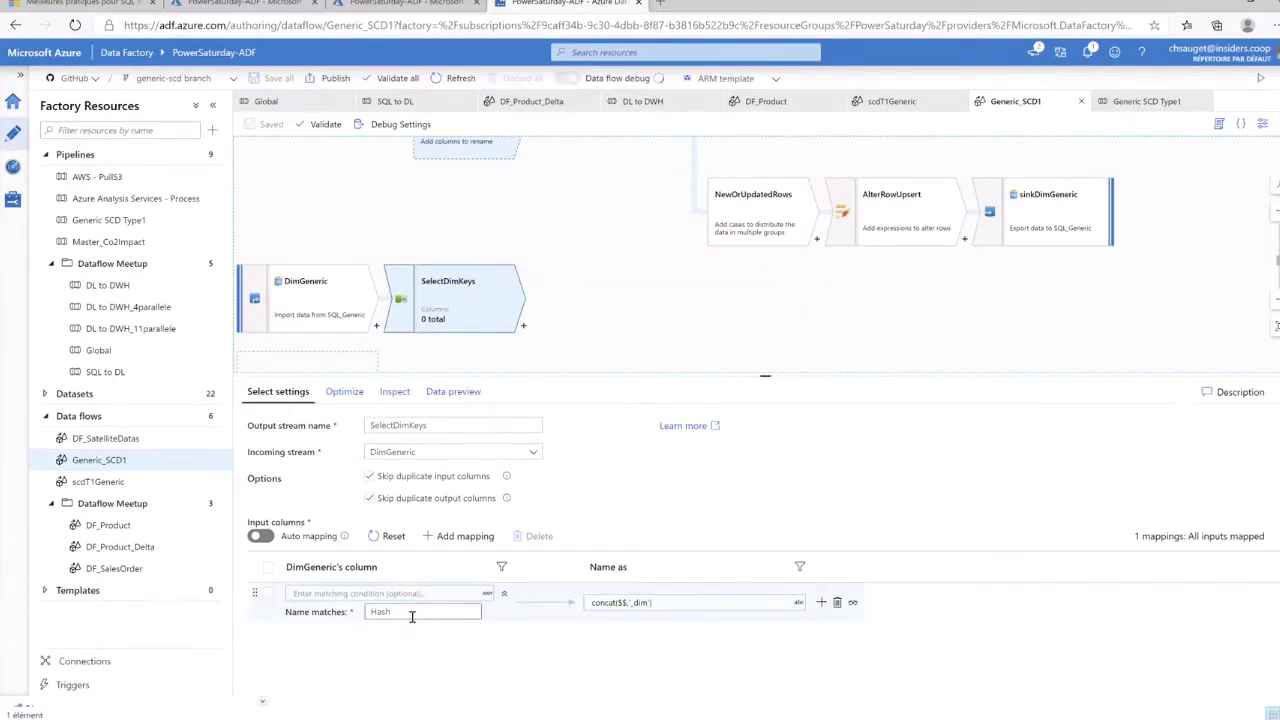
{"action": "left_click_drag", "start_coordinate": [408, 611], "coordinate": [368, 611]}
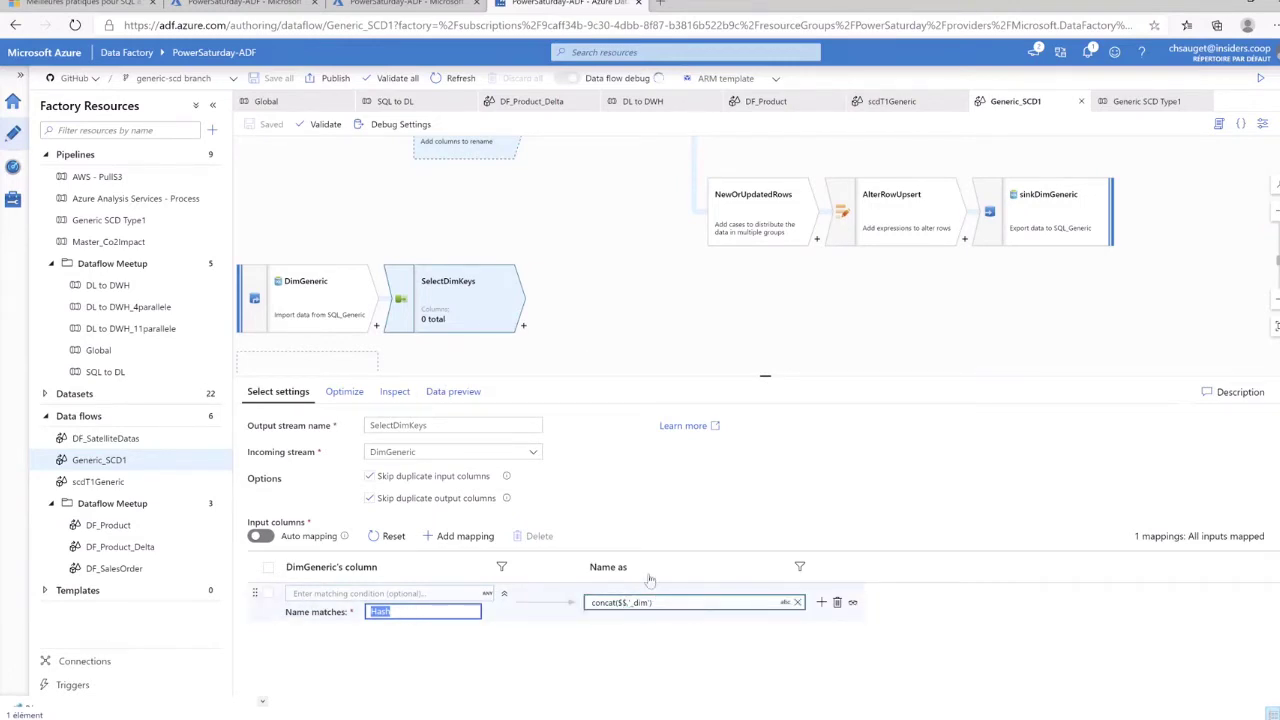
Reload the browser page of the Generic_SCD1 data flow
{"action": "left_click", "coordinate": [635, 219]}
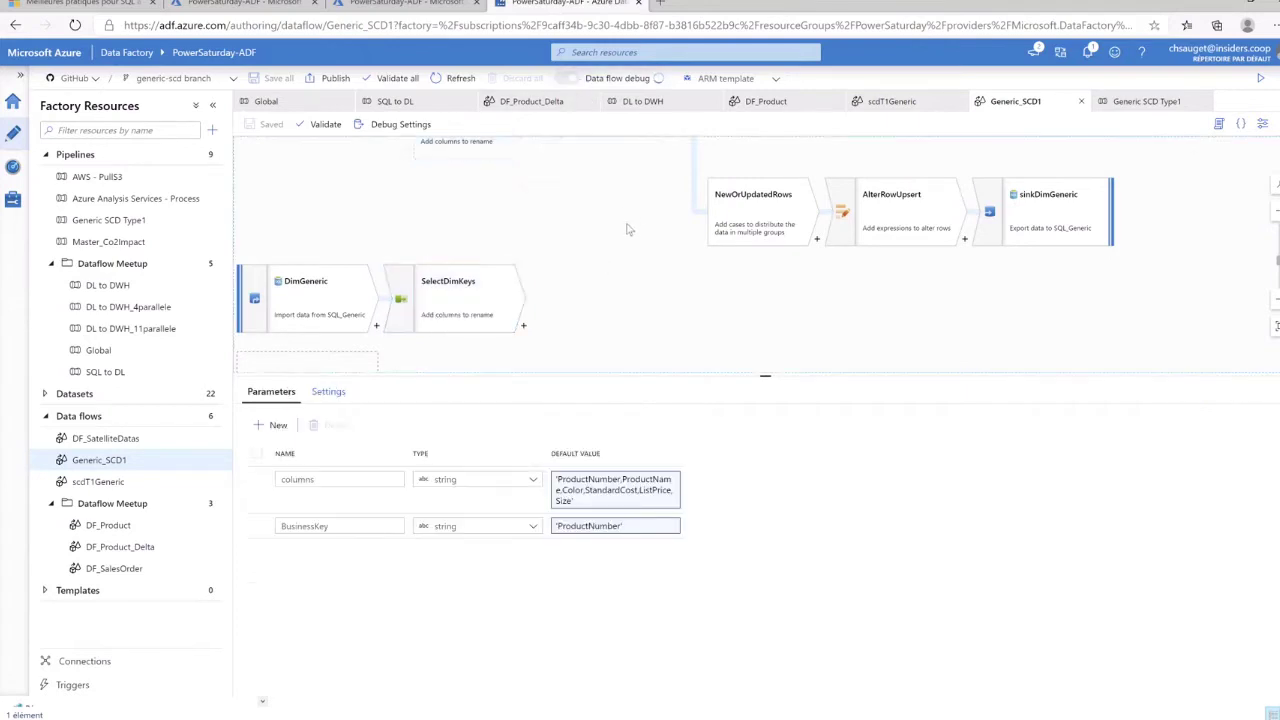
{"action": "left_click", "coordinate": [602, 25]}
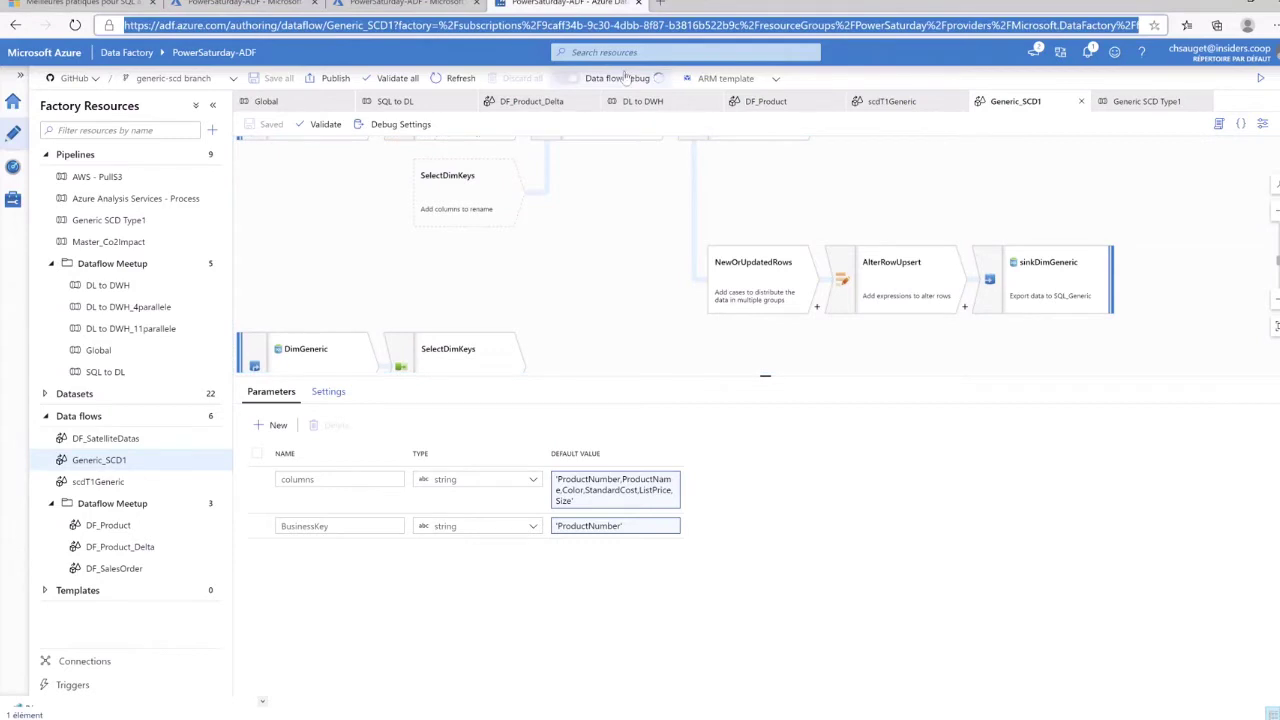
{"action": "key", "text": "Return"}
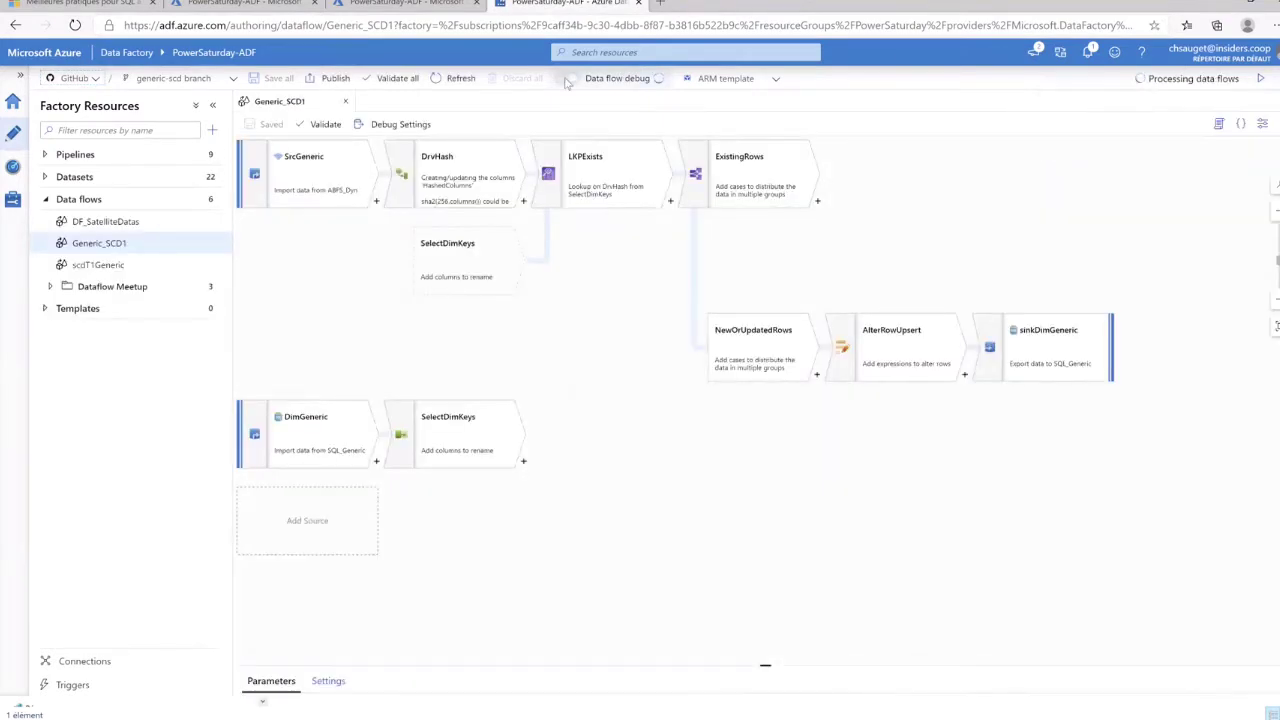
Review the SelectDimKeys settings, output schema and data preview, and glance at LKPExists' lookup settings
{"action": "left_click", "coordinate": [491, 432]}
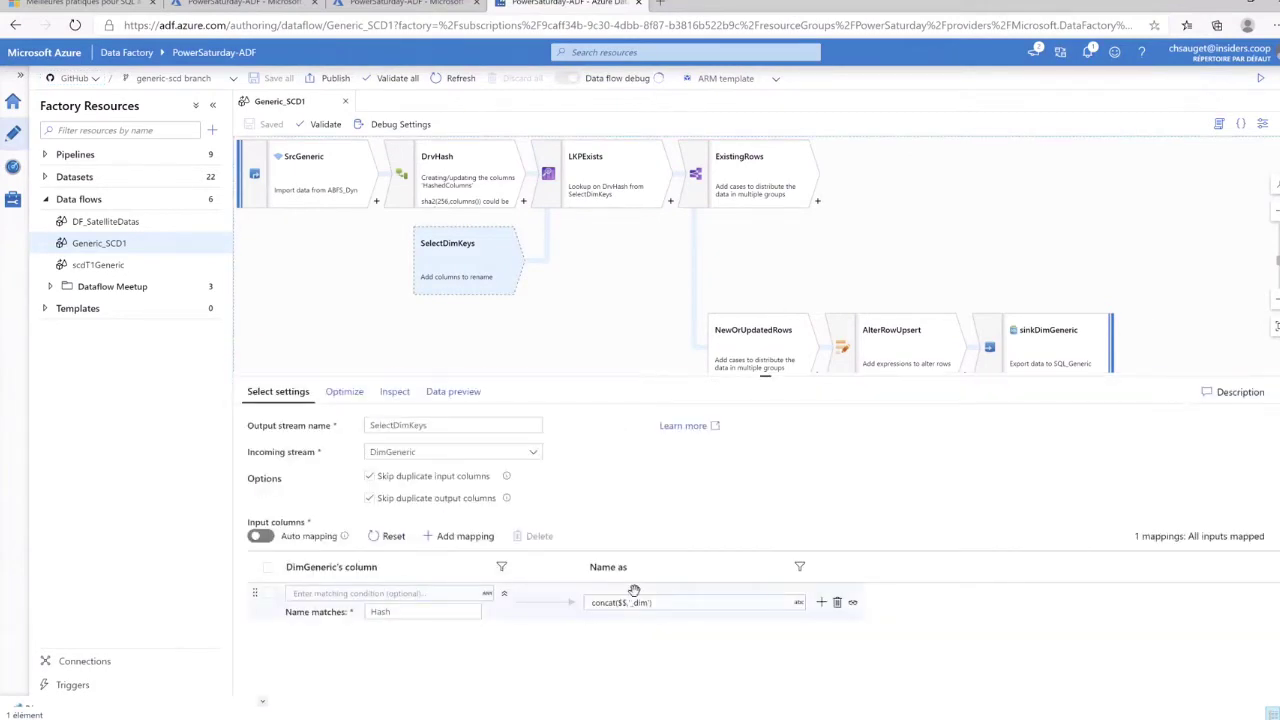
{"action": "left_click", "coordinate": [572, 183]}
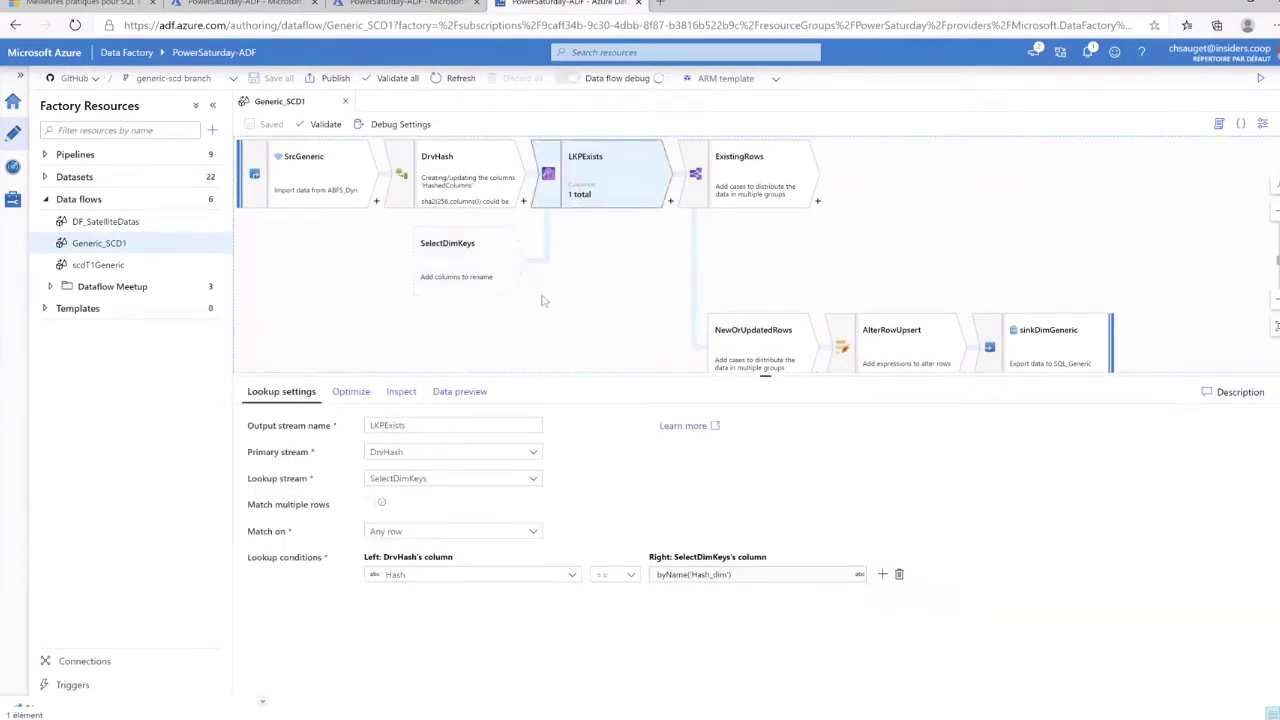
{"action": "left_click", "coordinate": [499, 328]}
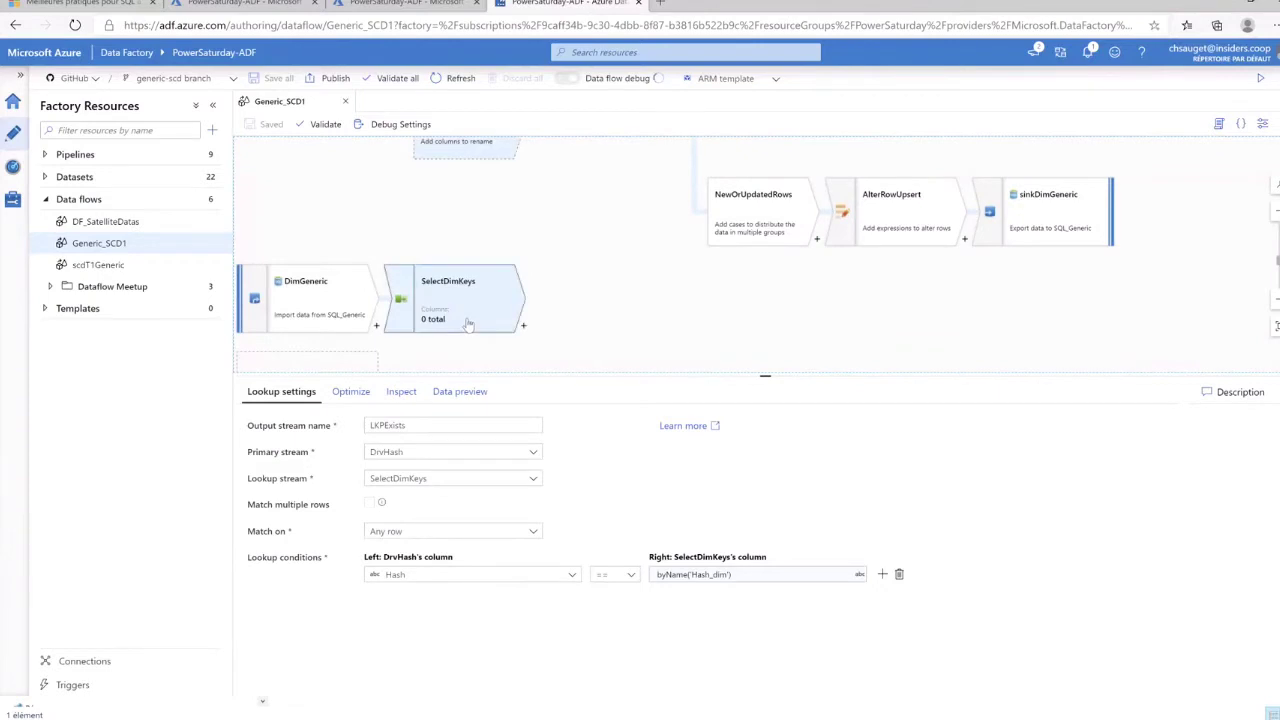
{"action": "left_click", "coordinate": [392, 391]}
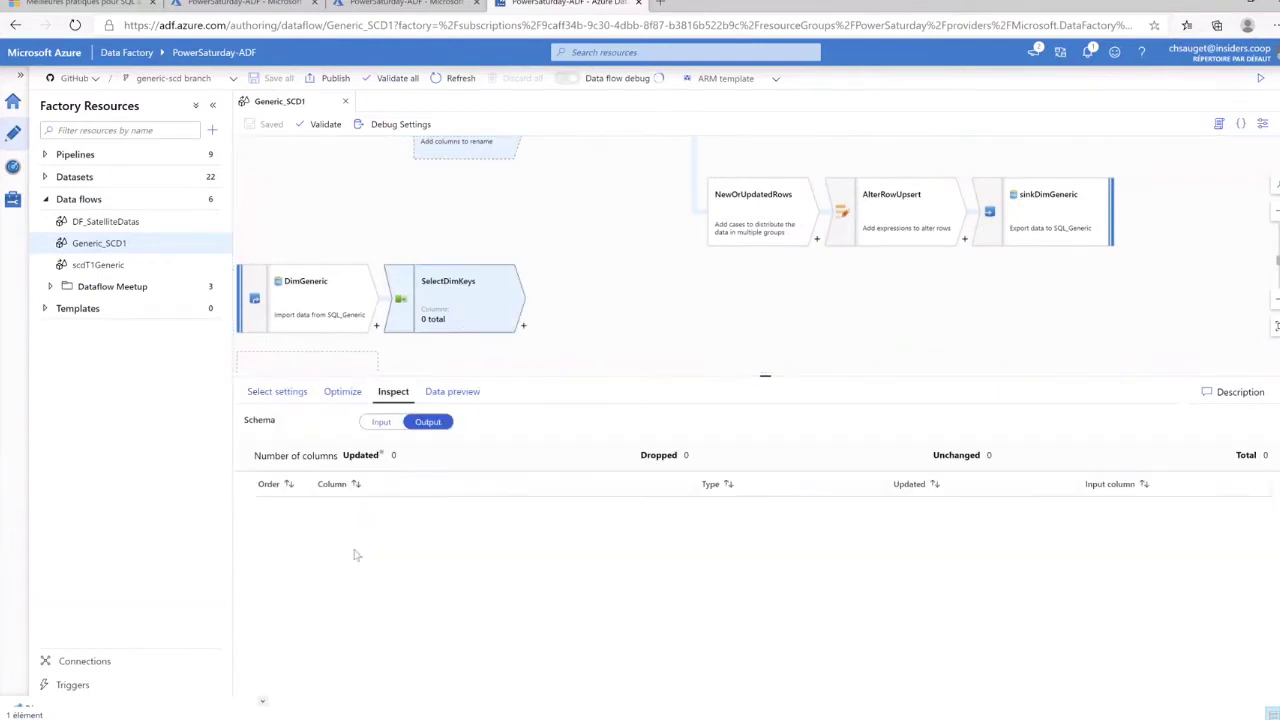
{"action": "left_click", "coordinate": [458, 393]}
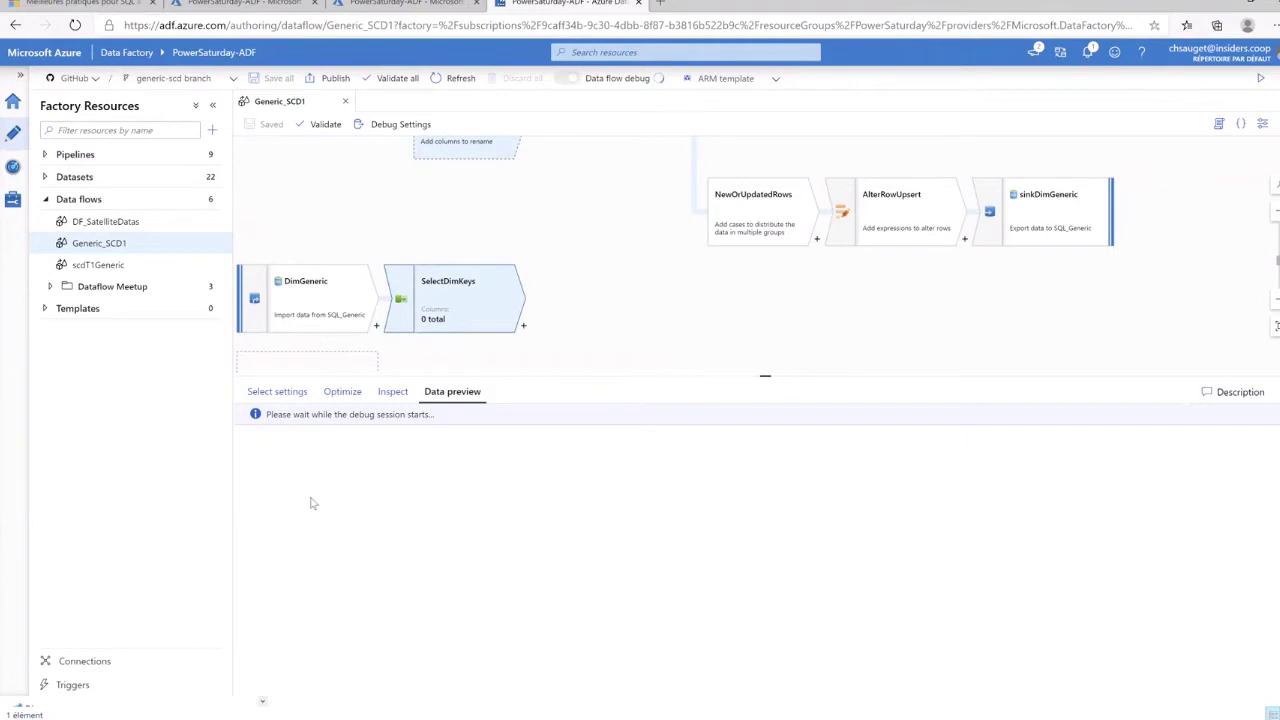
{"action": "scroll", "coordinate": [618, 222], "scroll_direction": "up", "scroll_amount": 3}
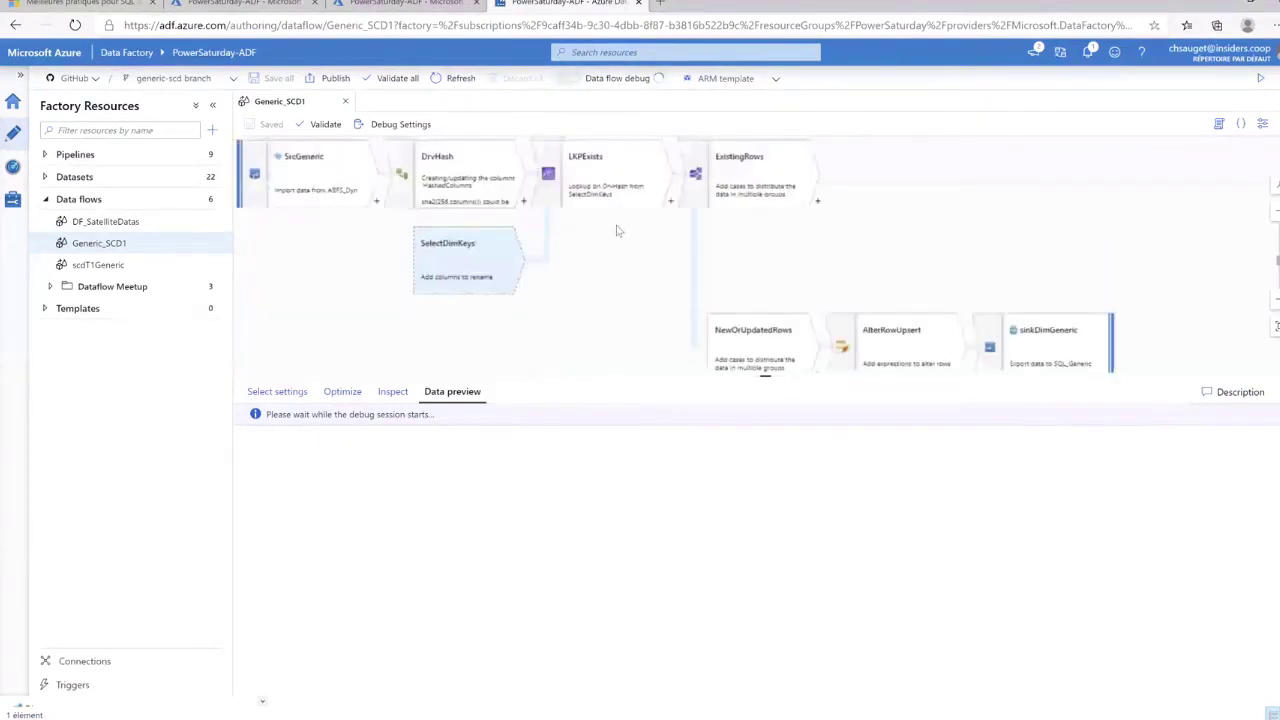
Examine LKPExists' lookup condition that compares DrvHash's Hash column with byName('Hash_dim') from SelectDimKeys
{"action": "left_click", "coordinate": [617, 231]}
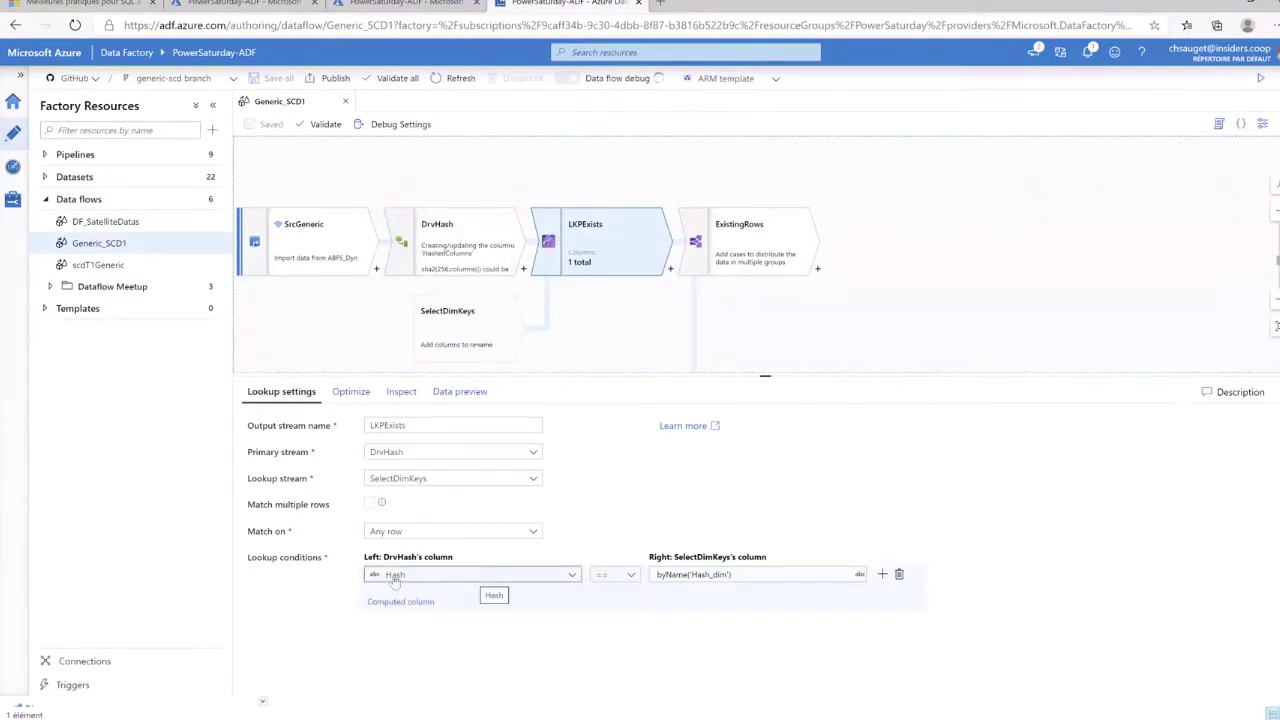
{"action": "left_click", "coordinate": [712, 578]}
{"action": "scroll", "coordinate": [566, 320], "scroll_direction": "down", "scroll_amount": 3}
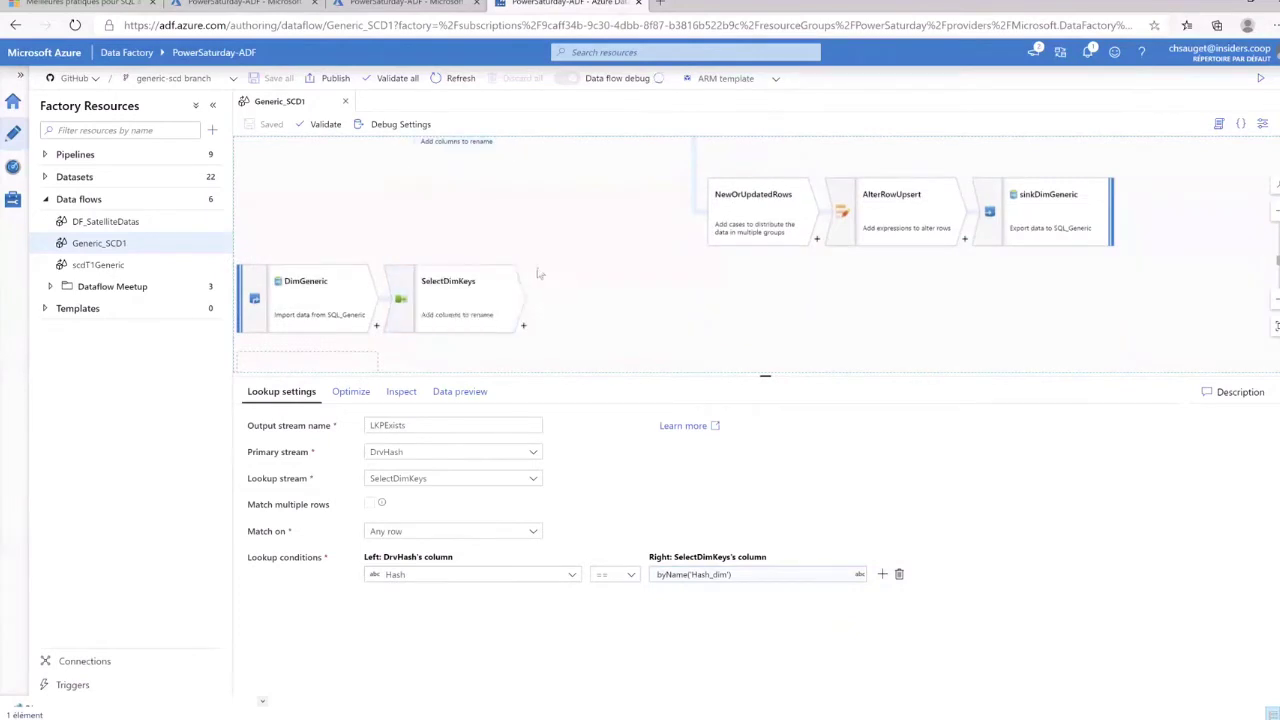
{"action": "scroll", "coordinate": [540, 273], "scroll_direction": "up", "scroll_amount": 1}
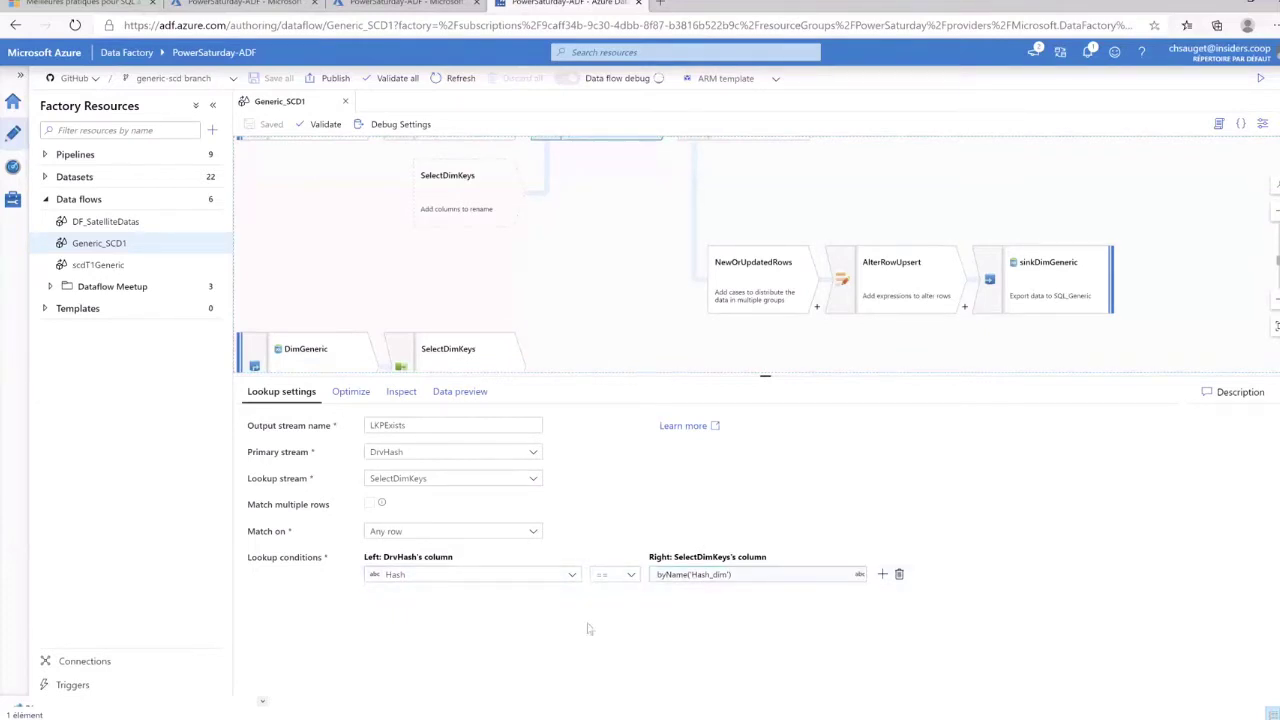
{"action": "scroll", "coordinate": [577, 213], "scroll_direction": "up", "scroll_amount": 1}
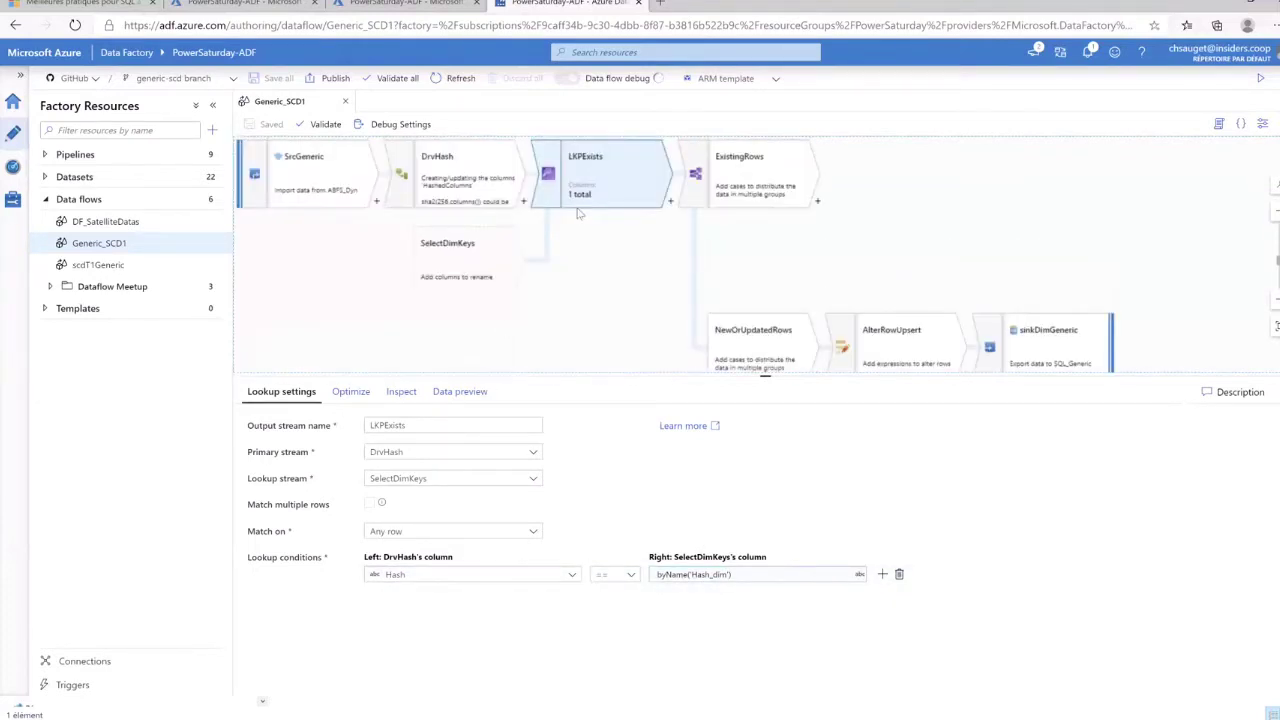
Examine the conditional split's ExistingRows and NewOrUpdatedRows conditions and the AlterRowUpsert row condition
{"action": "left_click", "coordinate": [759, 178]}
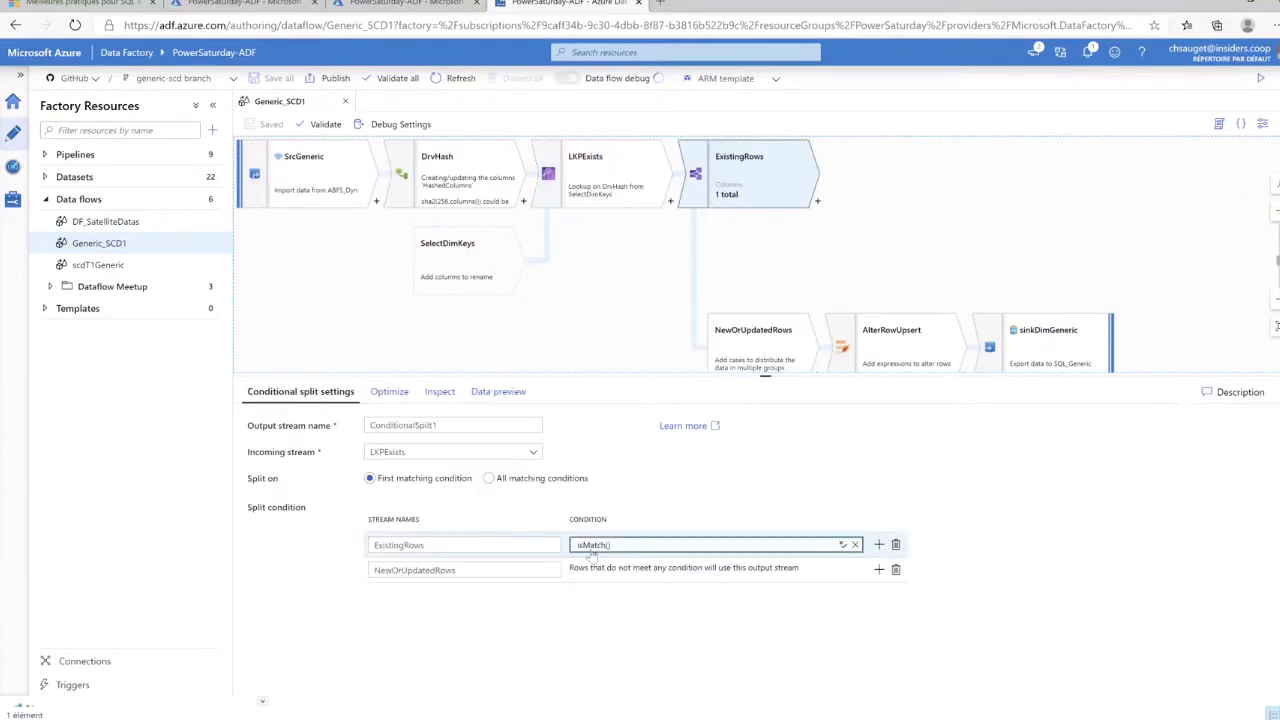
{"action": "left_click_drag", "start_coordinate": [523, 549], "coordinate": [309, 558]}
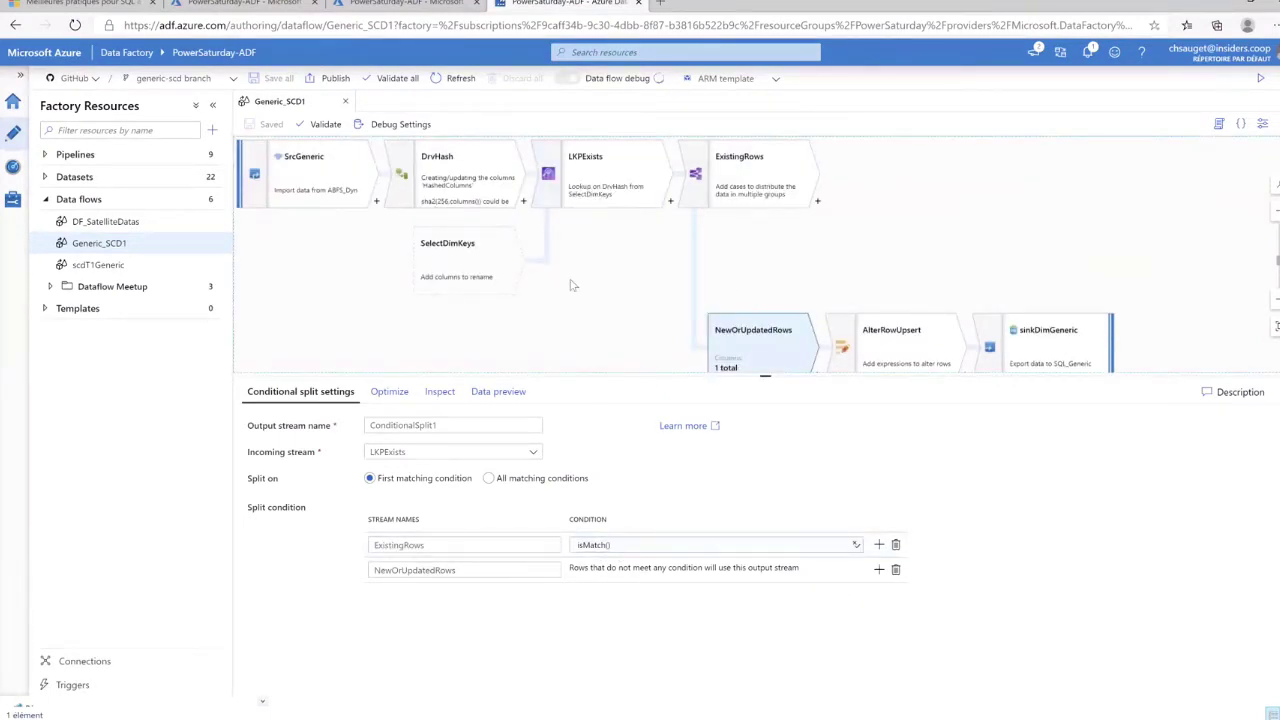
{"action": "scroll", "coordinate": [827, 240], "scroll_direction": "down", "scroll_amount": 1}
{"action": "left_click", "coordinate": [890, 276]}
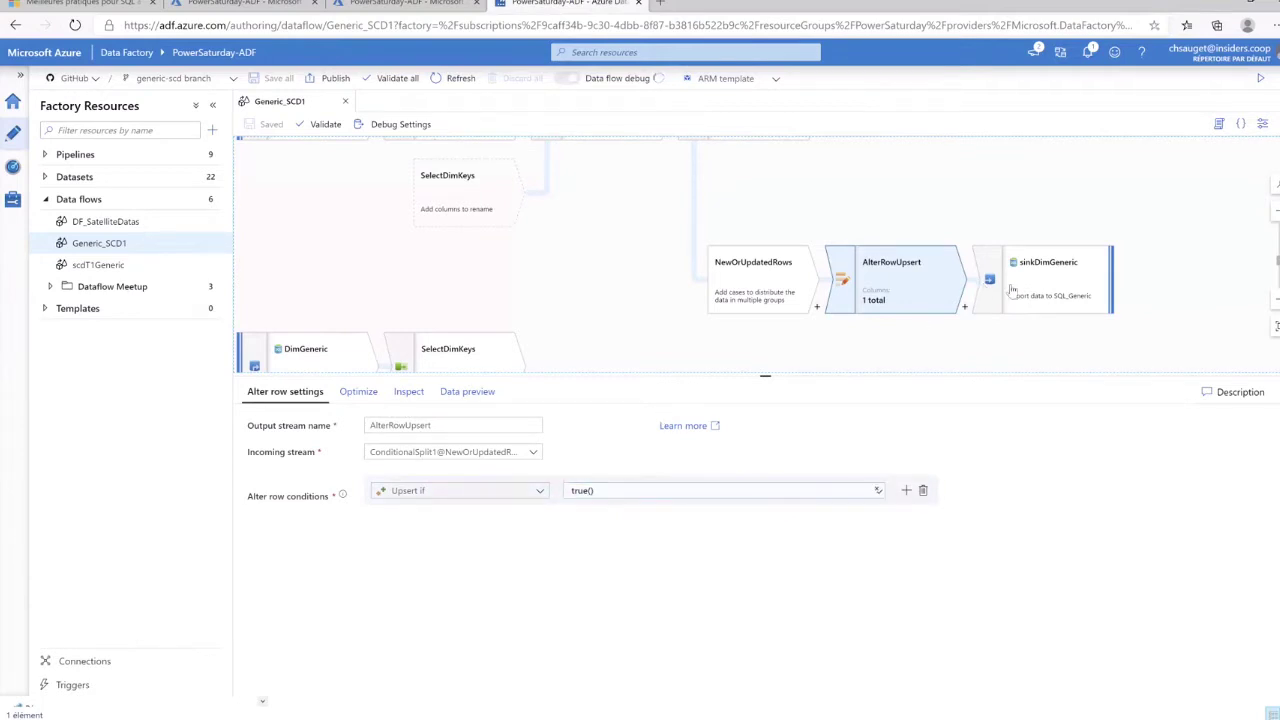
Review sinkDimGeneric's dataset, update settings and mapping, highlighting the whole name-matching pattern for the input columns
{"action": "left_click", "coordinate": [1045, 284]}
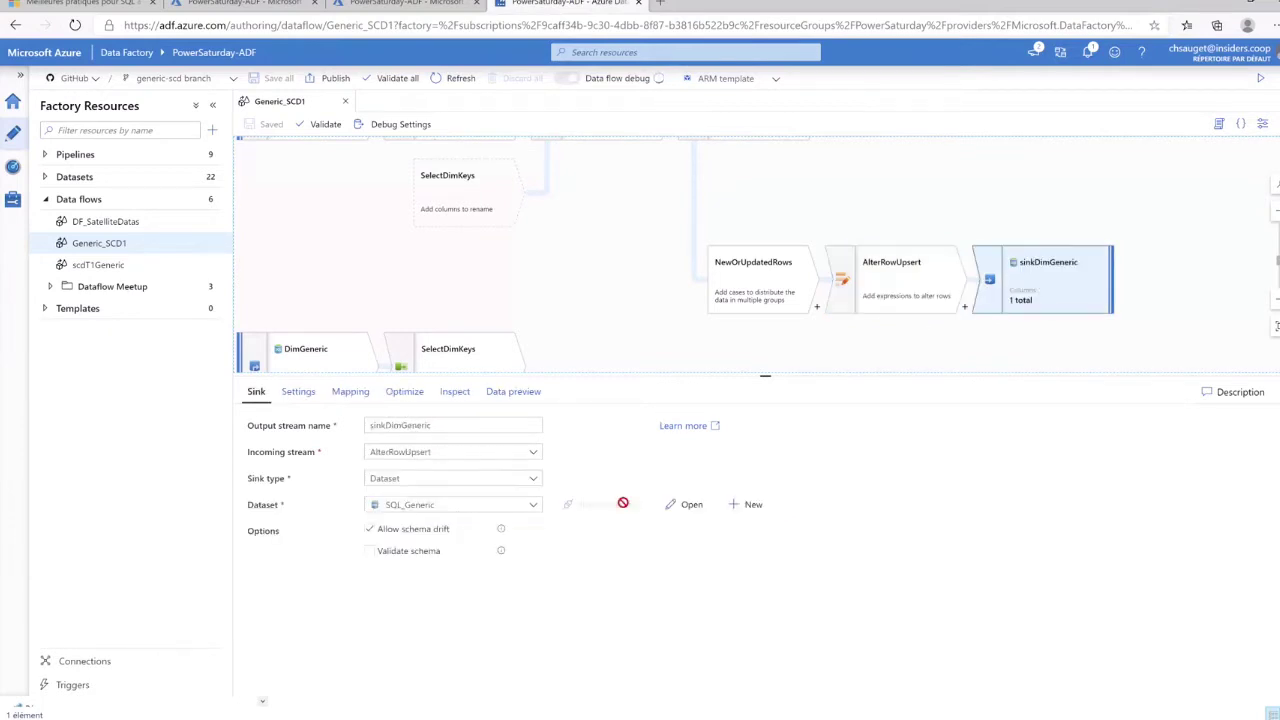
{"action": "left_click", "coordinate": [298, 392]}
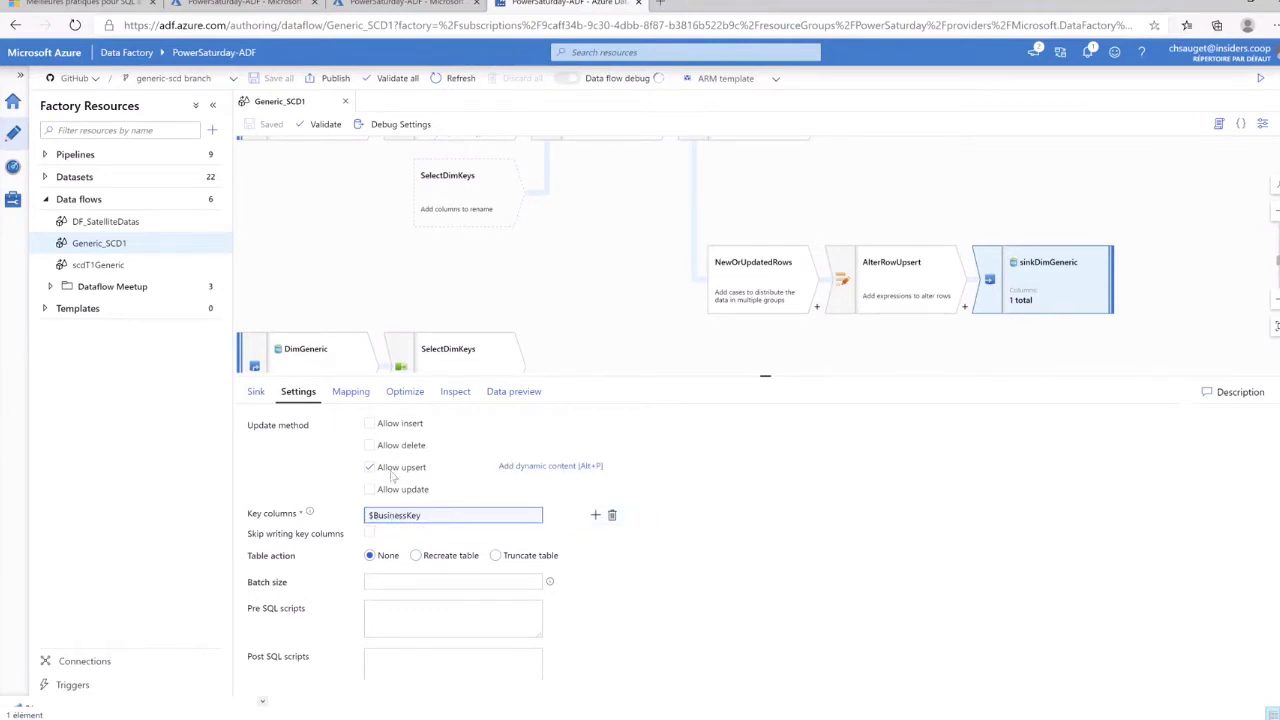
{"action": "left_click", "coordinate": [345, 396]}
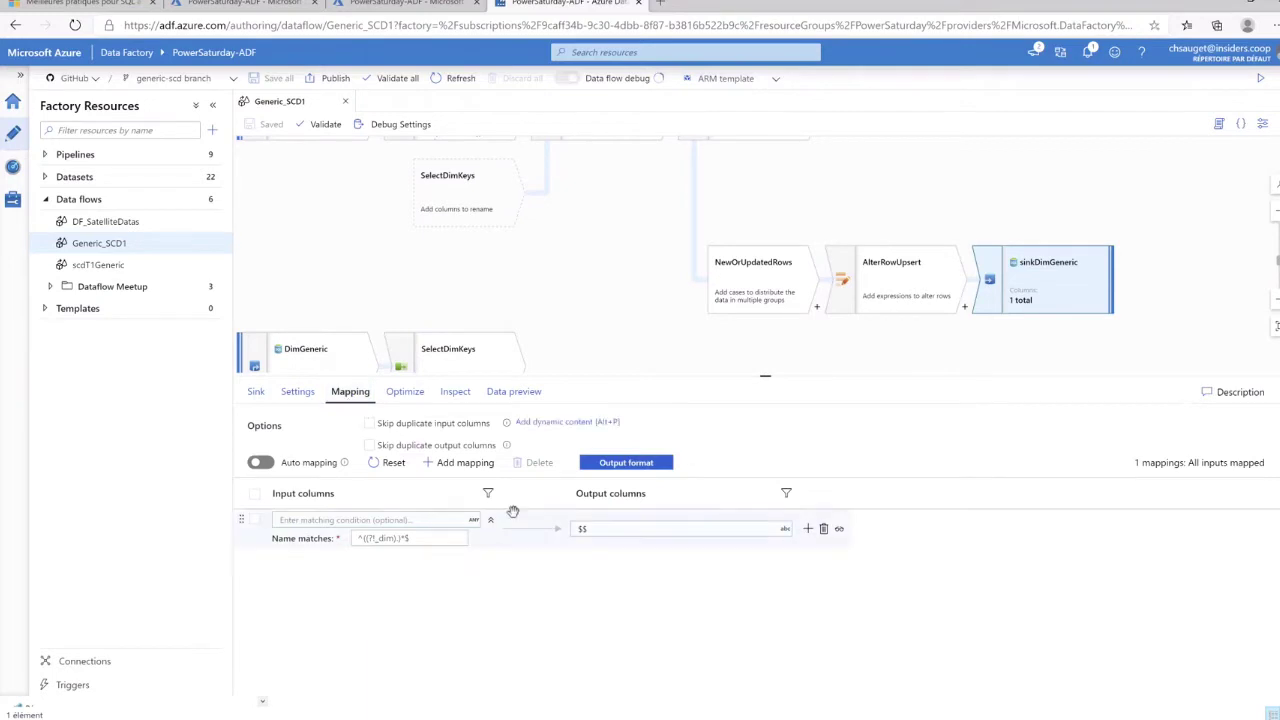
{"action": "left_click", "coordinate": [403, 538]}
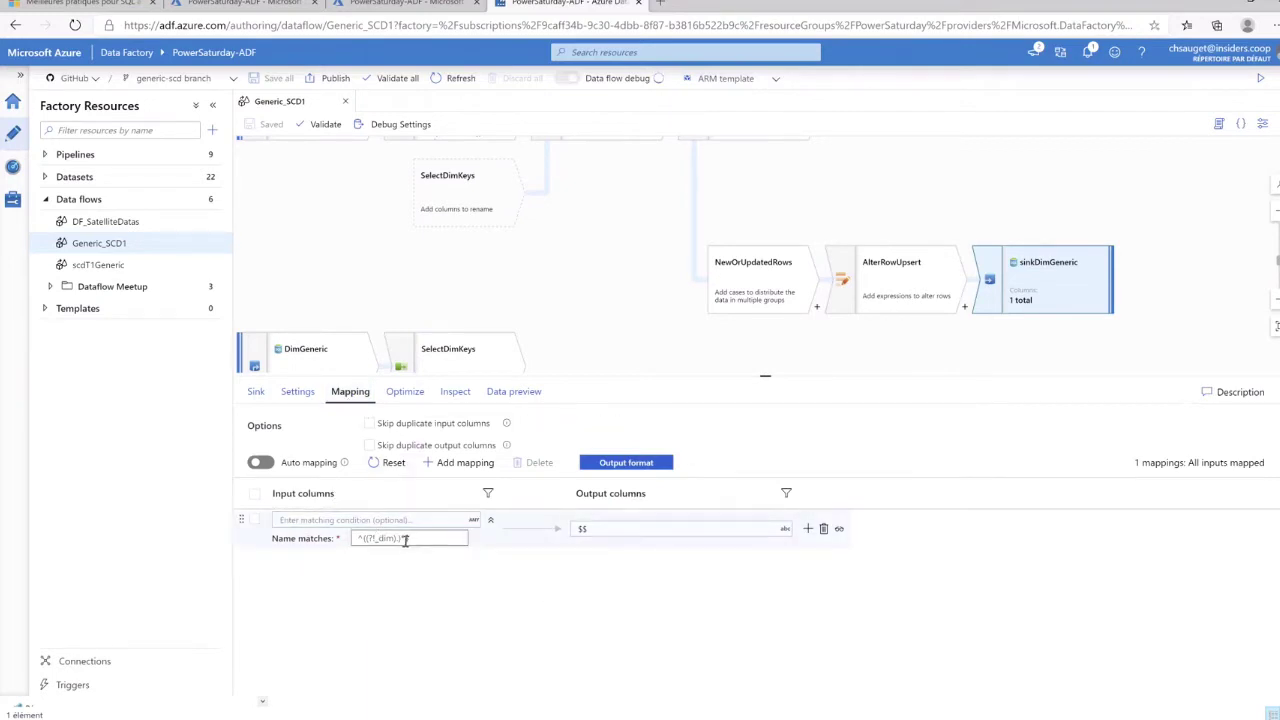
{"action": "double_click", "coordinate": [403, 538]}
{"action": "left_click", "coordinate": [409, 561]}
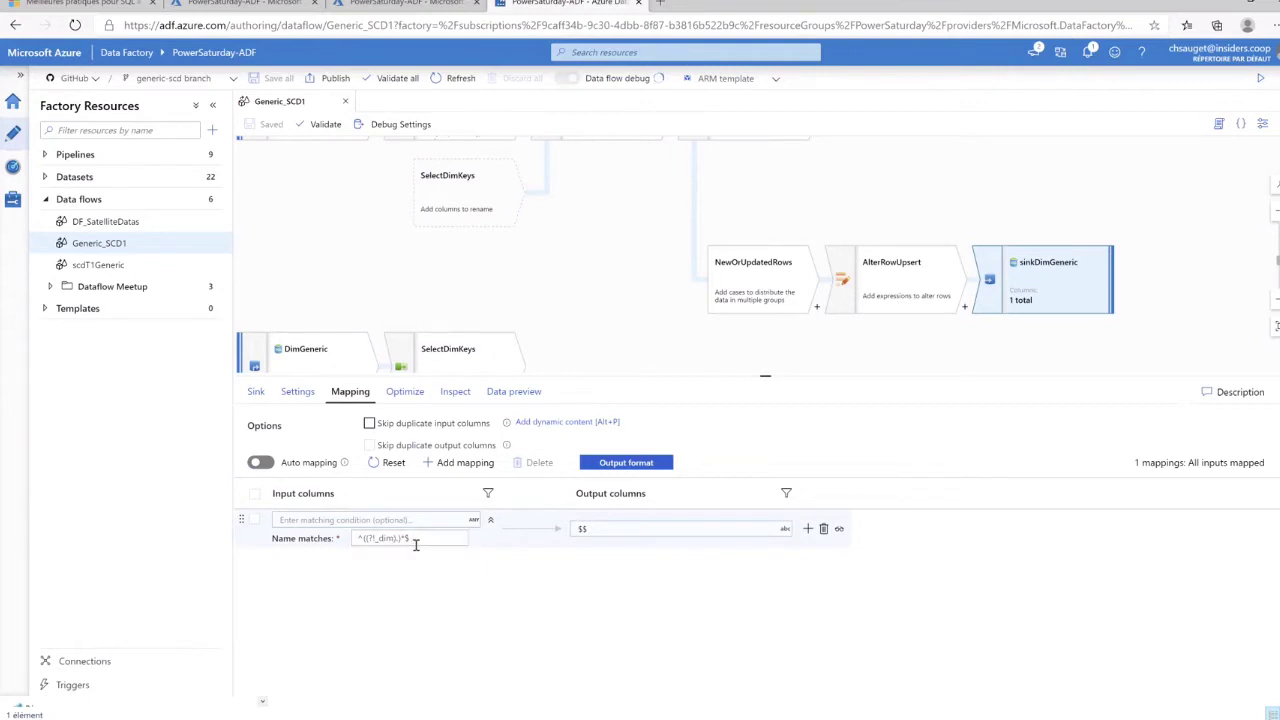
{"action": "left_click", "coordinate": [412, 540]}
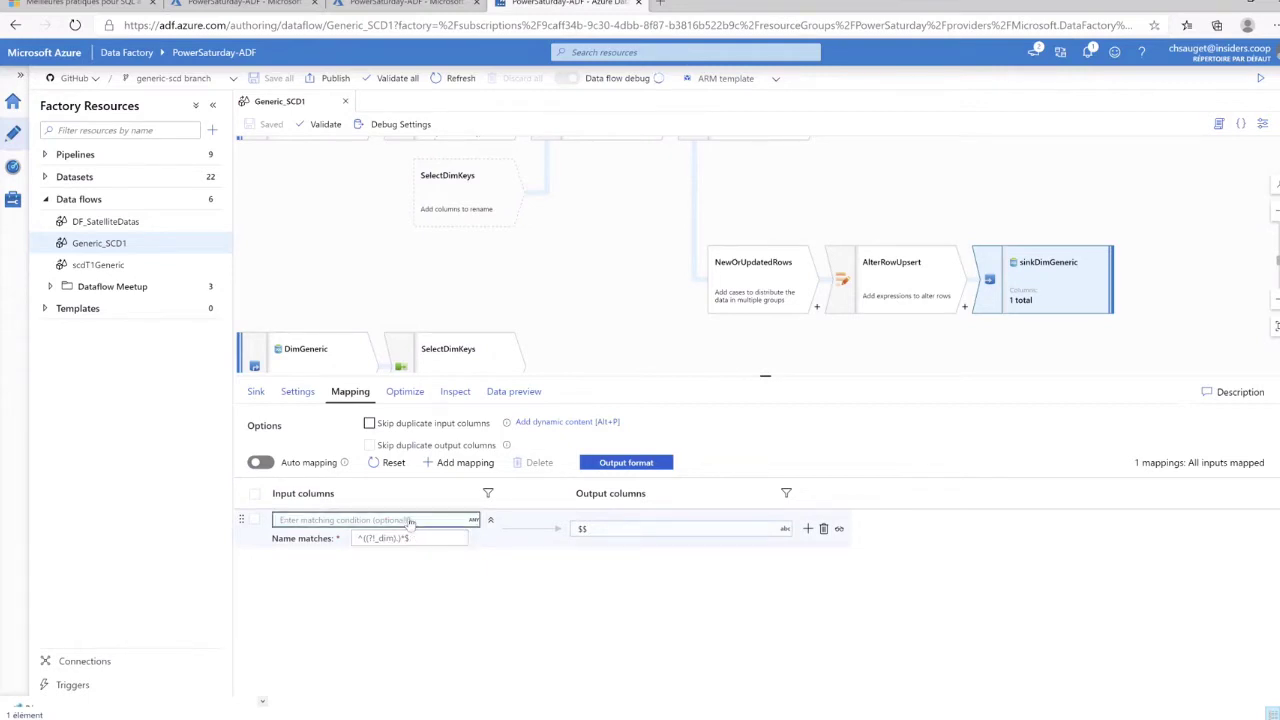
{"action": "left_click_drag", "start_coordinate": [423, 540], "coordinate": [340, 538]}
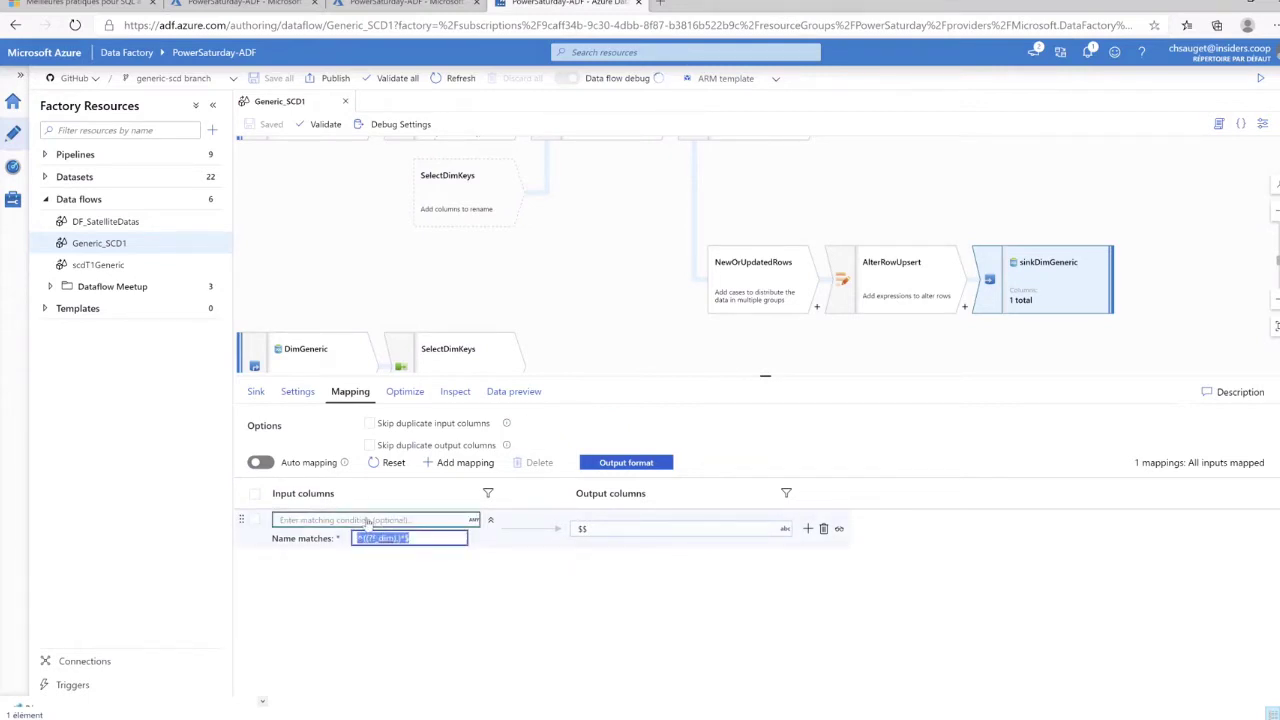
{"action": "left_click", "coordinate": [368, 521]}
{"action": "left_click", "coordinate": [530, 421]}
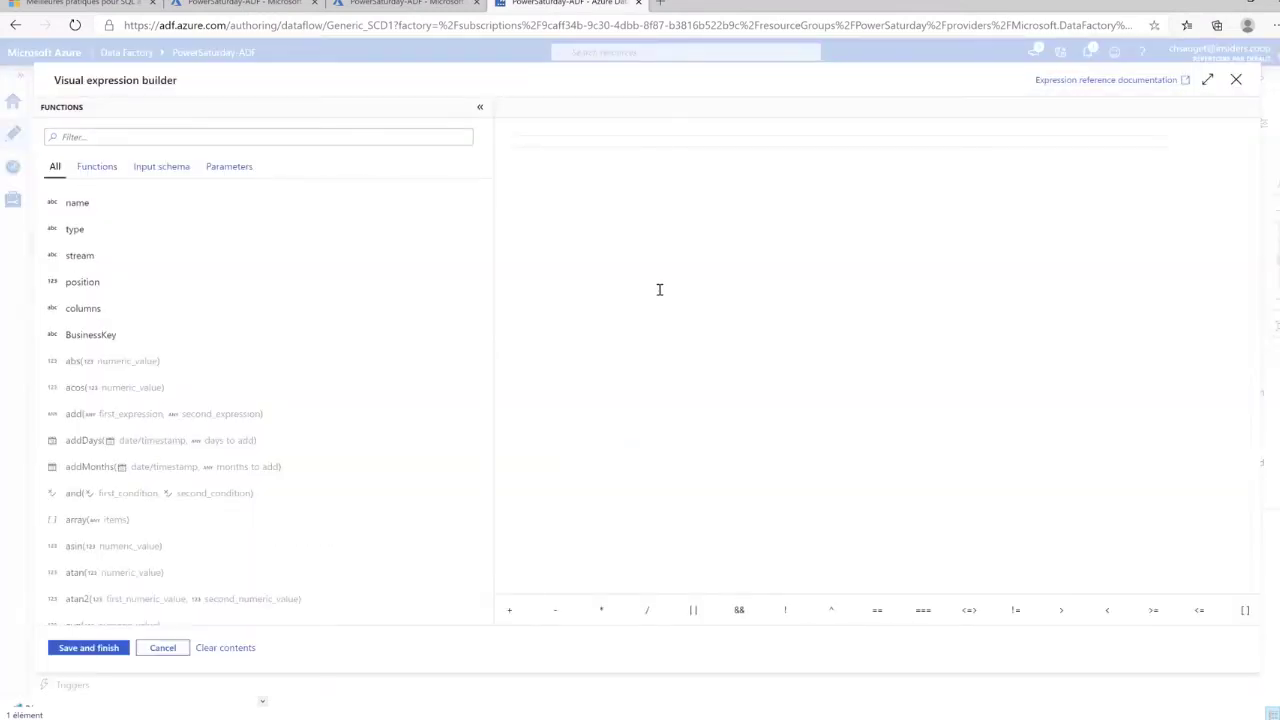
{"action": "type", "text": "sub"}
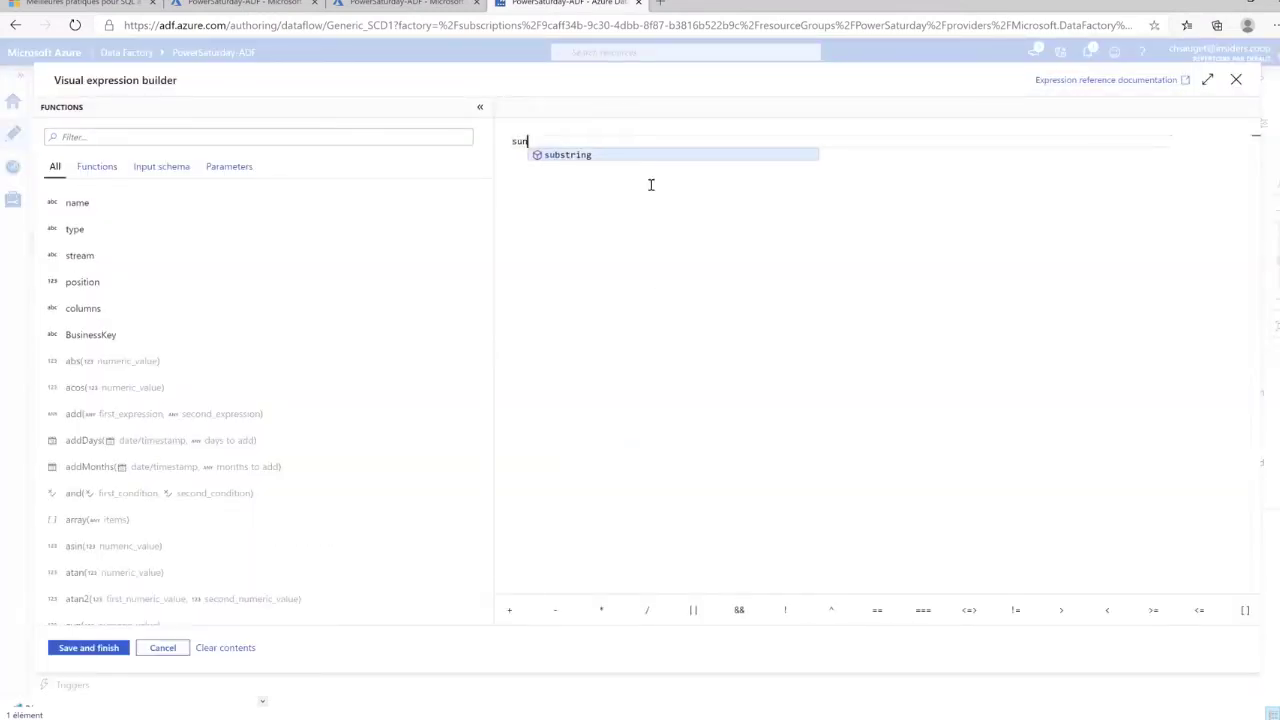
{"action": "left_click", "coordinate": [163, 647]}
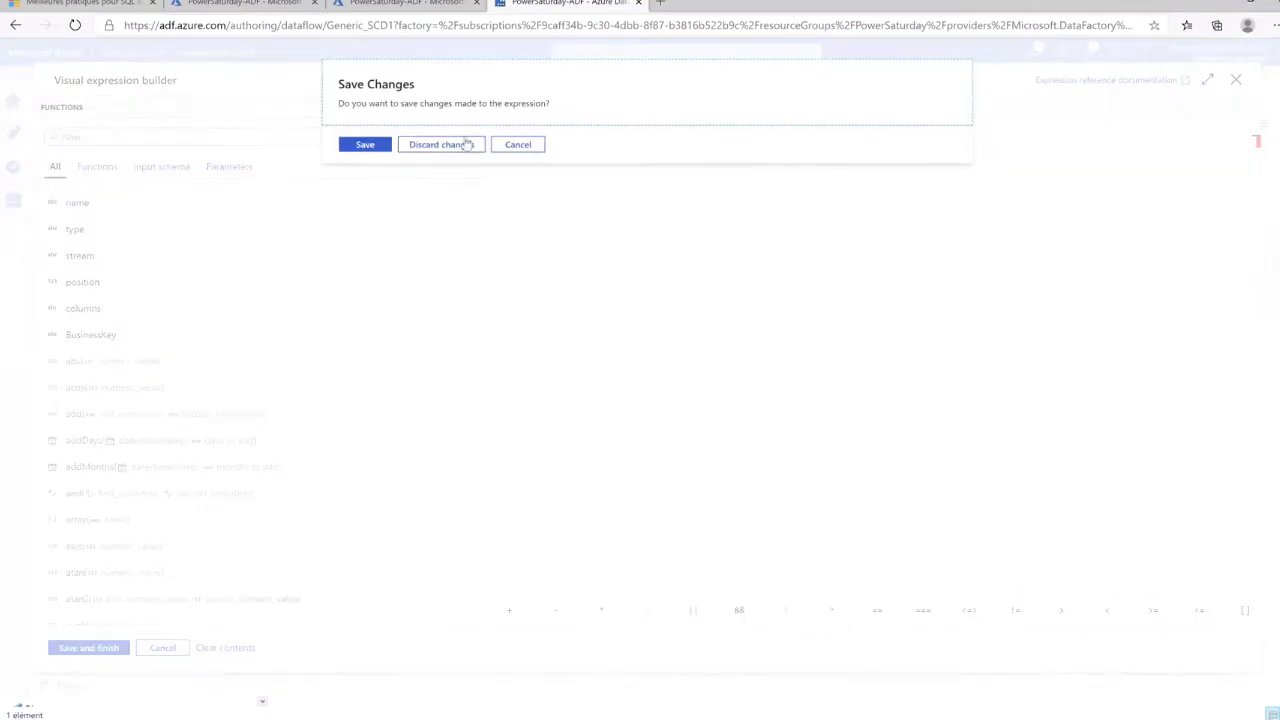
{"action": "left_click", "coordinate": [435, 150]}
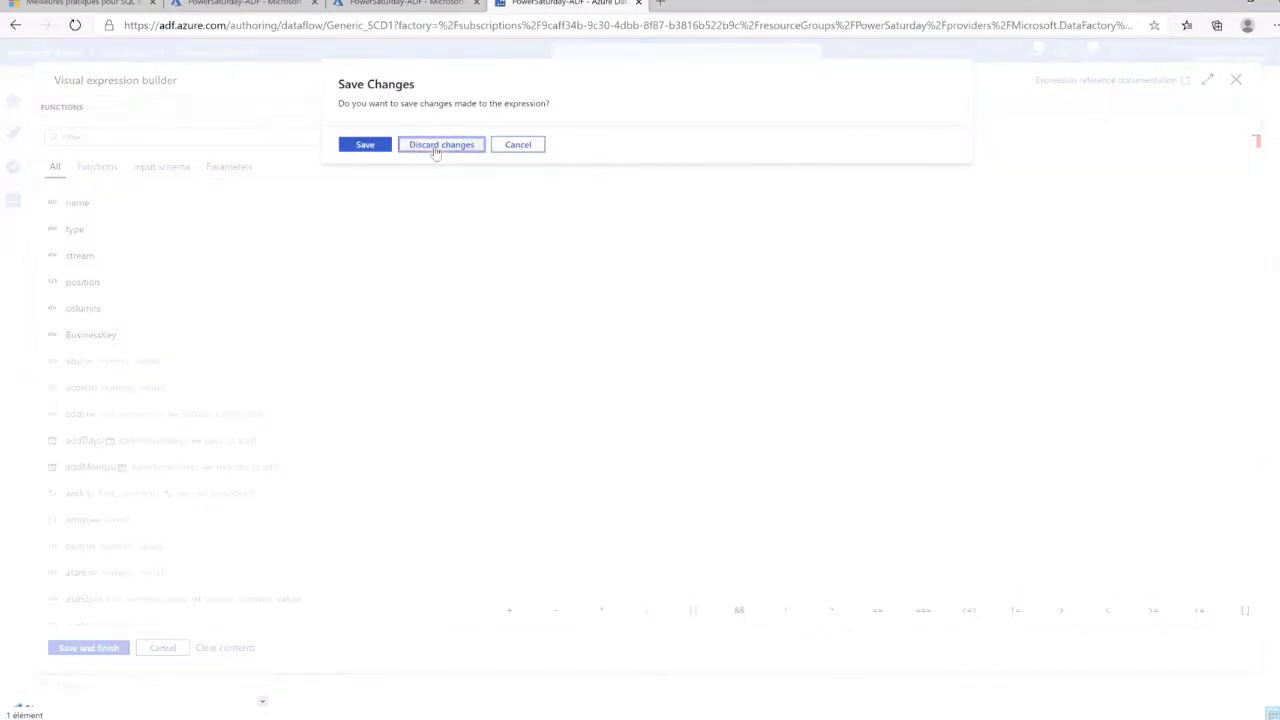
Highlight the _dim exclusion within the name-matching pattern of sinkDimGeneric's mapping and relate it to the upstream transformations
{"action": "scroll", "coordinate": [682, 284], "scroll_direction": "down", "scroll_amount": 1}
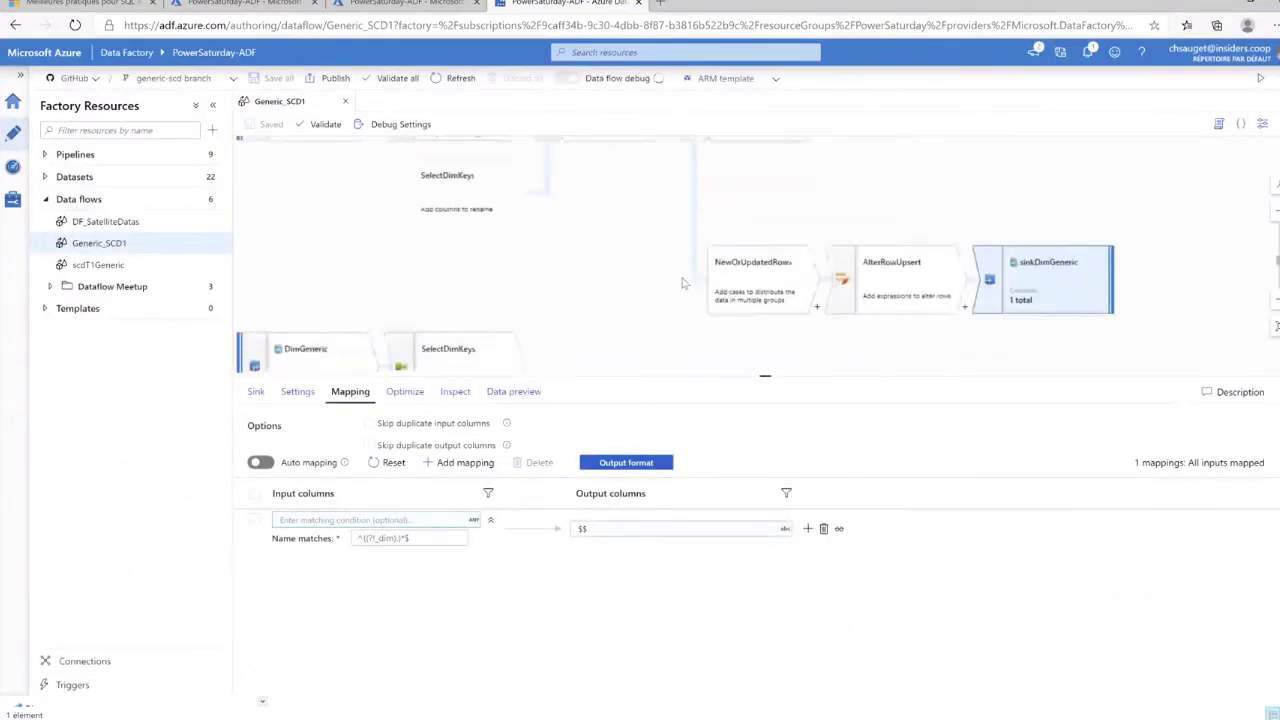
{"action": "left_click", "coordinate": [418, 541]}
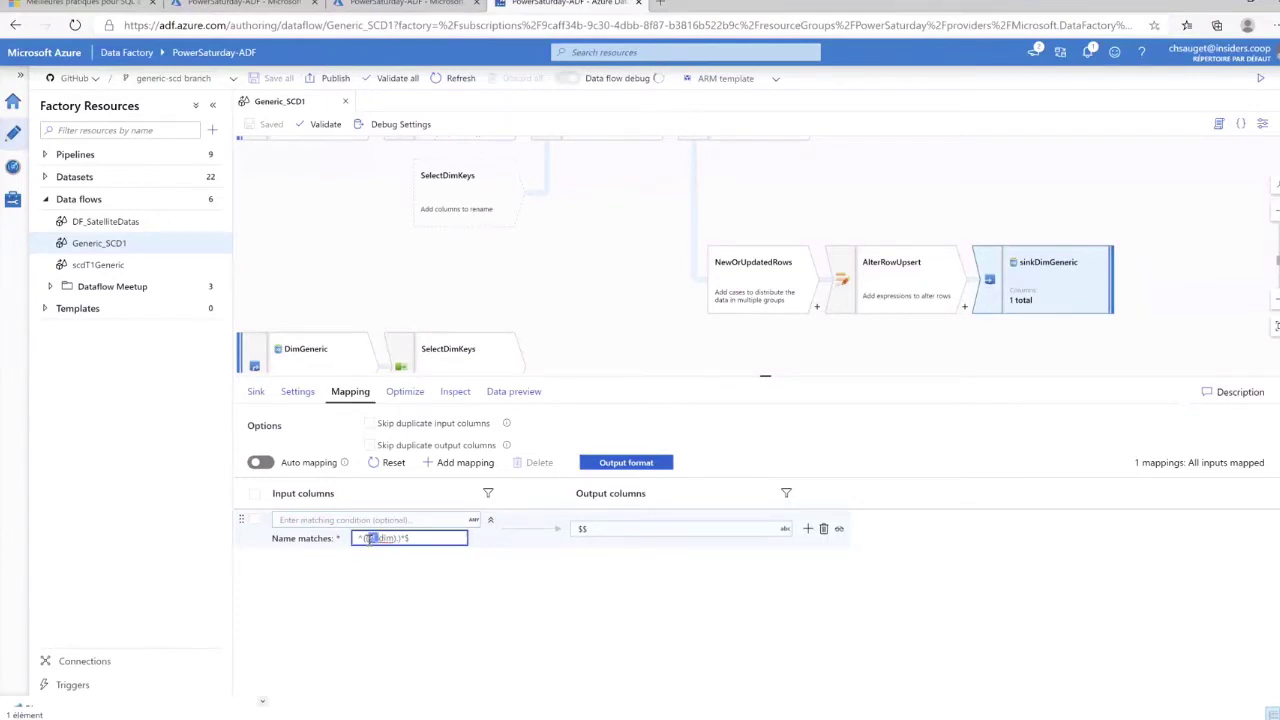
{"action": "left_click_drag", "start_coordinate": [396, 538], "coordinate": [377, 541]}
{"action": "scroll", "coordinate": [797, 256], "scroll_direction": "up", "scroll_amount": 1}
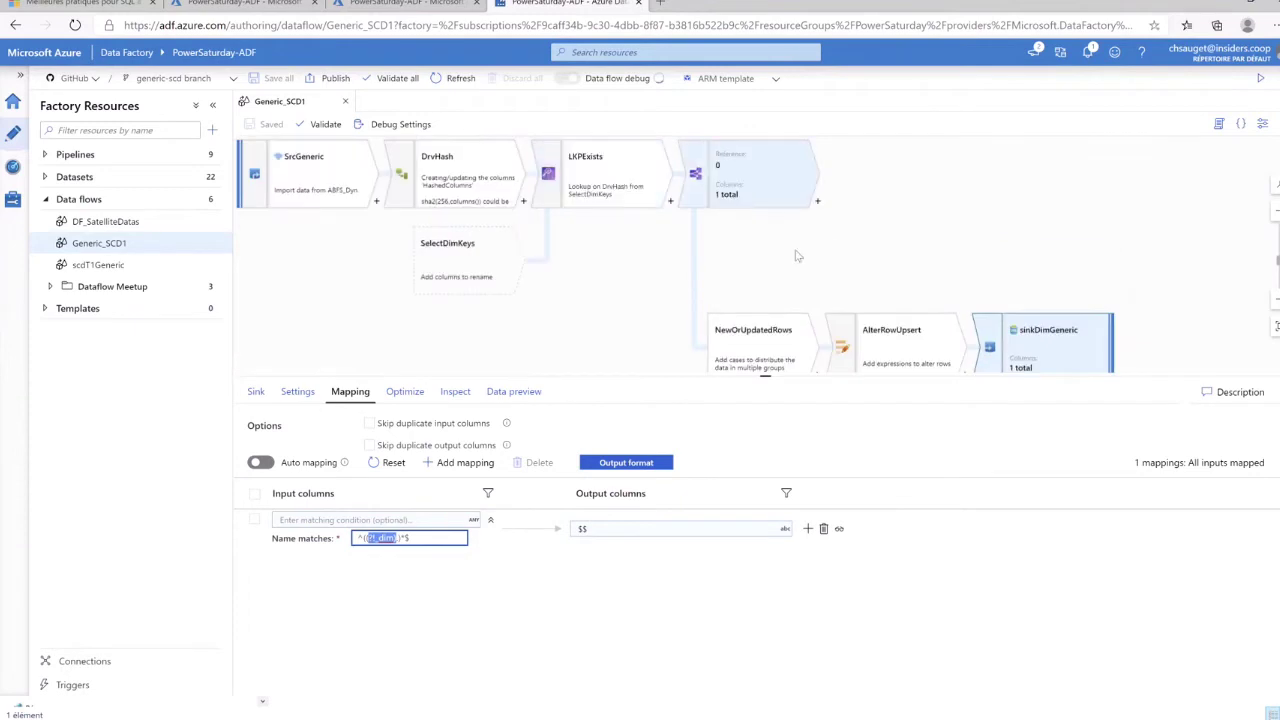
{"action": "scroll", "coordinate": [797, 256], "scroll_direction": "down", "scroll_amount": 1}
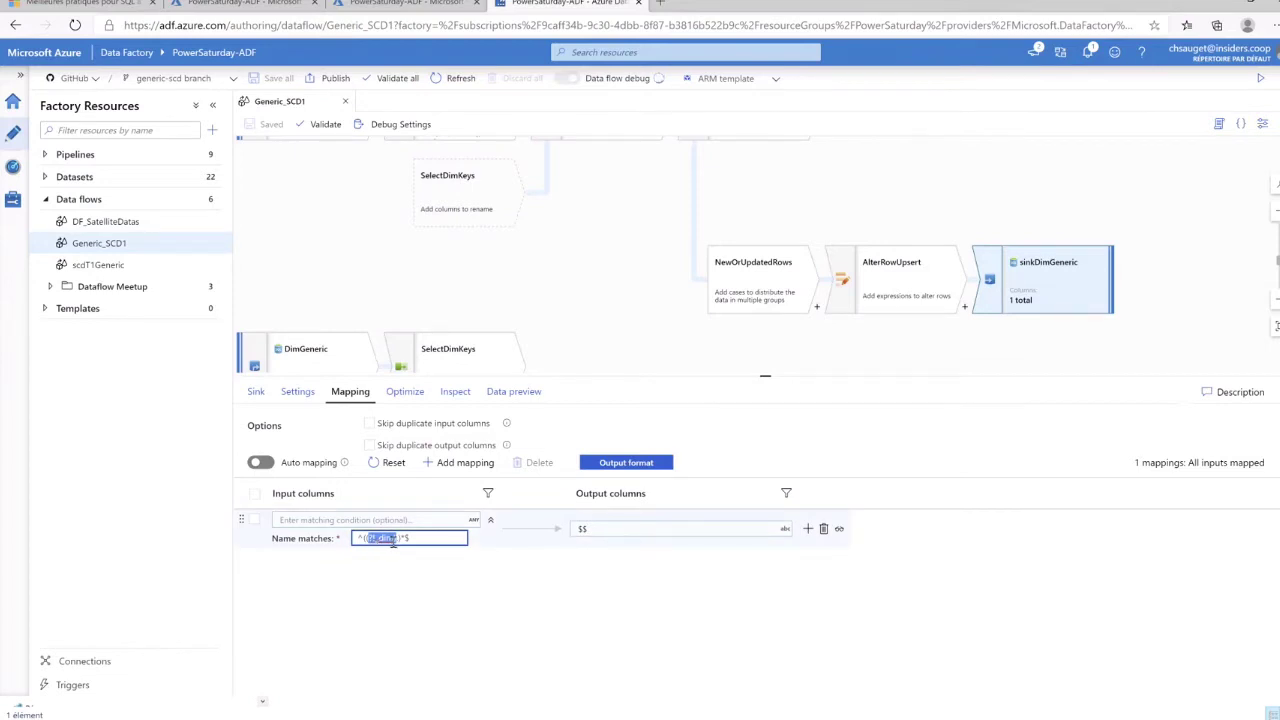
{"action": "left_click", "coordinate": [618, 537]}
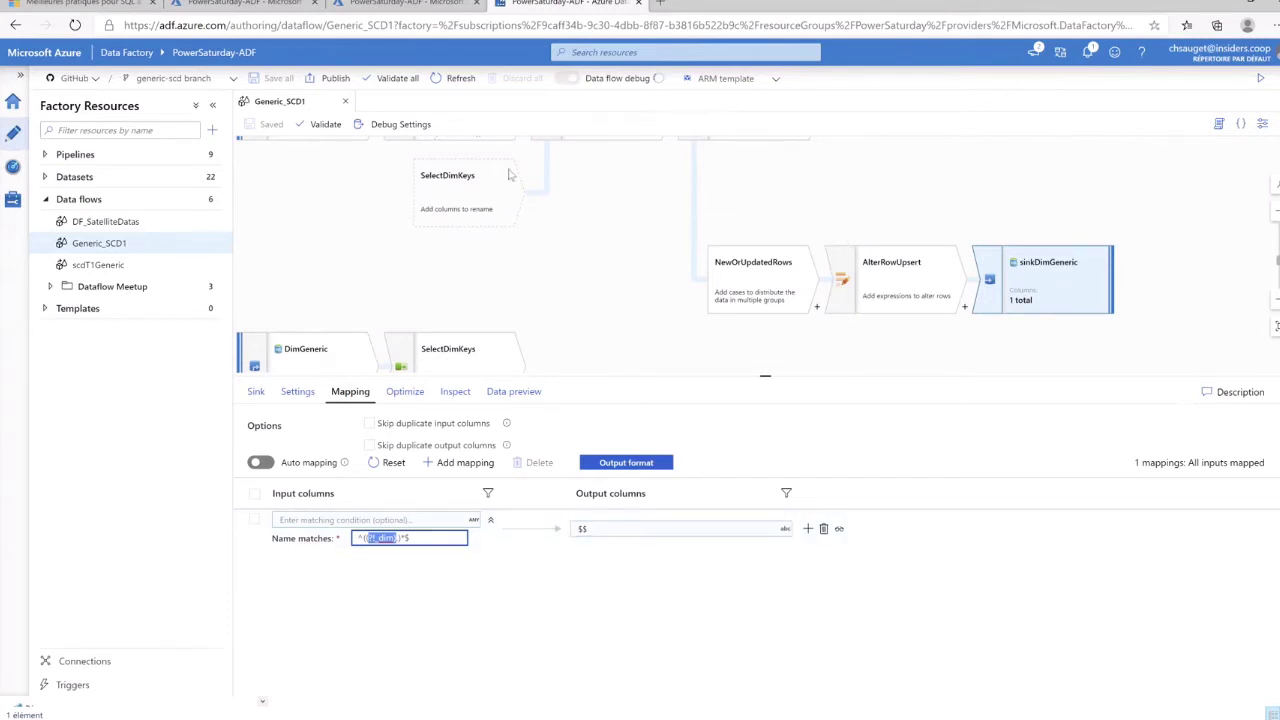
Reload the Generic_SCD1 data flow page, reopen sinkDimGeneric's sink settings and look over the whole transformation chain
{"action": "left_click", "coordinate": [571, 82]}
{"action": "left_click", "coordinate": [648, 27]}
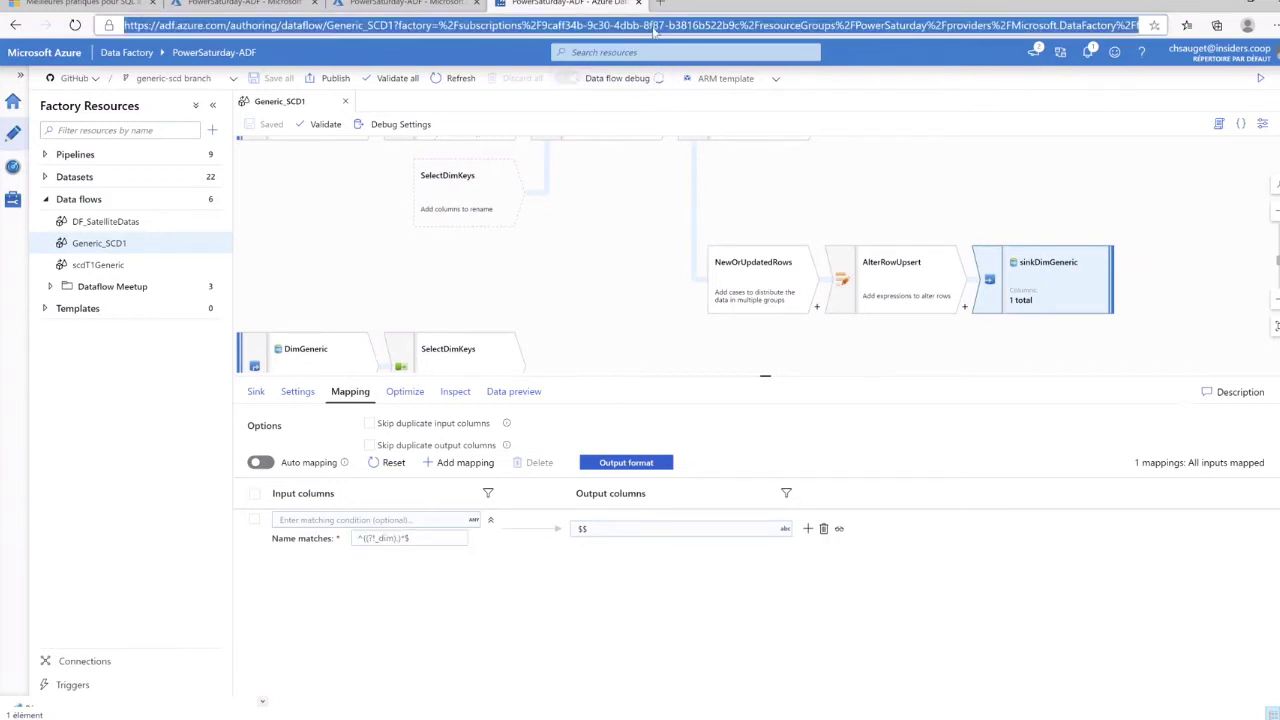
{"action": "key", "text": "Return"}
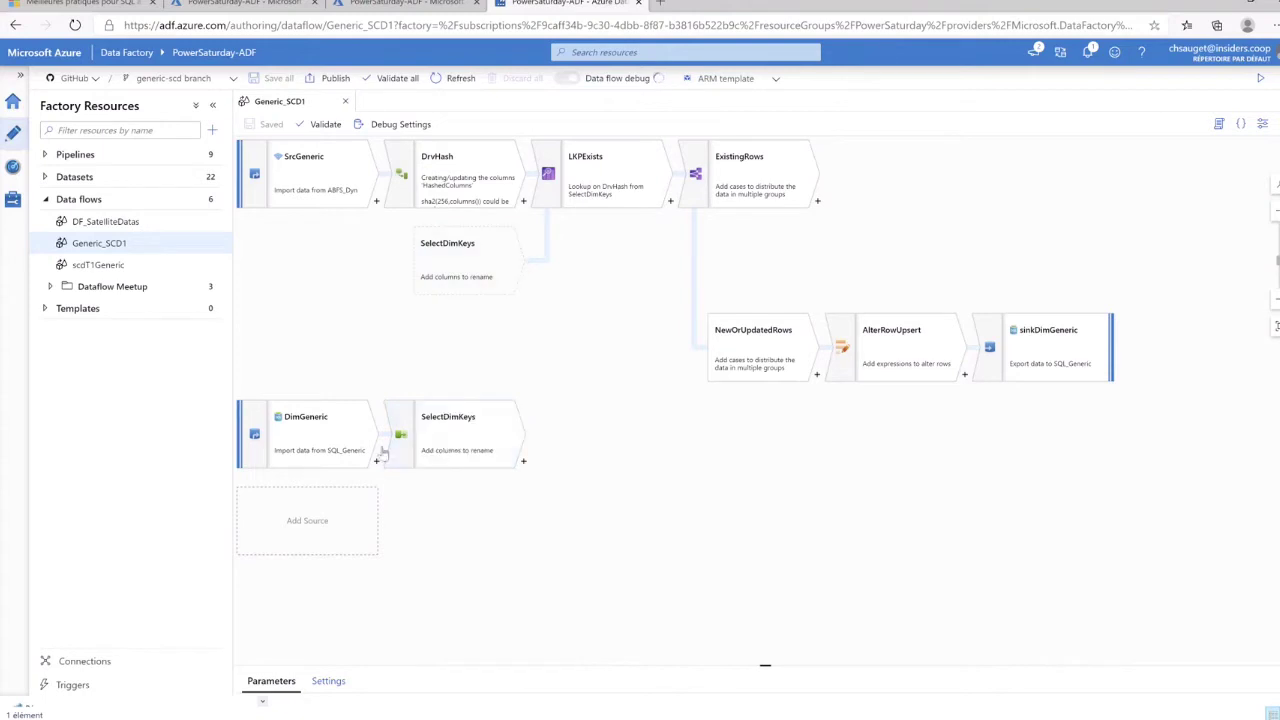
{"action": "left_click", "coordinate": [1047, 341]}
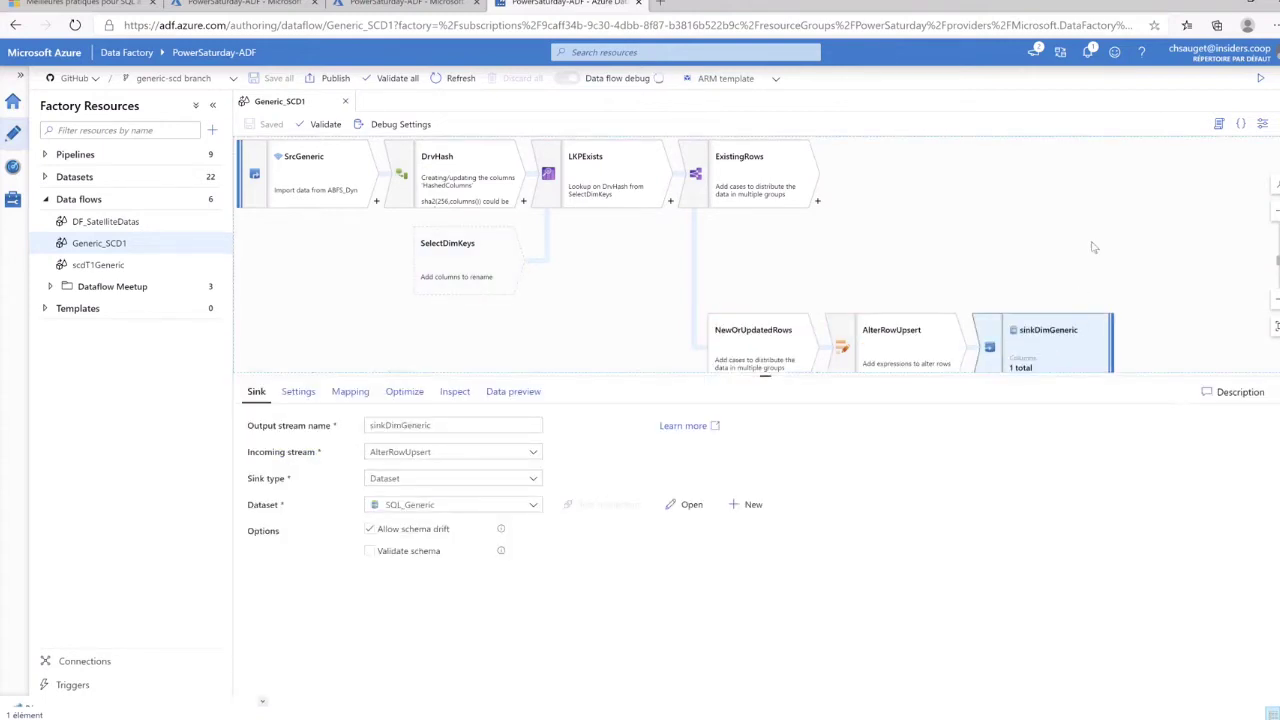
{"action": "scroll", "coordinate": [1093, 247], "scroll_direction": "down", "scroll_amount": 2}
{"action": "scroll", "coordinate": [1087, 225], "scroll_direction": "up", "scroll_amount": 1}
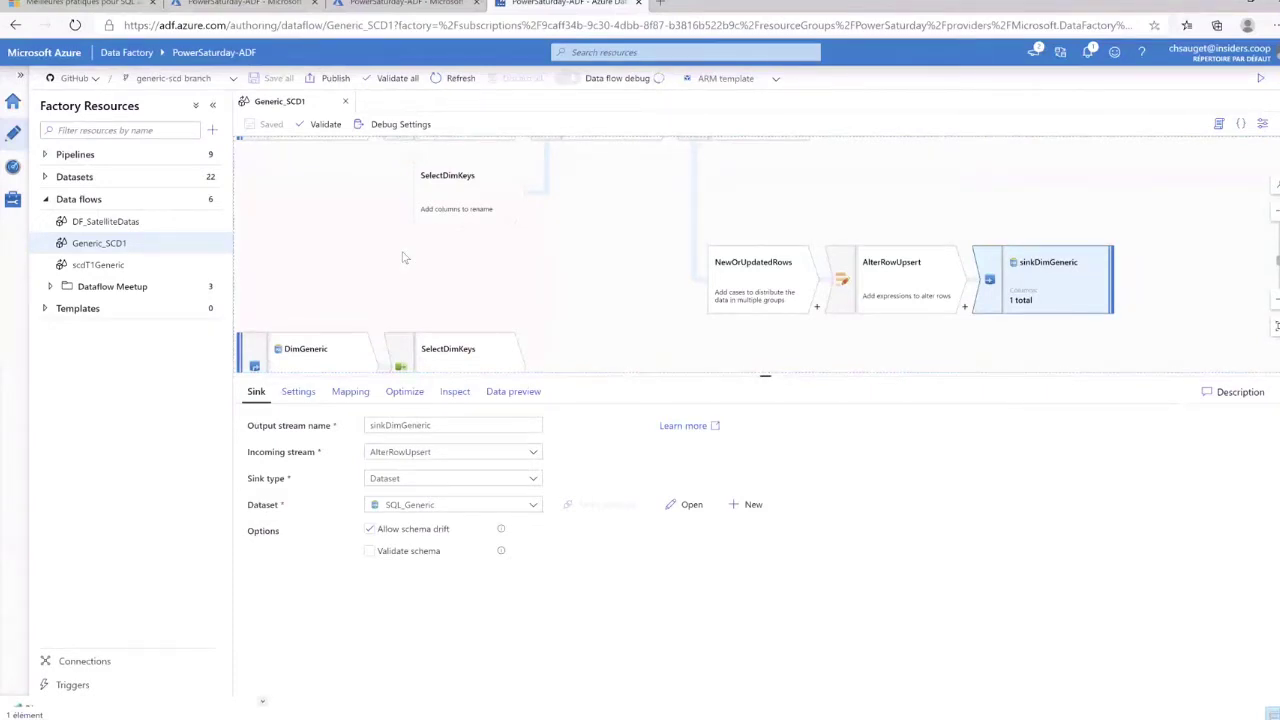
{"action": "scroll", "coordinate": [551, 223], "scroll_direction": "up", "scroll_amount": 1}
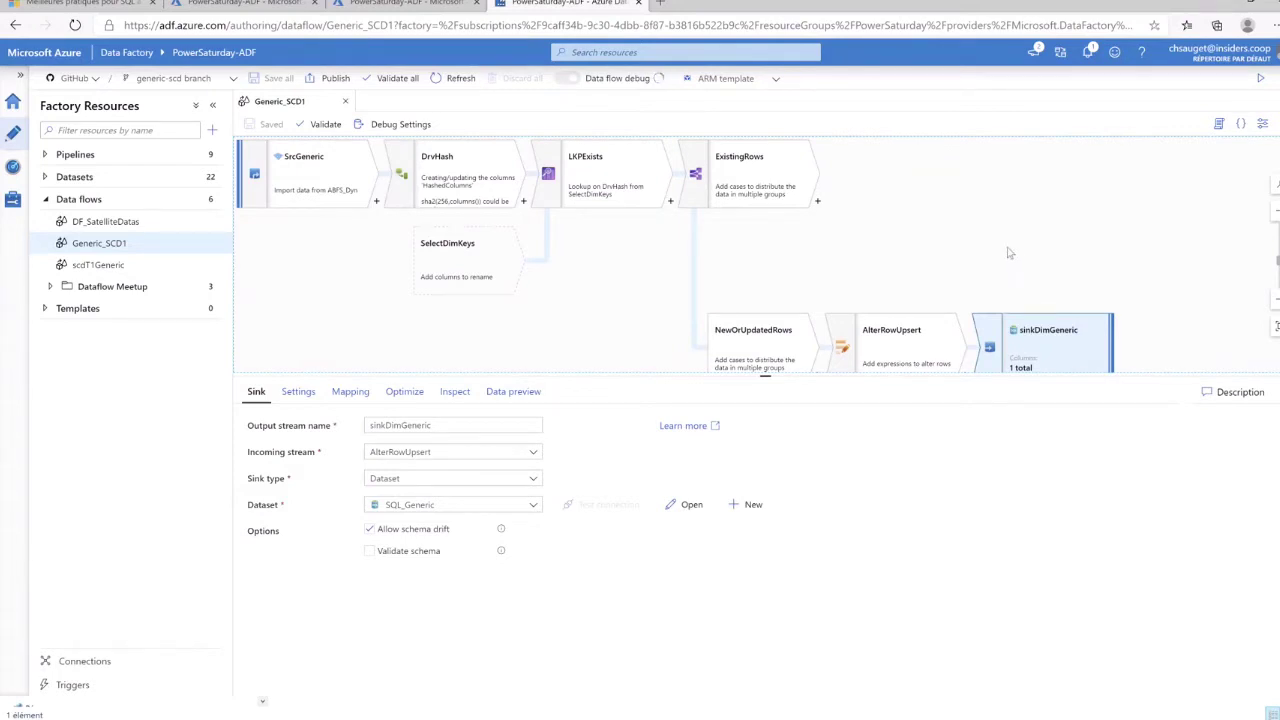
{"action": "scroll", "coordinate": [1012, 262], "scroll_direction": "down", "scroll_amount": 1}
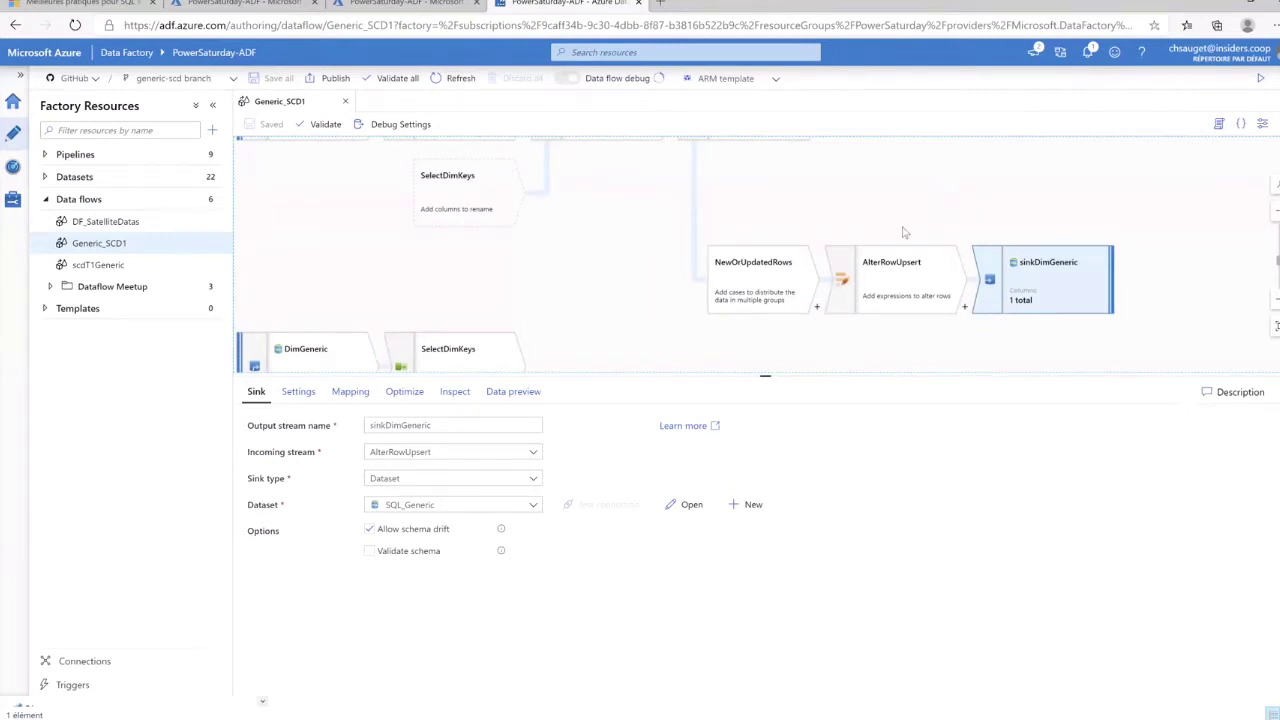
Open the Generic SCD Type1 pipeline
{"action": "left_click", "coordinate": [100, 156]}
{"action": "left_click", "coordinate": [133, 224]}
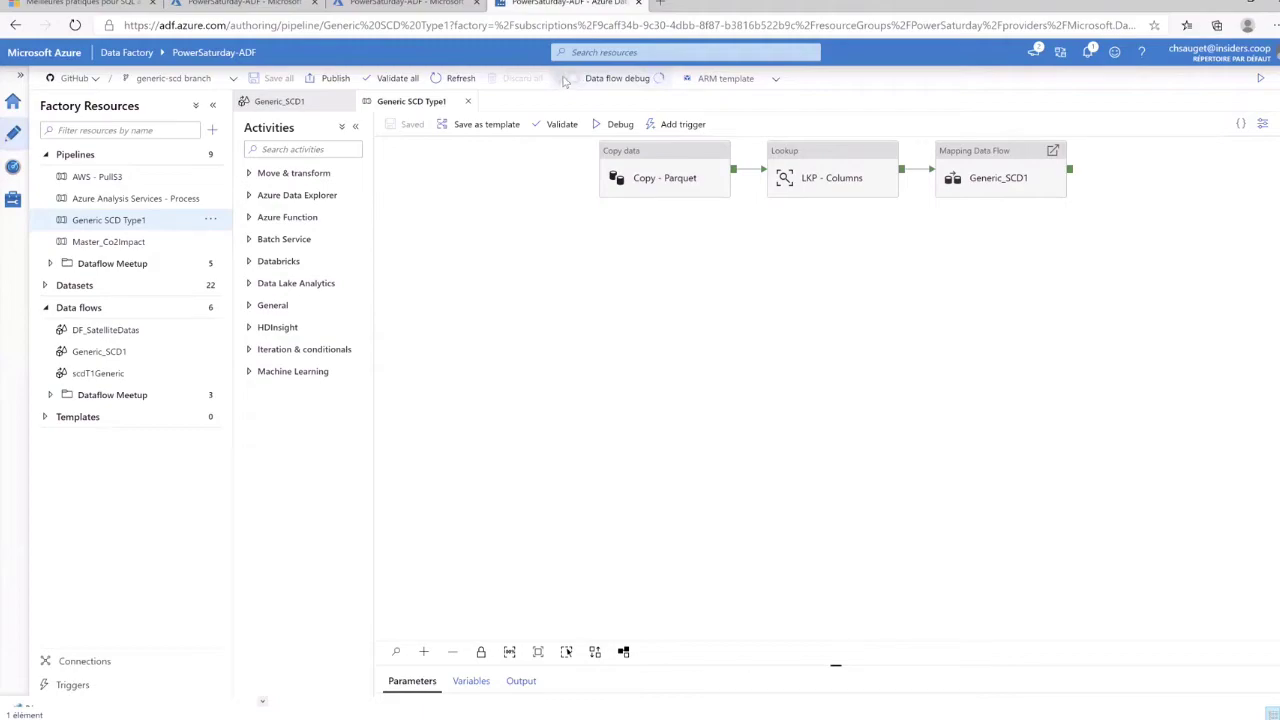
Switch to PowerPoint, present the SCD1 – Generic and Fact tables loading pattern slides, and end the slideshow
{"action": "key", "text": "alt+Tab"}
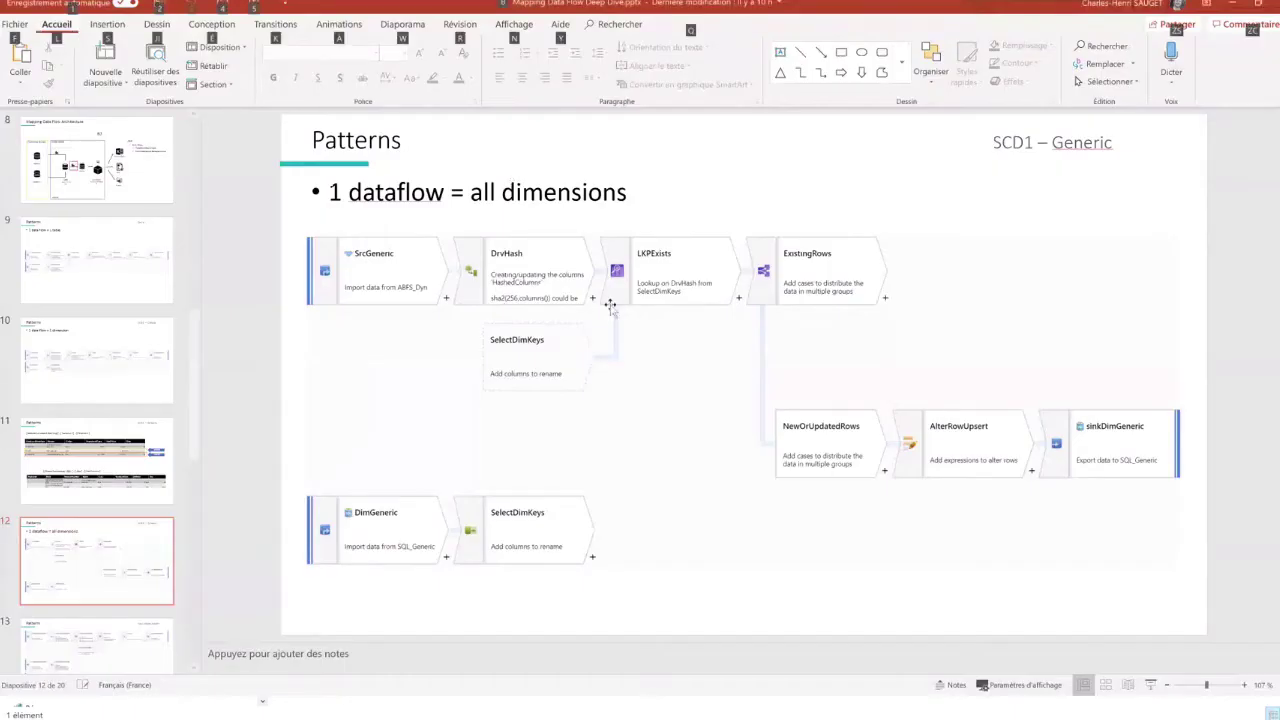
{"action": "left_click", "coordinate": [1151, 686]}
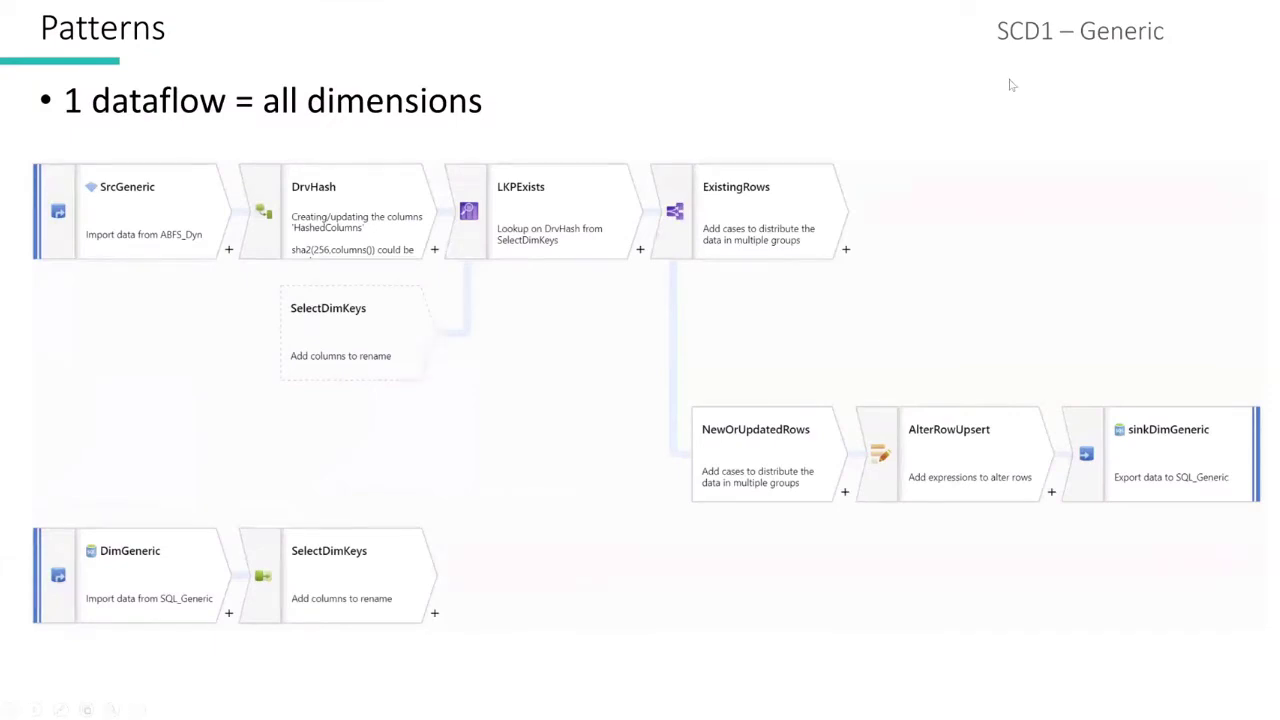
{"action": "key", "text": "Right"}
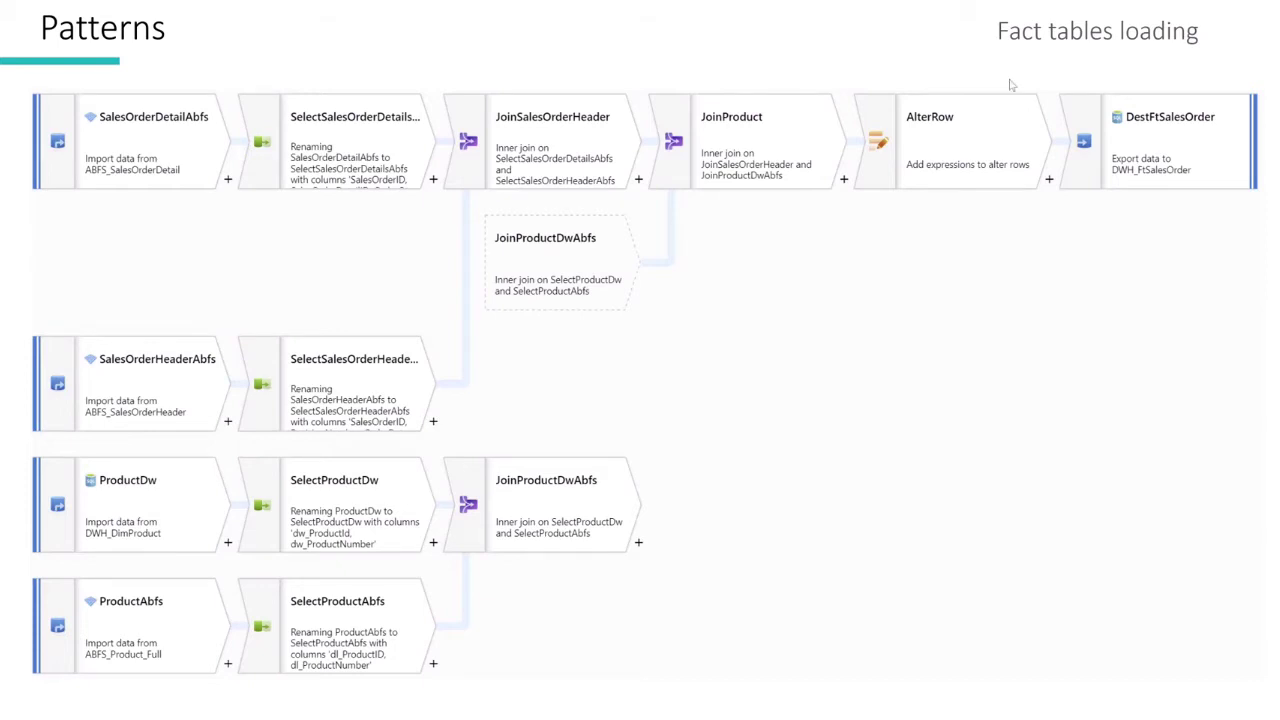
{"action": "key", "text": "Escape"}
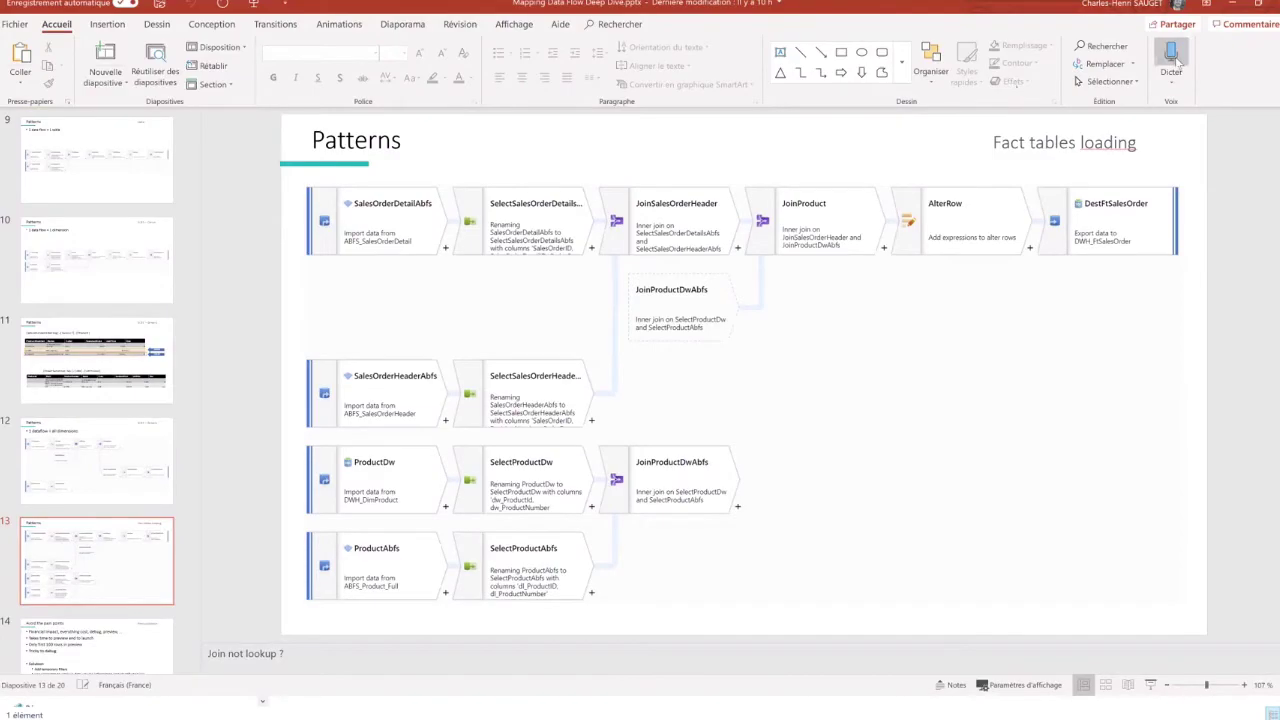
Switch back to Azure Data Factory and open the DF_SalesOrder data flow through Dataflow Meetup's Global and DL to DWH pipelines
{"action": "key", "text": "alt+Tab"}
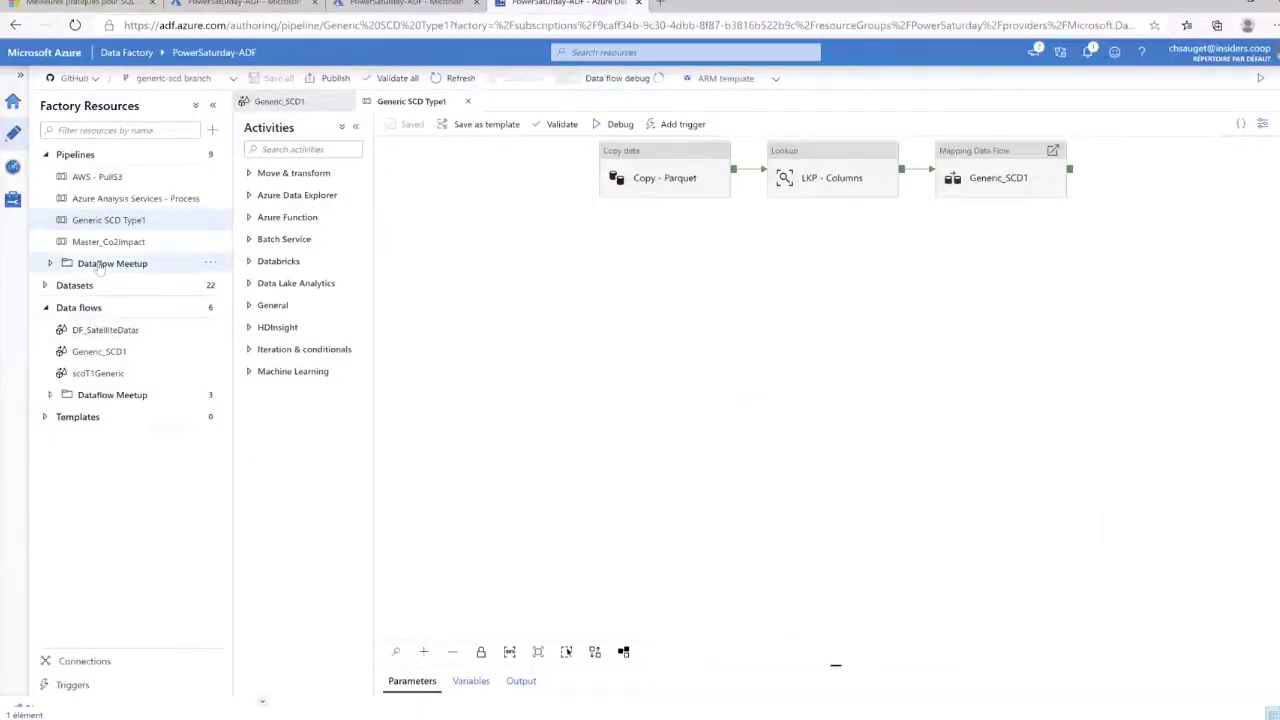
{"action": "left_click", "coordinate": [100, 265]}
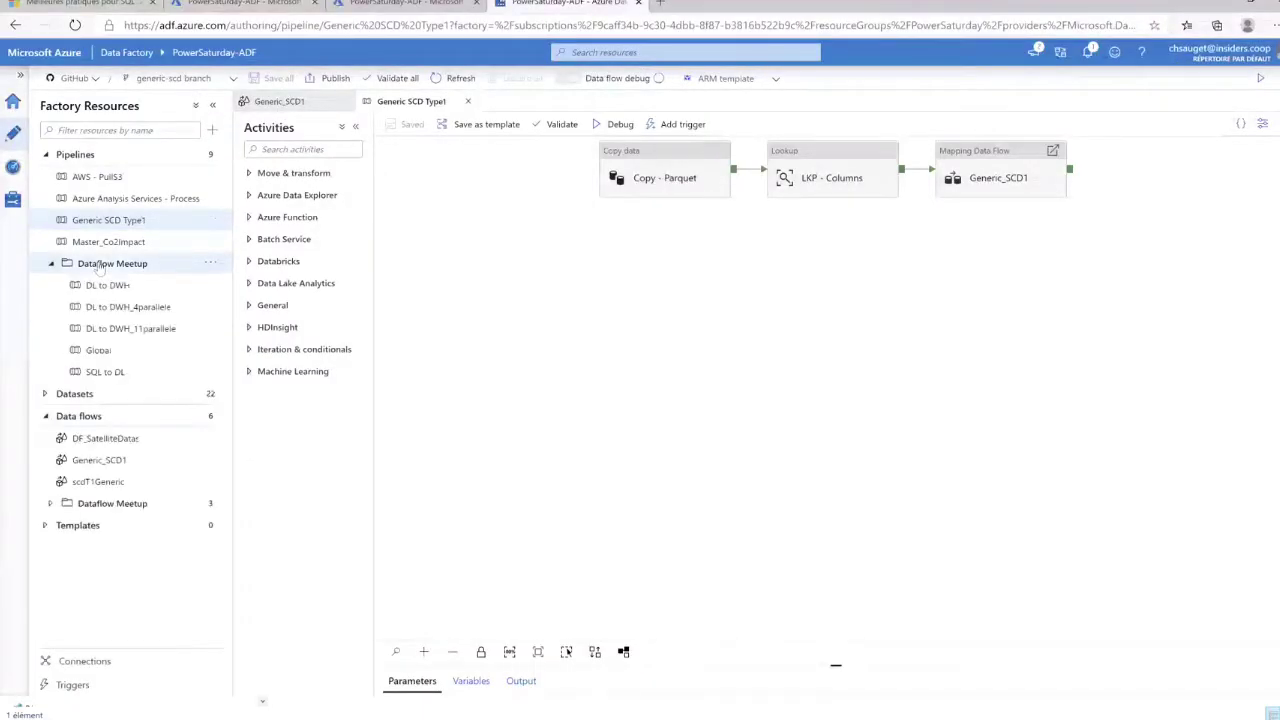
{"action": "left_click", "coordinate": [105, 355]}
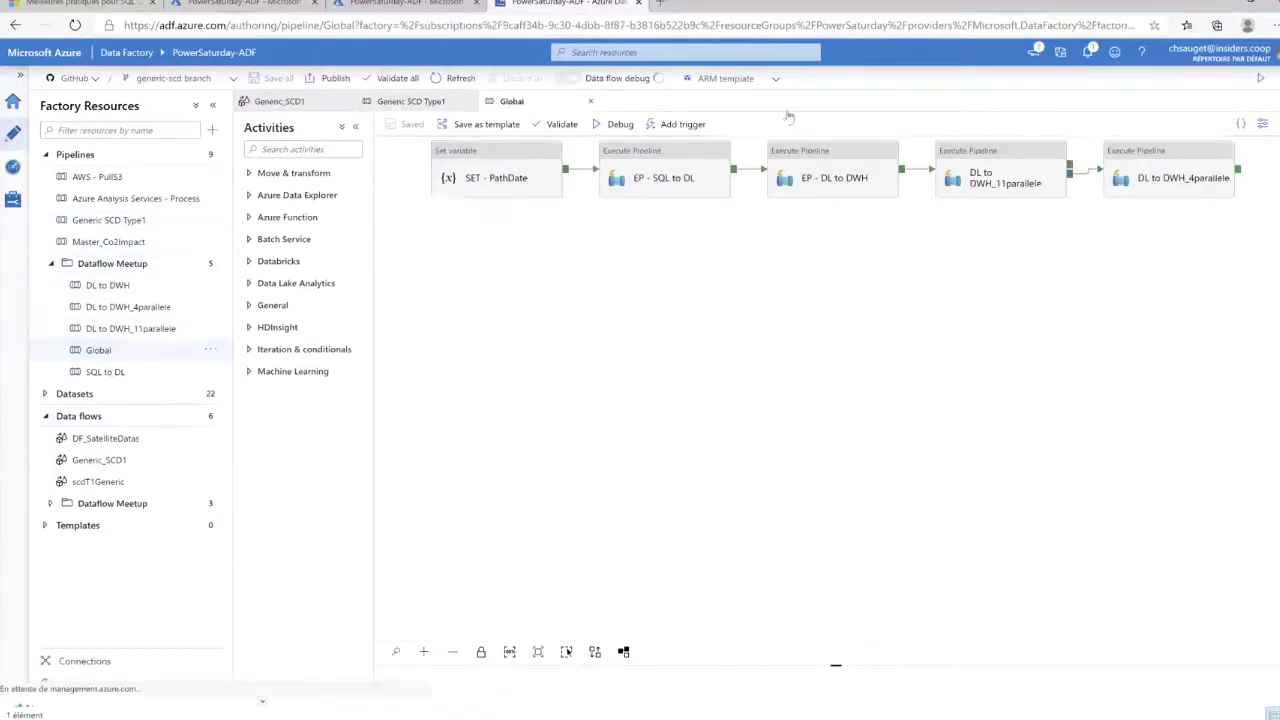
{"action": "double_click", "coordinate": [840, 180]}
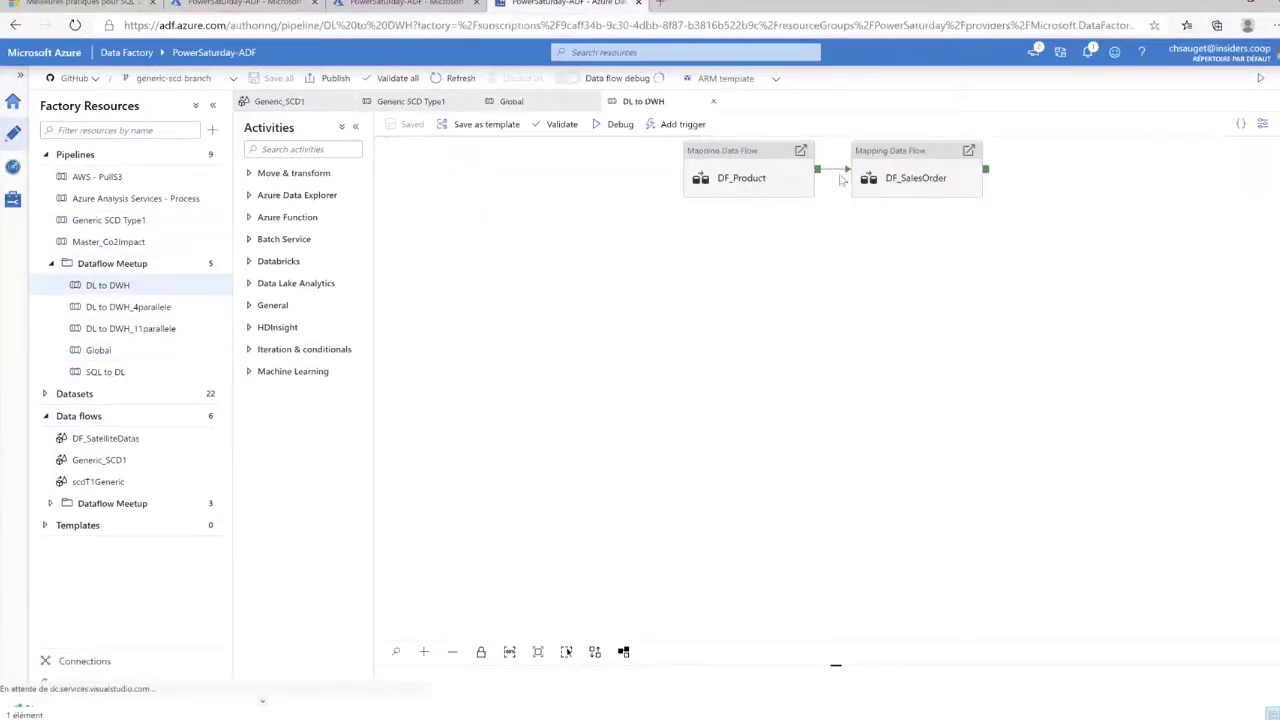
{"action": "double_click", "coordinate": [920, 157]}
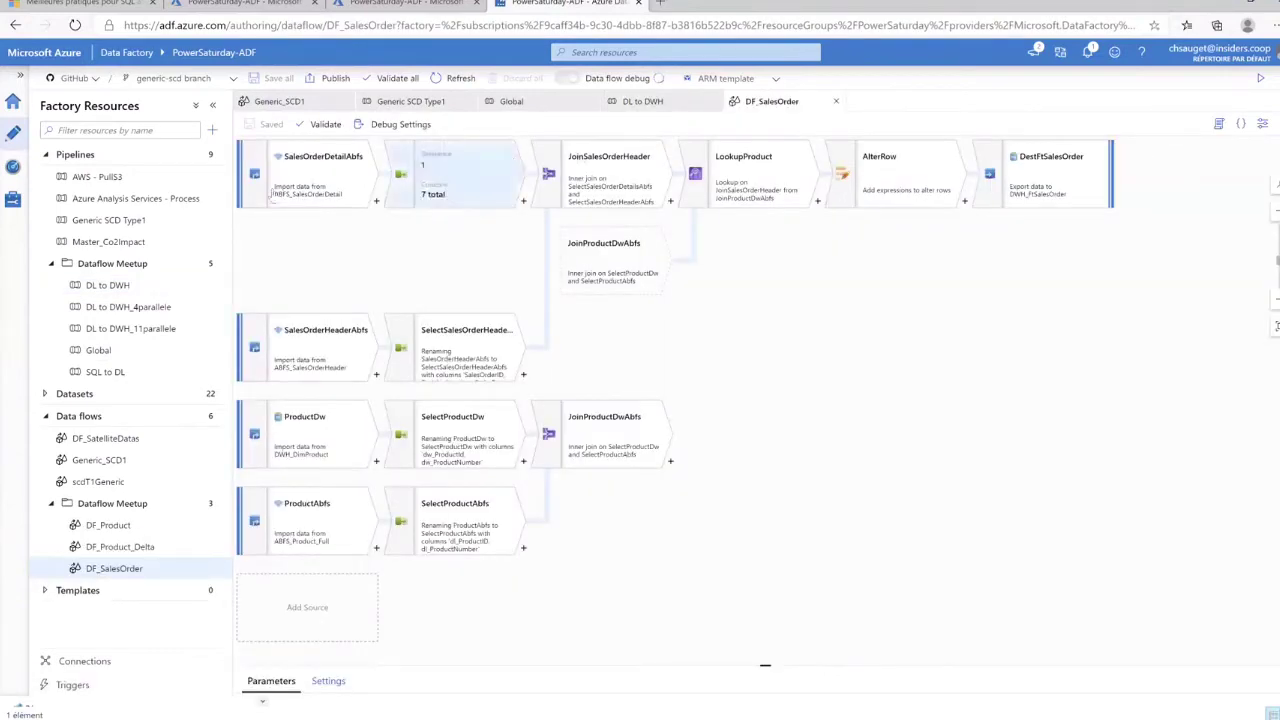
Examine the sales order detail and header sources, their column selections and the JoinSalesOrderHeader join condition
{"action": "left_click", "coordinate": [292, 180]}
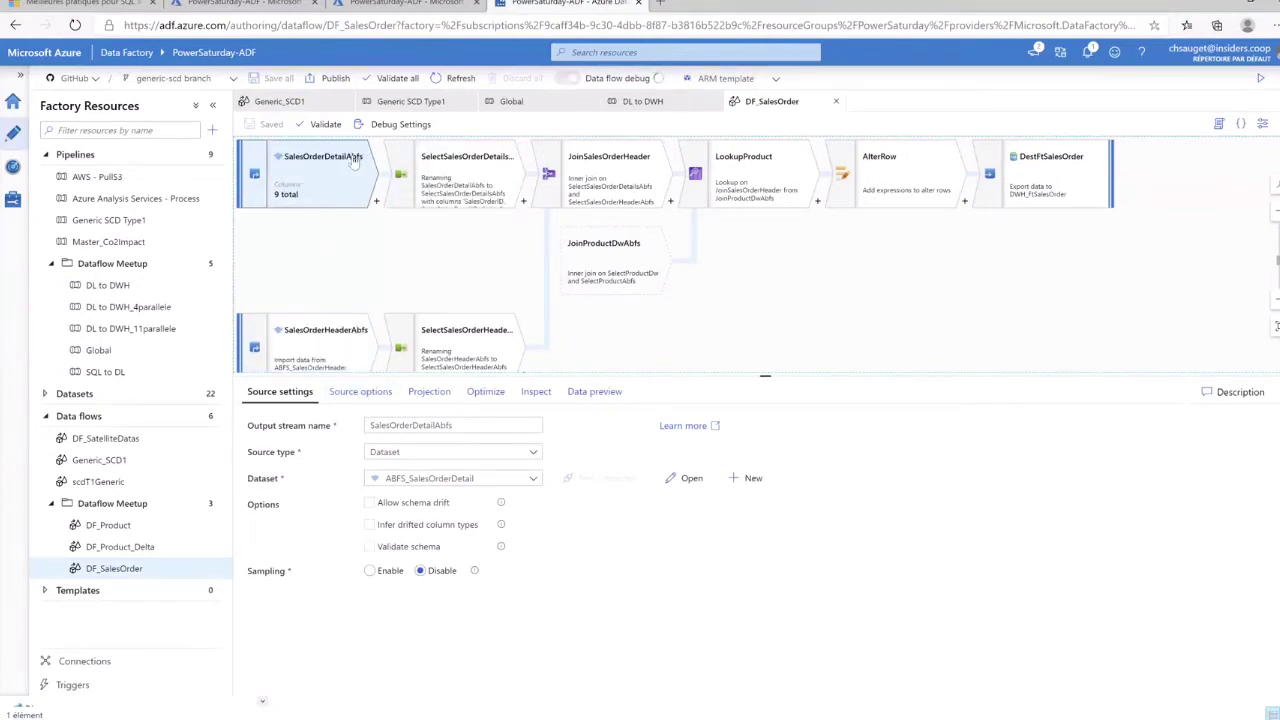
{"action": "left_click", "coordinate": [420, 176]}
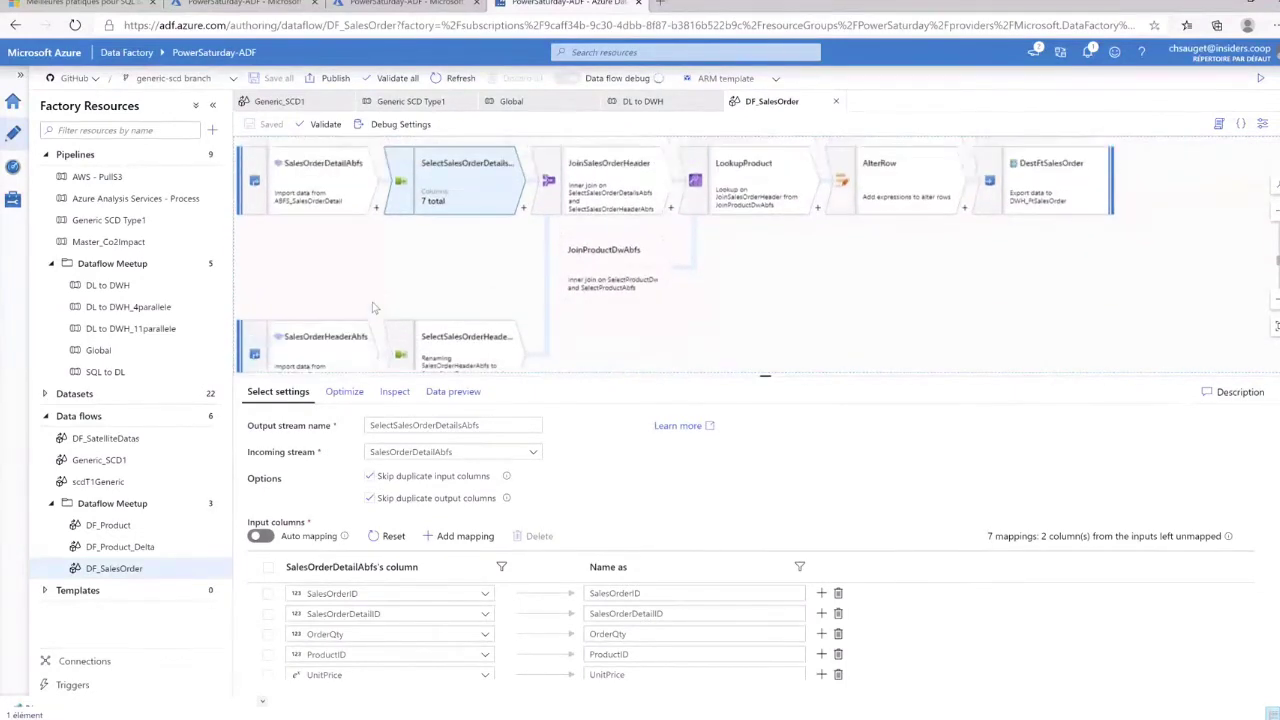
{"action": "left_click", "coordinate": [292, 352]}
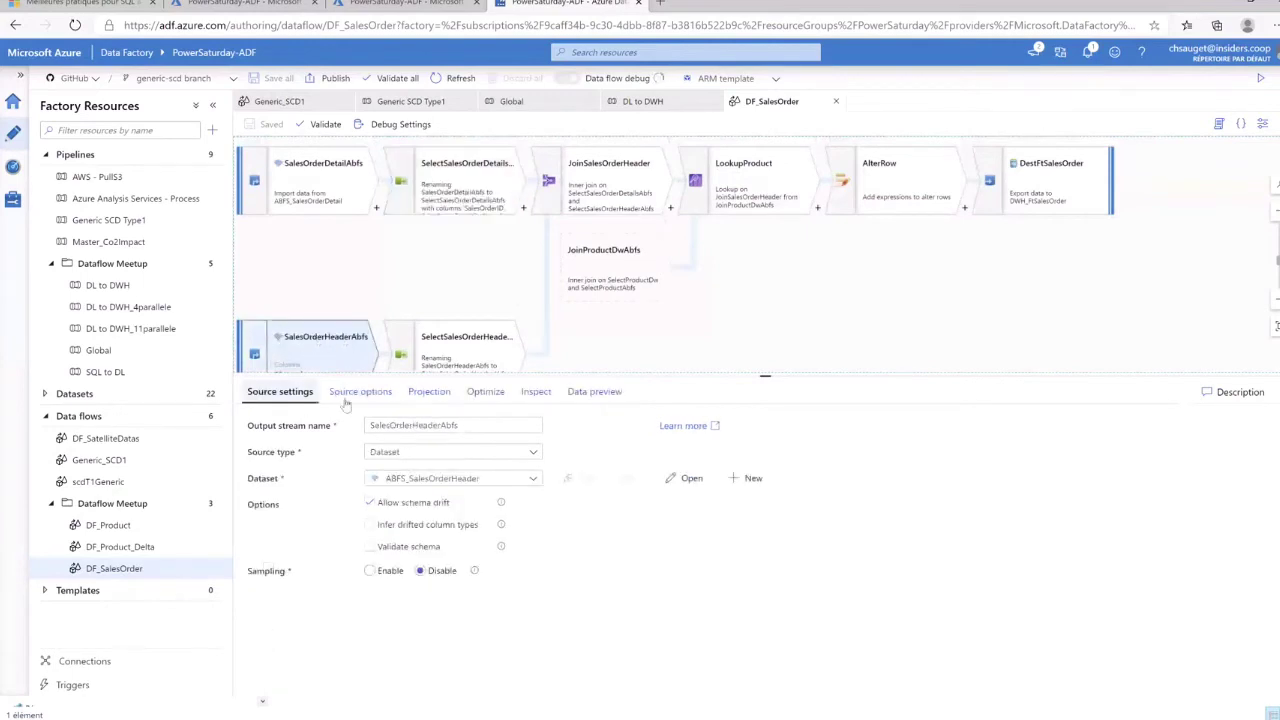
{"action": "left_click", "coordinate": [446, 356]}
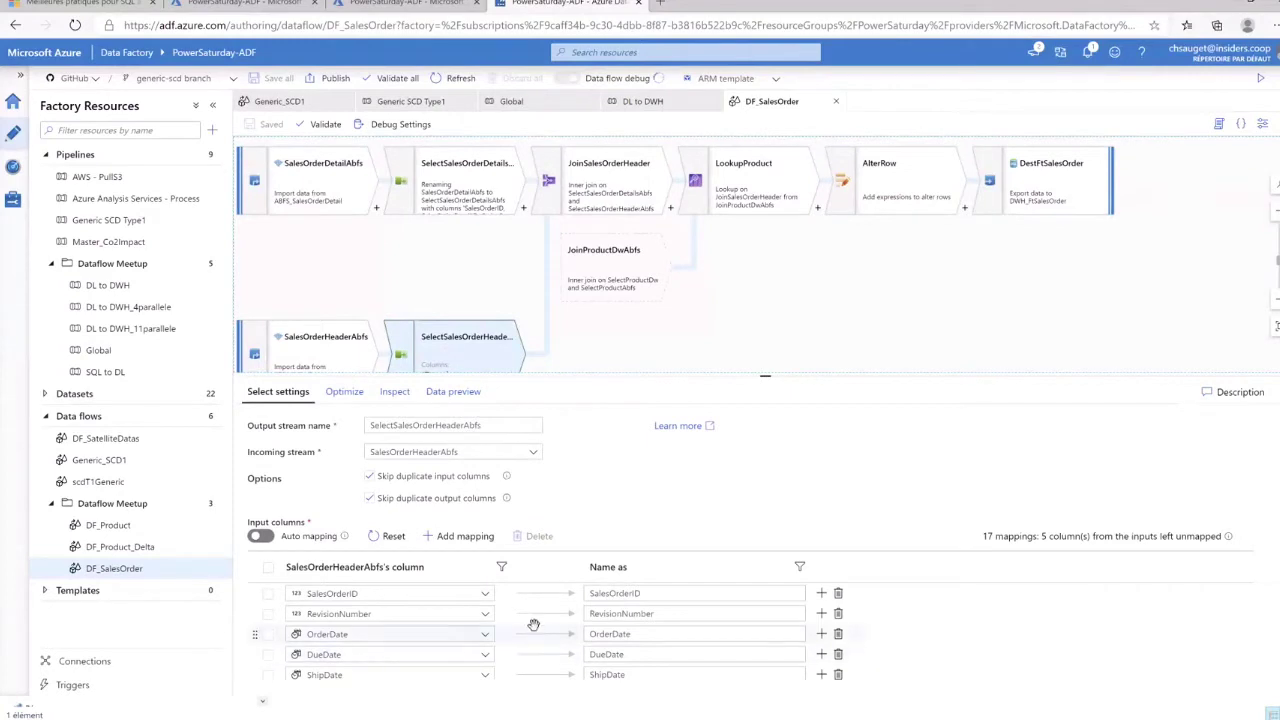
{"action": "left_click", "coordinate": [615, 195]}
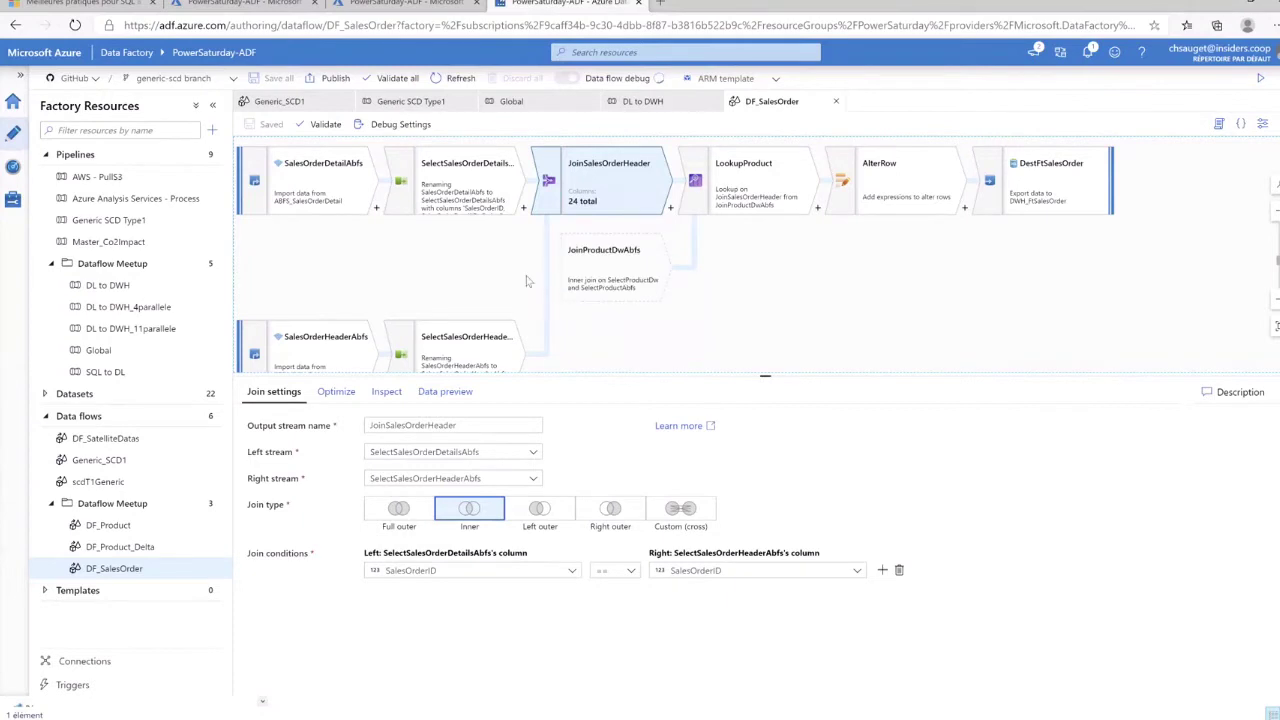
Examine the ProductDw and ProductAbfs branches' renamed columns and the JoinProductDwAbfs join on product number
{"action": "scroll", "coordinate": [600, 260], "scroll_direction": "down", "scroll_amount": 3}
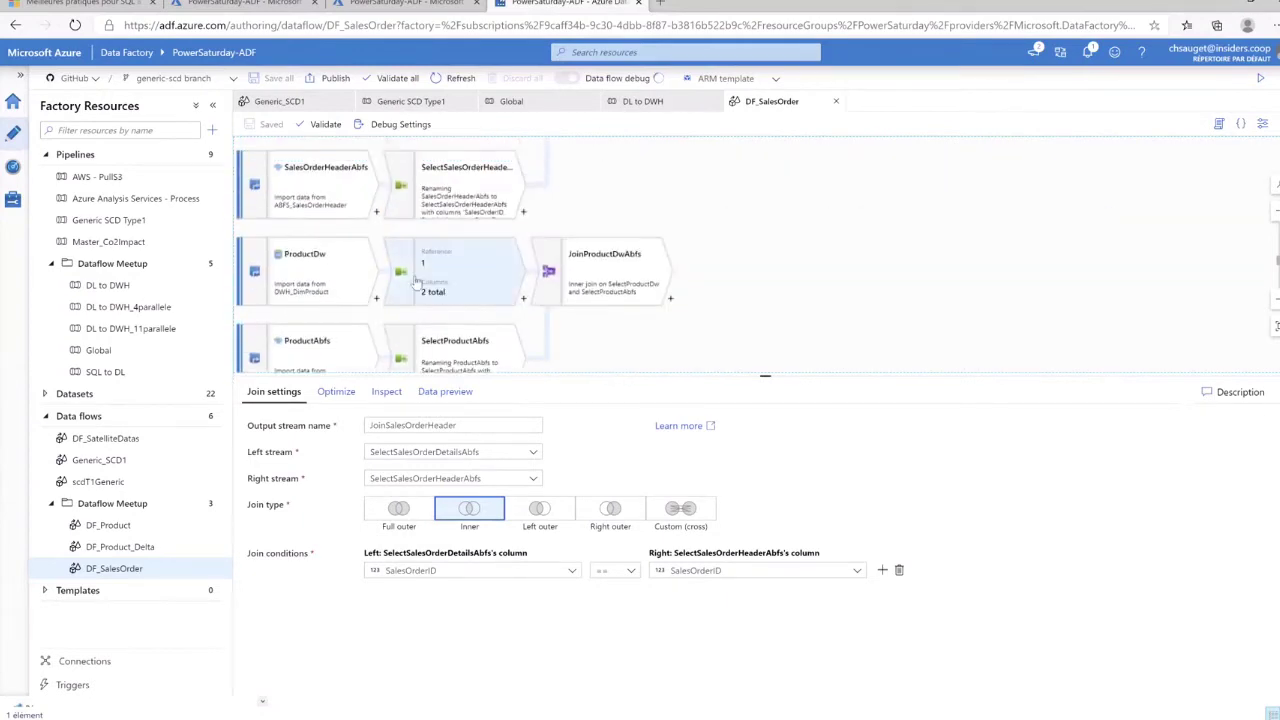
{"action": "left_click", "coordinate": [318, 252]}
{"action": "left_click", "coordinate": [463, 249]}
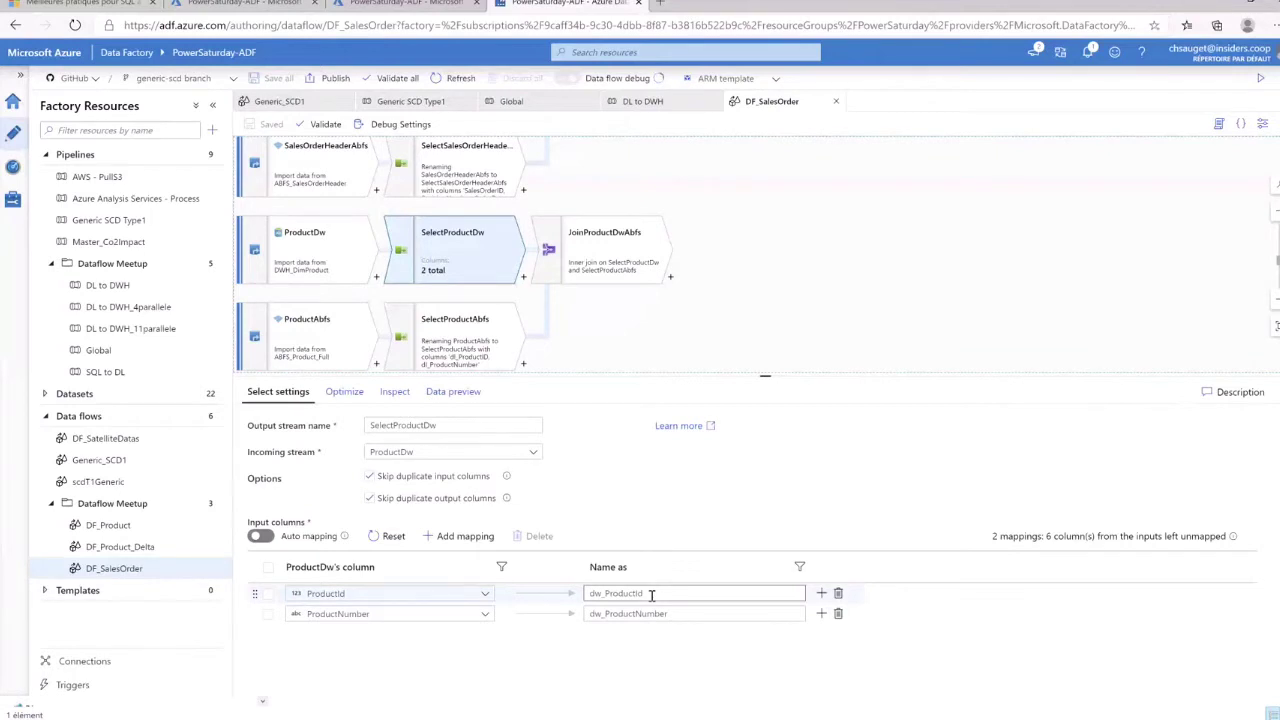
{"action": "left_click", "coordinate": [455, 340]}
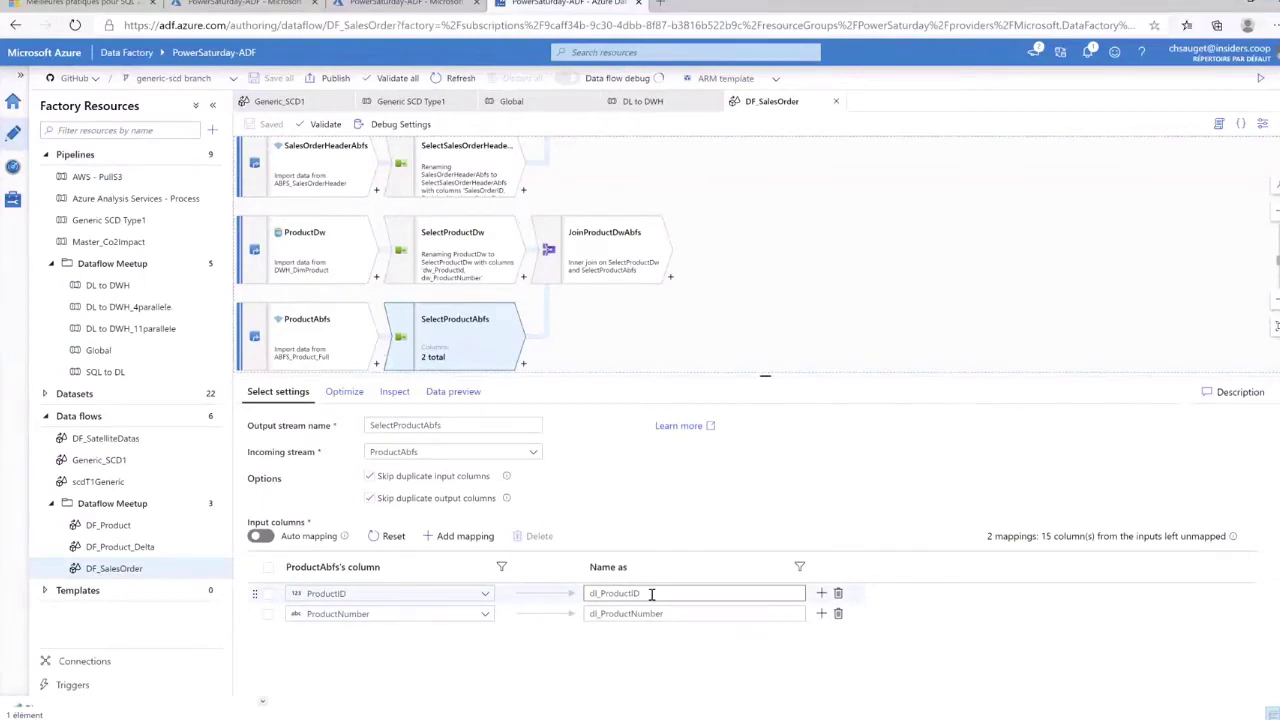
{"action": "left_click", "coordinate": [533, 233]}
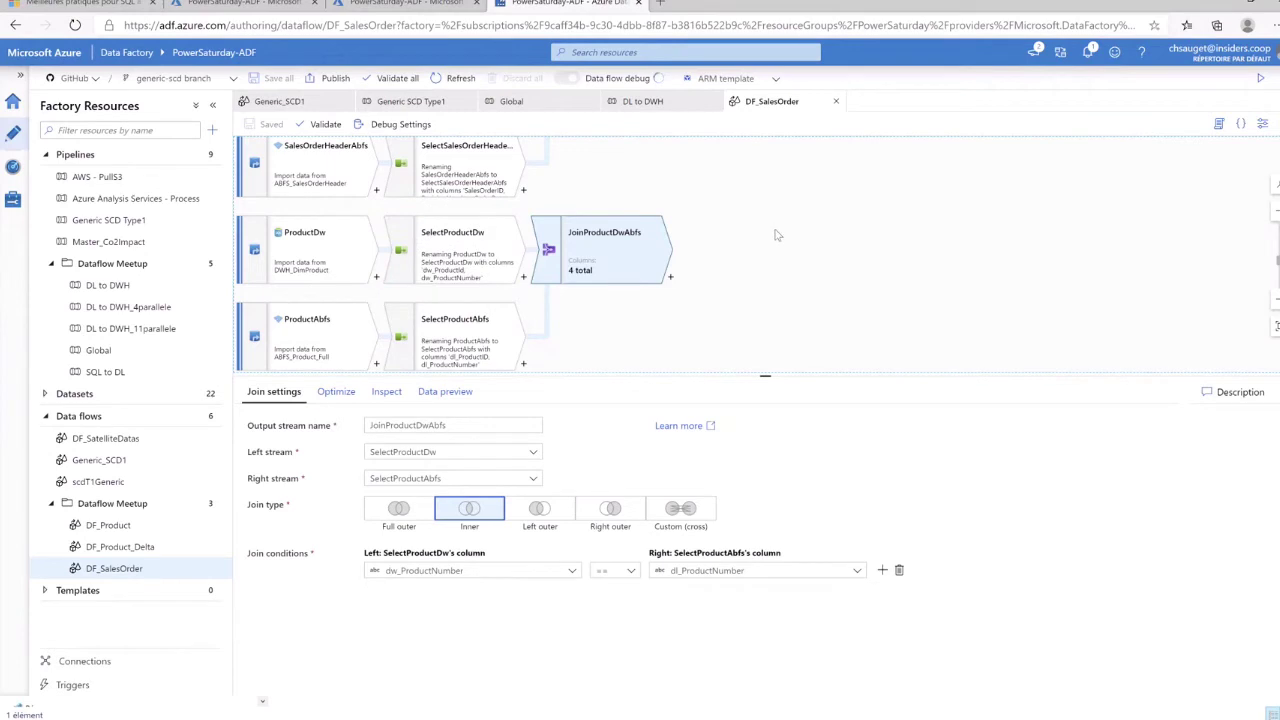
Examine LookupProduct's lookup condition and AlterRow's insert condition
{"action": "scroll", "coordinate": [777, 235], "scroll_direction": "up", "scroll_amount": 5}
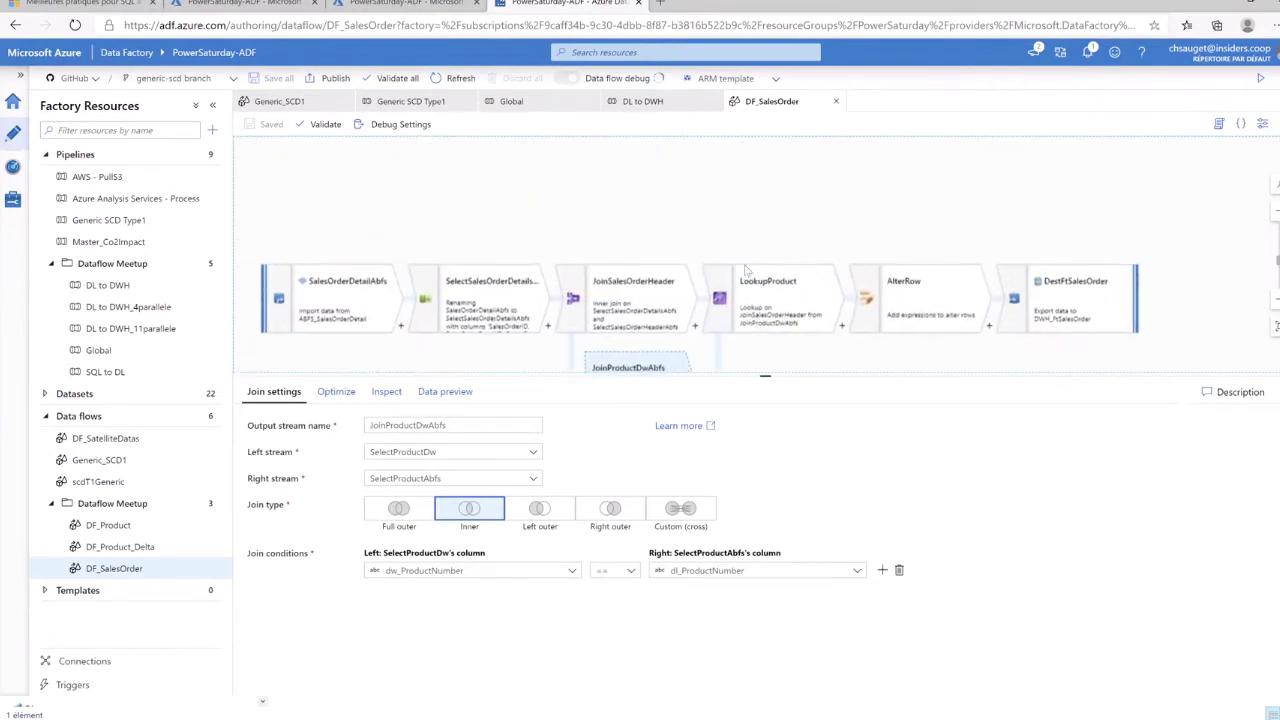
{"action": "left_click", "coordinate": [748, 275]}
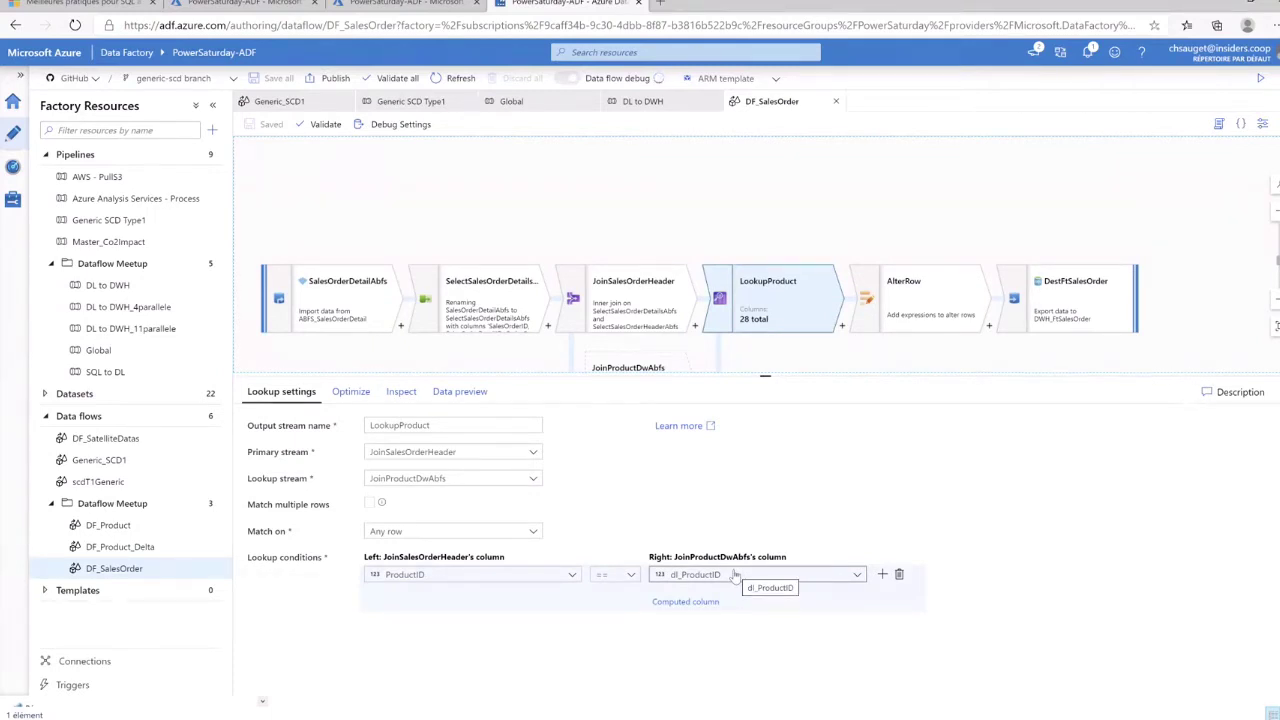
{"action": "left_click", "coordinate": [1043, 291]}
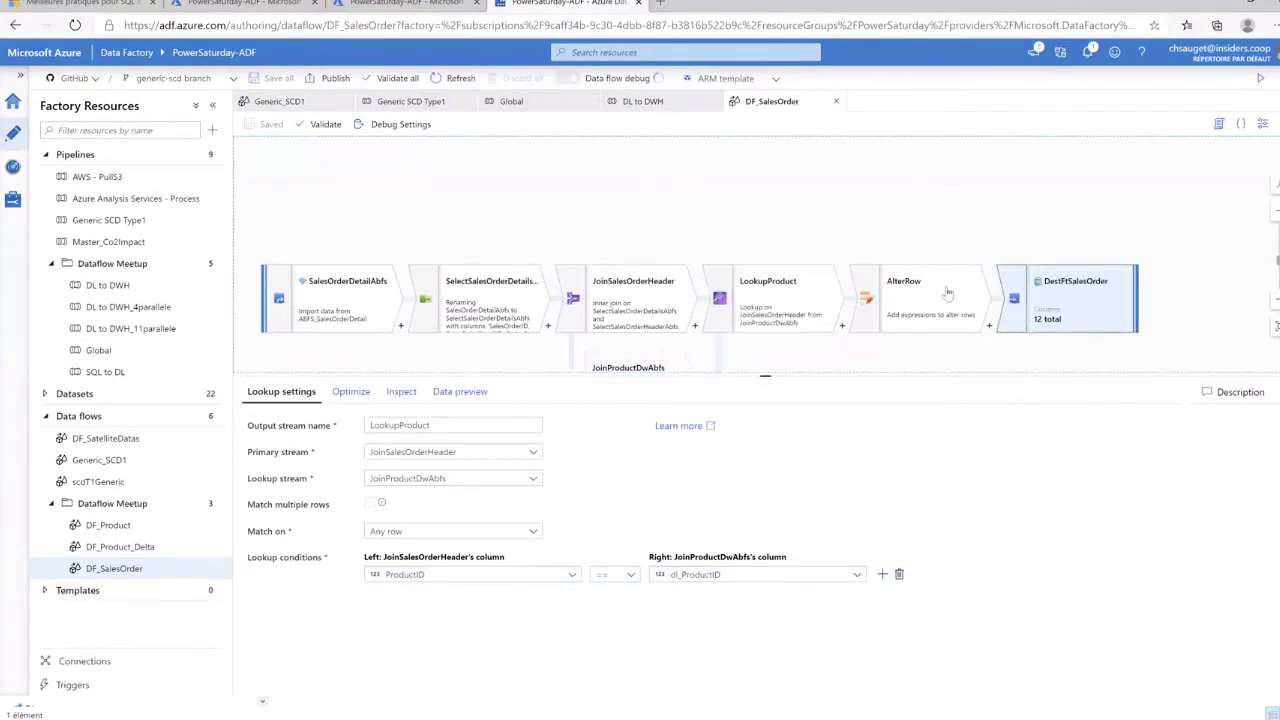
{"action": "left_click", "coordinate": [912, 300]}
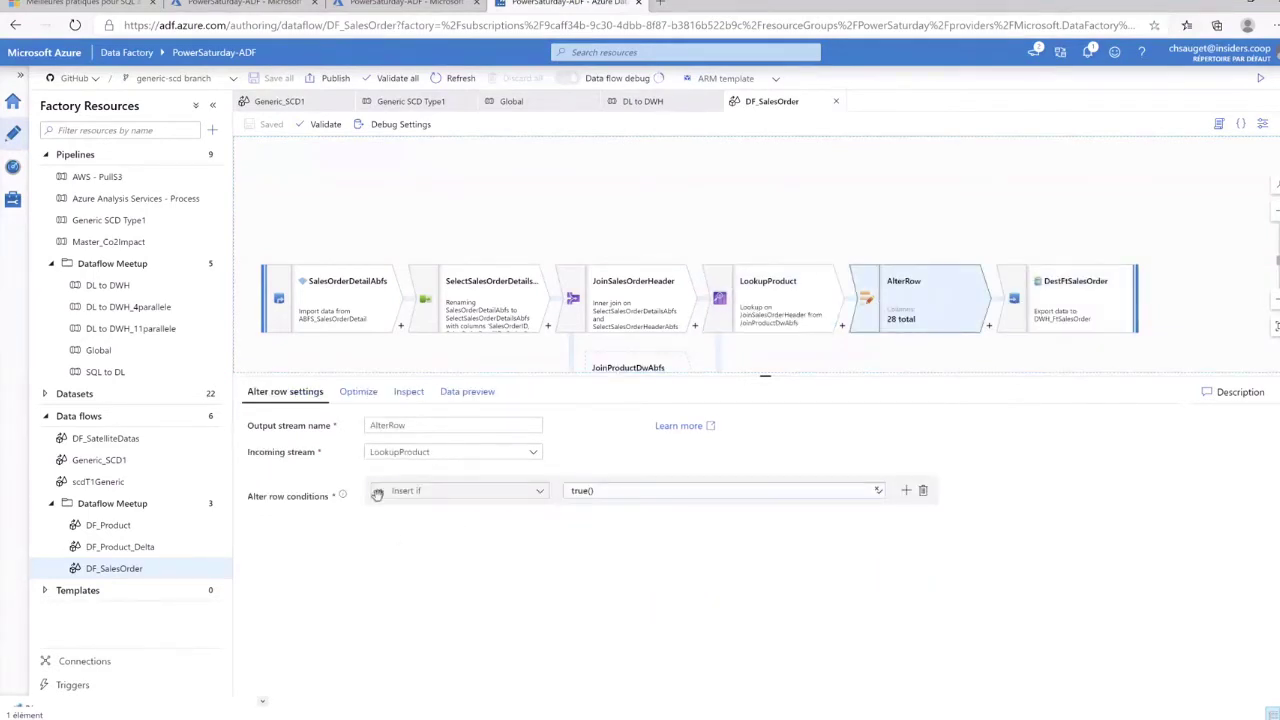
Review DestFtSalesOrder's dataset, update method, table action and the full list of its column mappings
{"action": "left_click", "coordinate": [1055, 300]}
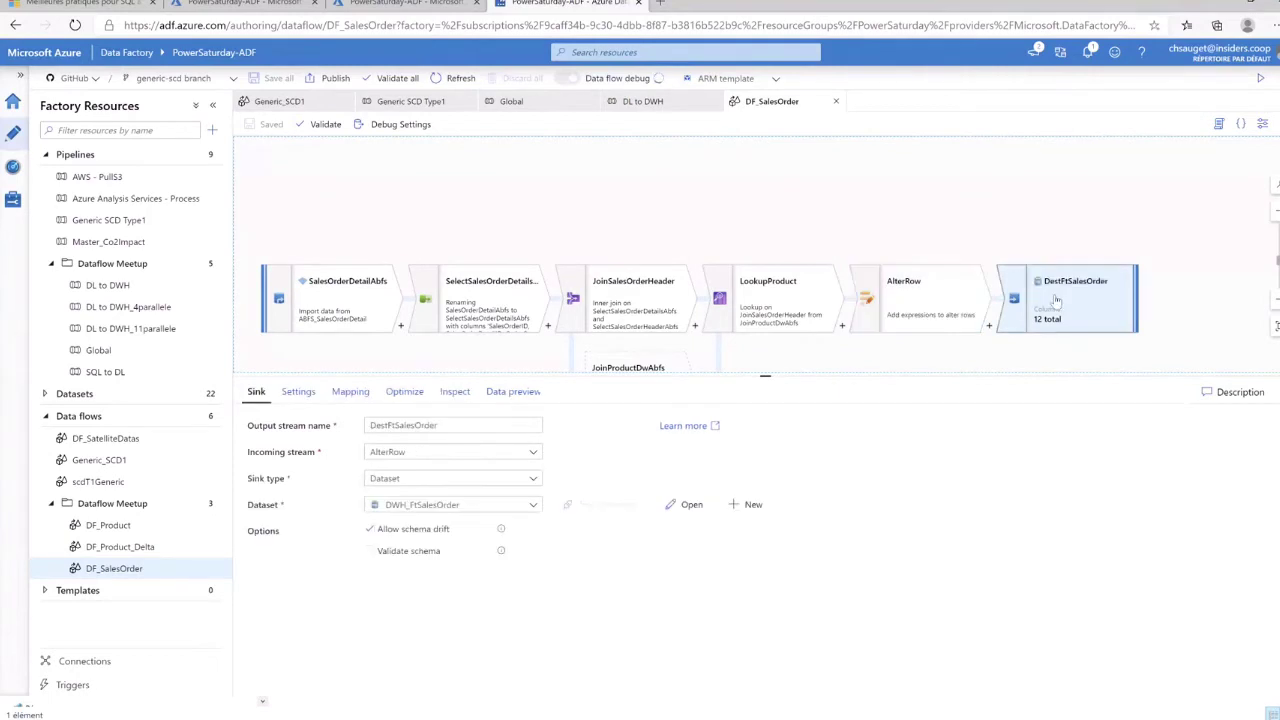
{"action": "left_click", "coordinate": [292, 396]}
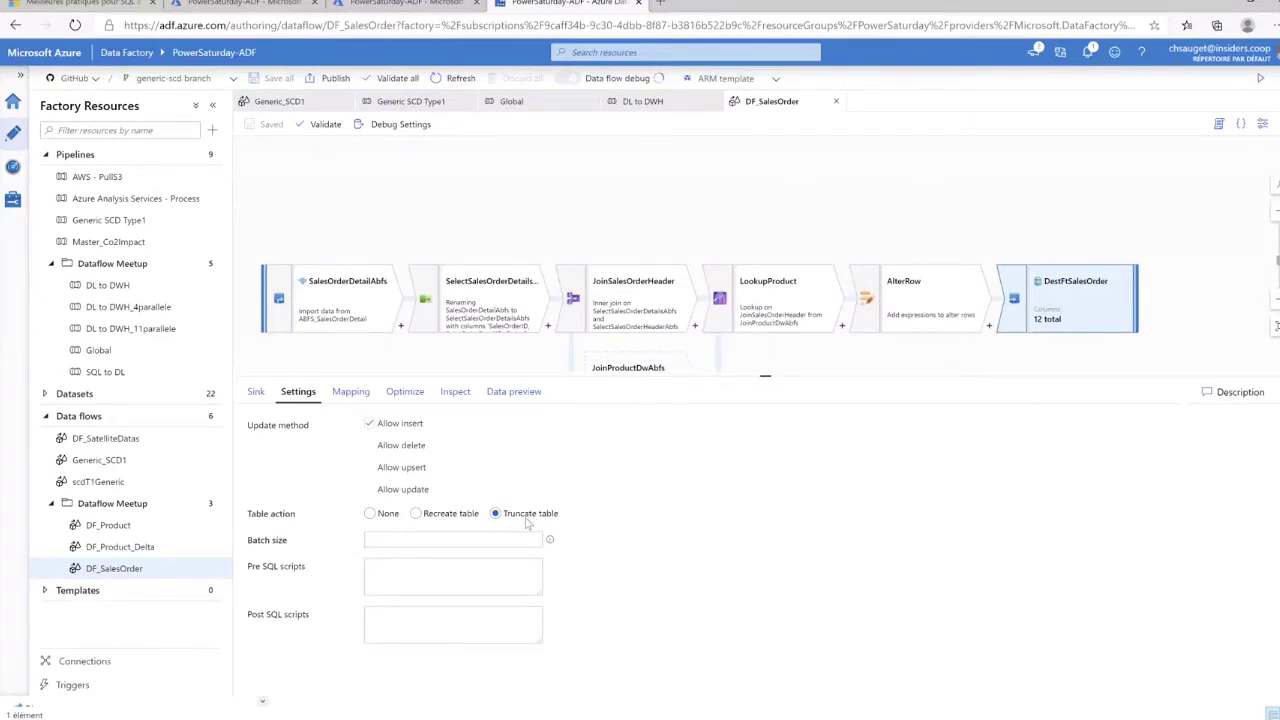
{"action": "left_click", "coordinate": [352, 392]}
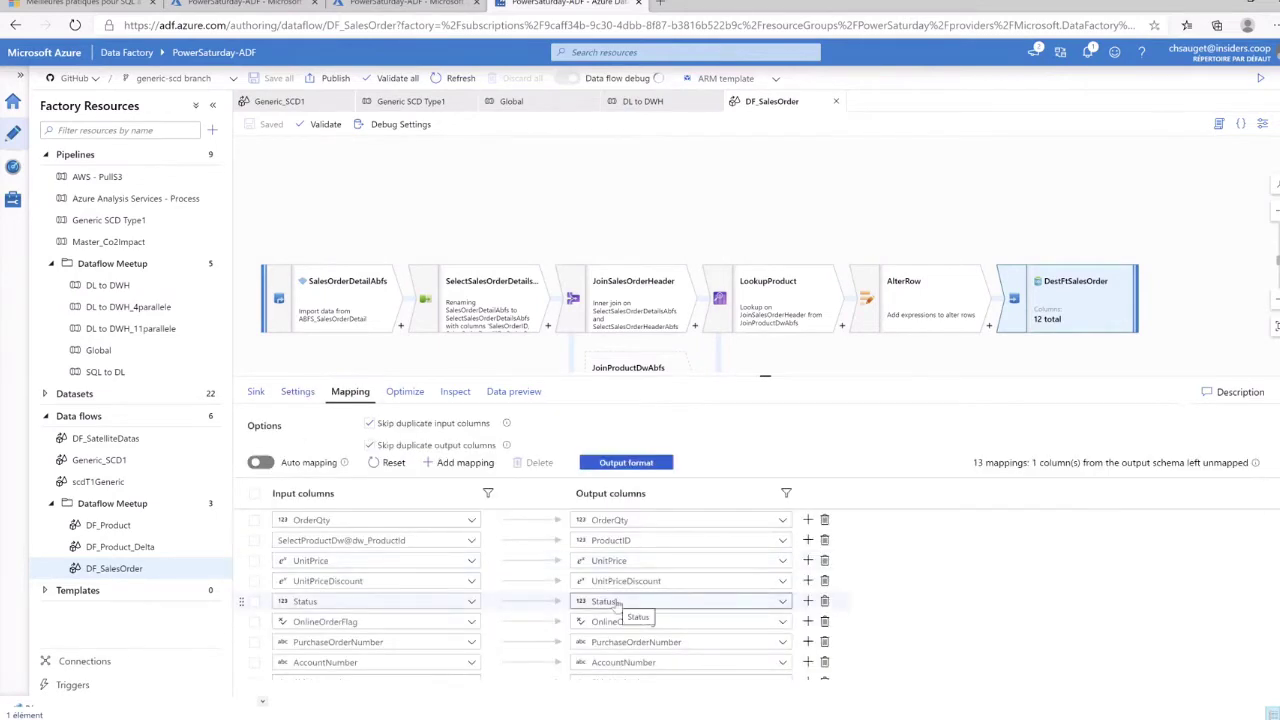
{"action": "scroll", "coordinate": [617, 603], "scroll_direction": "down", "scroll_amount": 2}
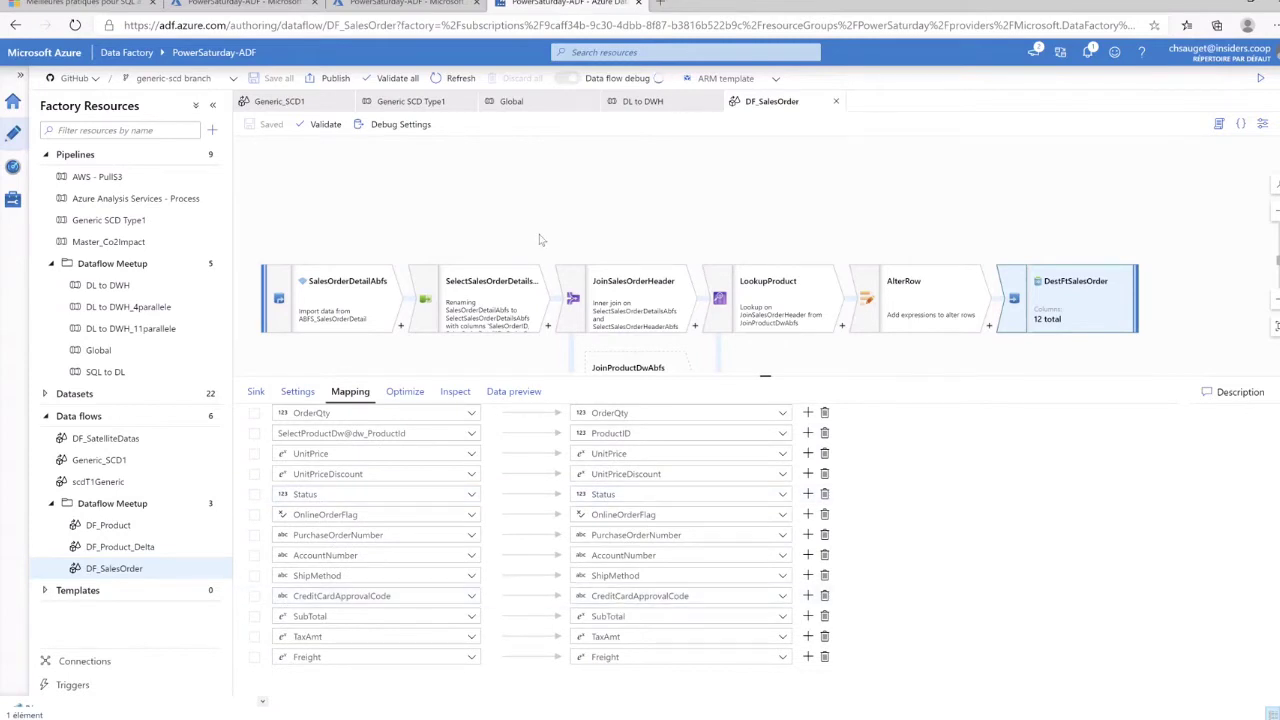
{"action": "scroll", "coordinate": [540, 240], "scroll_direction": "down", "scroll_amount": 3}
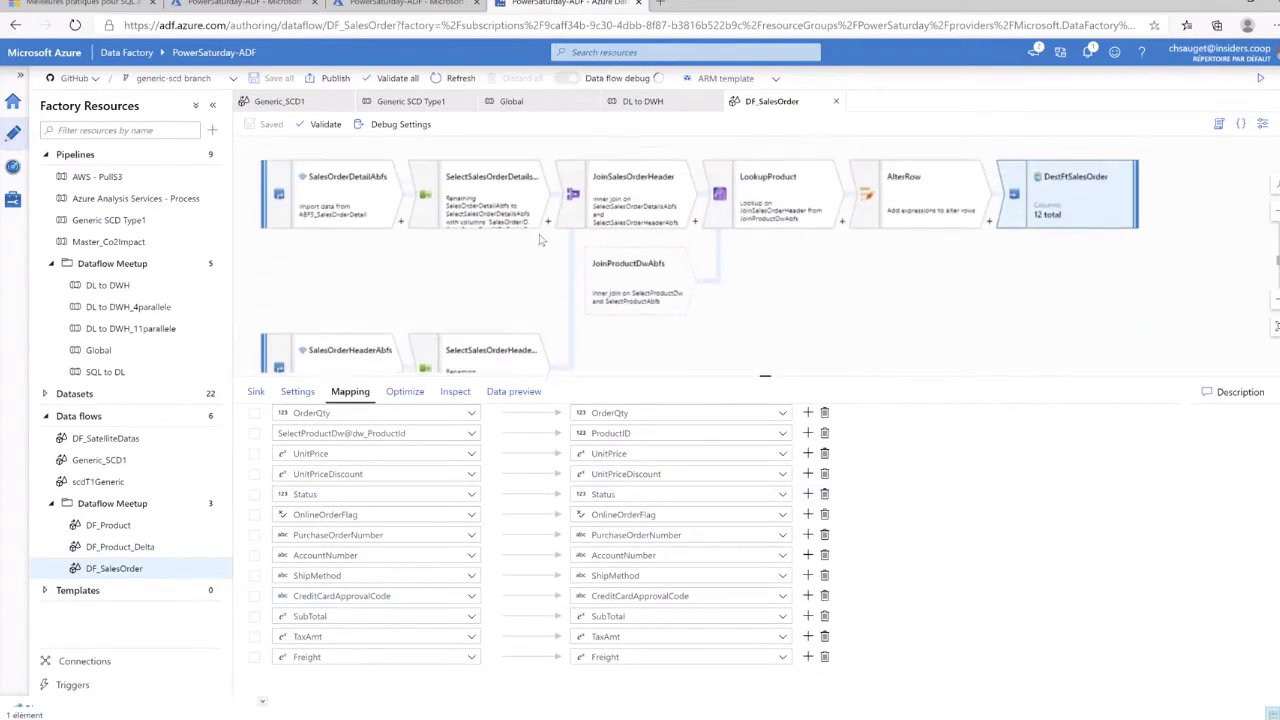
{"action": "scroll", "coordinate": [540, 240], "scroll_direction": "up", "scroll_amount": 1}
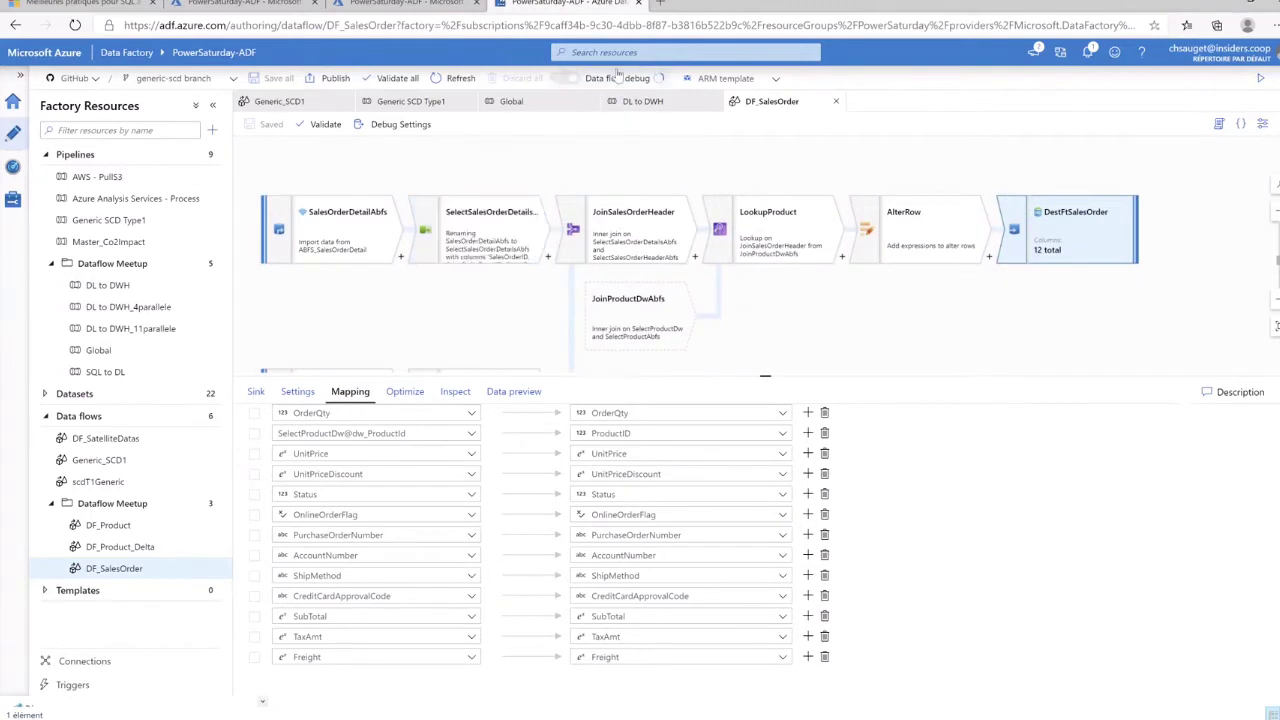
{"action": "right_click", "coordinate": [603, 5]}
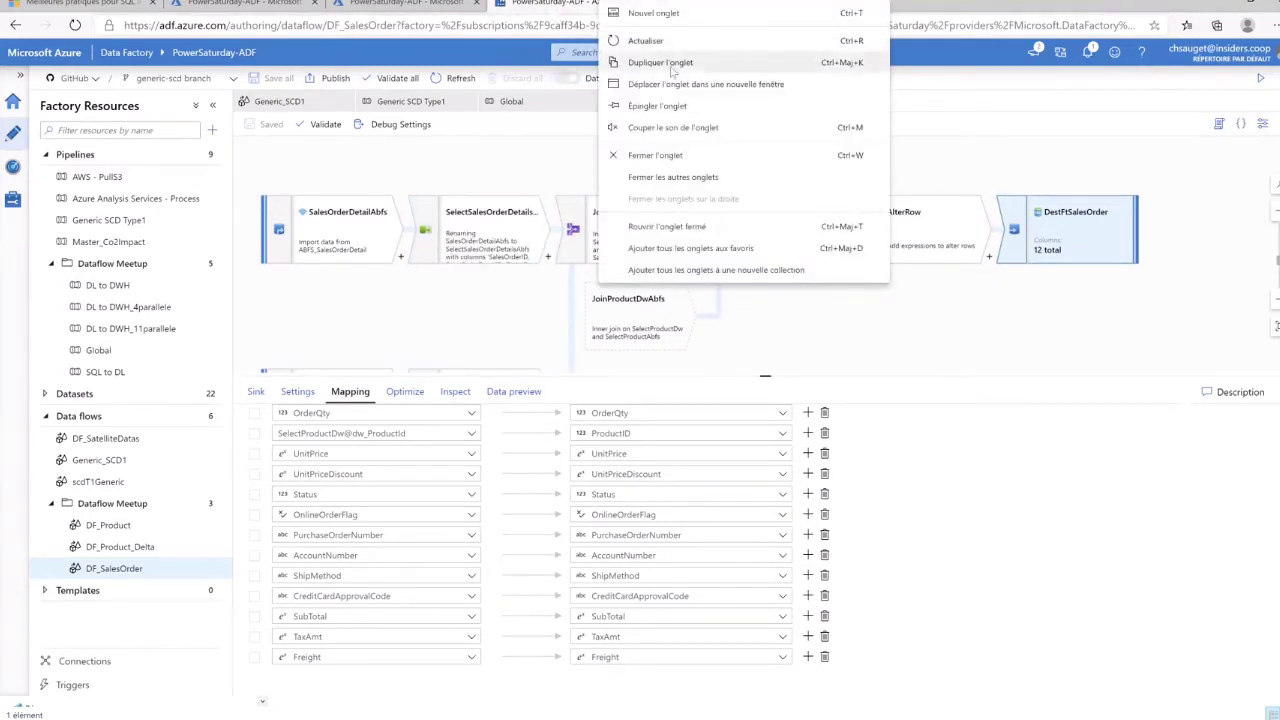
{"action": "left_click", "coordinate": [562, 5]}
{"action": "left_click", "coordinate": [597, 28]}
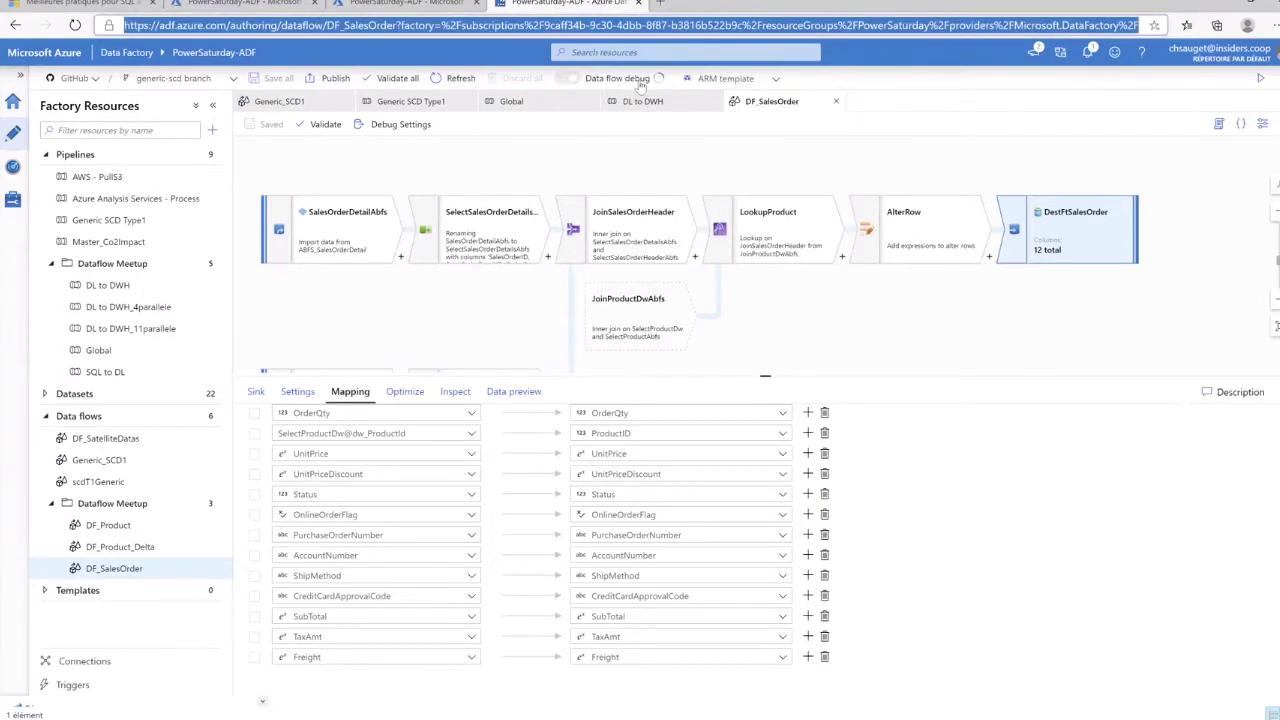
{"action": "left_click", "coordinate": [645, 87]}
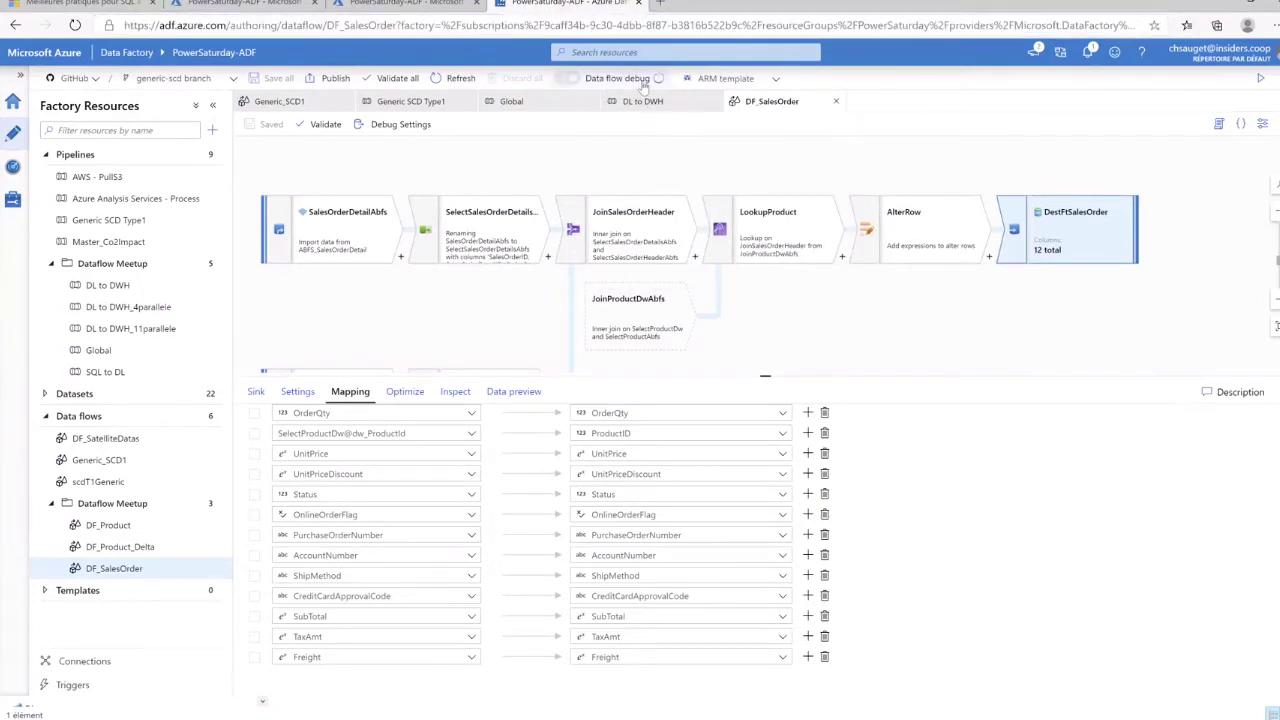
{"action": "left_click", "coordinate": [680, 22]}
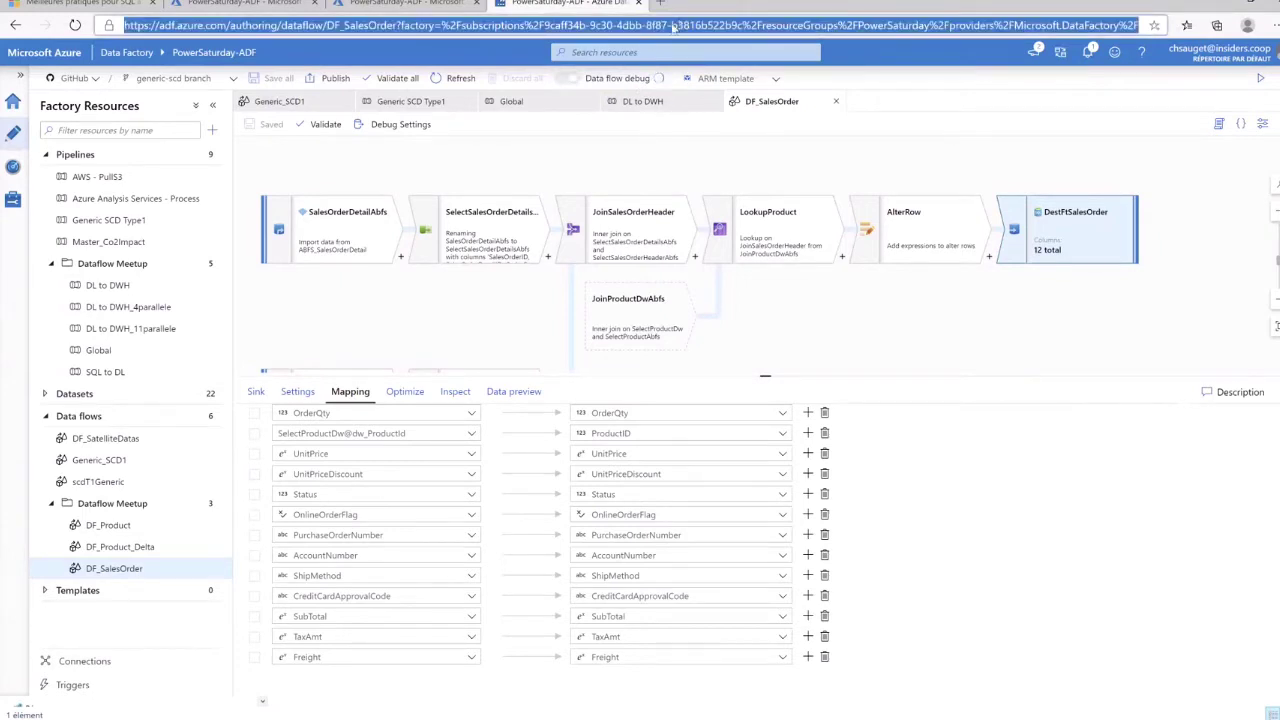
{"action": "right_click", "coordinate": [578, 8]}
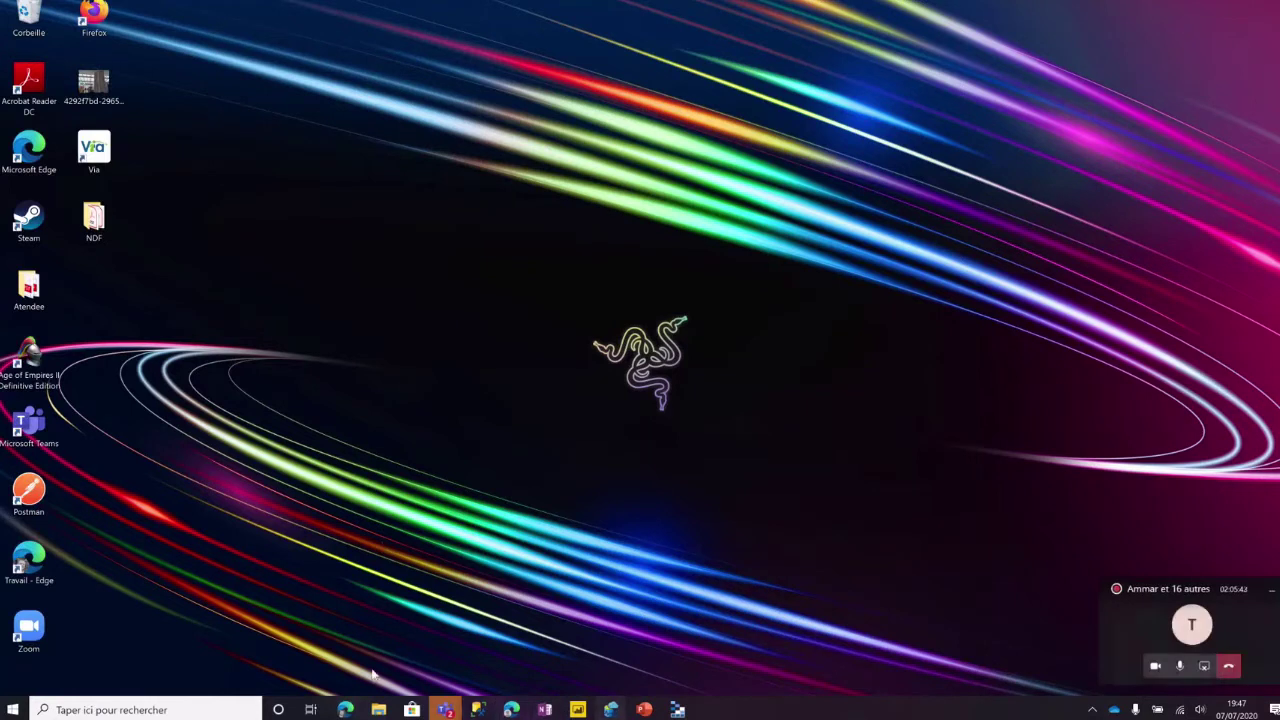
{"action": "right_click", "coordinate": [346, 710]}
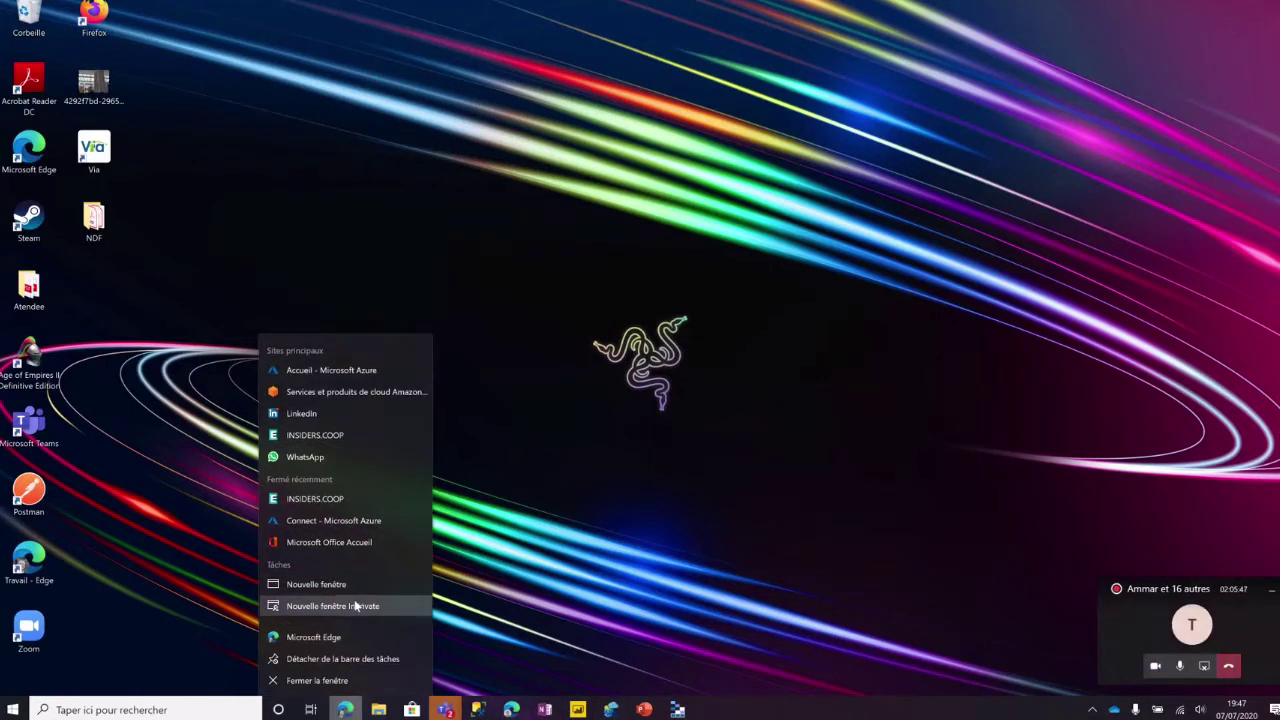
{"action": "left_click", "coordinate": [355, 606]}
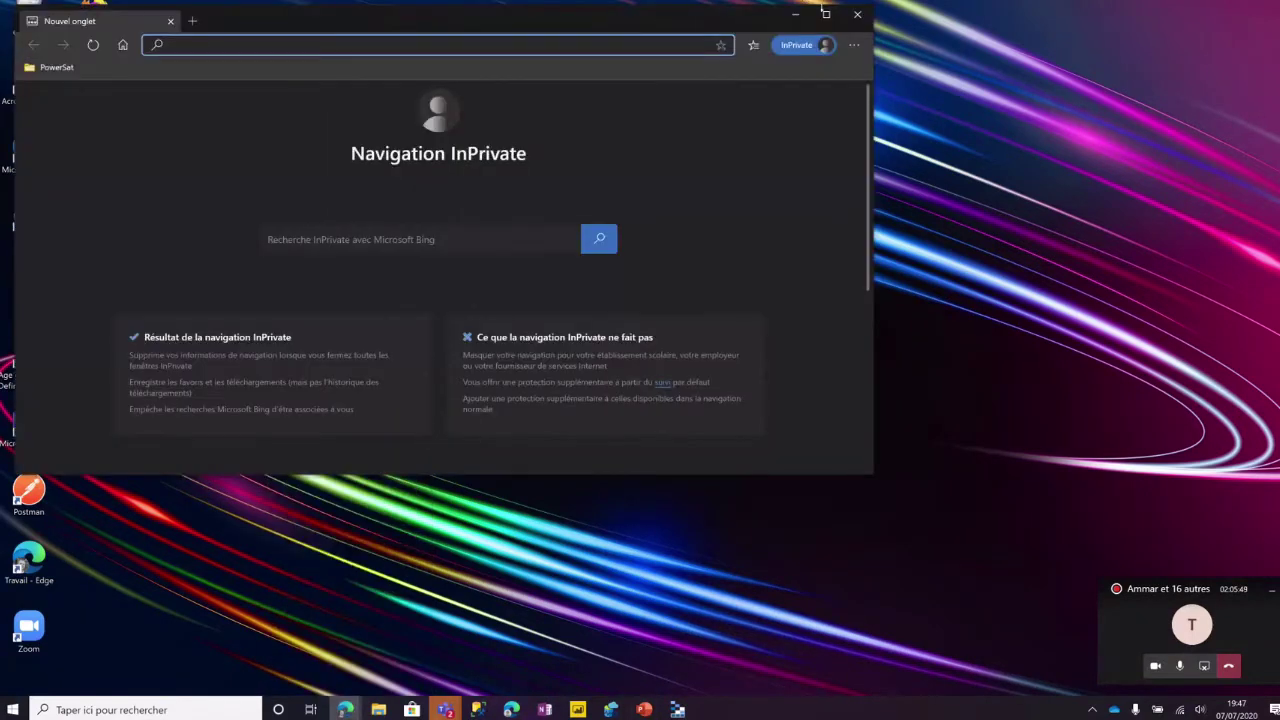
{"action": "left_click", "coordinate": [857, 14]}
{"action": "left_click", "coordinate": [345, 710]}
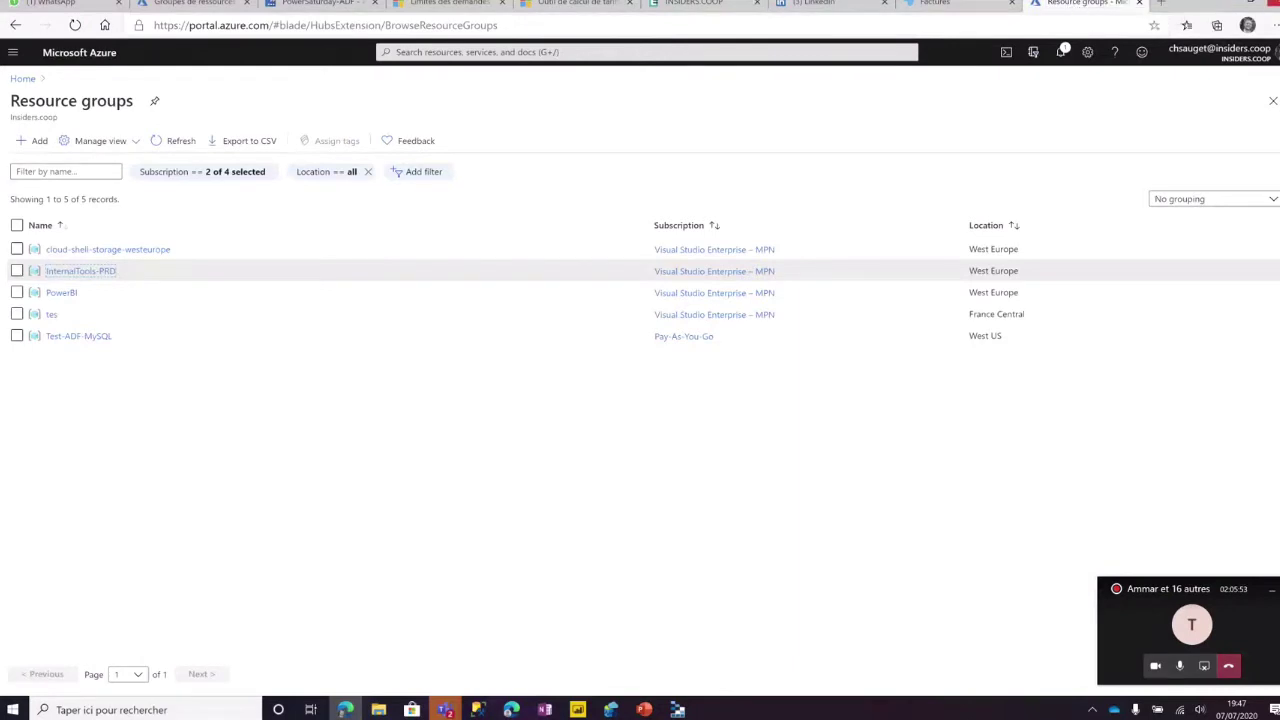
{"action": "left_click", "coordinate": [1272, 3]}
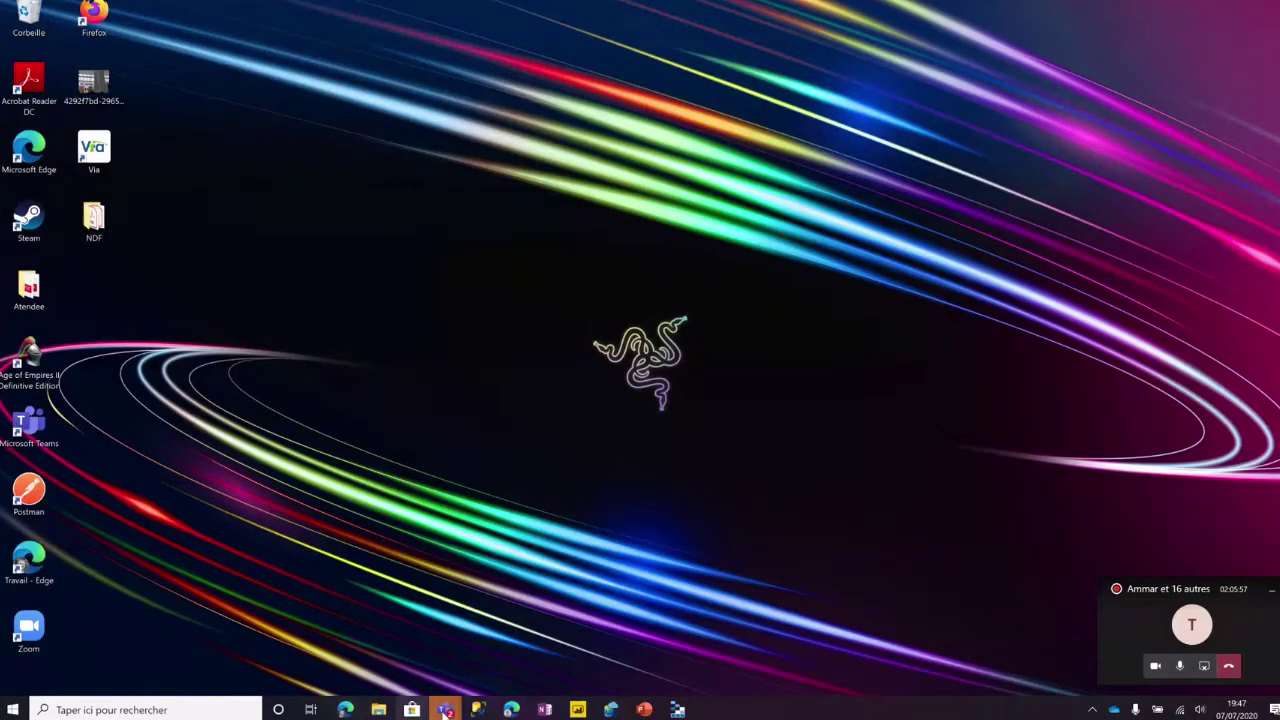
Close the browser window showing DF_SalesOrder and open the Azure portal at portal.azure.com in a new Microsoft Edge window
{"action": "left_click", "coordinate": [511, 709]}
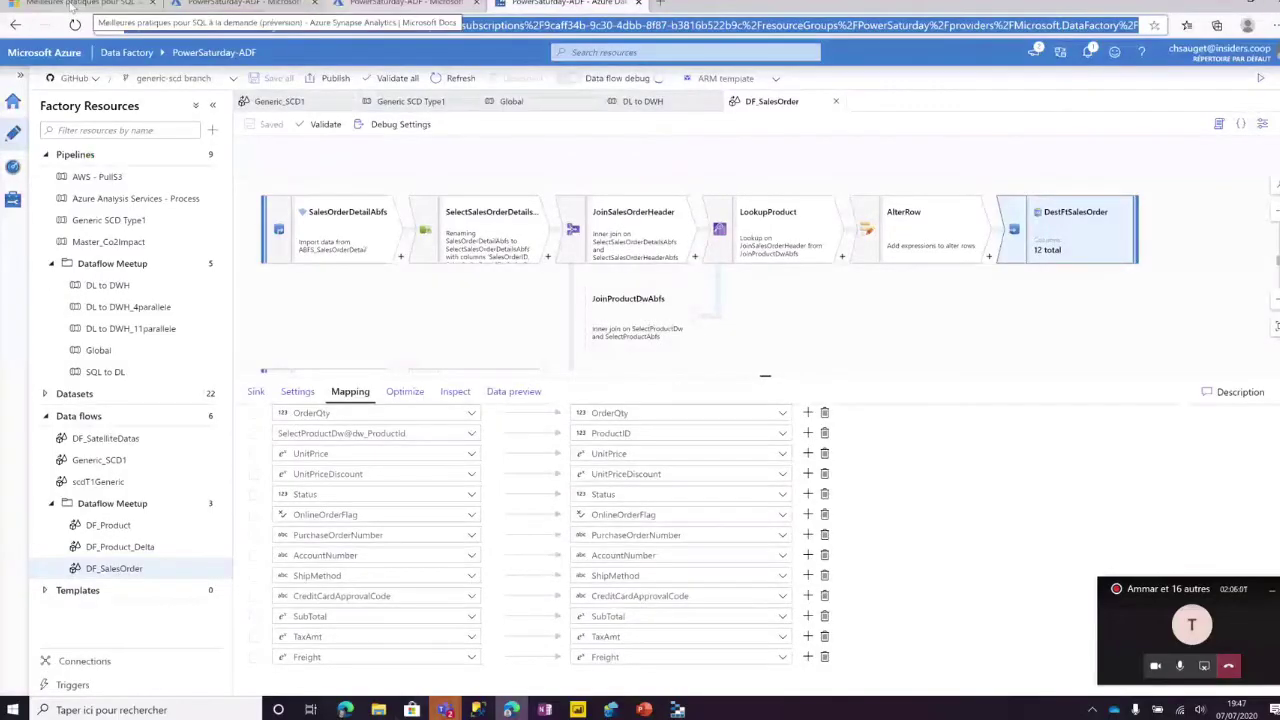
{"action": "key", "text": "ctrl+l"}
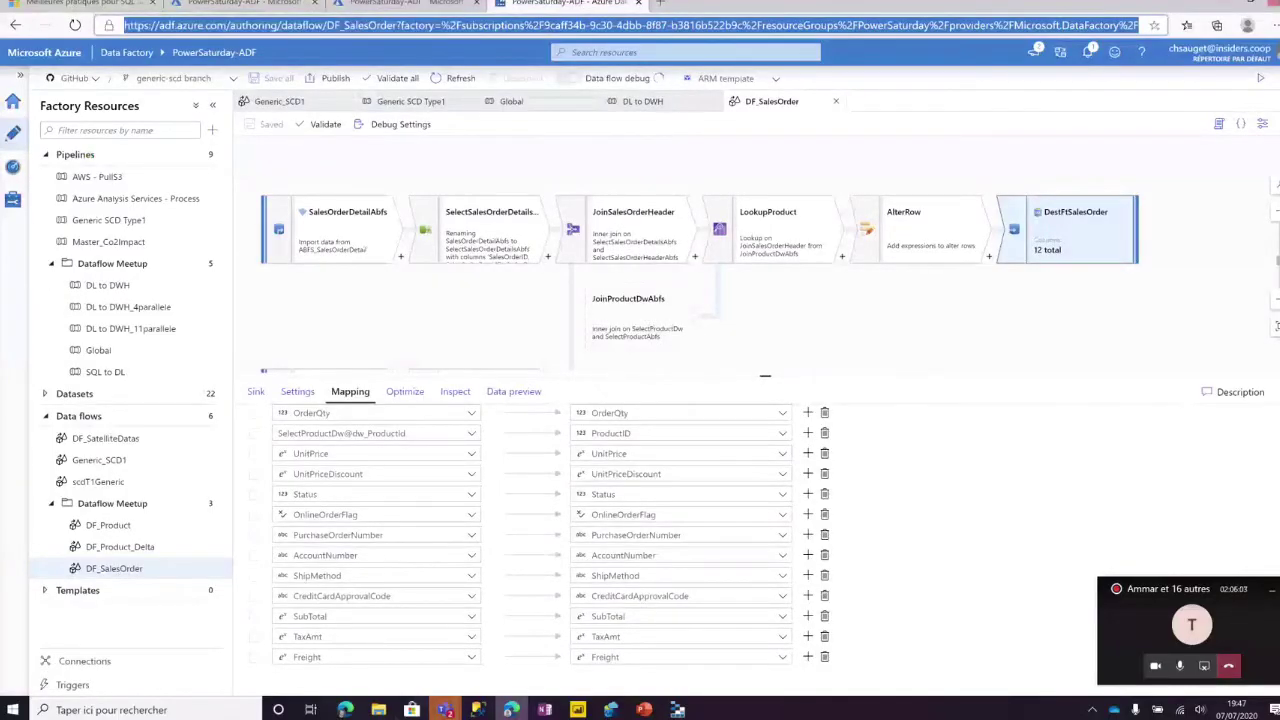
{"action": "key", "text": "super+d"}
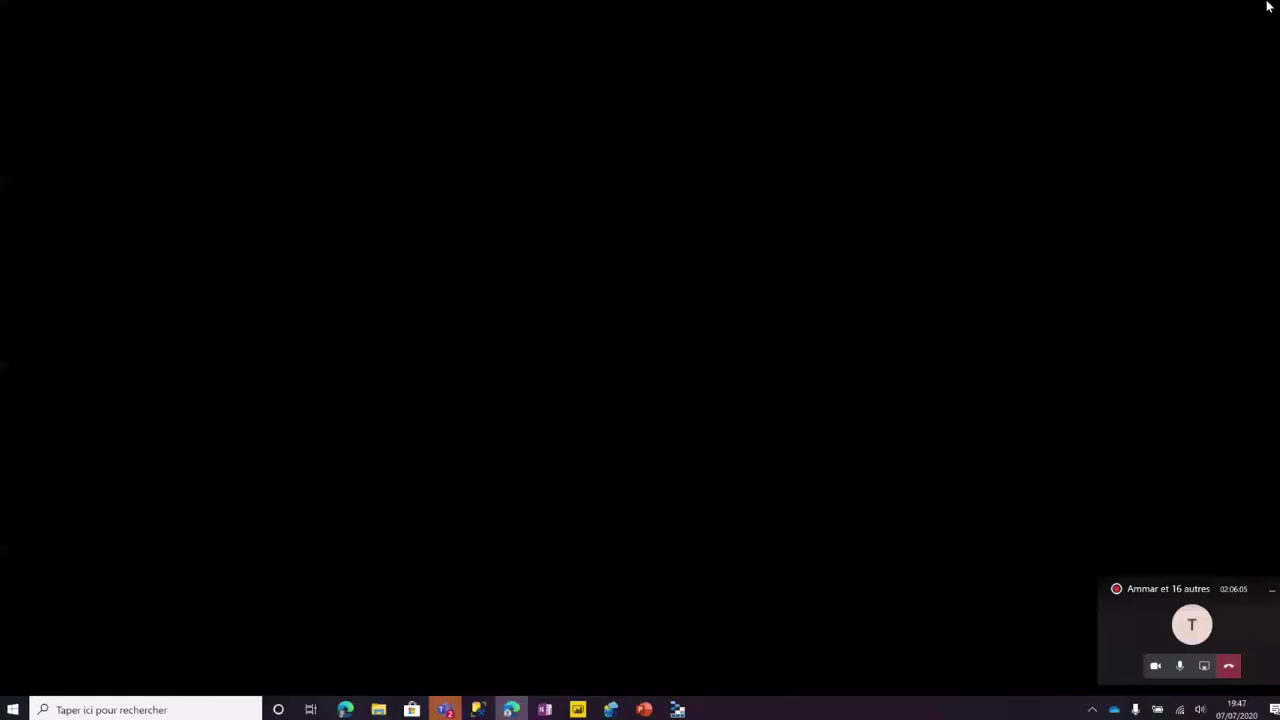
{"action": "key", "text": "shift+super+1"}
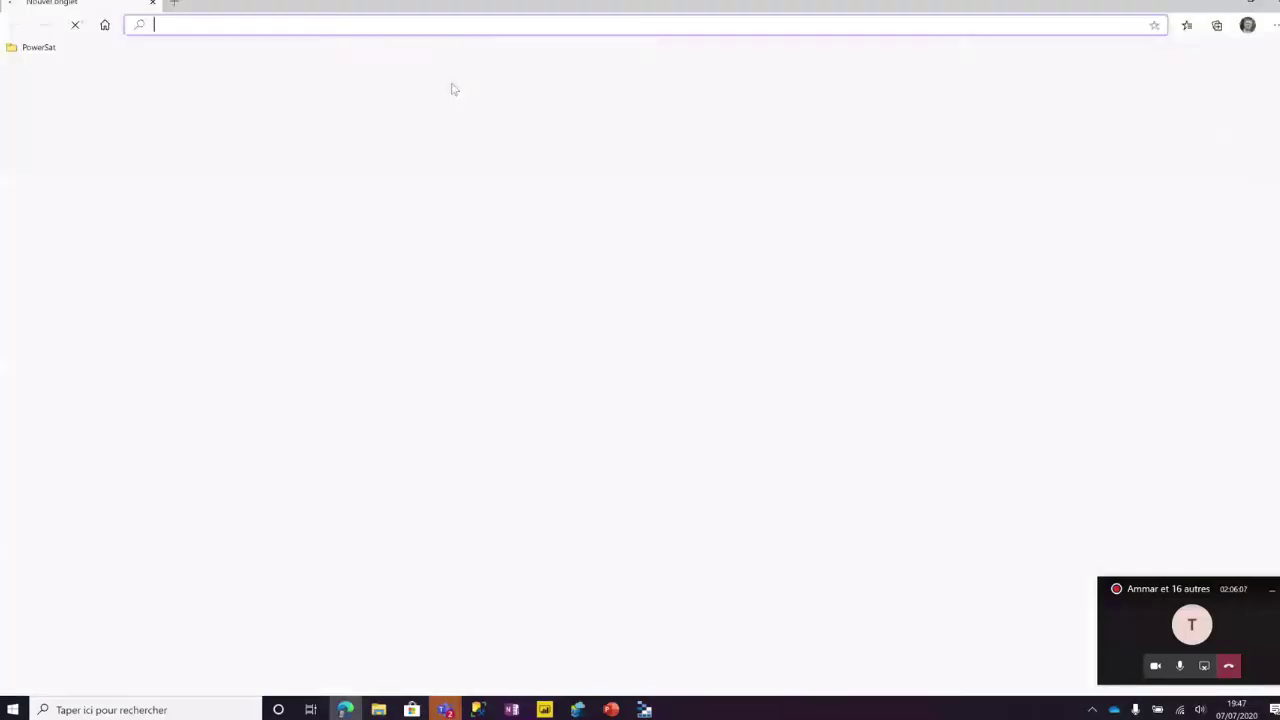
{"action": "type", "text": "portal.azure.com"}
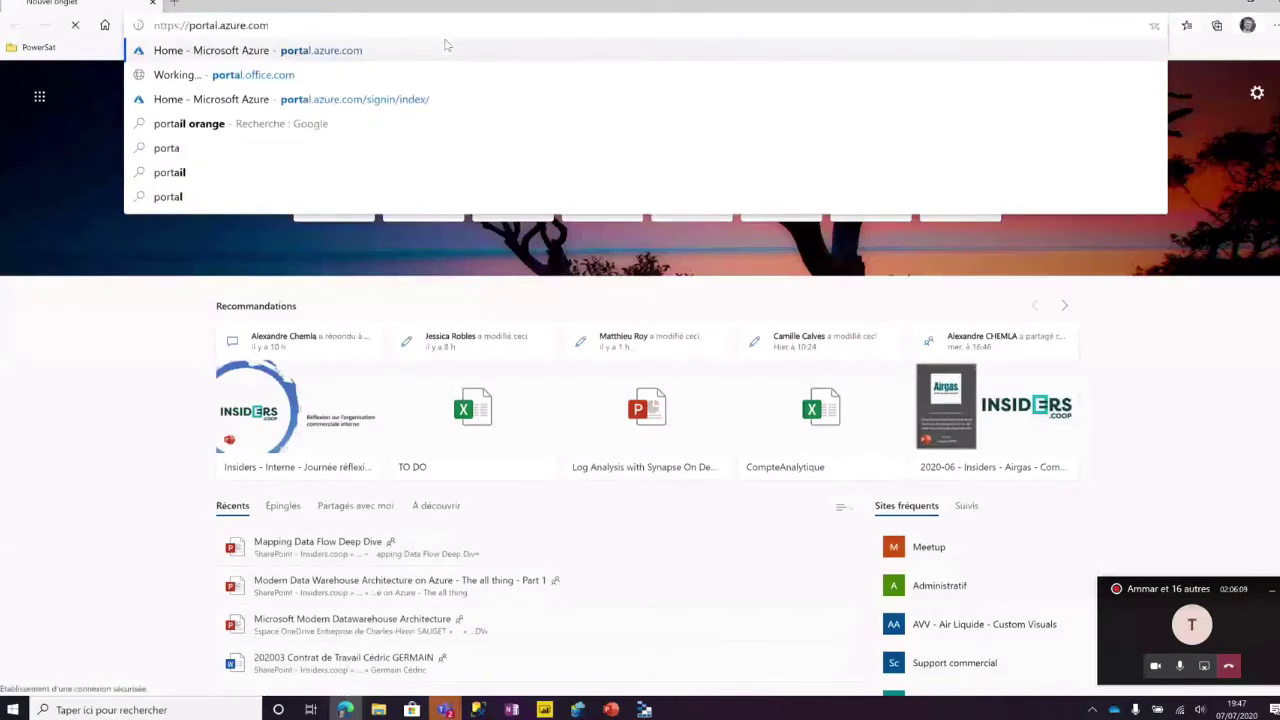
{"action": "key", "text": "Return"}
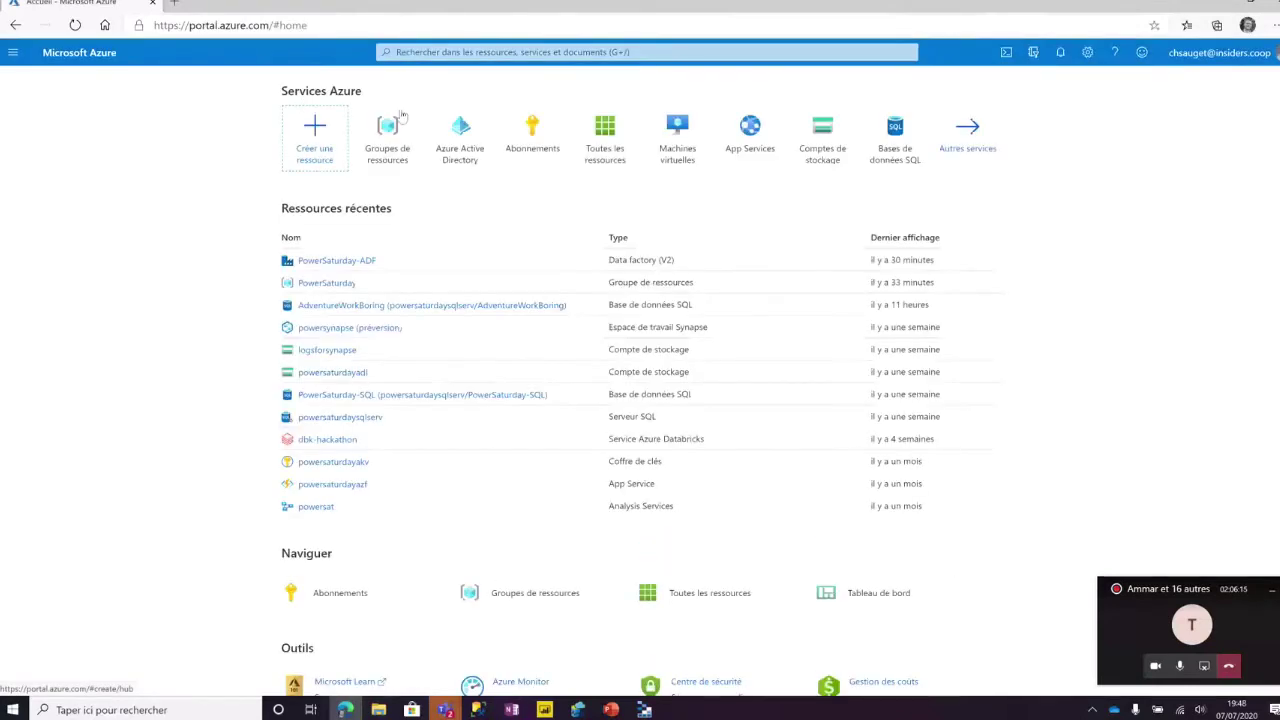
Open the PowerSaturday-ADF data factory's authoring workspace and expand its list of pipelines
{"action": "left_click", "coordinate": [337, 260]}
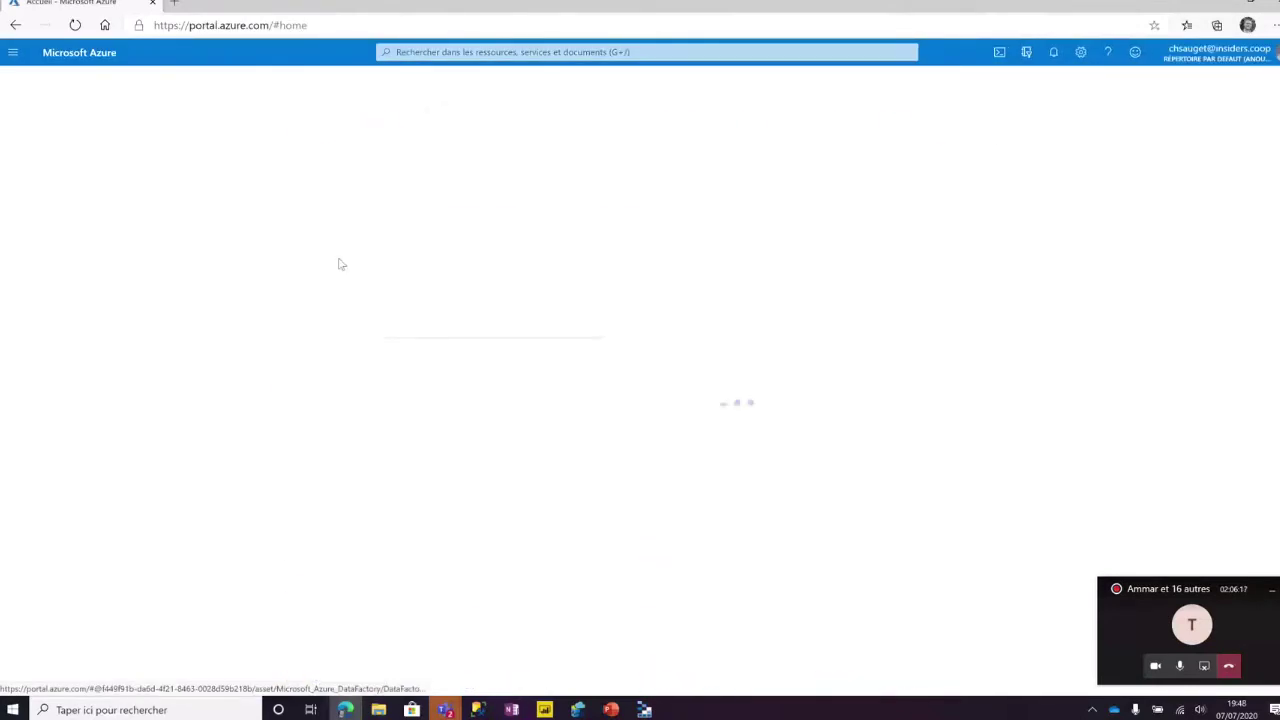
{"action": "left_click", "coordinate": [485, 325]}
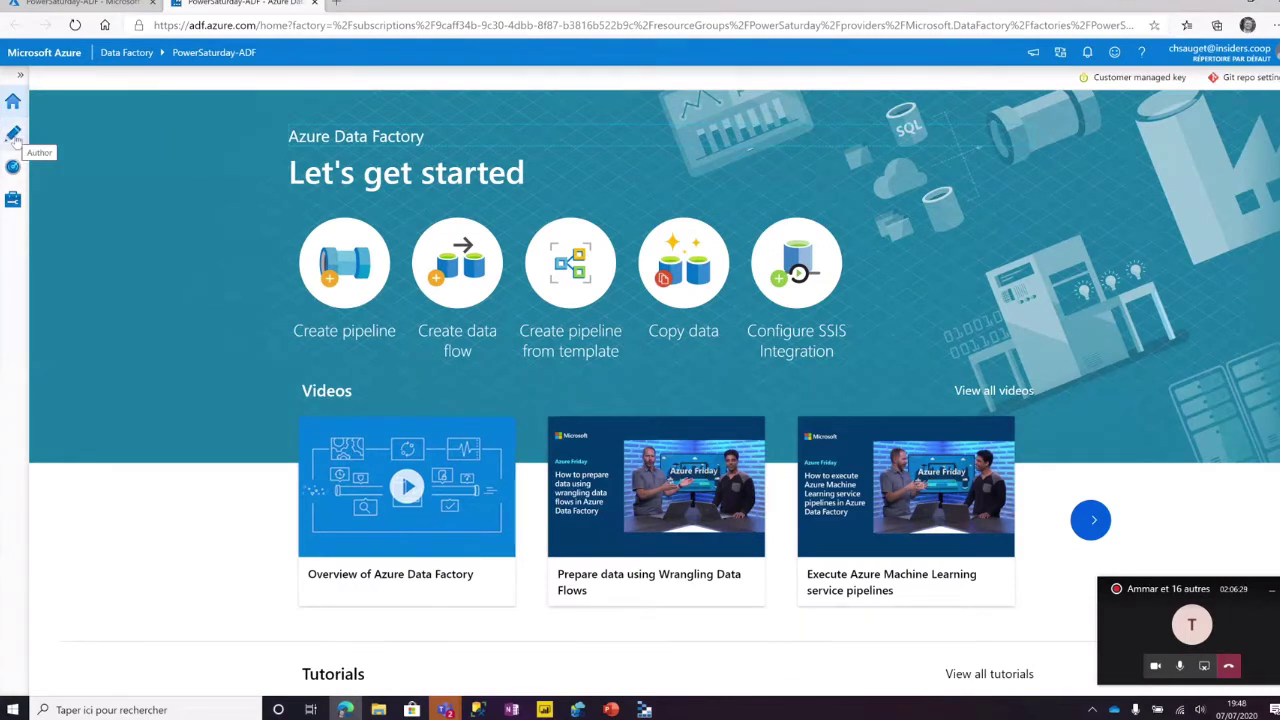
{"action": "left_click", "coordinate": [14, 140]}
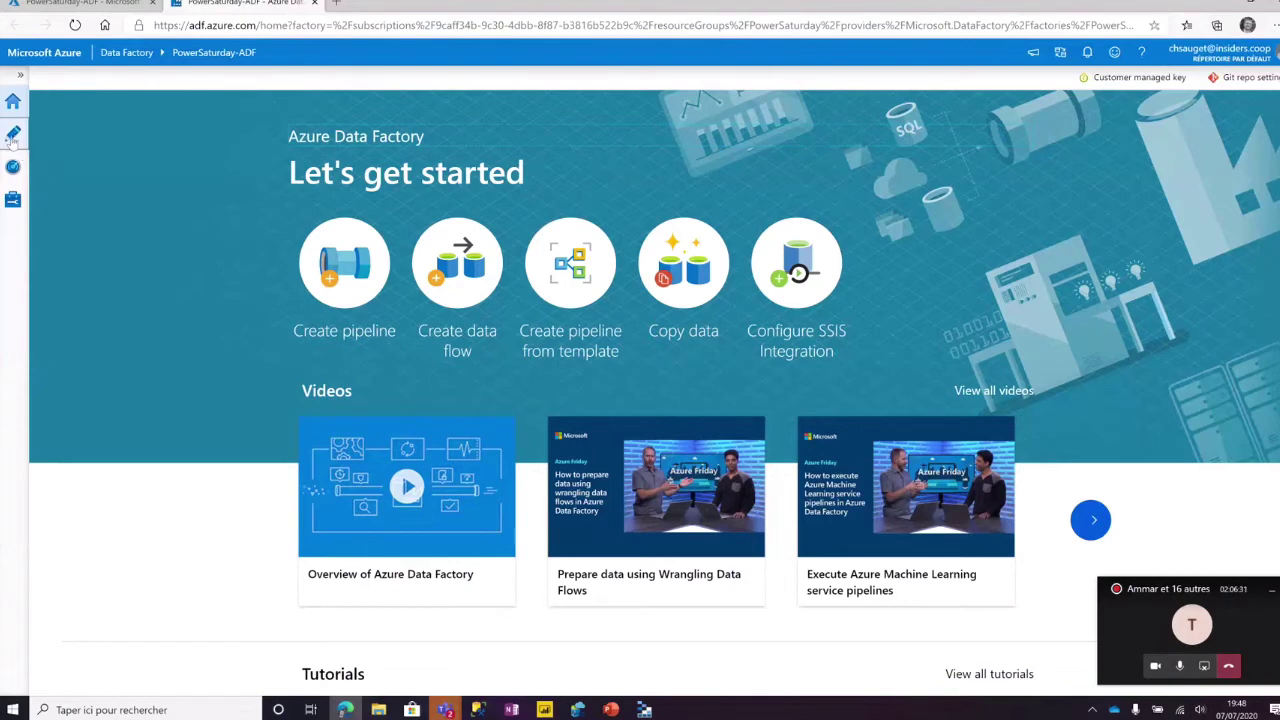
{"action": "left_click", "coordinate": [132, 160]}
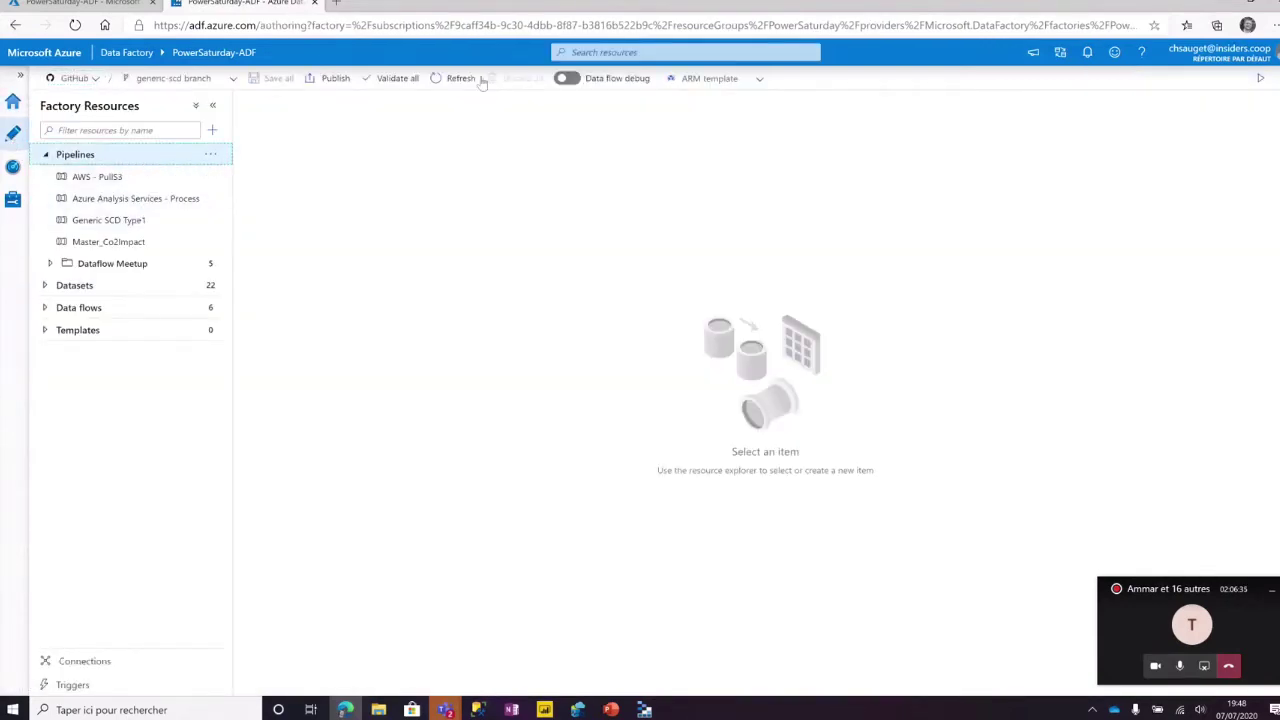
Turn on data flow debug using the AutoResolveIntegrationRuntime integration runtime
{"action": "left_click", "coordinate": [567, 79]}
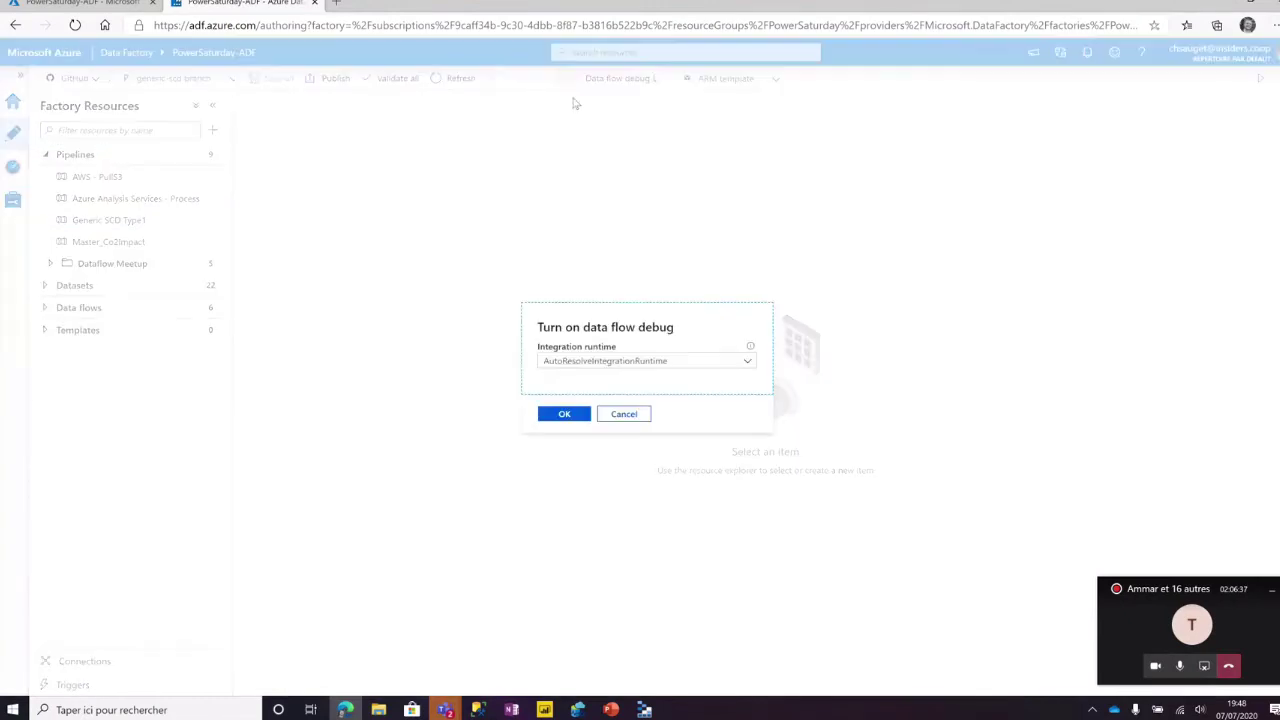
{"action": "left_click", "coordinate": [665, 361]}
{"action": "left_click", "coordinate": [610, 380]}
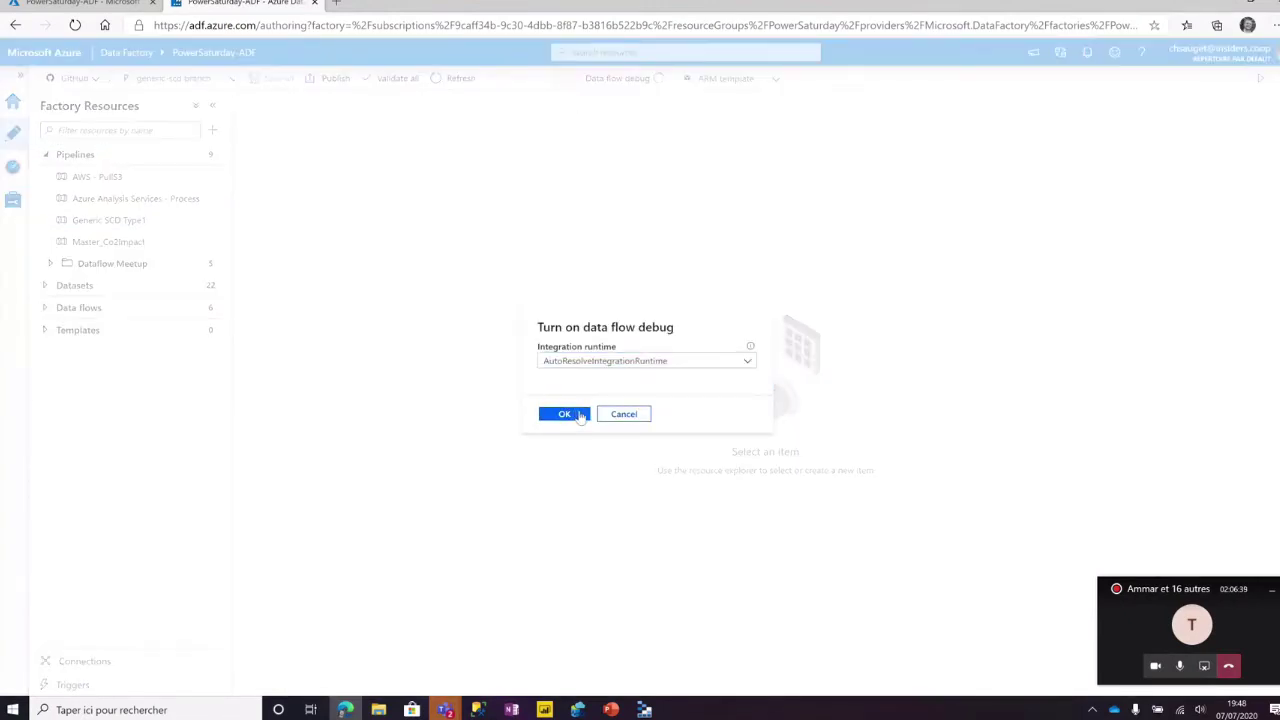
{"action": "left_click", "coordinate": [576, 415]}
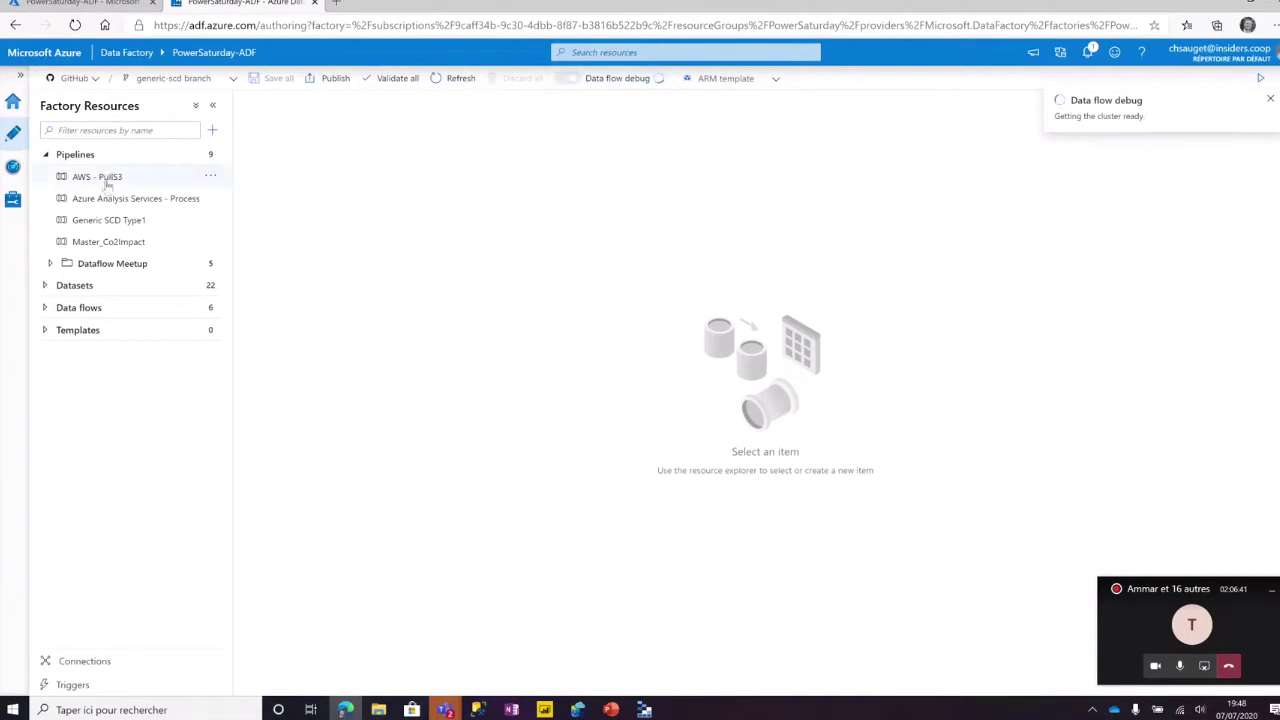
Switch to PowerPoint and bring up the Mapping Data Flow Deep Dive presentation
{"action": "mouse_move", "coordinate": [618, 710]}
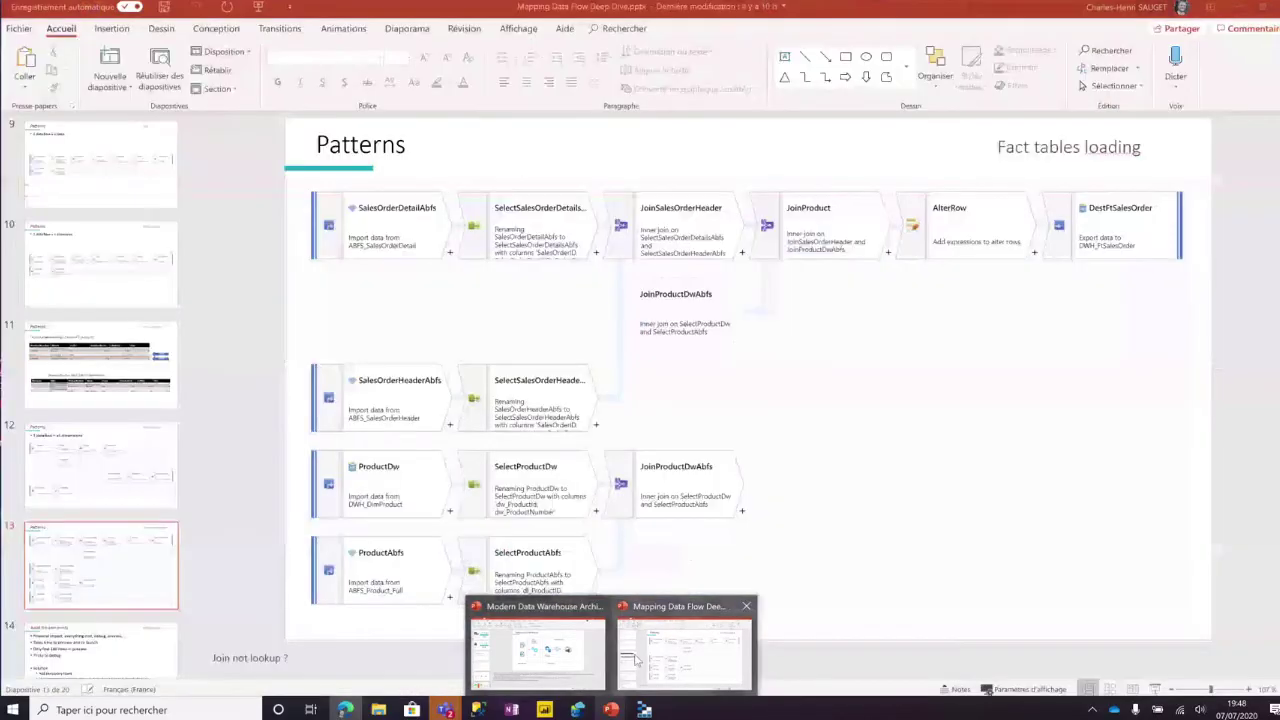
{"action": "left_click", "coordinate": [637, 658]}
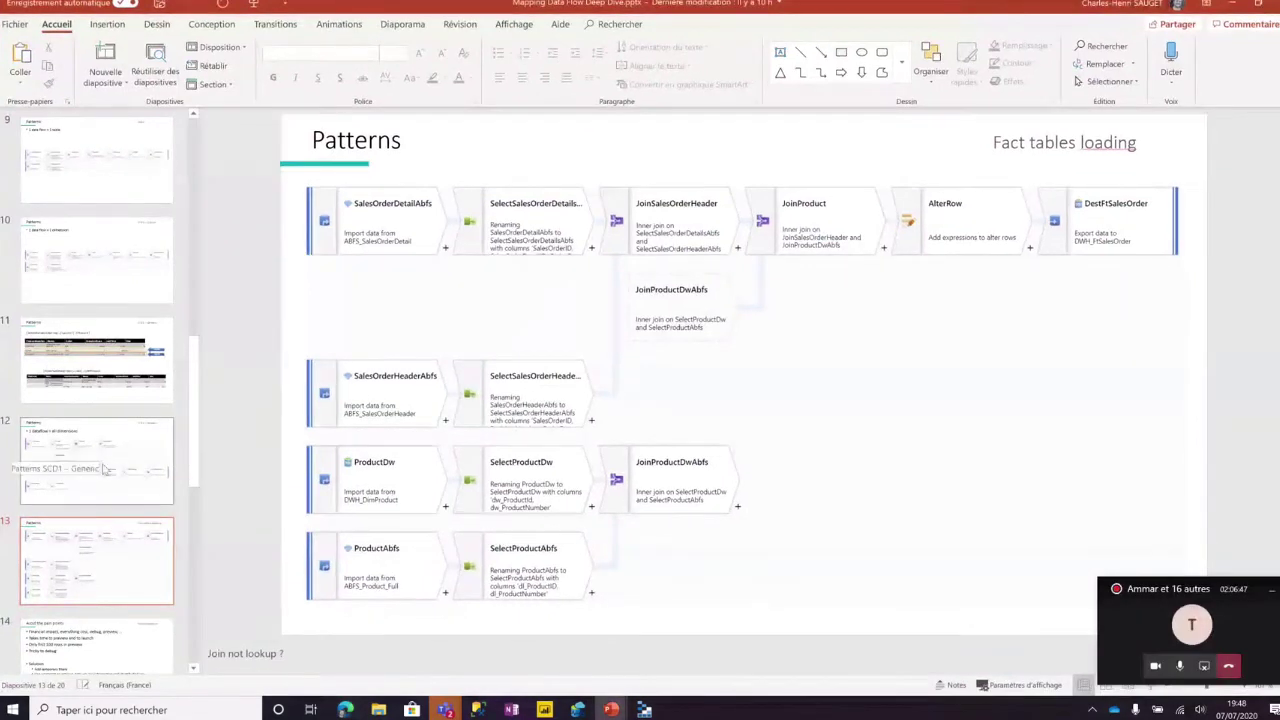
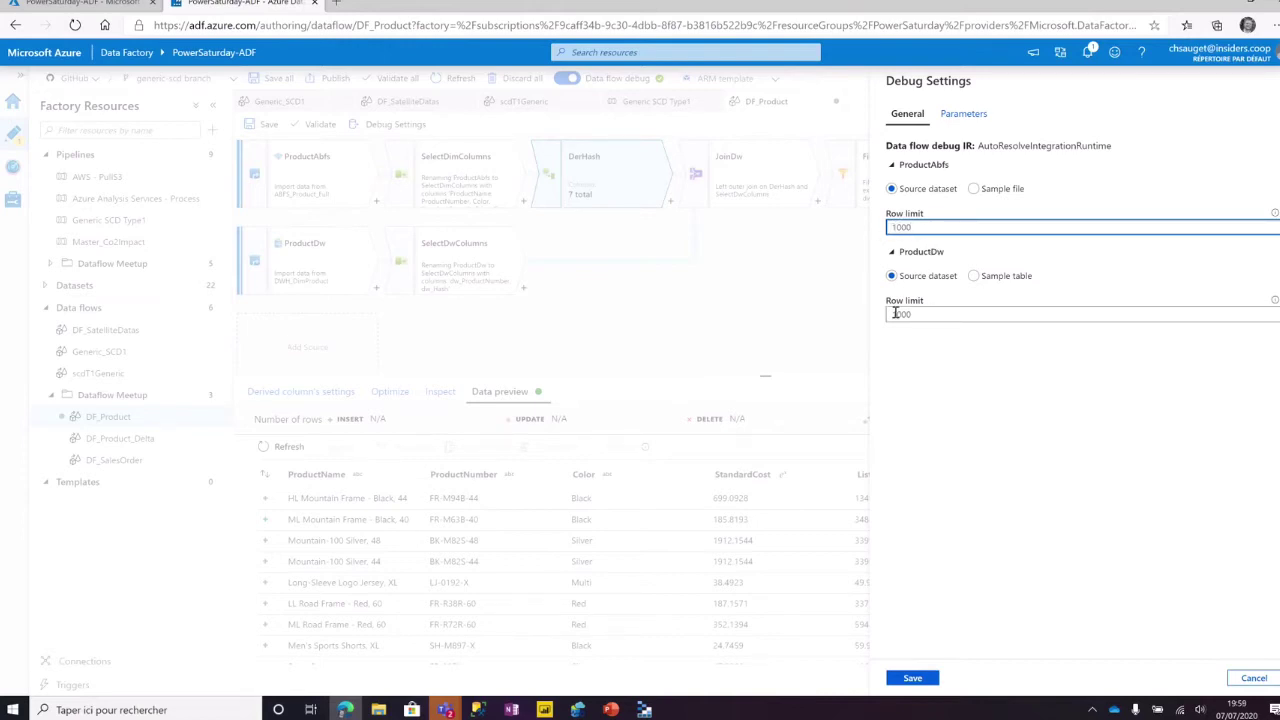
Examine the source row limits in DF_Product's debug settings, discard the dialog, and consult the "Avoid the pain points" slide in PowerPoint
{"action": "left_click", "coordinate": [896, 313]}
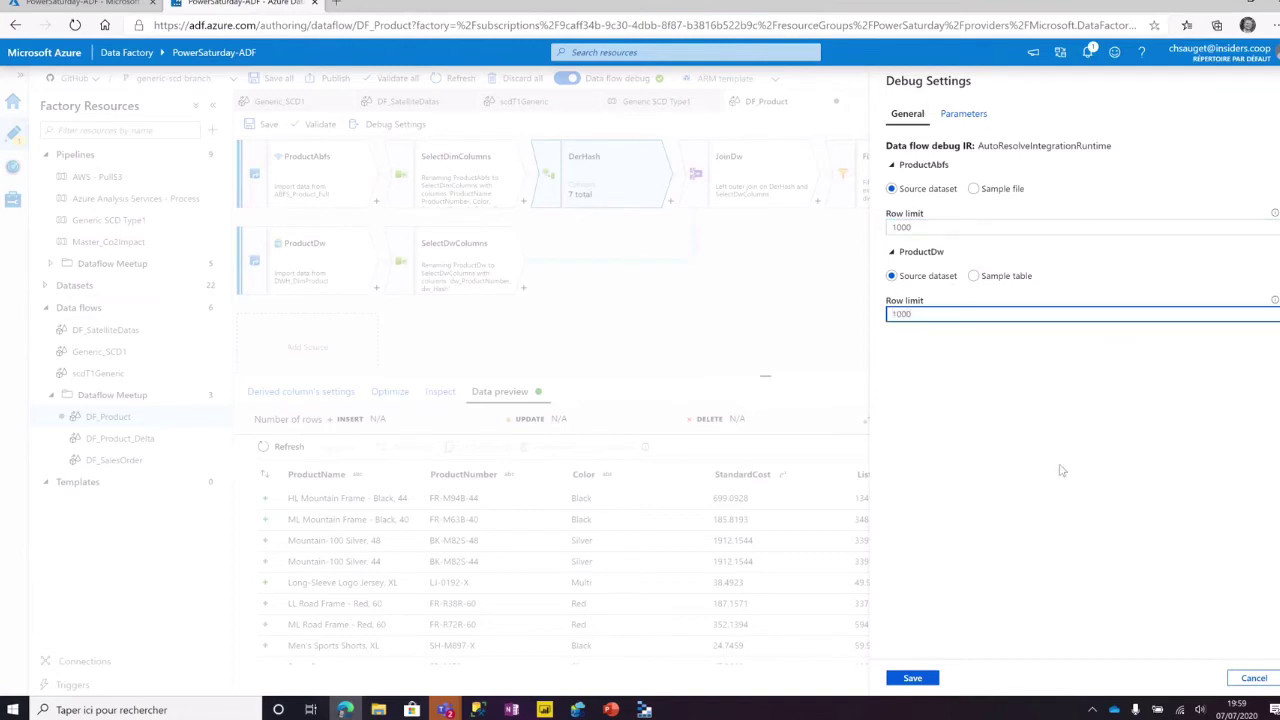
{"action": "left_click", "coordinate": [1253, 680]}
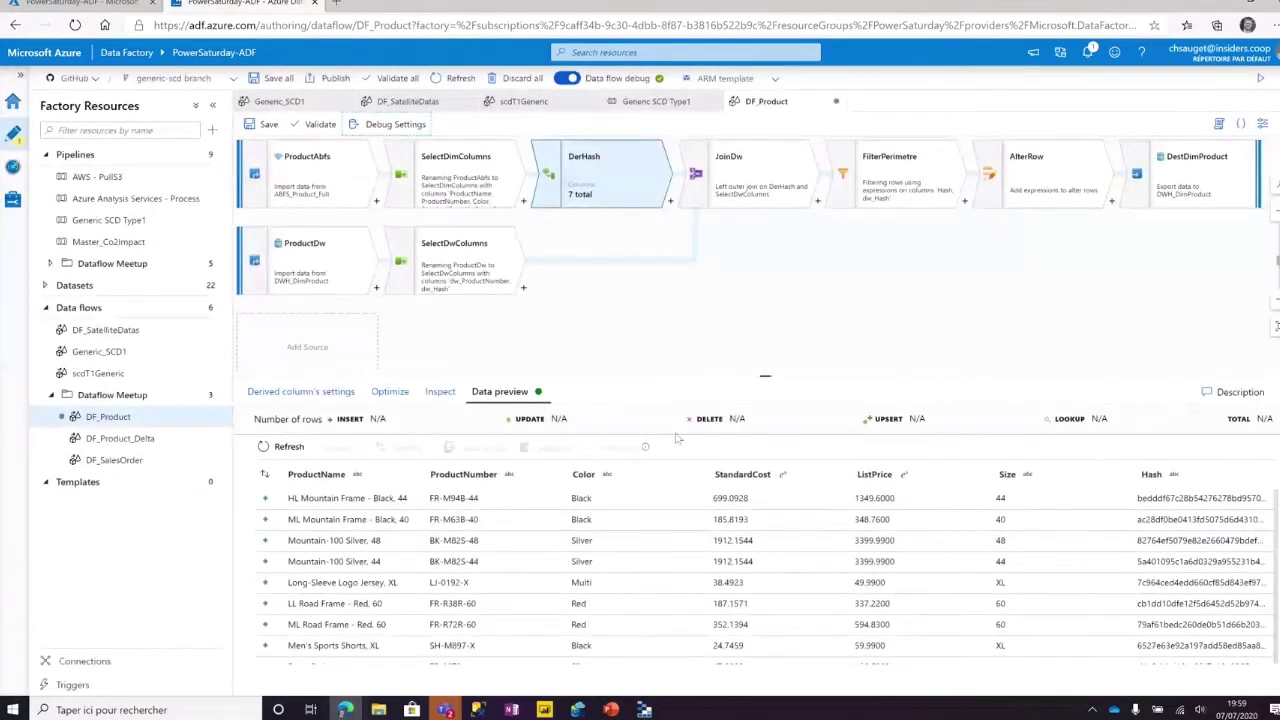
{"action": "key", "text": "alt+Tab"}
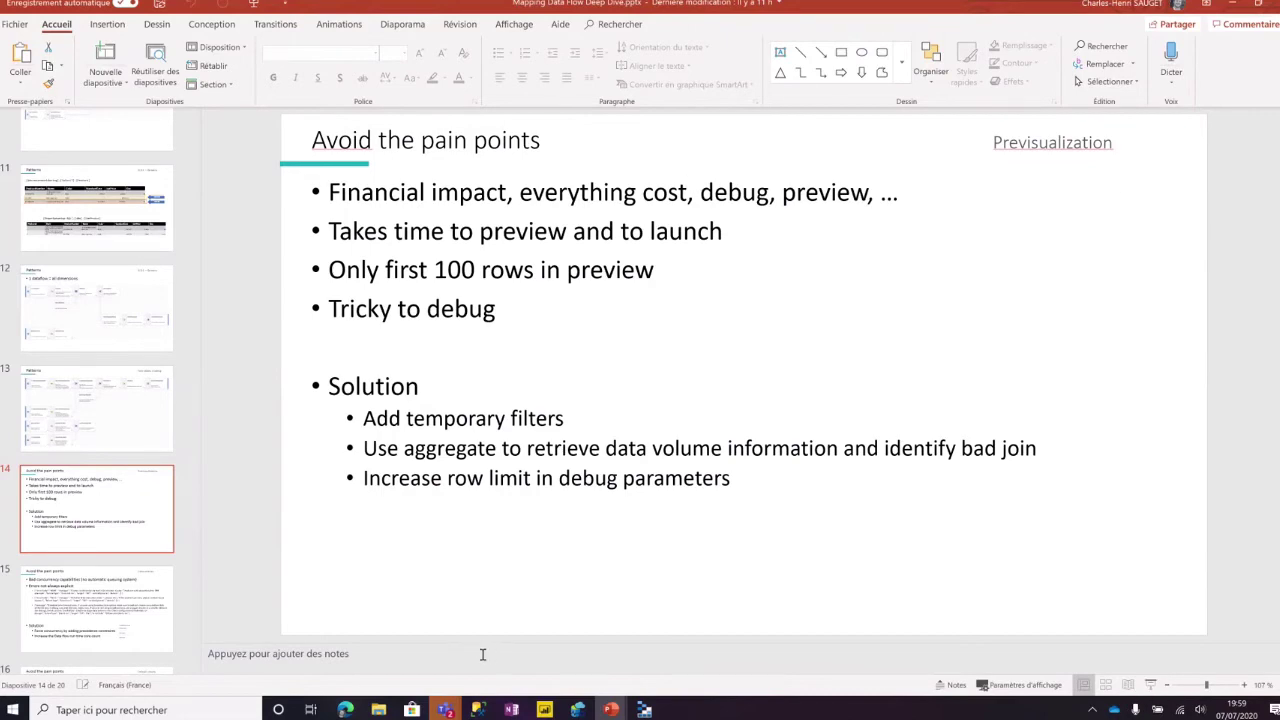
Switch back to Azure Data Factory and try to preview the output of SelectDimKeys in the Generic_SCD1 data flow
{"action": "left_click", "coordinate": [345, 709]}
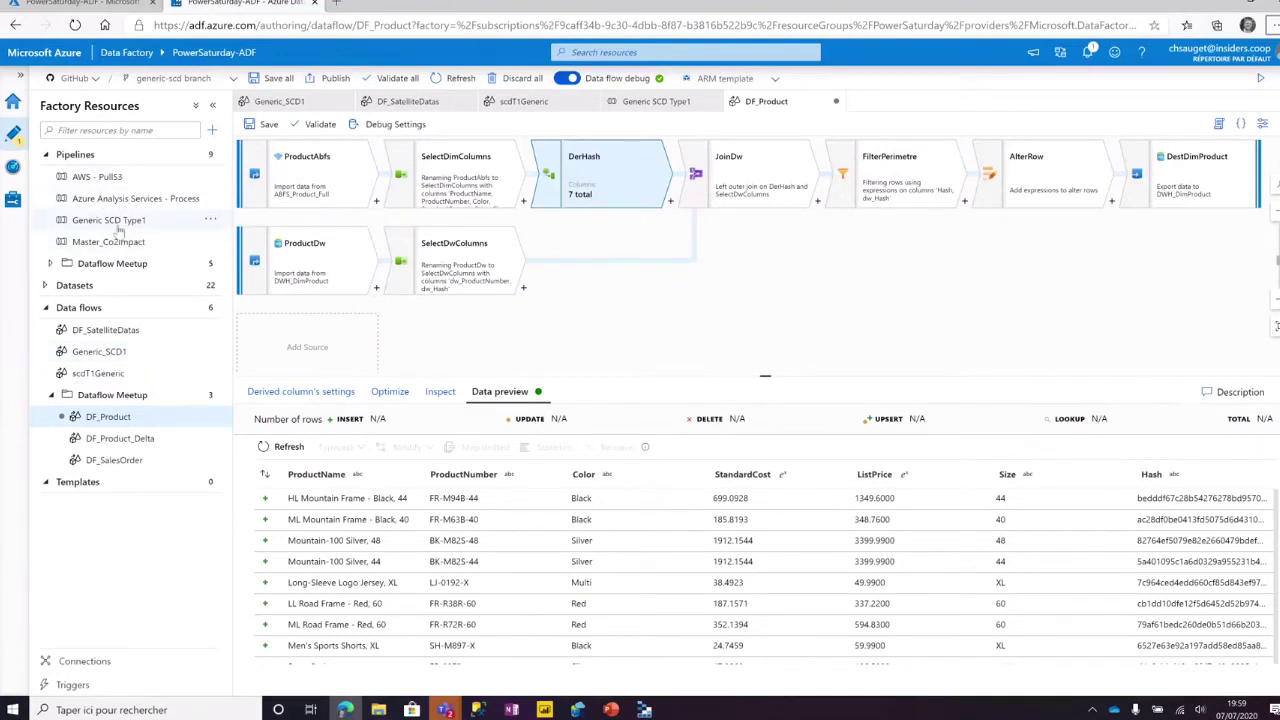
{"action": "left_click", "coordinate": [105, 354]}
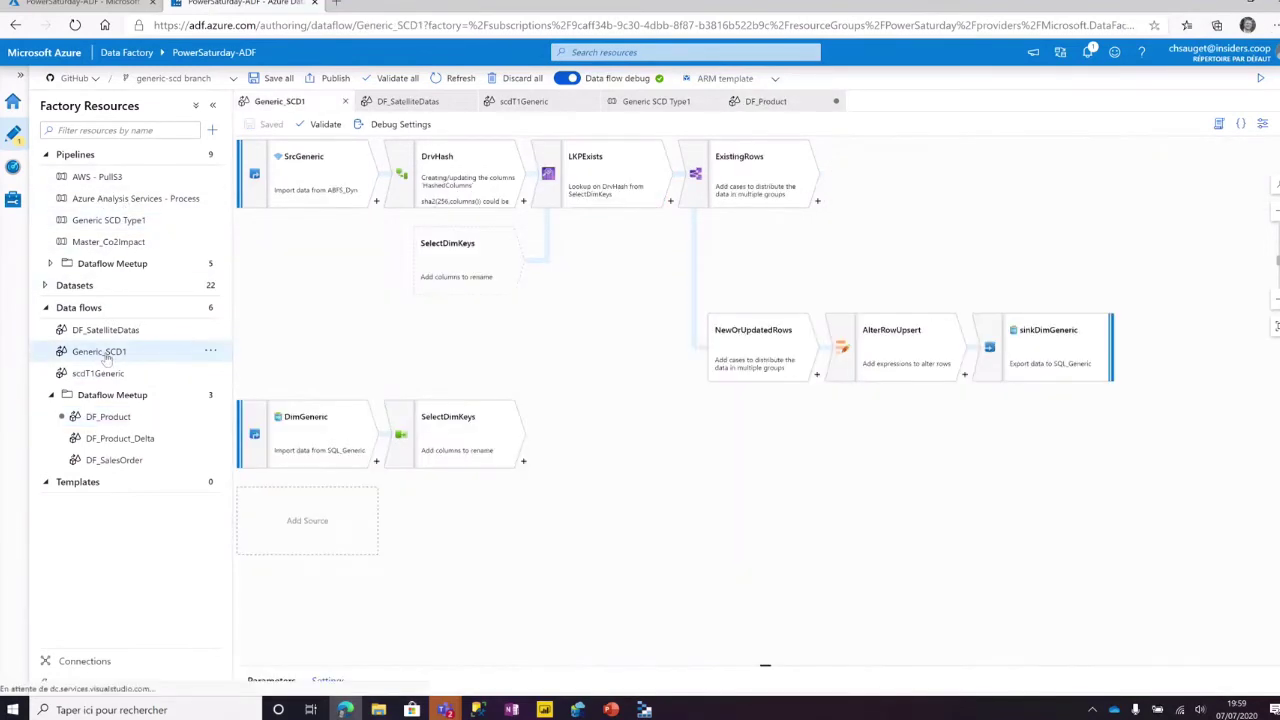
{"action": "left_click", "coordinate": [295, 180]}
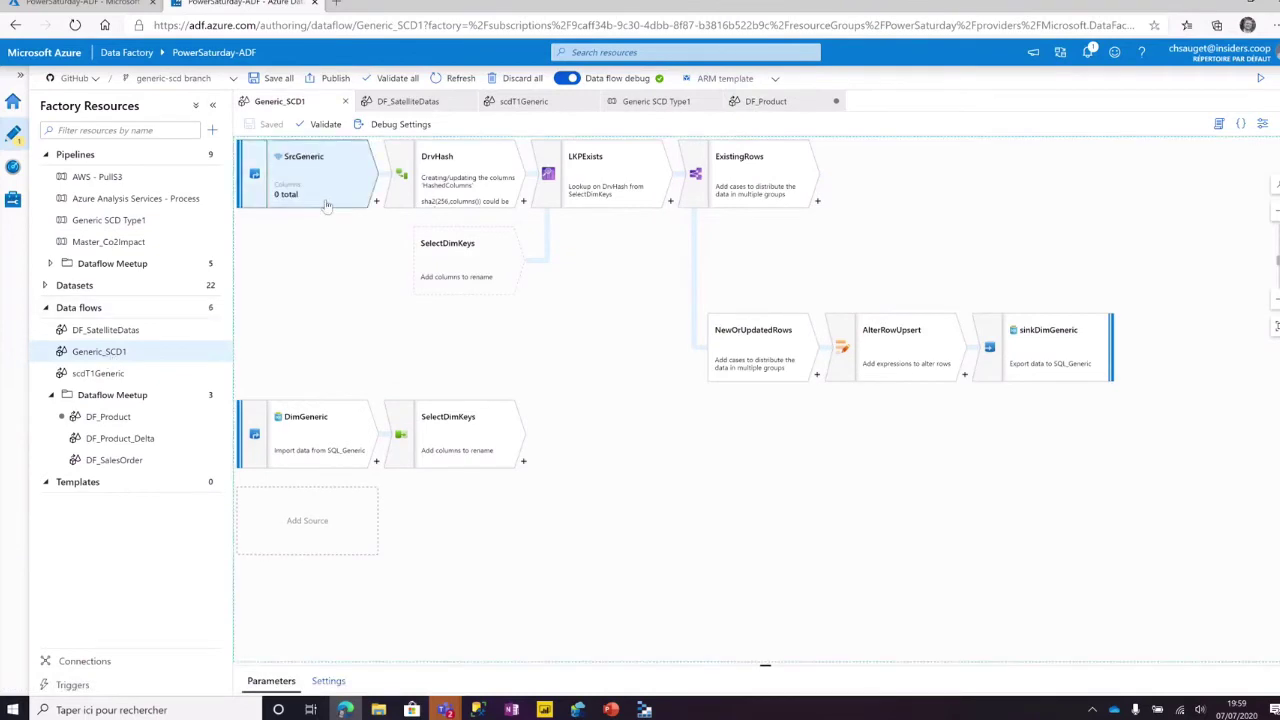
{"action": "left_click", "coordinate": [450, 181]}
{"action": "scroll", "coordinate": [548, 317], "scroll_direction": "down", "scroll_amount": 2}
{"action": "left_click", "coordinate": [505, 310]}
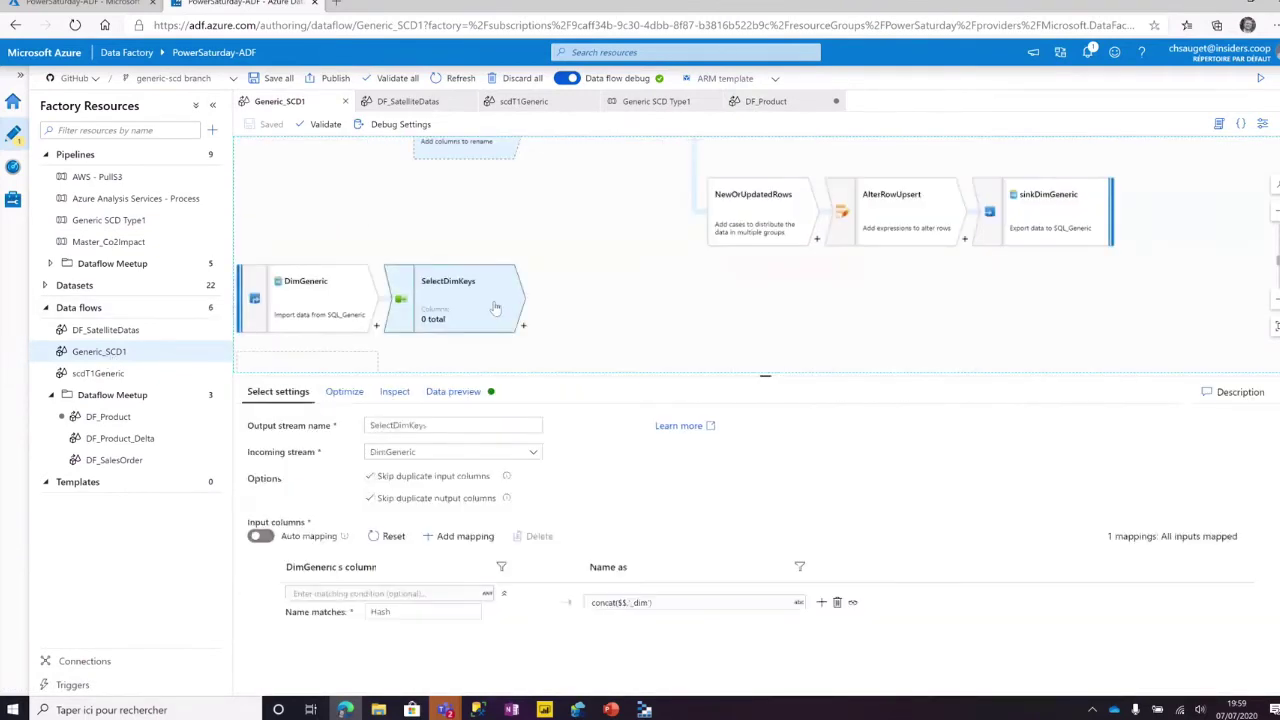
{"action": "left_click", "coordinate": [453, 391]}
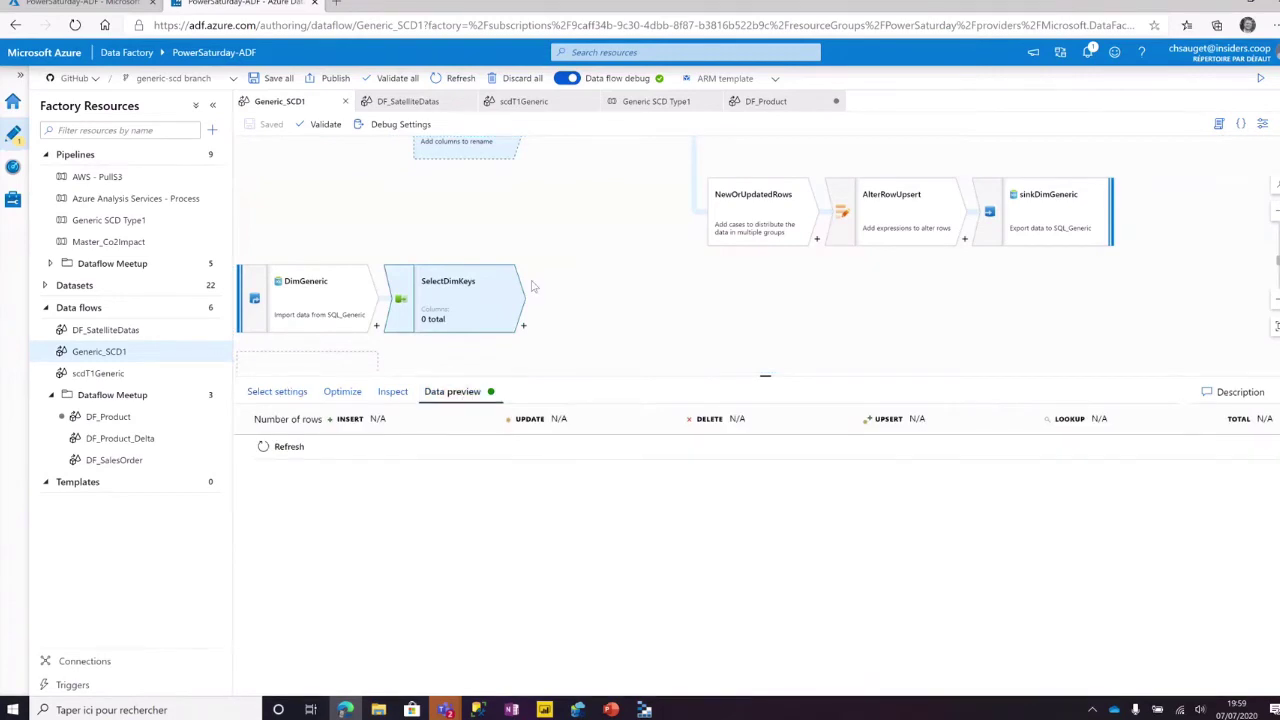
{"action": "left_click", "coordinate": [265, 446]}
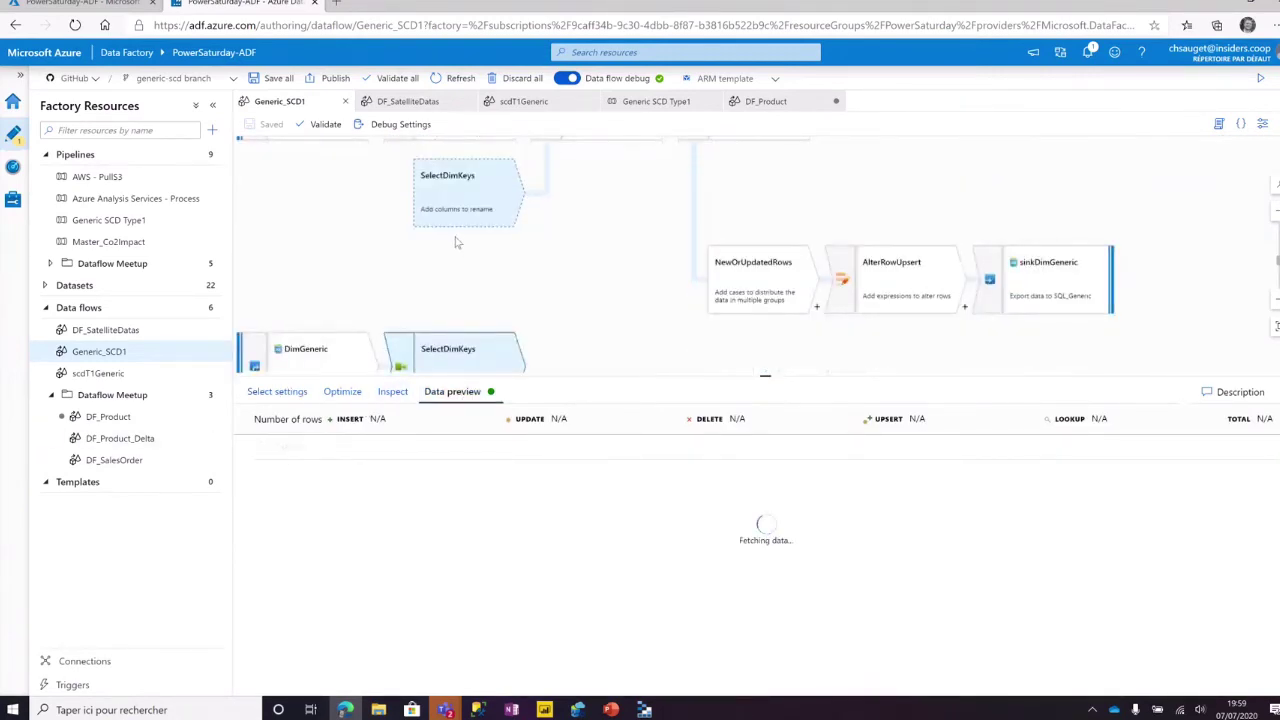
{"action": "scroll", "coordinate": [458, 245], "scroll_direction": "down", "scroll_amount": 1}
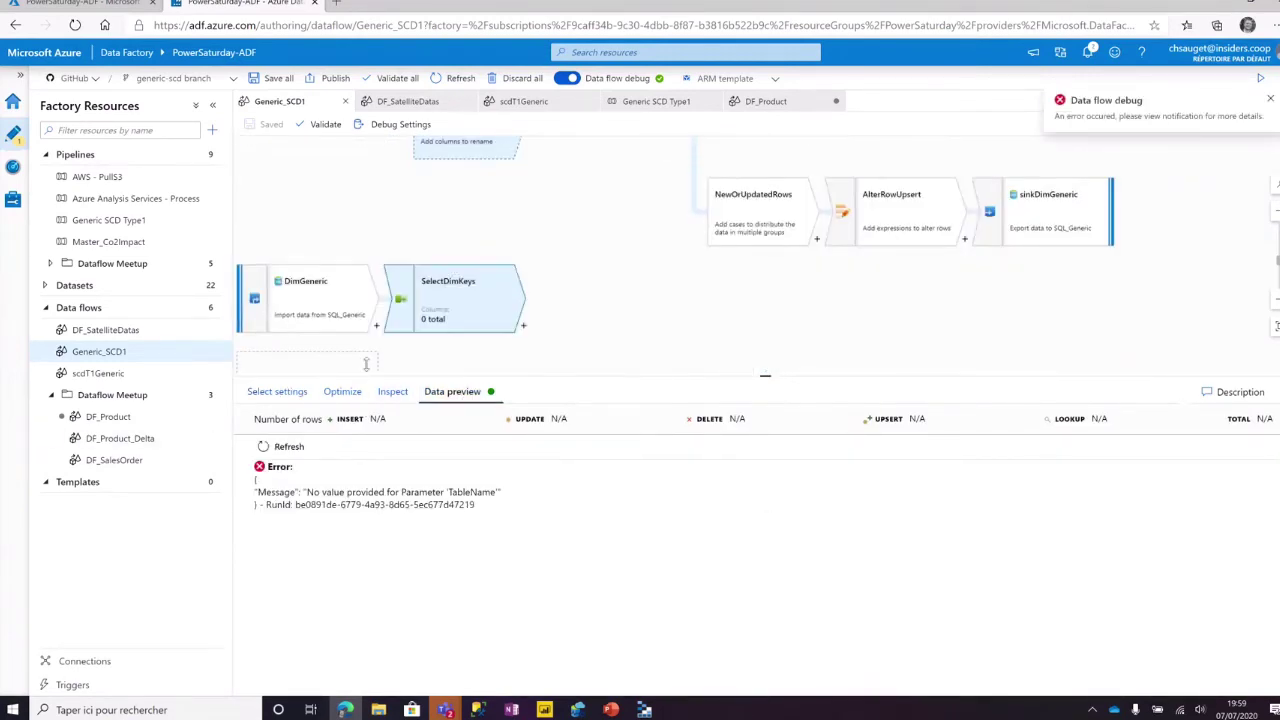
In the Generic_SCD1 debug settings parameters, set the SrcGeneric FileName to product.parquet
{"action": "left_click", "coordinate": [398, 124]}
{"action": "left_click", "coordinate": [963, 113]}
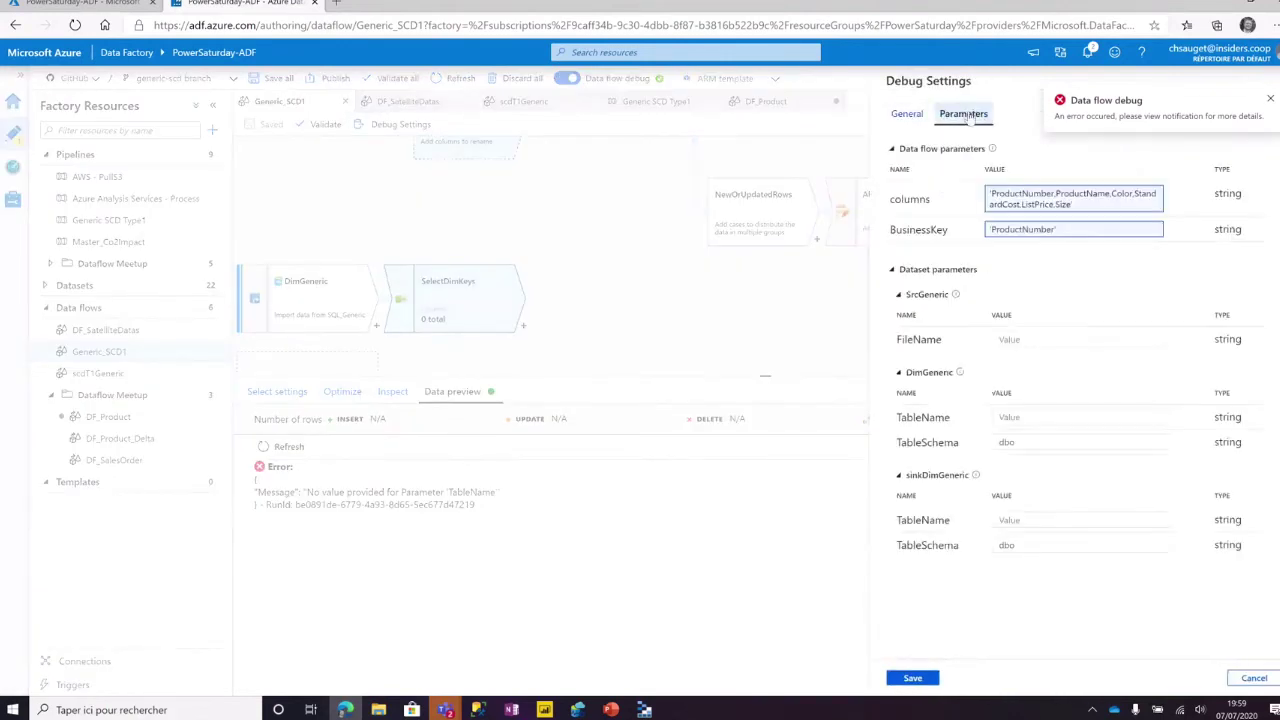
{"action": "left_click", "coordinate": [1023, 339]}
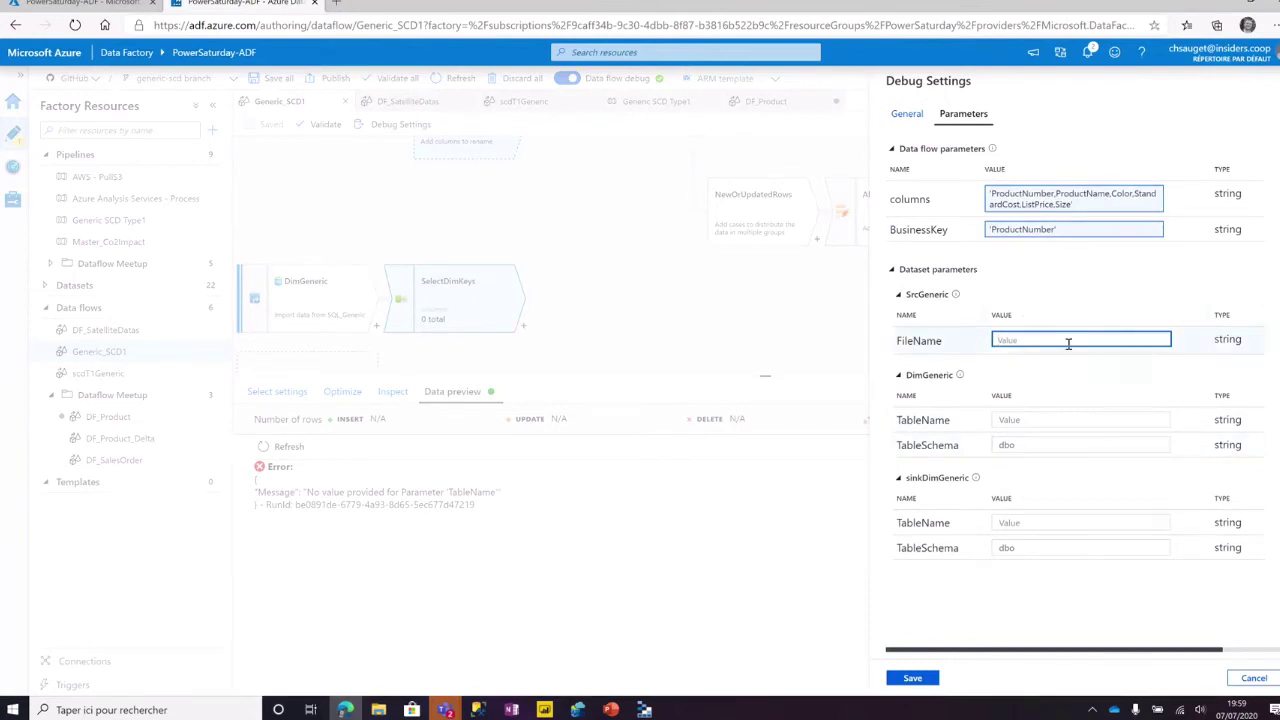
{"action": "type", "text": "product.par"}
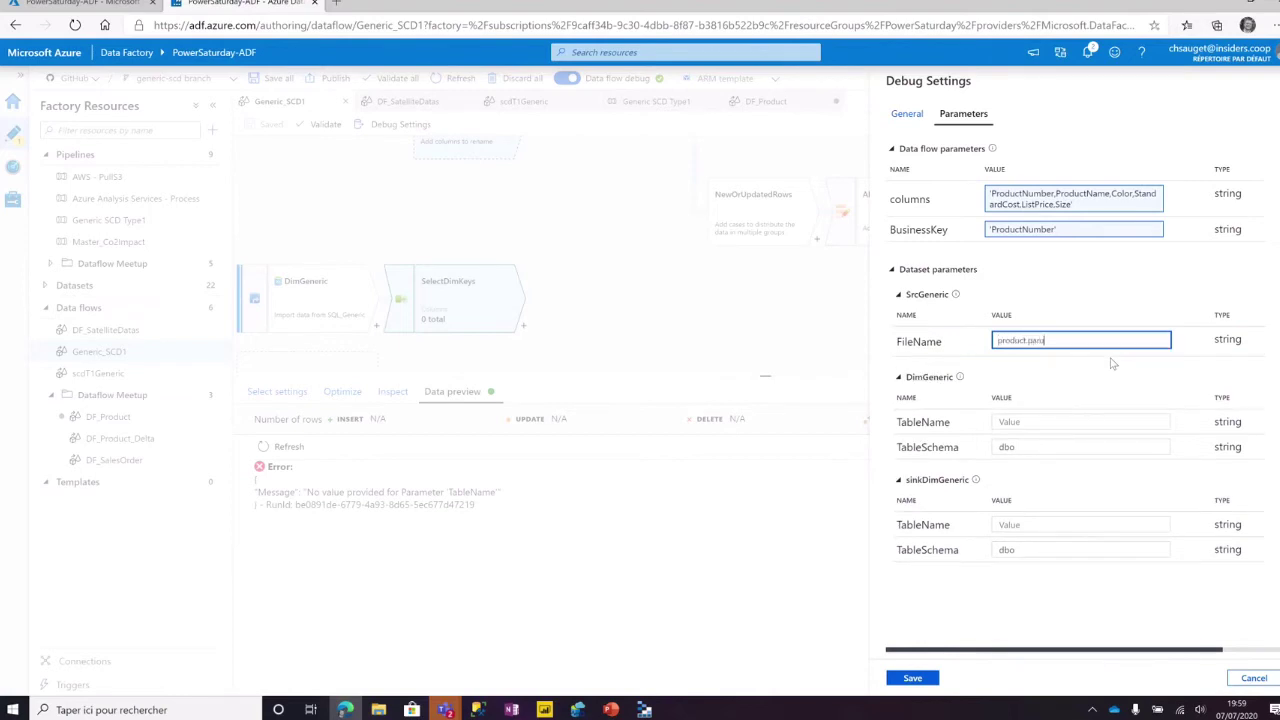
{"action": "type", "text": "quet"}
{"action": "key", "text": "Tab"}
Set the DimGeneric TableName debug parameter to DimProduct, reusing the SrcGeneric file name as the starting text
{"action": "left_click", "coordinate": [1074, 338]}
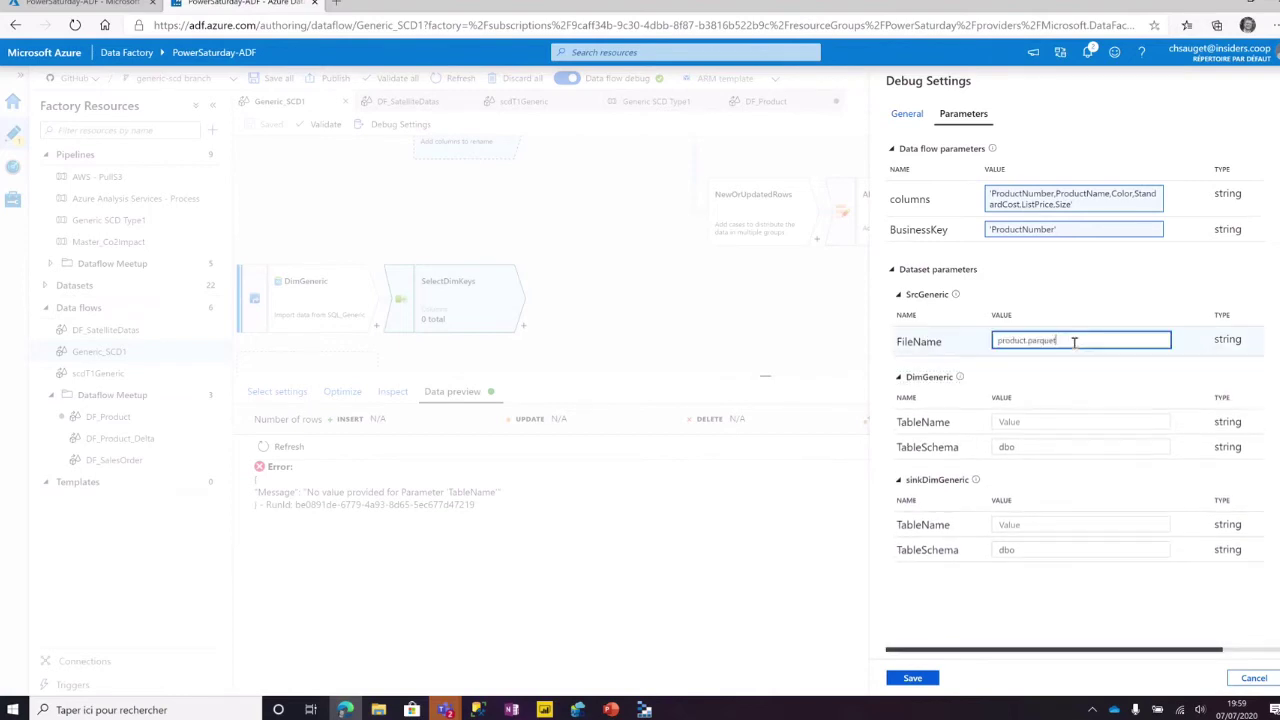
{"action": "double_click", "coordinate": [1074, 339]}
{"action": "key", "text": "ctrl+c"}
{"action": "left_click", "coordinate": [1050, 418]}
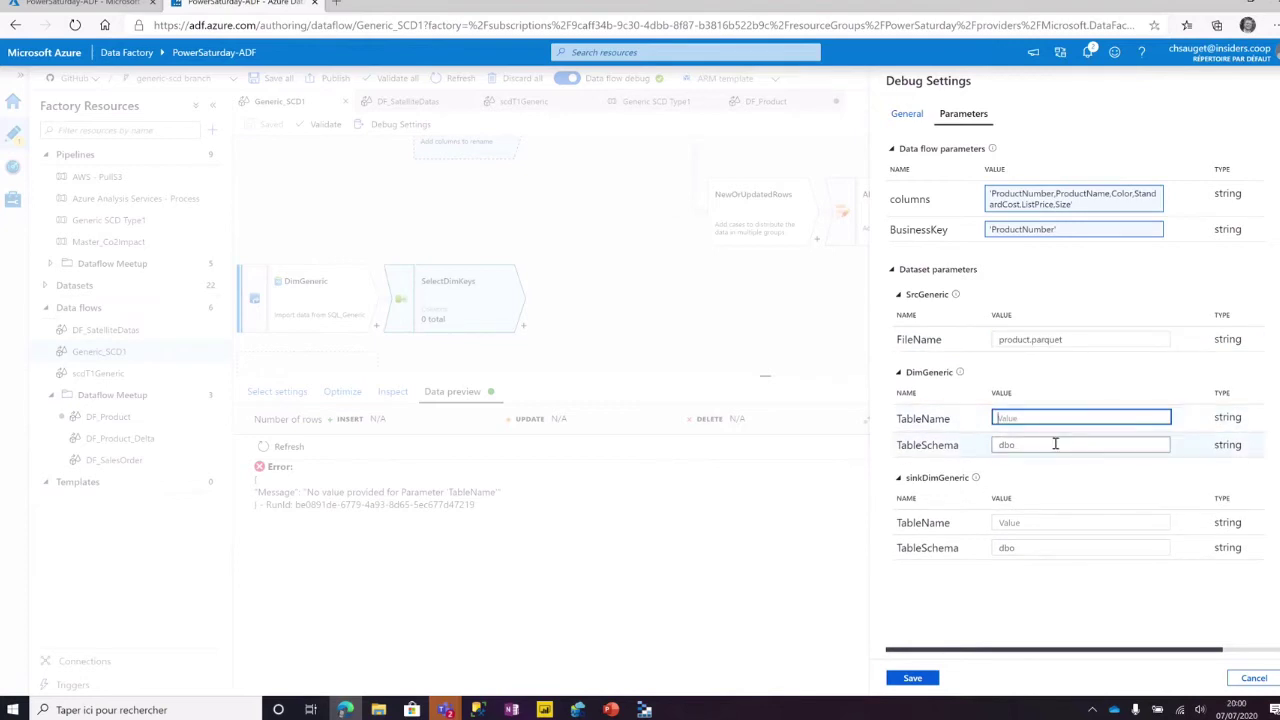
{"action": "key", "text": "ctrl+v"}
{"action": "key", "text": "Tab"}
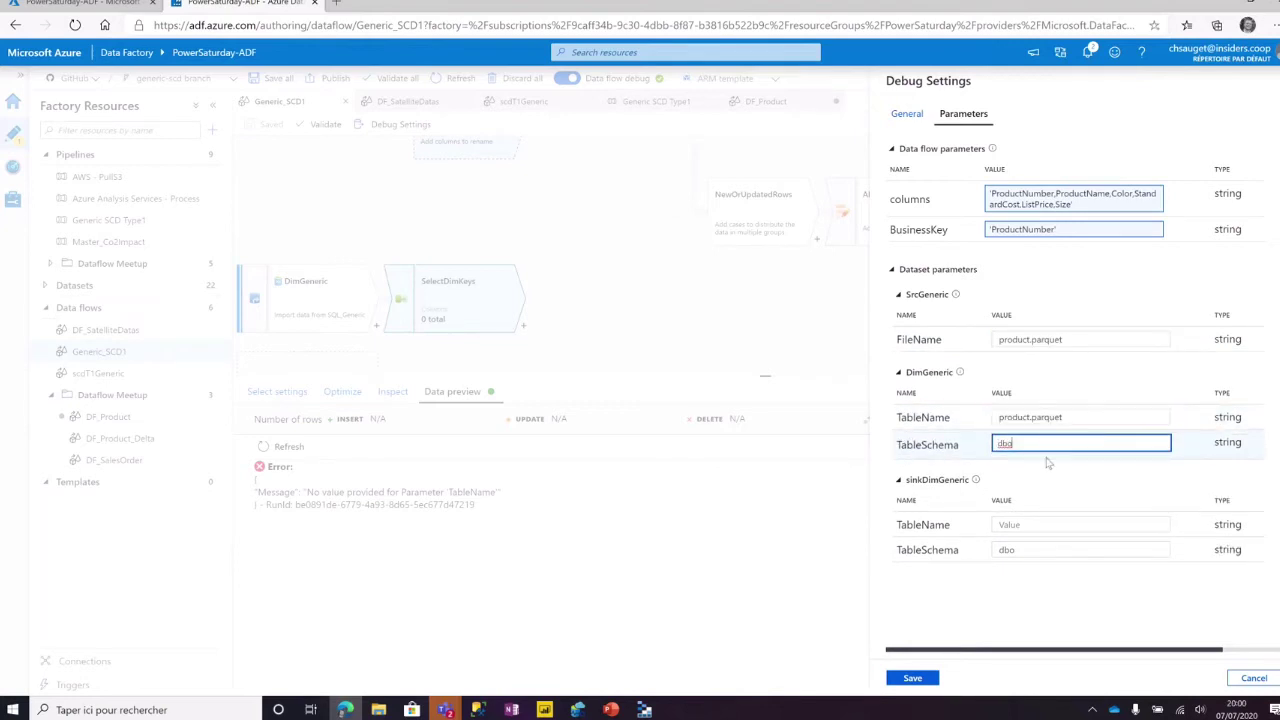
{"action": "double_click", "coordinate": [1064, 341]}
{"action": "left_click", "coordinate": [1064, 341]}
{"action": "left_click", "coordinate": [1063, 420]}
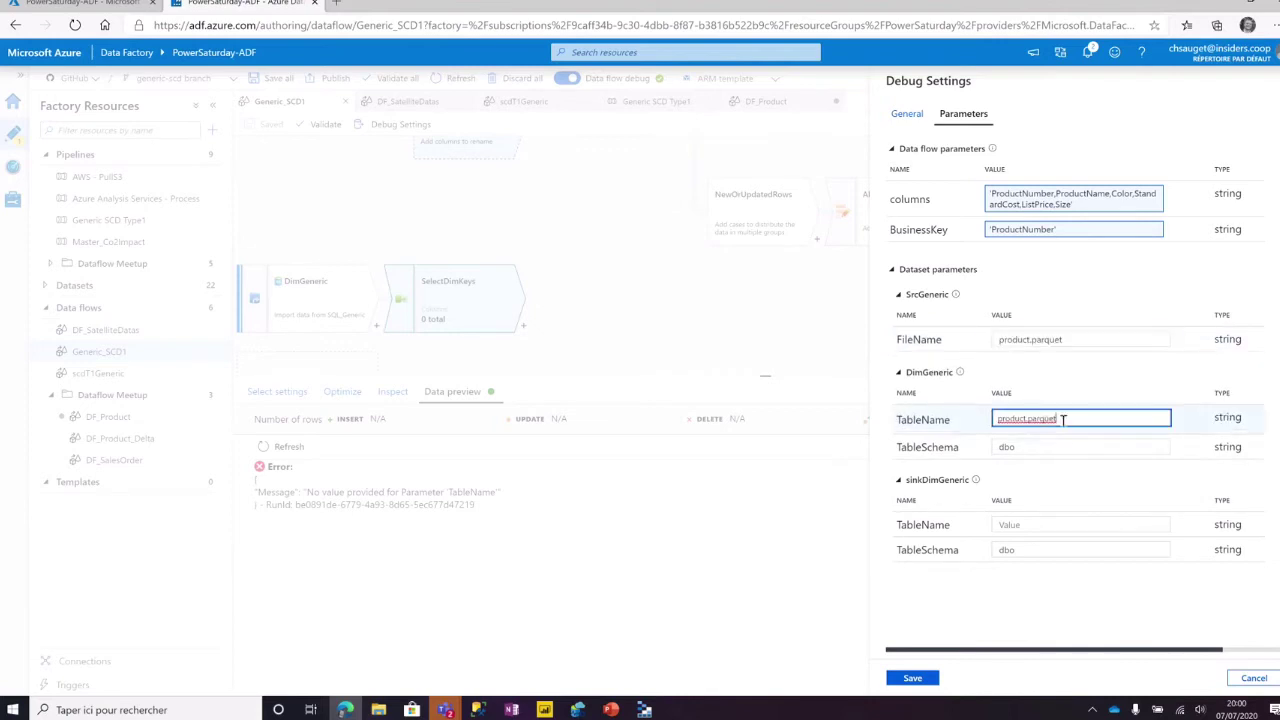
{"action": "triple_click", "coordinate": [1077, 417]}
{"action": "left_click", "coordinate": [1079, 416]}
{"action": "key", "text": "BackSpace"}
{"action": "key", "text": "BackSpace"}
{"action": "key", "text": "BackSpace"}
{"action": "left_click", "coordinate": [999, 420]}
{"action": "type", "text": "D"}
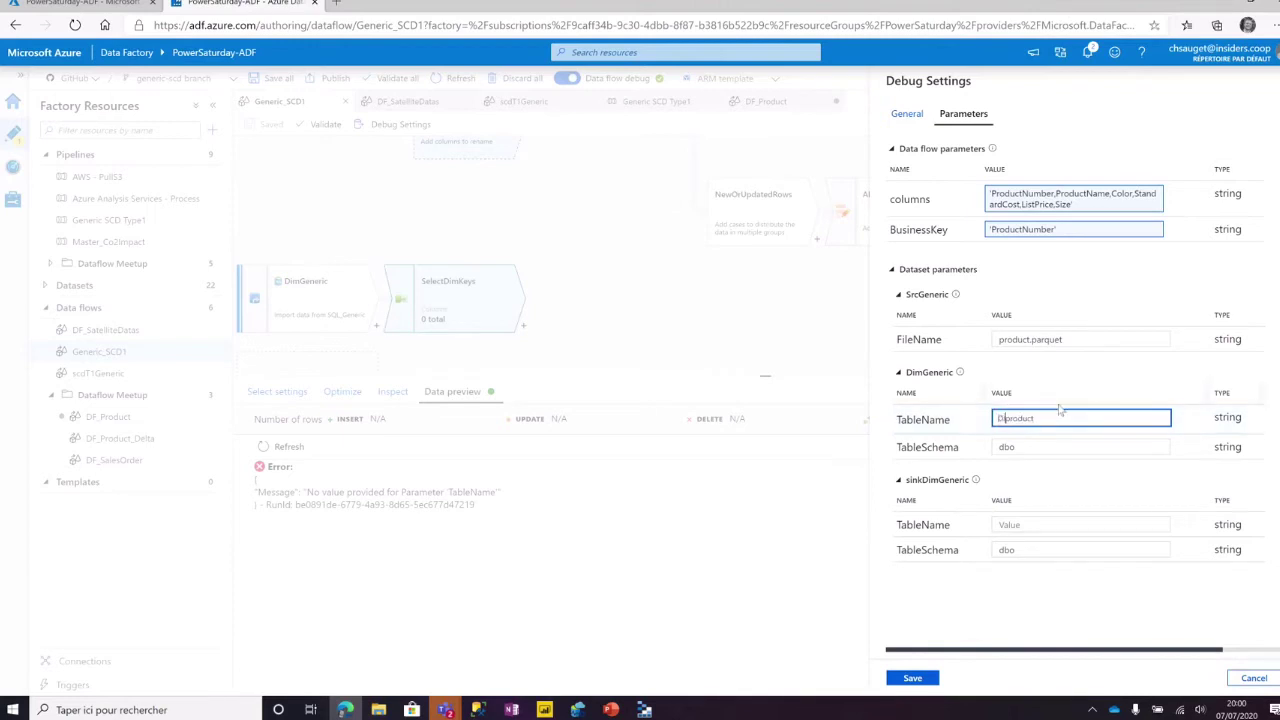
{"action": "type", "text": "im"}
{"action": "key", "text": "Delete"}
{"action": "type", "text": "P"}
Set the sinkDimGeneric TableName debug parameter to product and save the debug settings
{"action": "left_click", "coordinate": [1040, 522]}
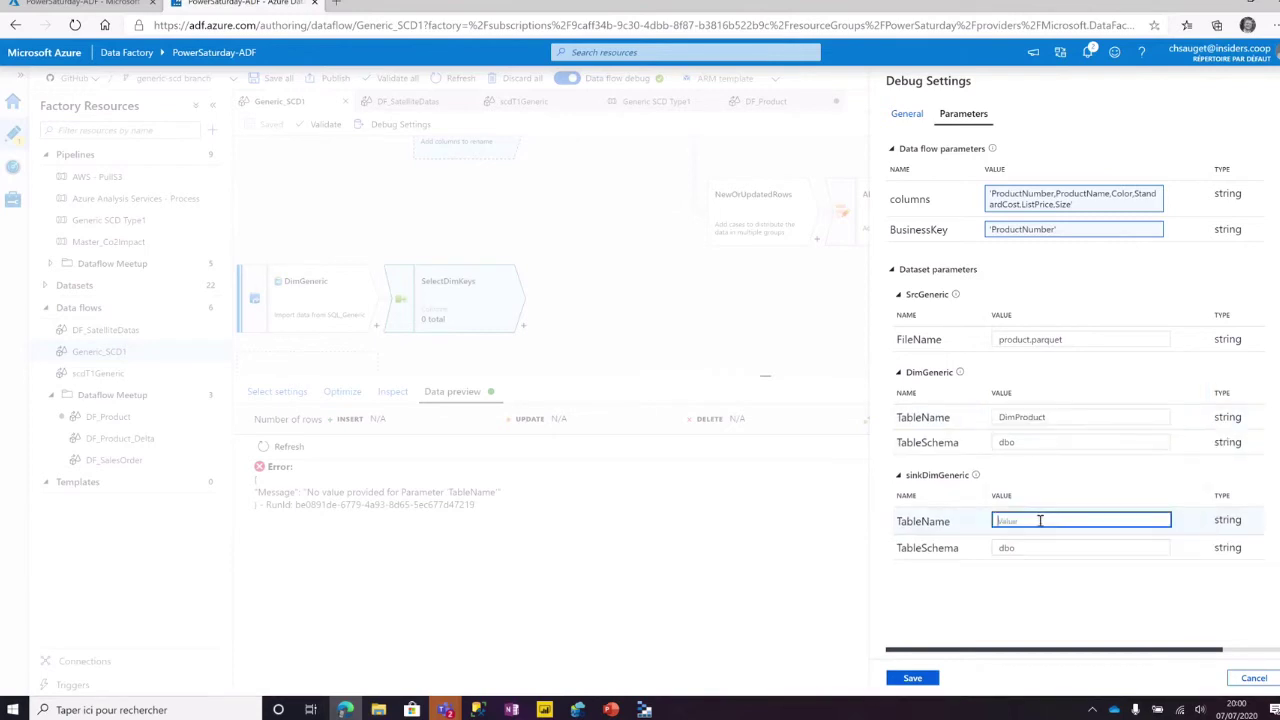
{"action": "type", "text": "product"}
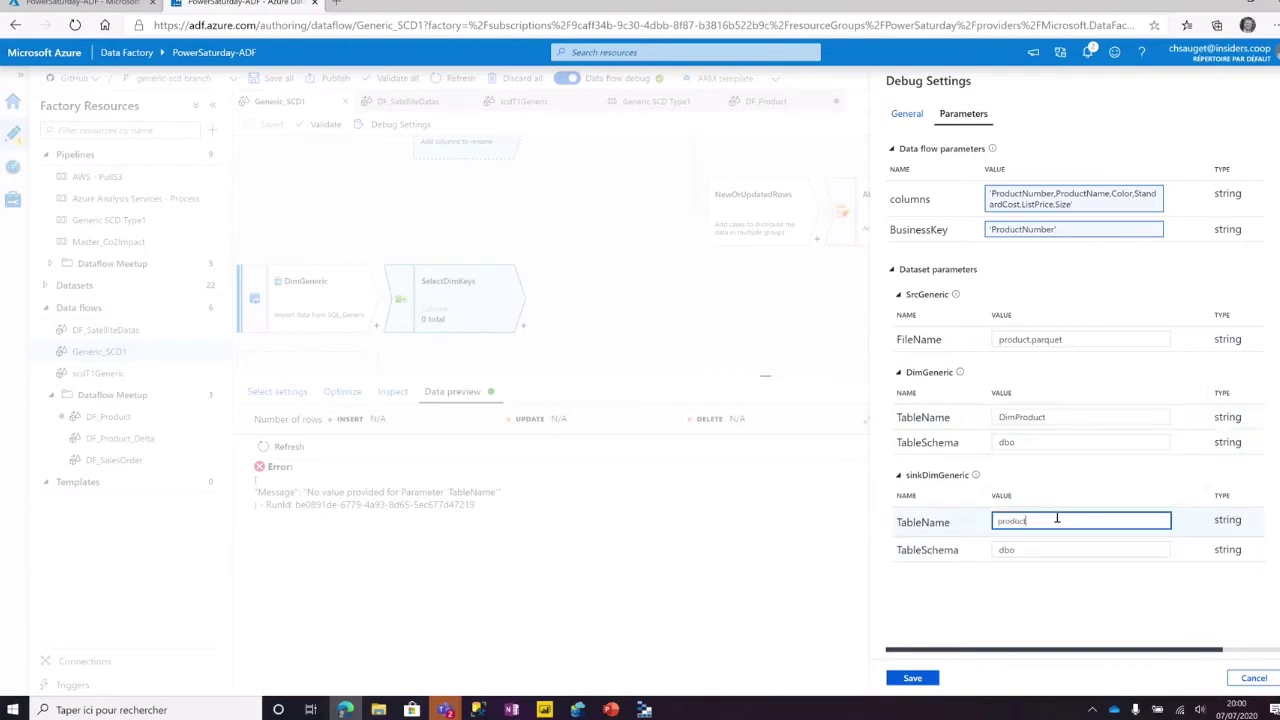
{"action": "left_click", "coordinate": [1048, 547]}
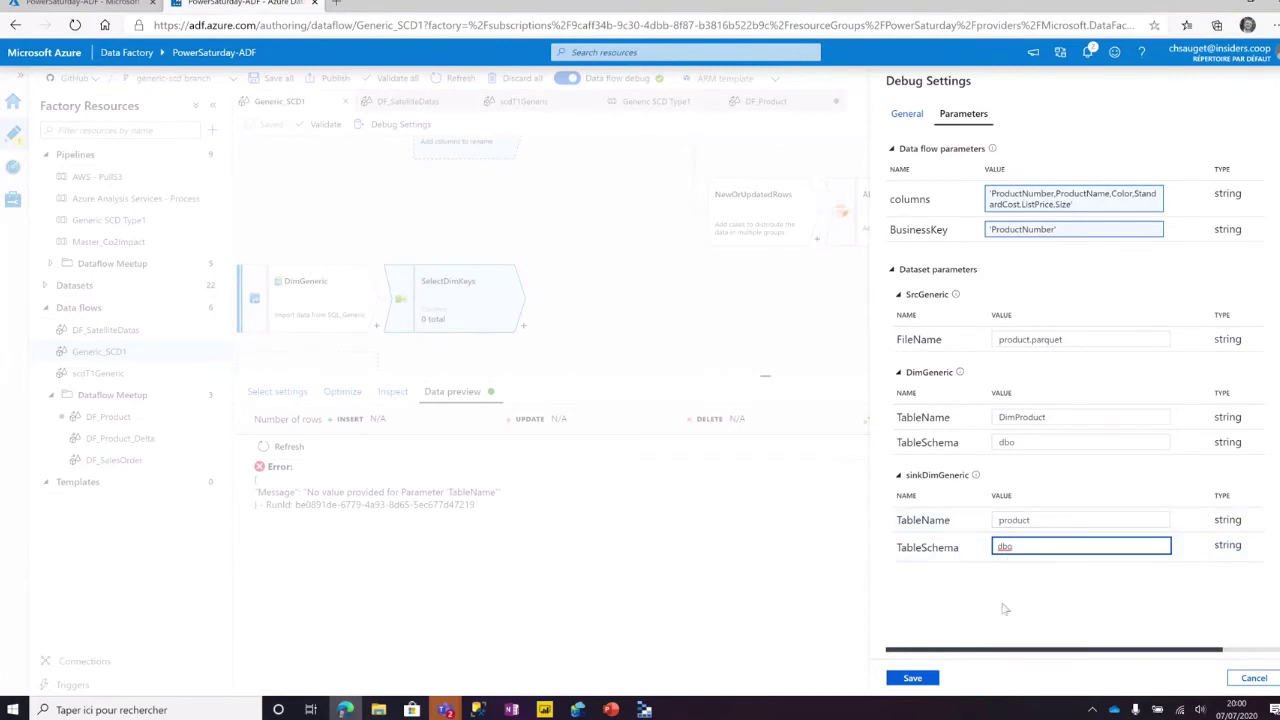
{"action": "left_click", "coordinate": [914, 678]}
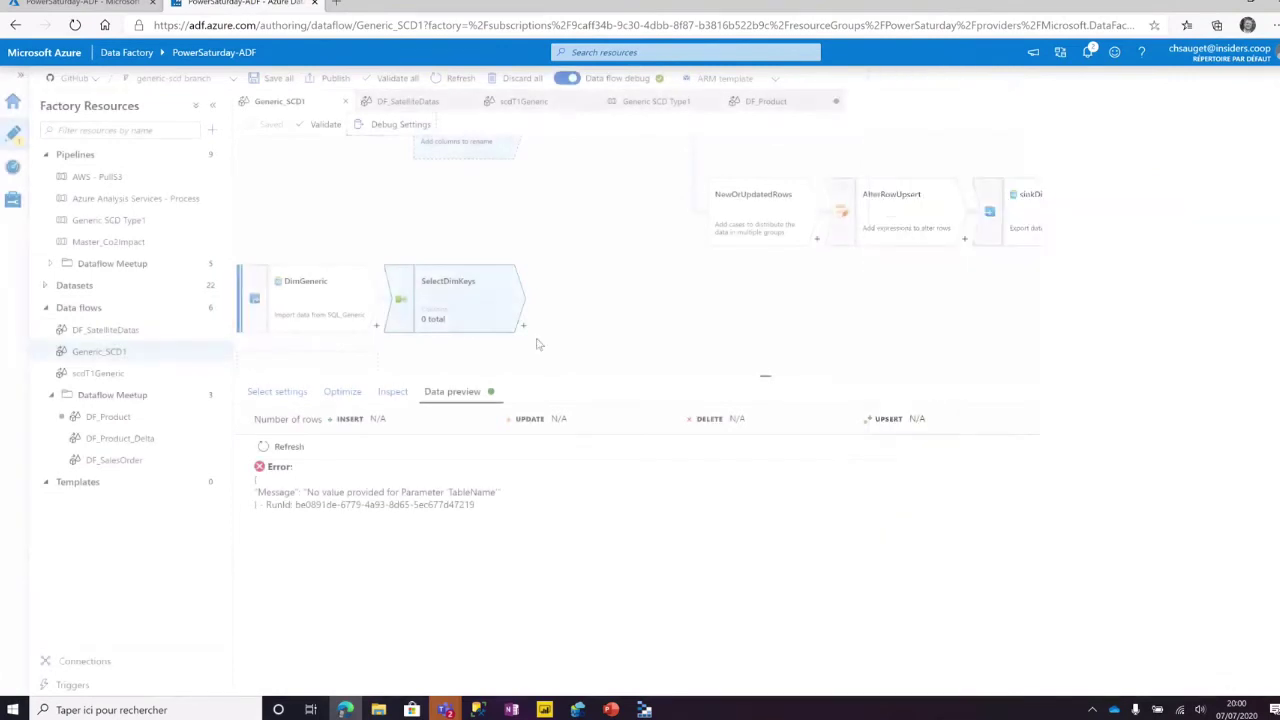
Refresh the data preview of SelectDimKeys, look over the other open pipeline and data flows while it loads, and return to Generic_SCD1
{"action": "left_click", "coordinate": [286, 446]}
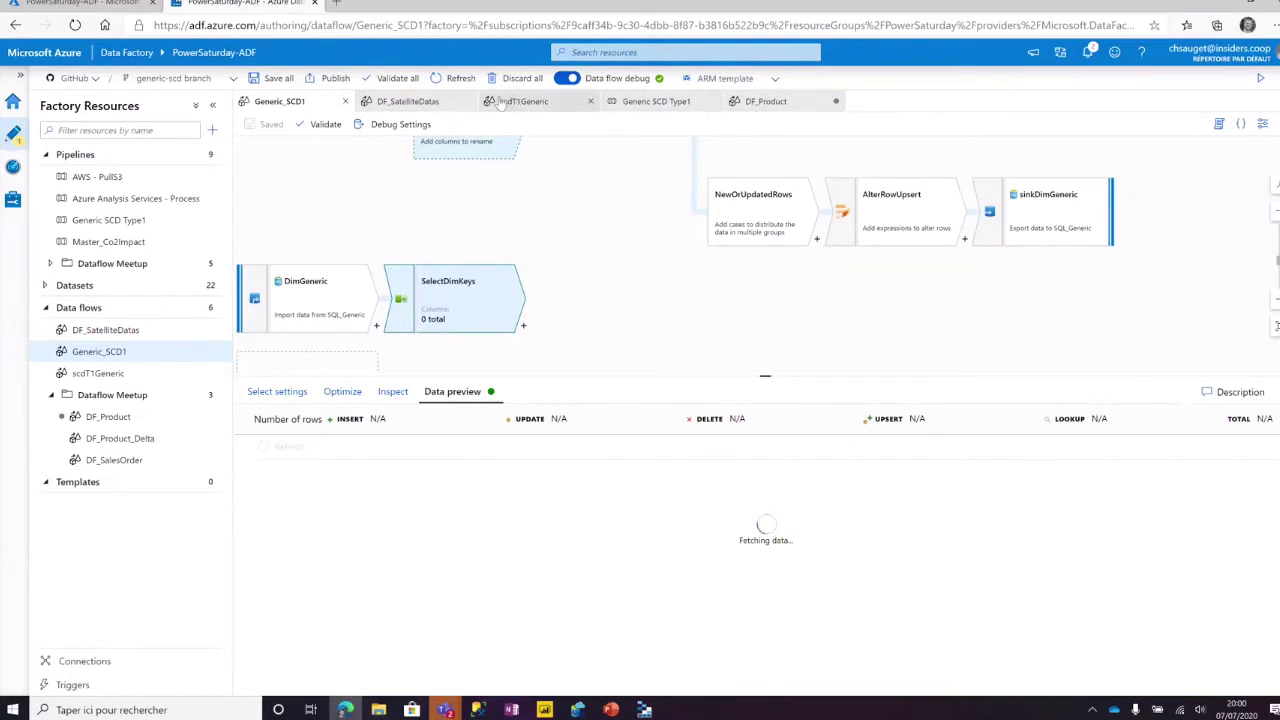
{"action": "left_click", "coordinate": [655, 102]}
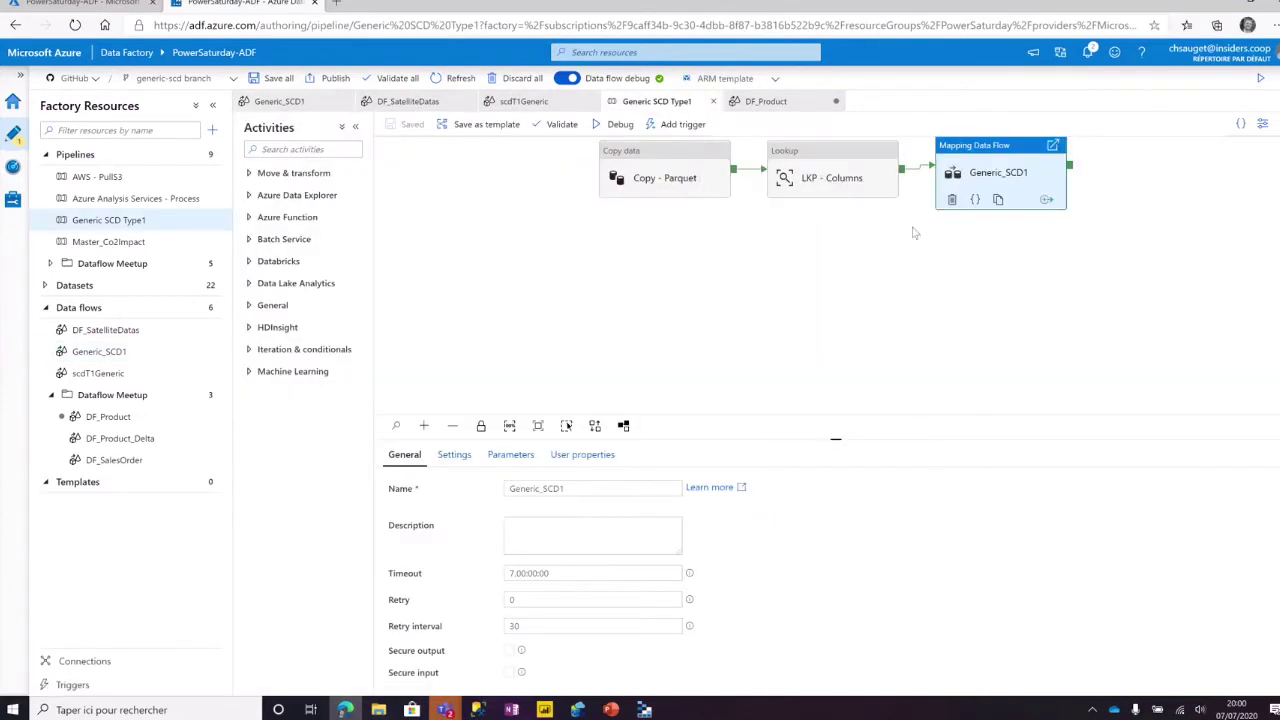
{"action": "left_click", "coordinate": [1008, 165]}
{"action": "left_click", "coordinate": [752, 101]}
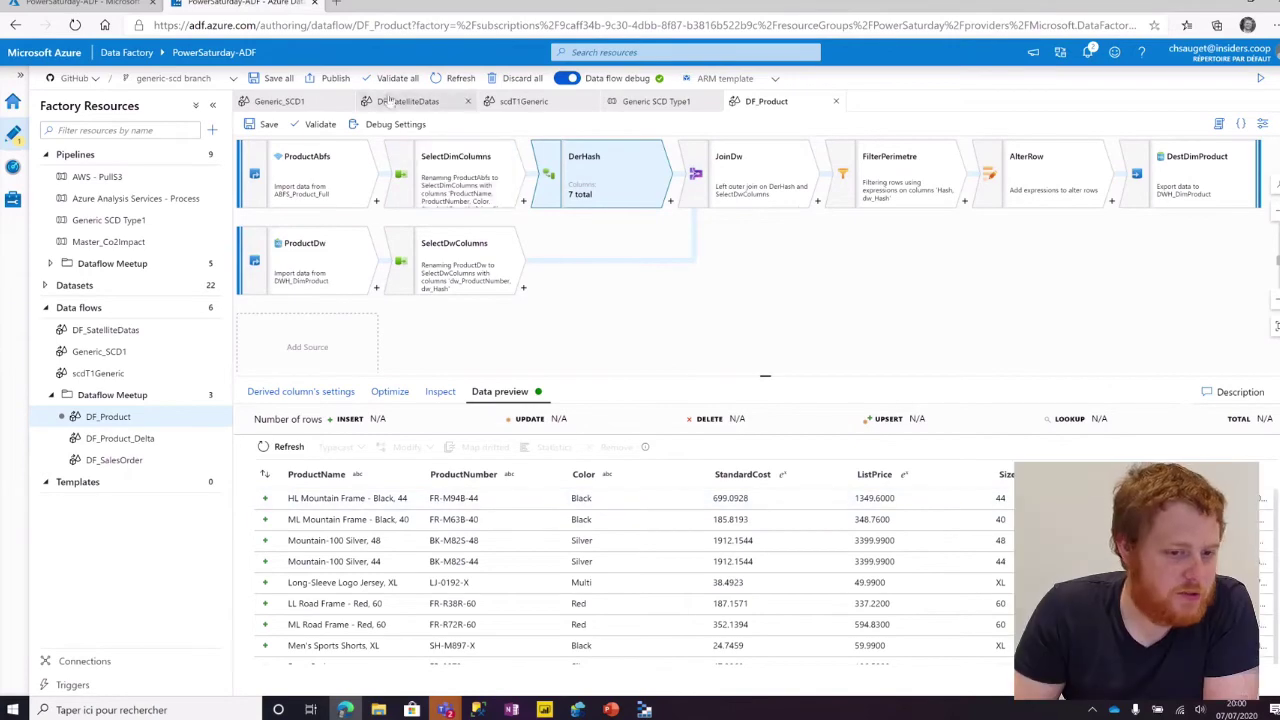
{"action": "left_click", "coordinate": [415, 101]}
{"action": "left_click", "coordinate": [540, 101]}
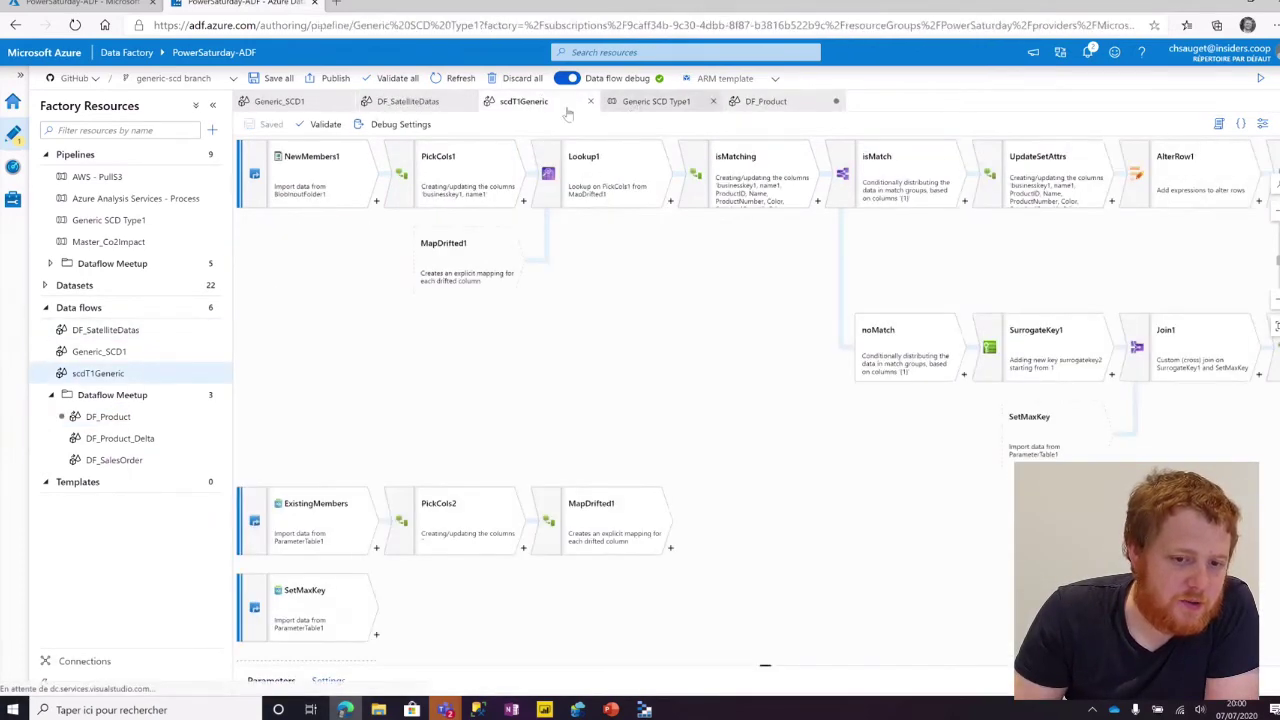
{"action": "left_click", "coordinate": [656, 101]}
{"action": "left_click", "coordinate": [279, 101]}
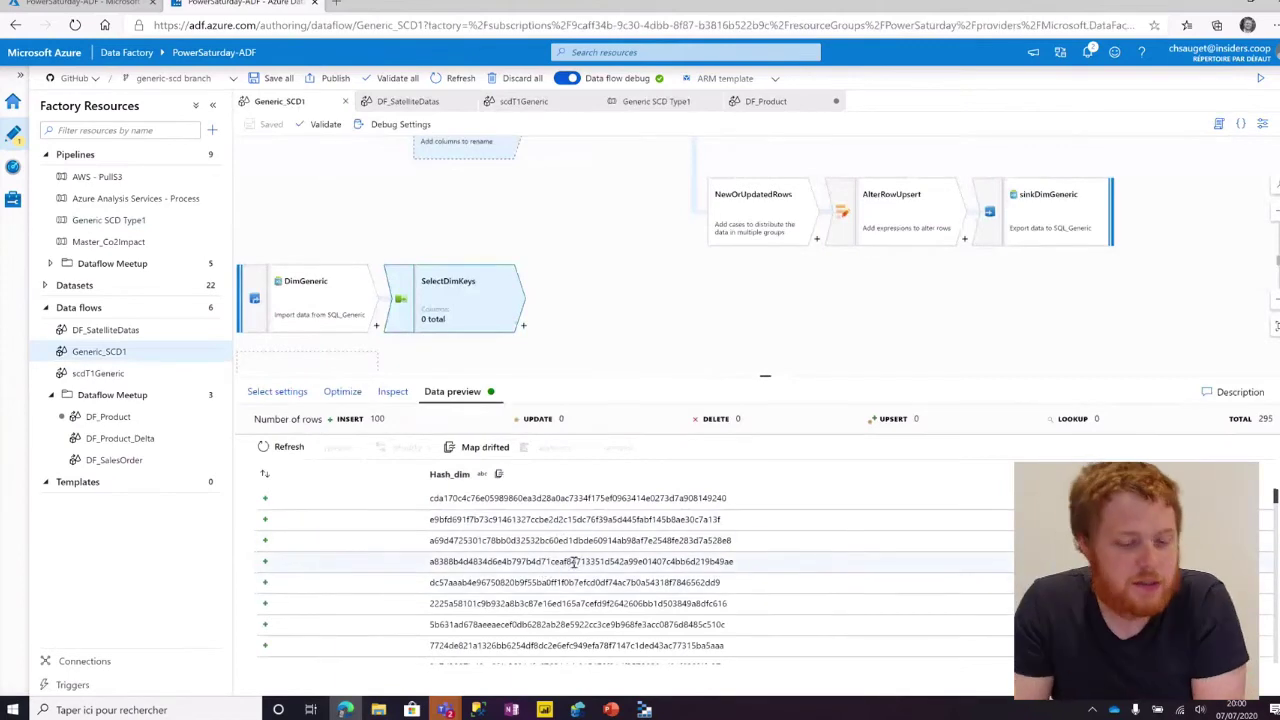
Examine the previewed Hash_dim values of SelectDimKeys and check its output schema
{"action": "scroll", "coordinate": [560, 545], "scroll_direction": "down", "scroll_amount": 4}
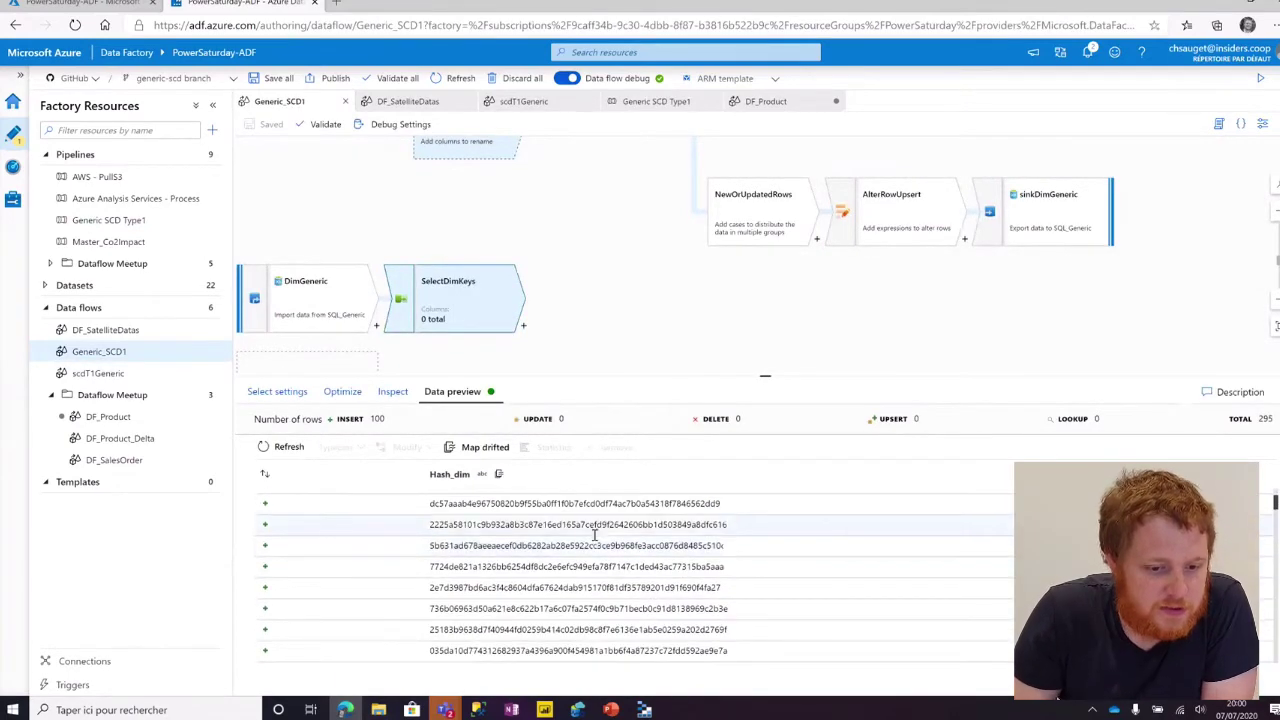
{"action": "scroll", "coordinate": [600, 550], "scroll_direction": "down", "scroll_amount": 4}
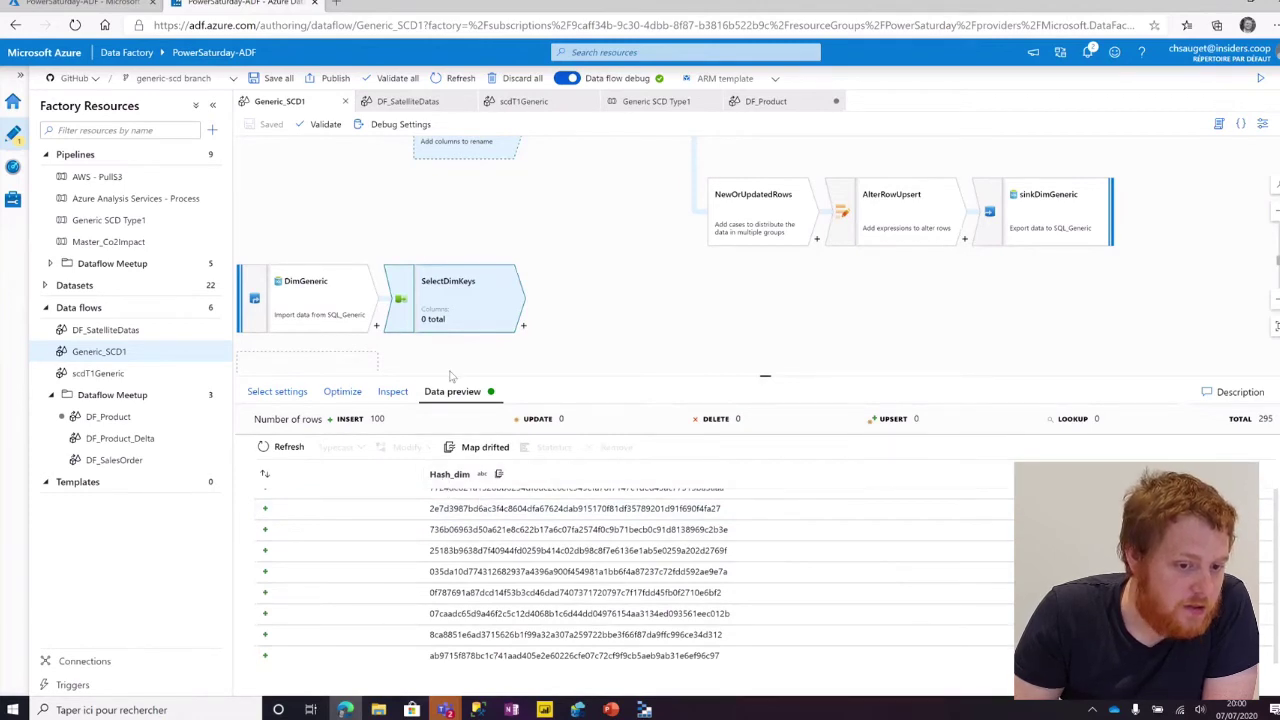
{"action": "left_click", "coordinate": [392, 392]}
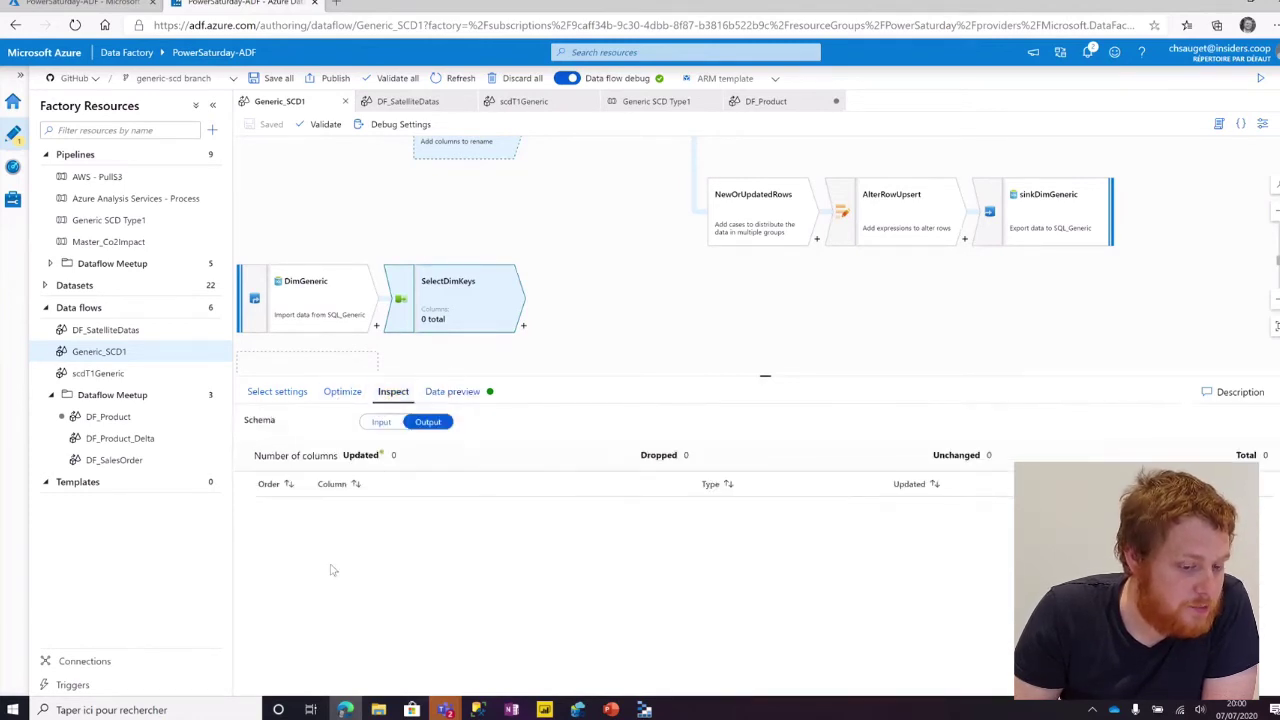
{"action": "left_click", "coordinate": [452, 391]}
Check the LKPExists lookup condition, try to preview the ExistingRows output, and highlight the file name in the resulting message
{"action": "scroll", "coordinate": [544, 337], "scroll_direction": "up", "scroll_amount": 3}
{"action": "left_click", "coordinate": [600, 178]}
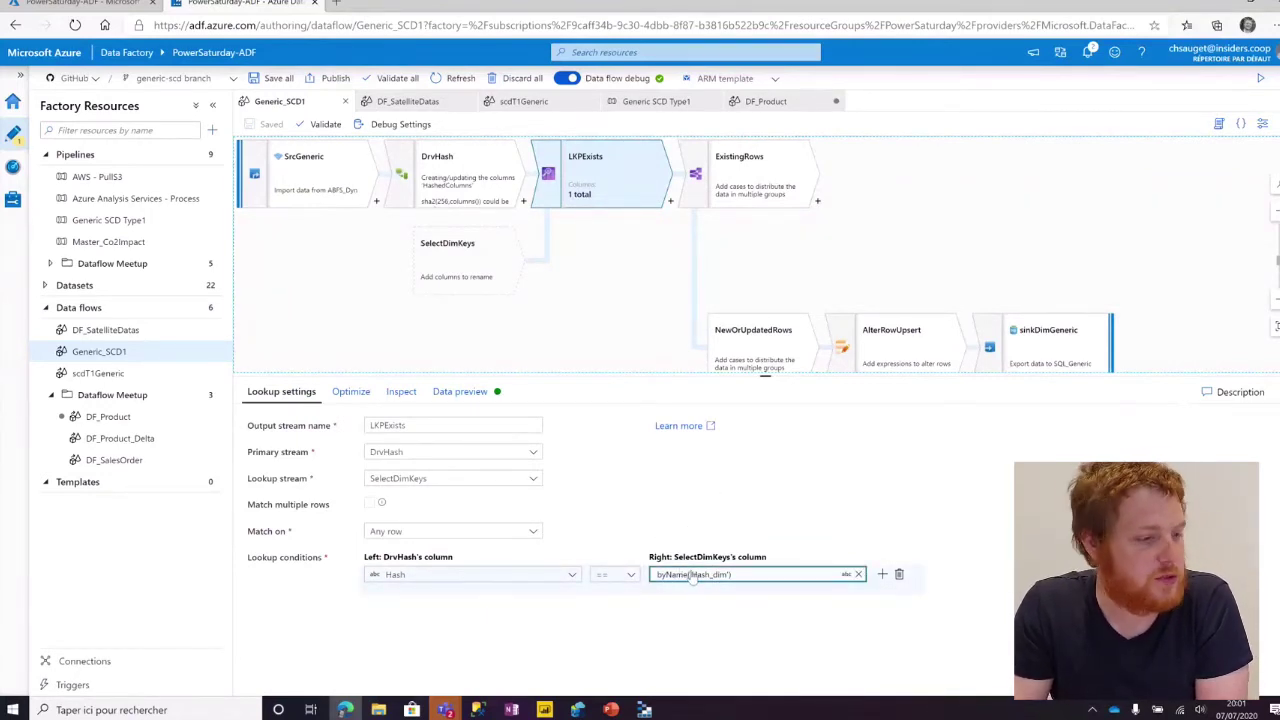
{"action": "left_click", "coordinate": [740, 183]}
{"action": "left_click", "coordinate": [495, 391]}
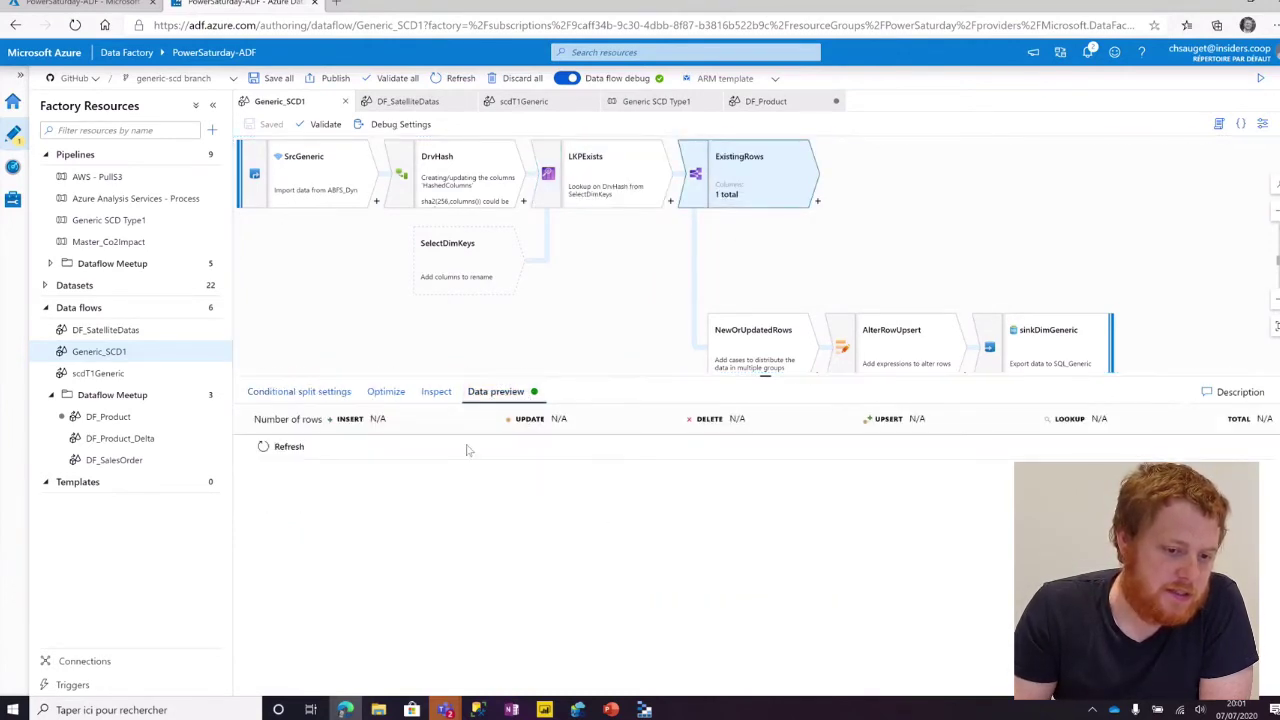
{"action": "left_click", "coordinate": [290, 447]}
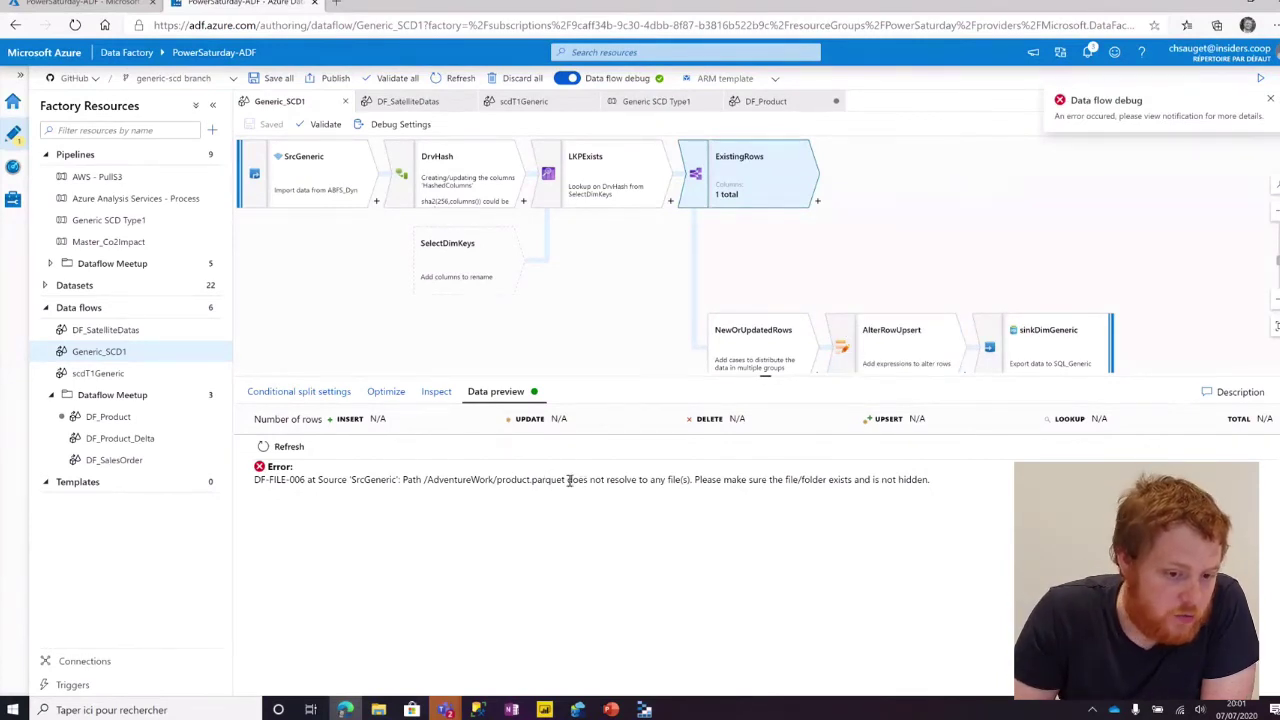
{"action": "left_click_drag", "start_coordinate": [568, 481], "coordinate": [494, 477]}
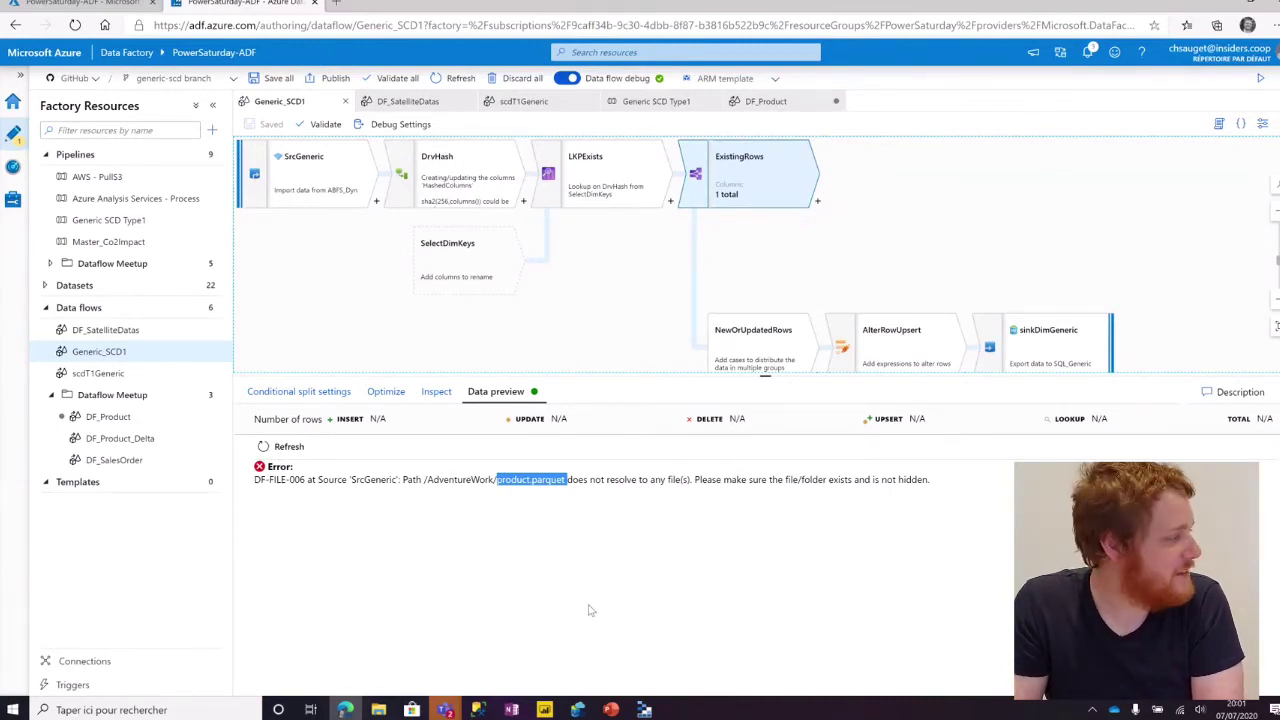
Compare the data preview panes of LKPExists and ExistingRows, ending on LKPExists
{"action": "left_click", "coordinate": [594, 187]}
{"action": "left_click", "coordinate": [462, 391]}
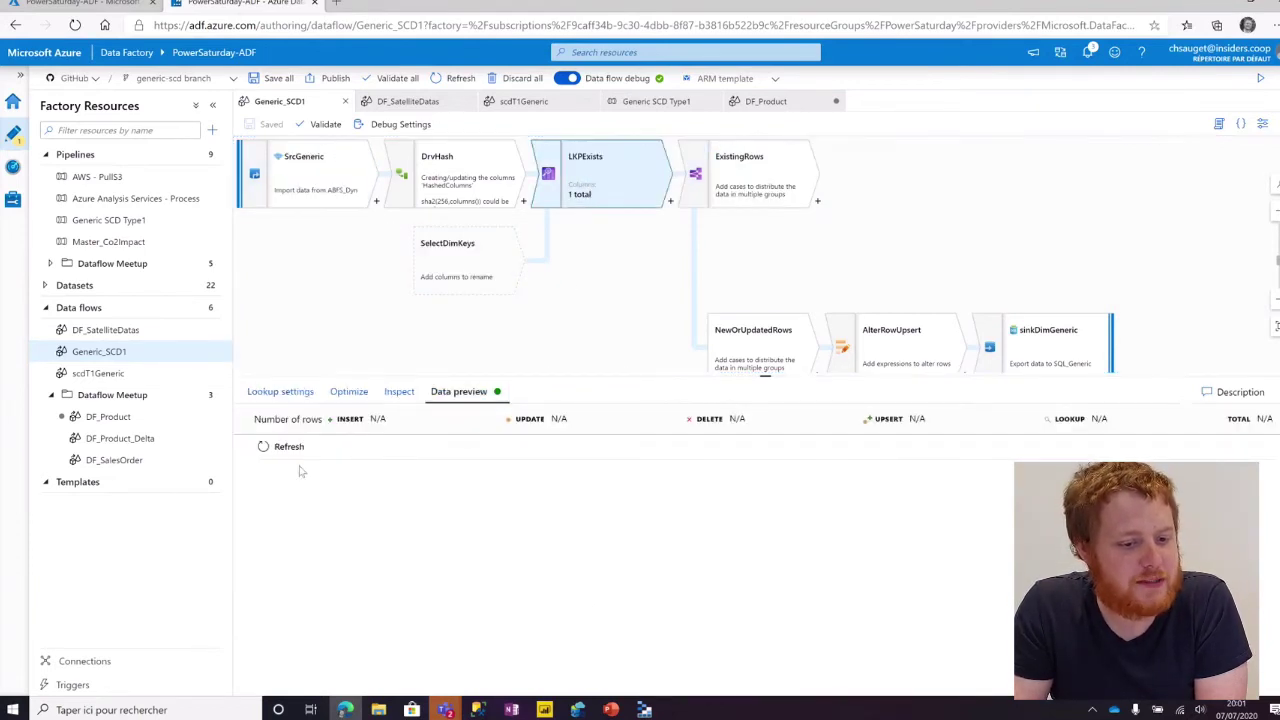
{"action": "left_click", "coordinate": [762, 174]}
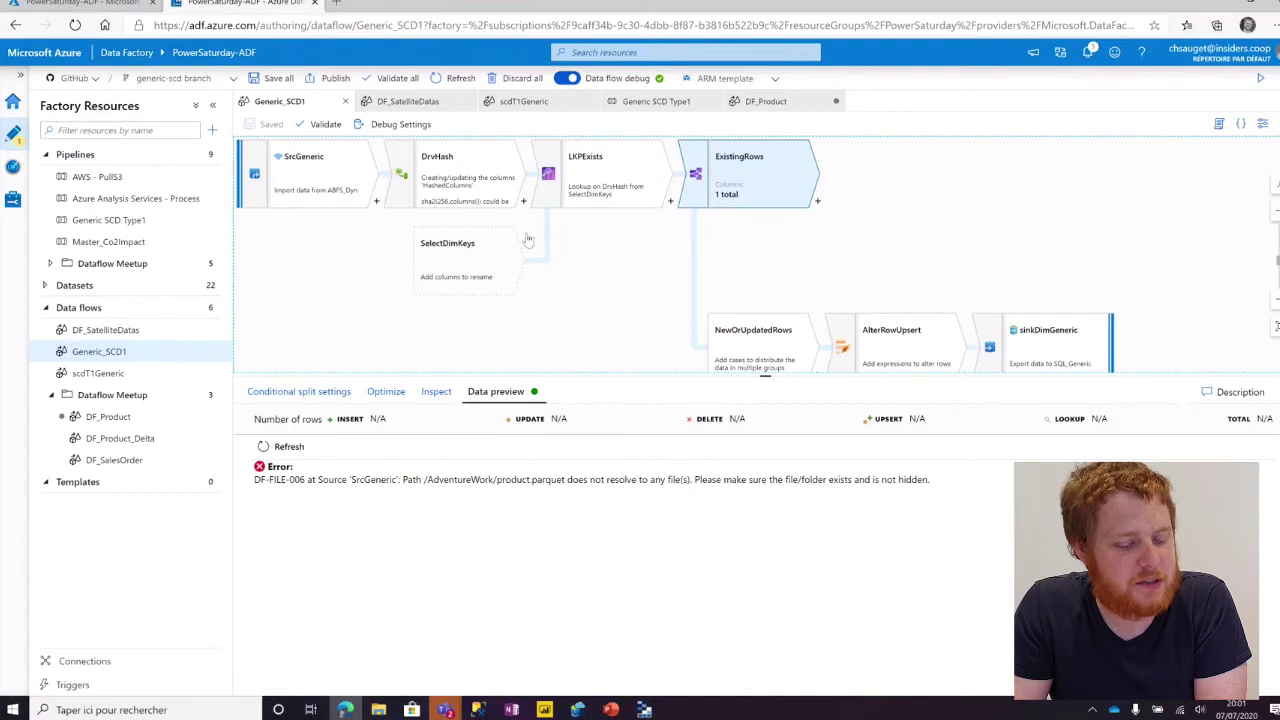
{"action": "left_click", "coordinate": [638, 190]}
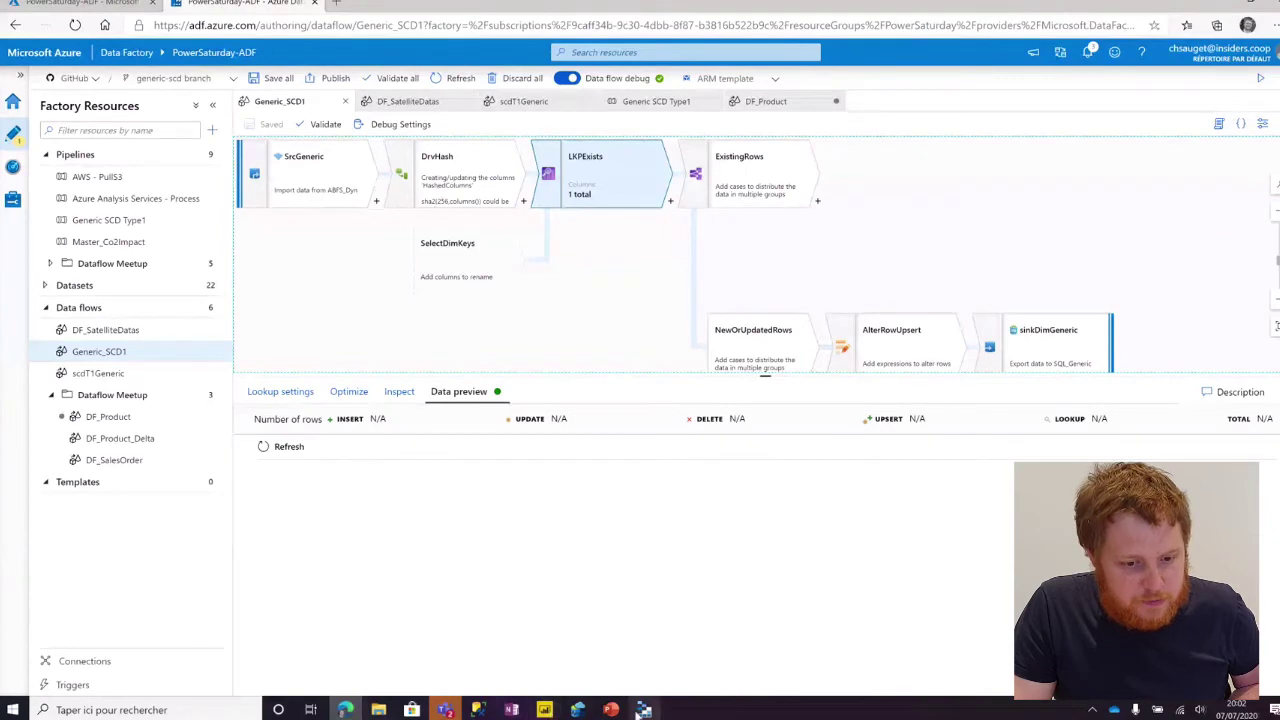
Switch to PowerPoint, start the slide show from the current "Avoid the pain points" slide, and advance to the Concurrency slide
{"action": "mouse_move", "coordinate": [610, 709]}
{"action": "left_click", "coordinate": [684, 650]}
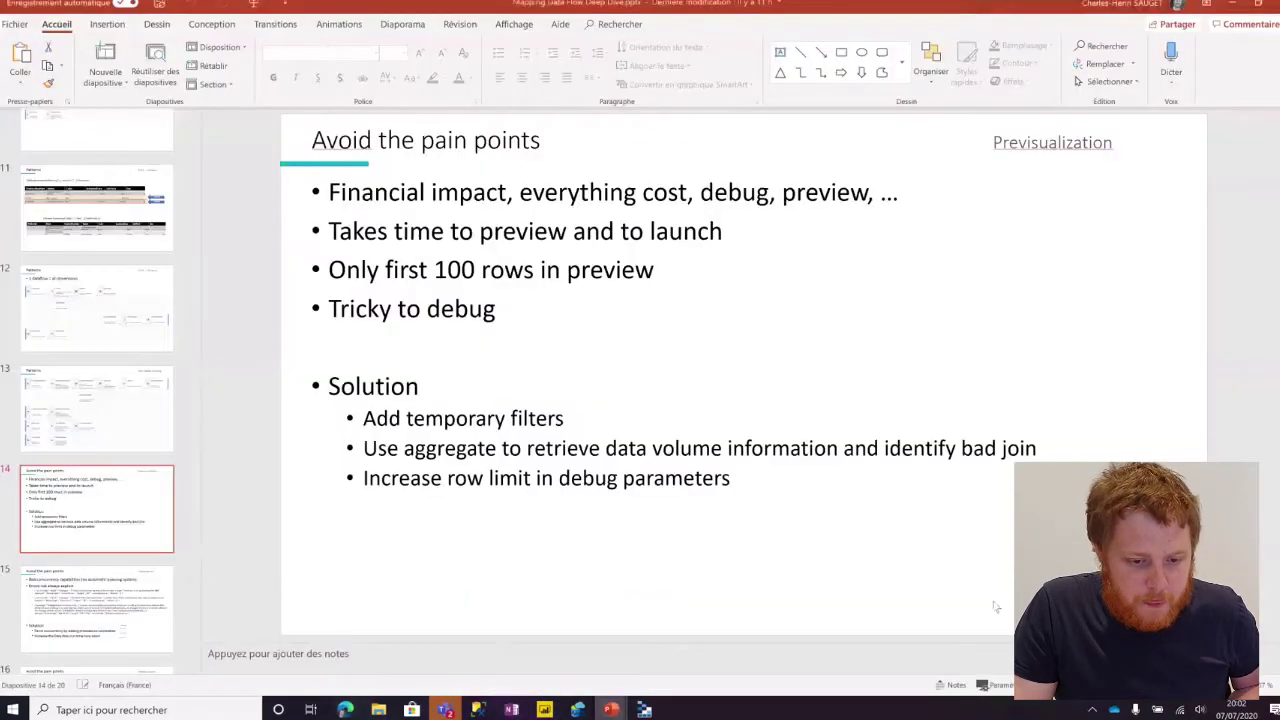
{"action": "key", "text": "shift+F5"}
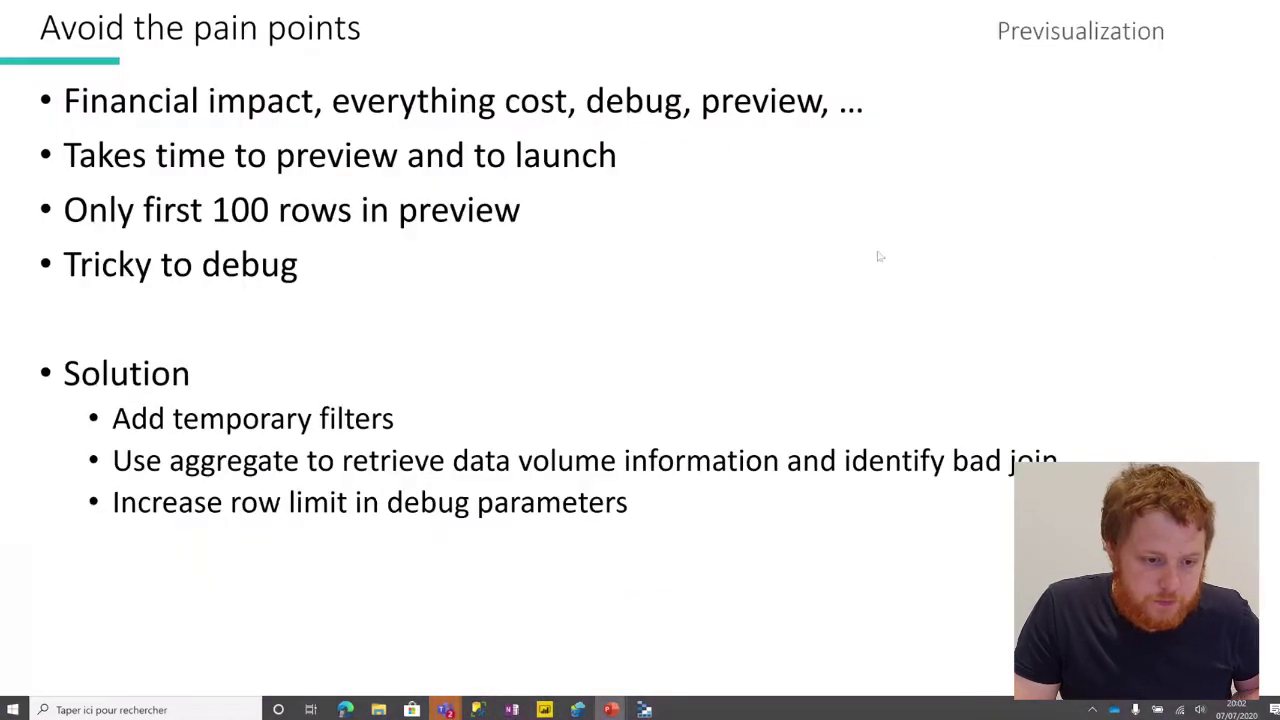
{"action": "key", "text": "Right"}
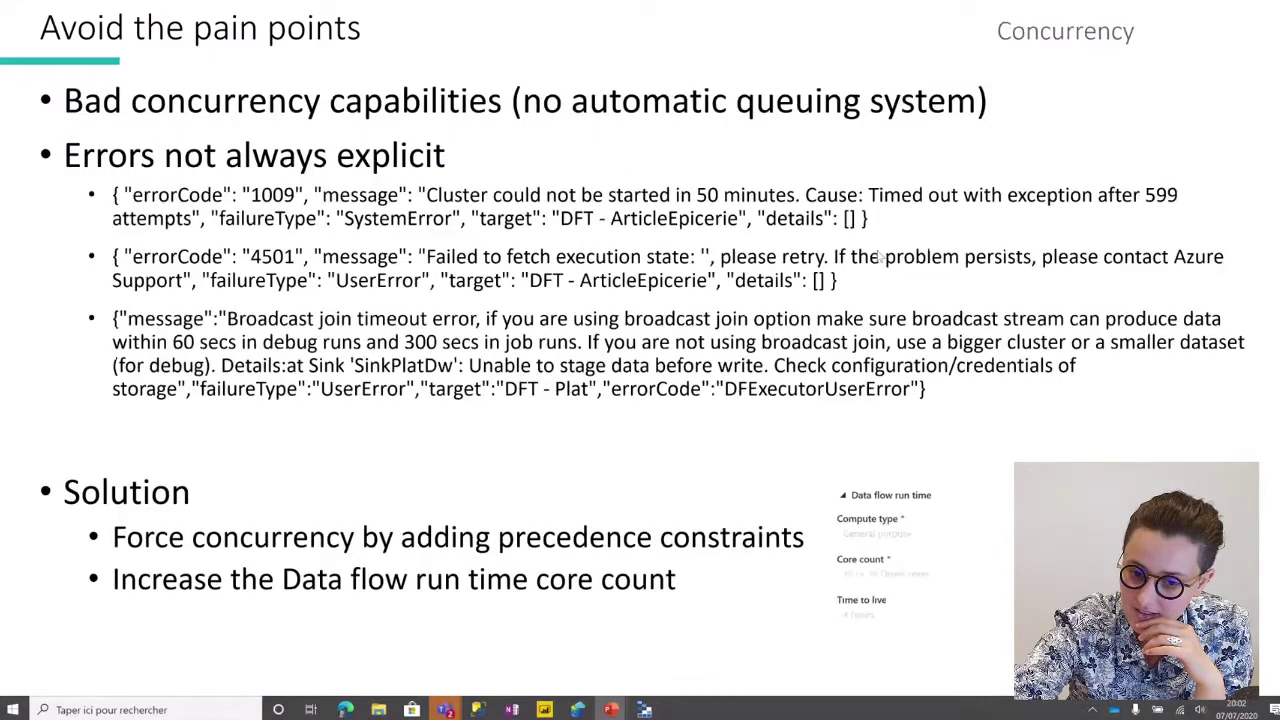
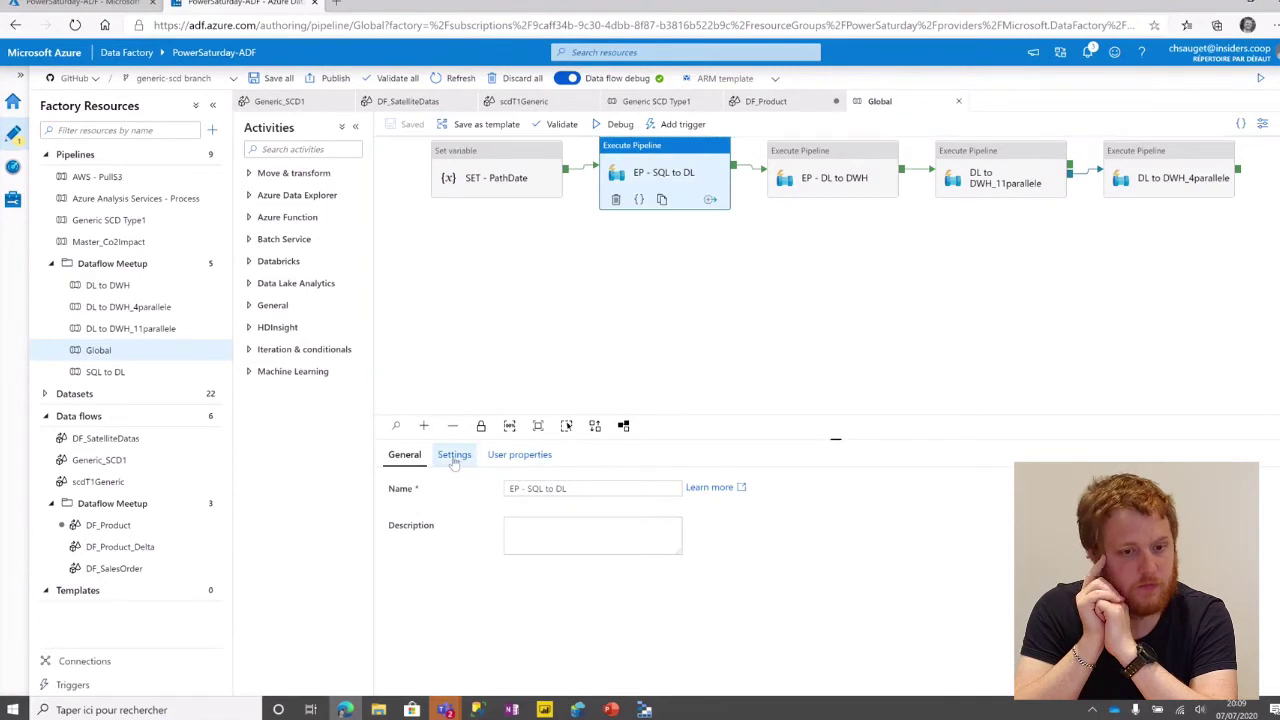
Open the SQL to DL pipeline from the Global pipeline, examine the retry setting of LKP - MaxDate, and deselect the activity
{"action": "double_click", "coordinate": [664, 152]}
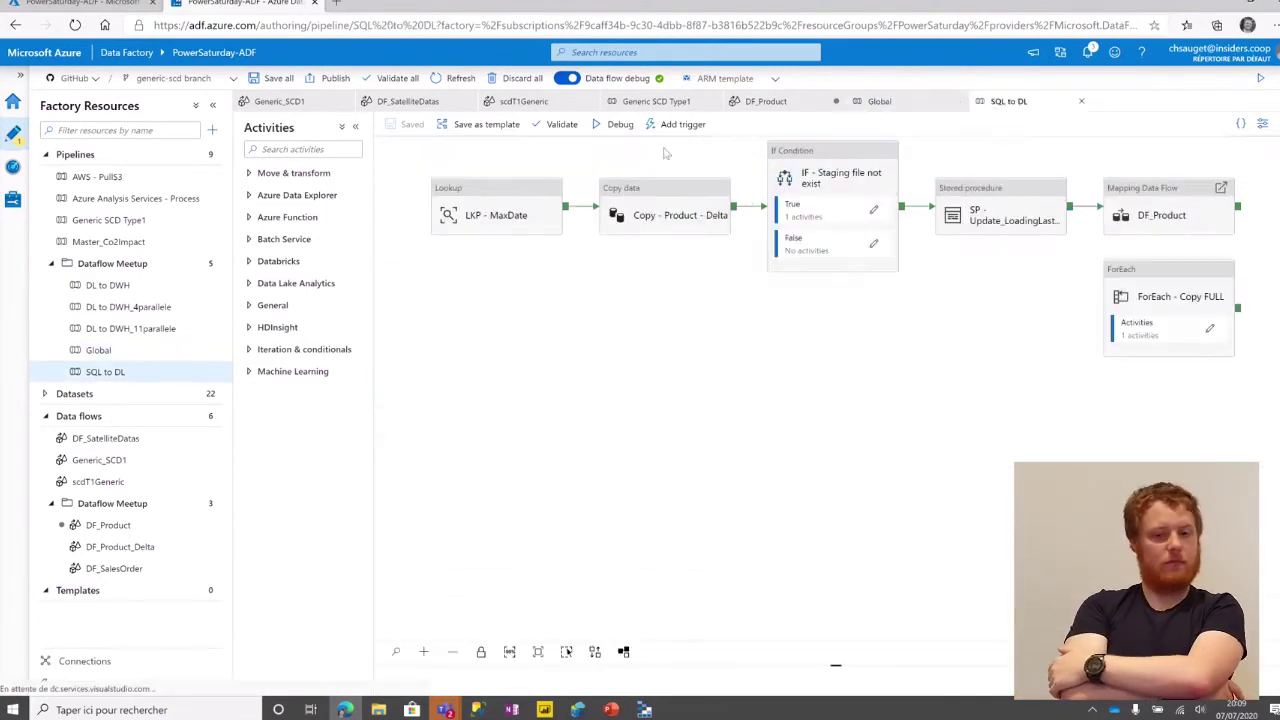
{"action": "left_click", "coordinate": [509, 205]}
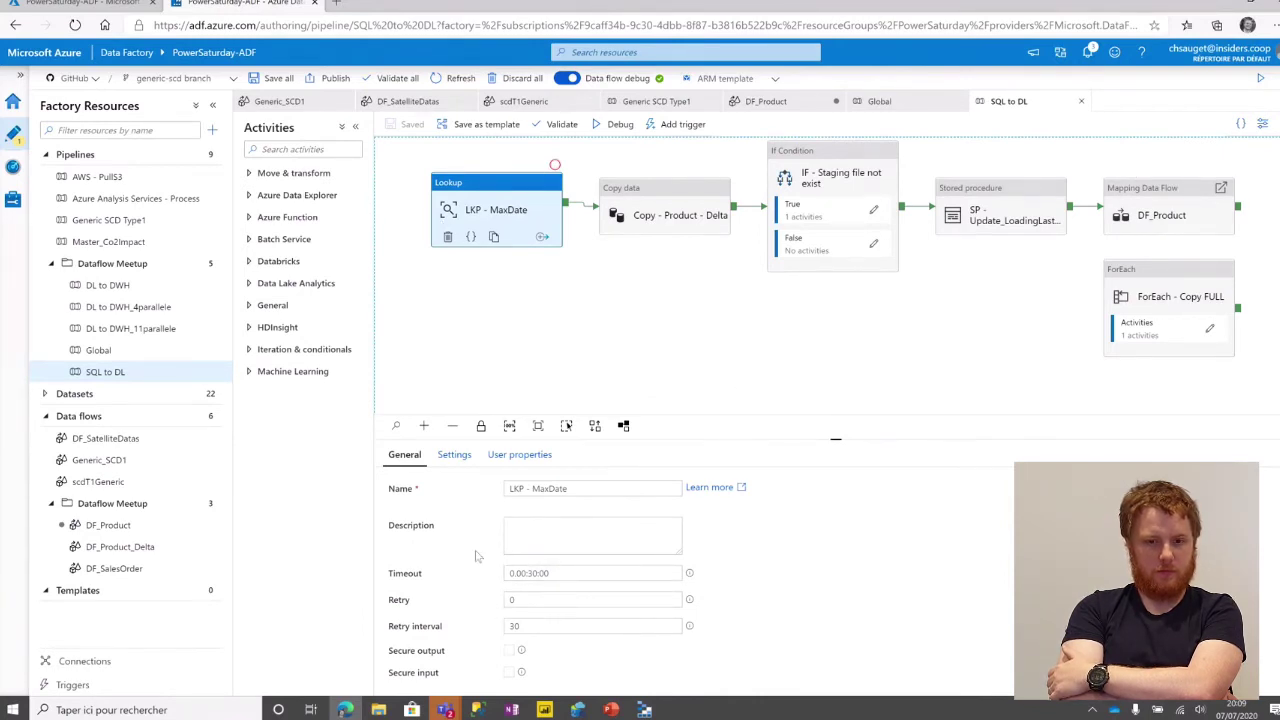
{"action": "left_click", "coordinate": [520, 599]}
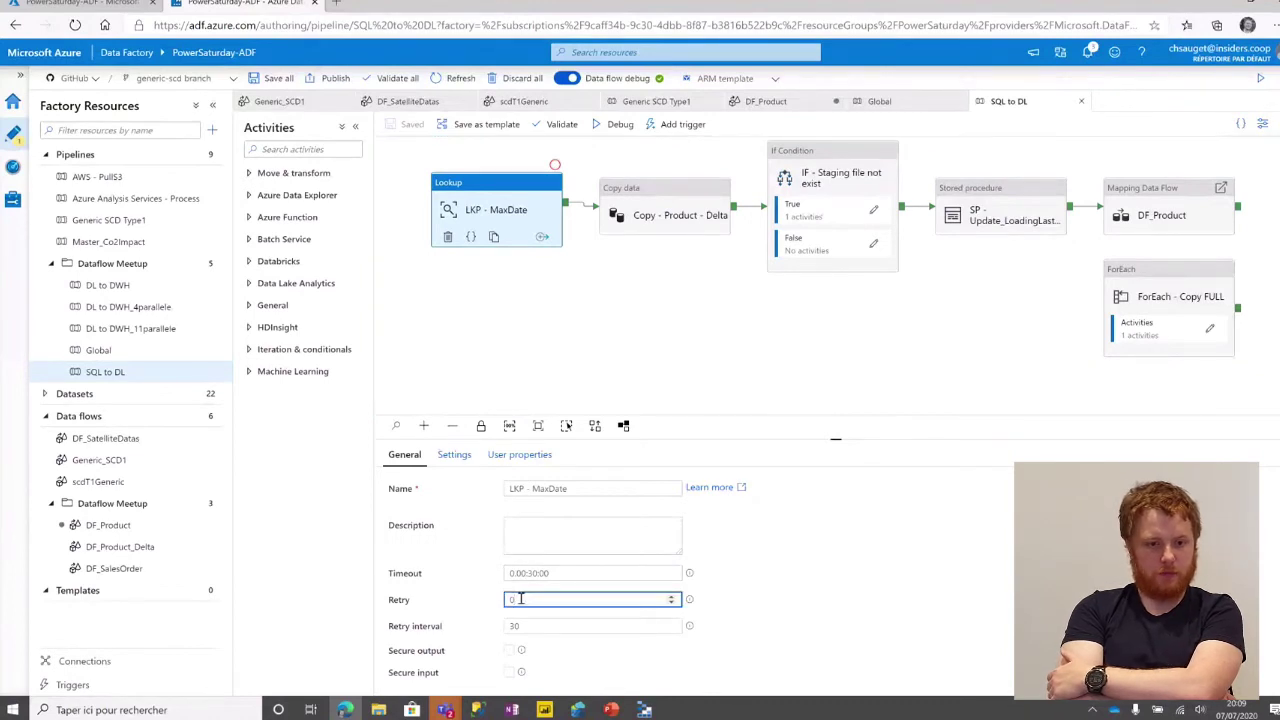
{"action": "left_click", "coordinate": [590, 384]}
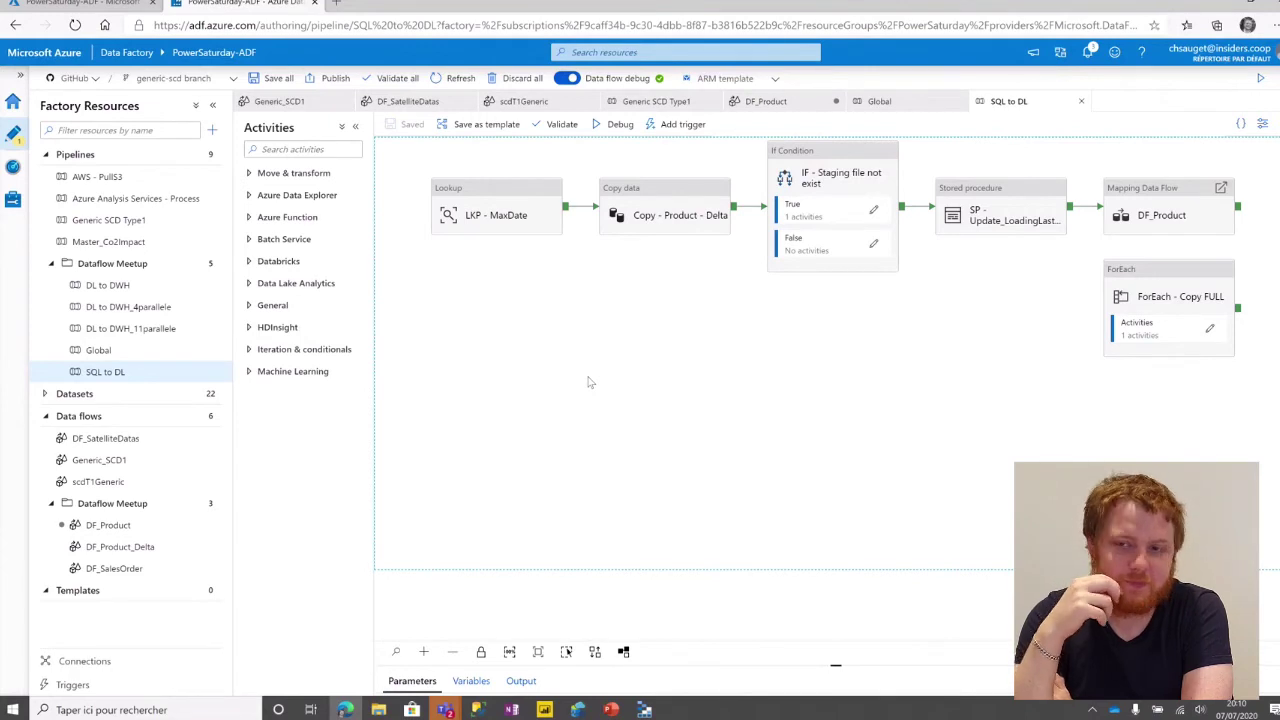
Examine the timeout and retry settings of the Copy - Product - Delta activity, then switch to the Default values slide in PowerPoint
{"action": "left_click", "coordinate": [505, 222]}
{"action": "left_click", "coordinate": [660, 200]}
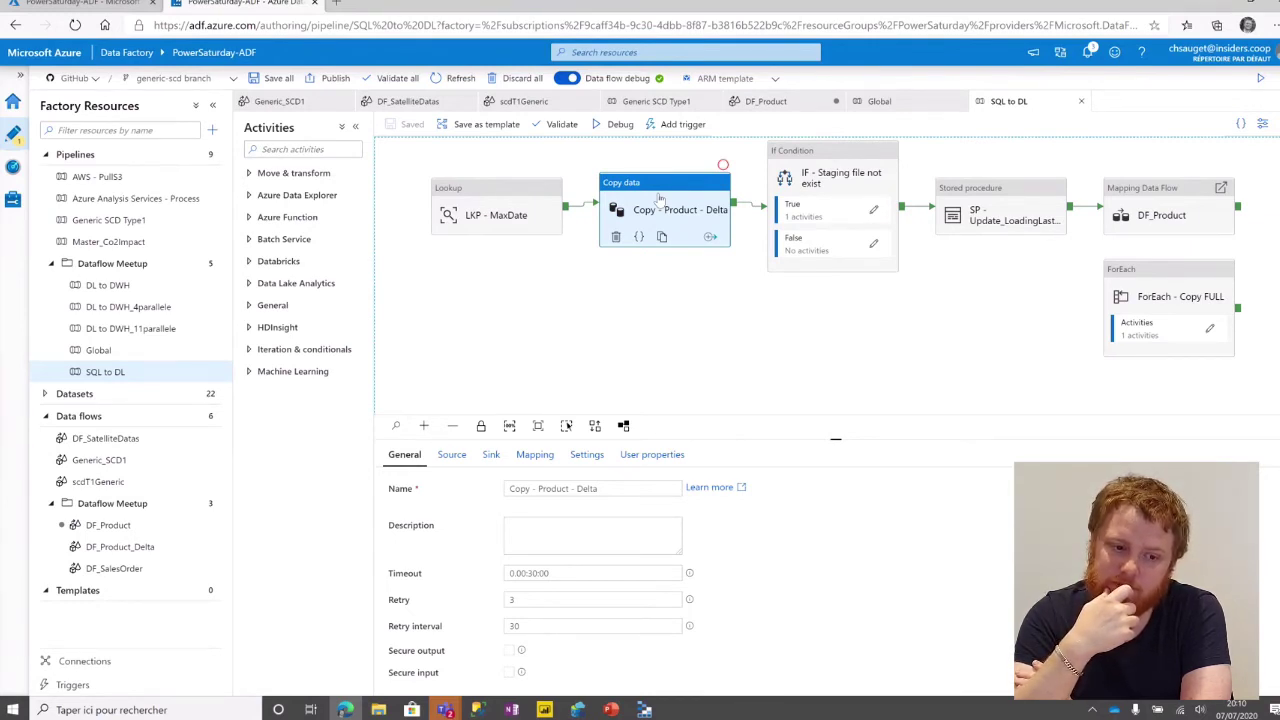
{"action": "key", "text": "alt+Tab"}
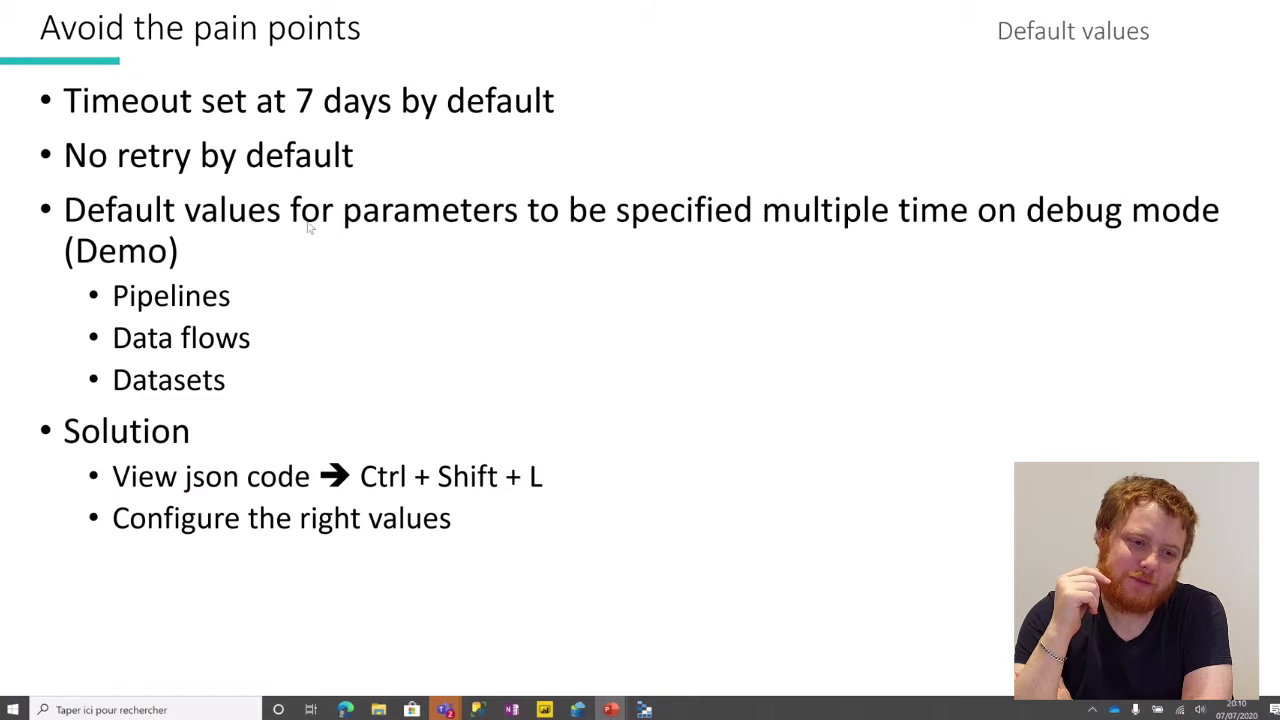
Return to Data Factory, open the Generic_SCD1 data flow from the Generic SCD Type1 pipeline, and review its debug parameters without saving
{"action": "key", "text": "alt+Tab"}
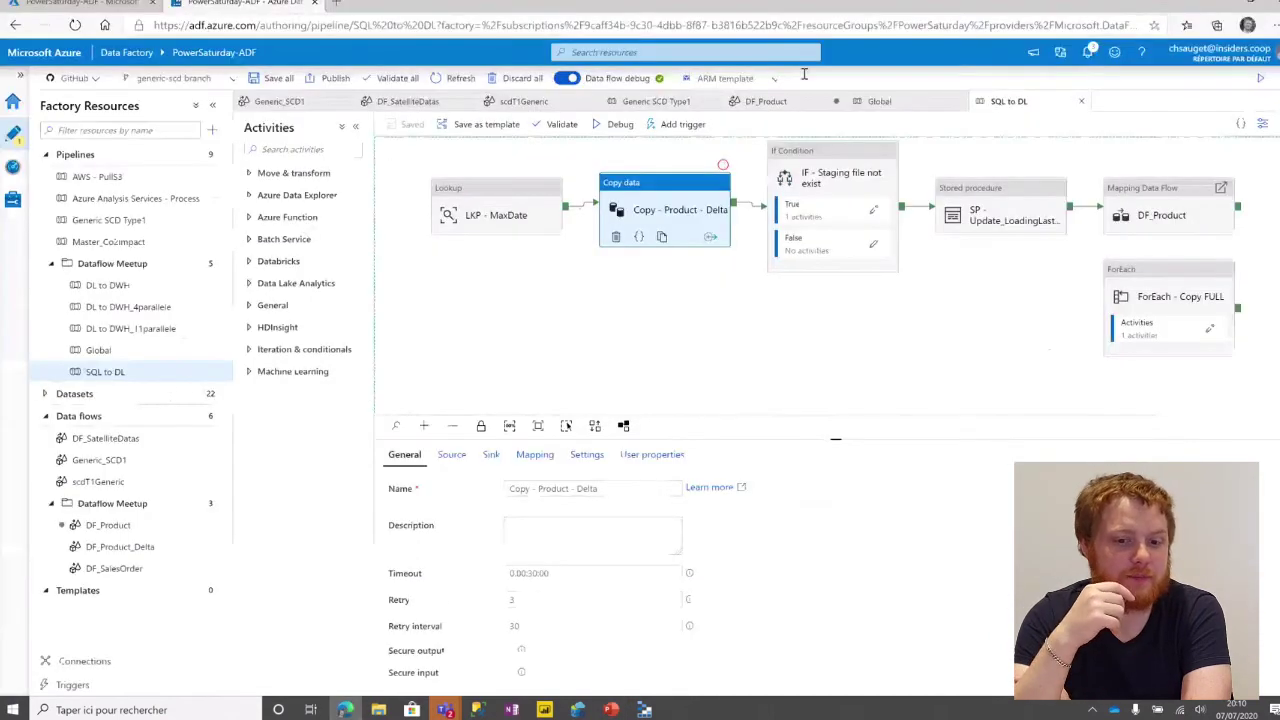
{"action": "left_click", "coordinate": [688, 103]}
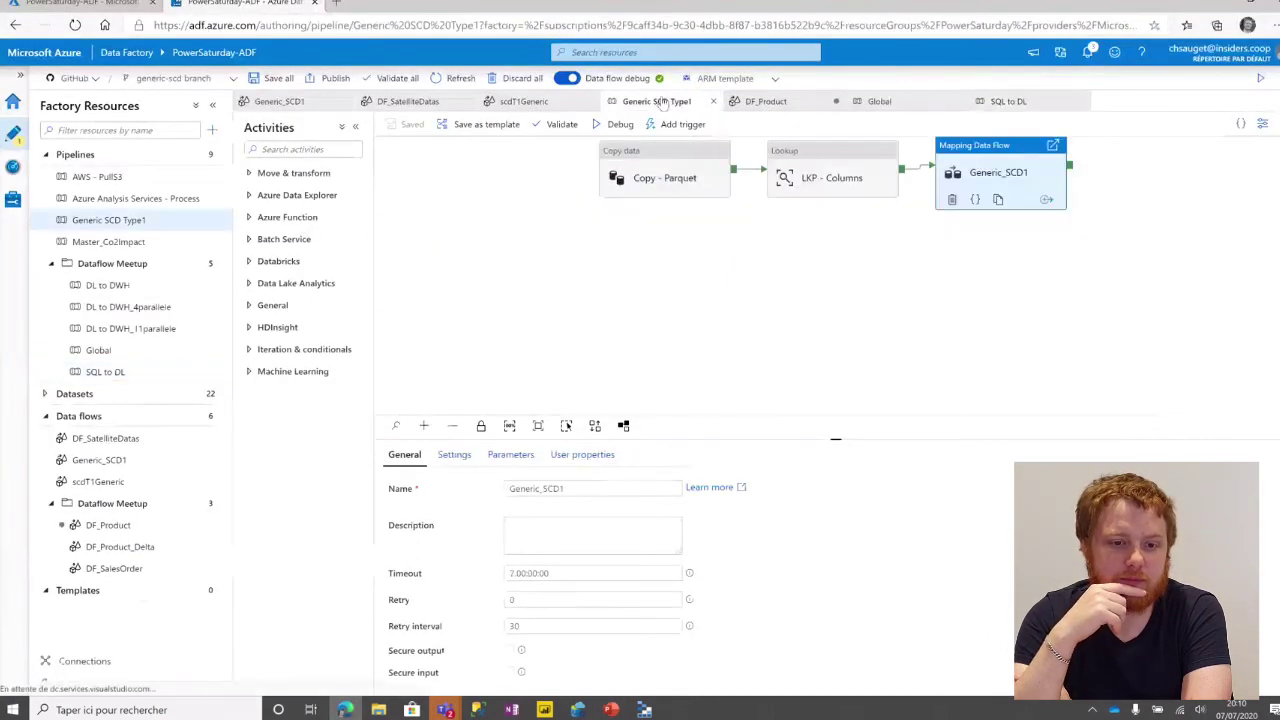
{"action": "double_click", "coordinate": [1013, 166]}
{"action": "left_click", "coordinate": [400, 124]}
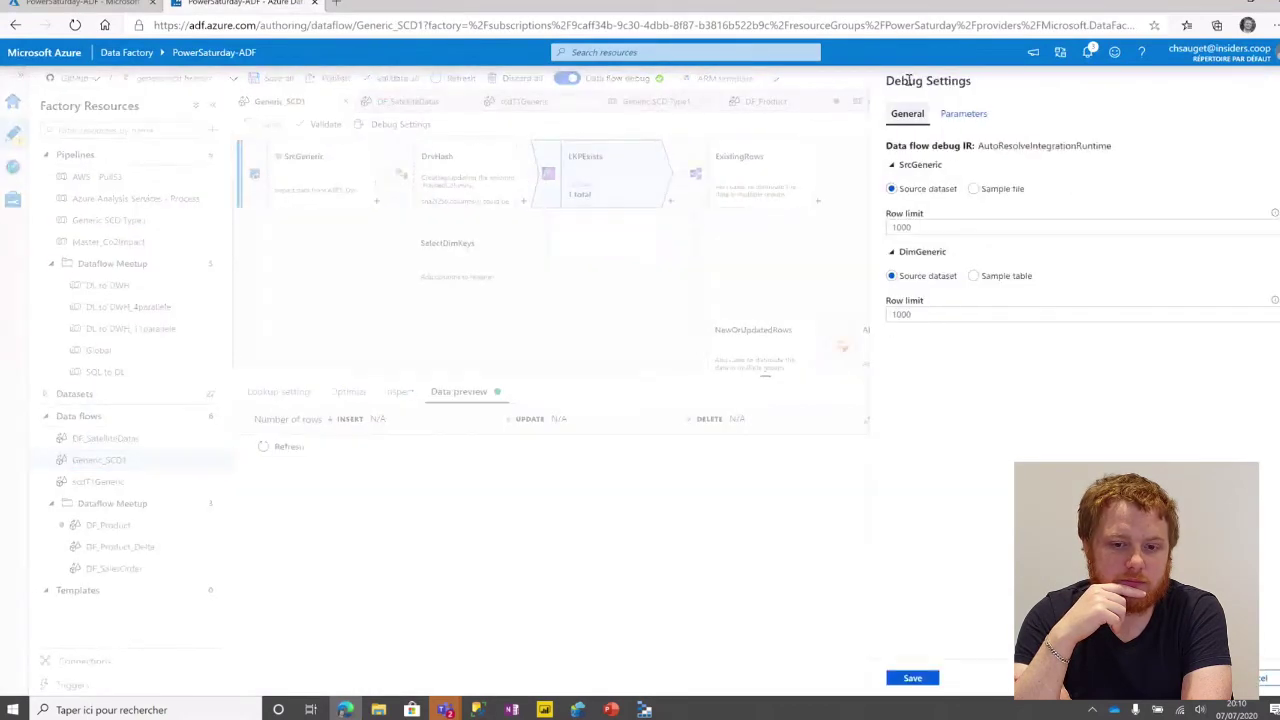
{"action": "left_click", "coordinate": [963, 113]}
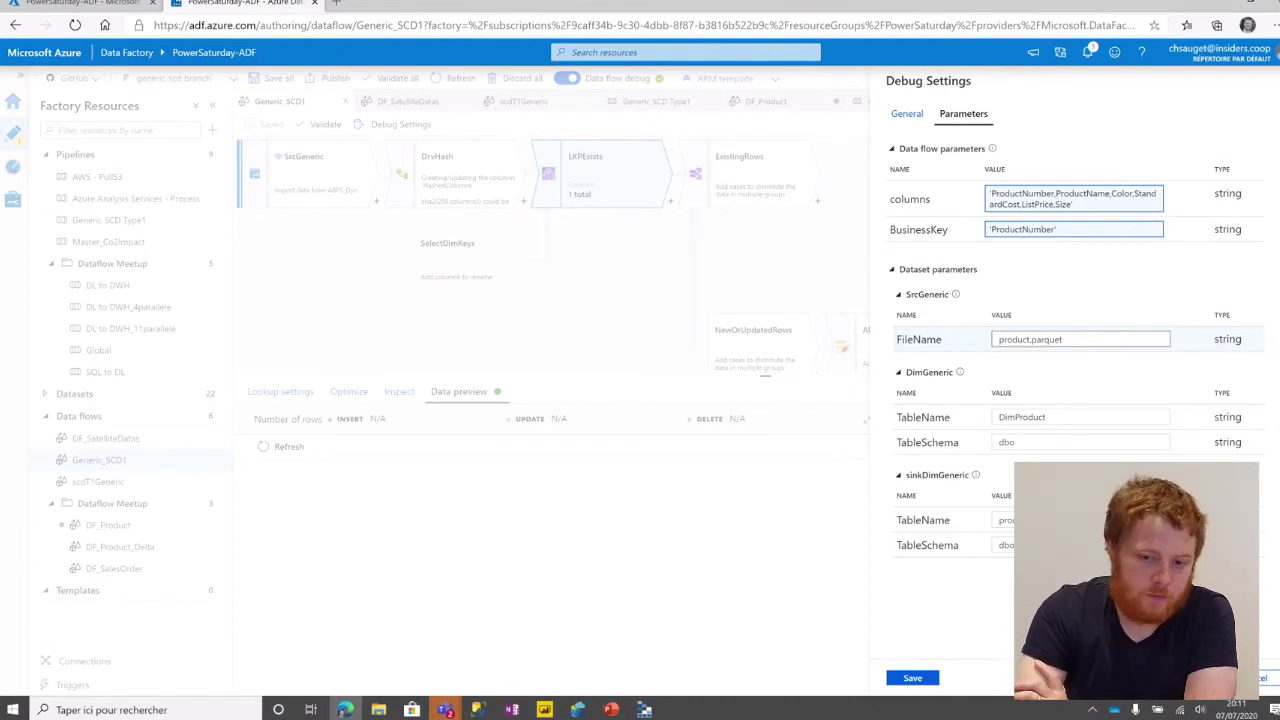
{"action": "left_click", "coordinate": [1240, 678]}
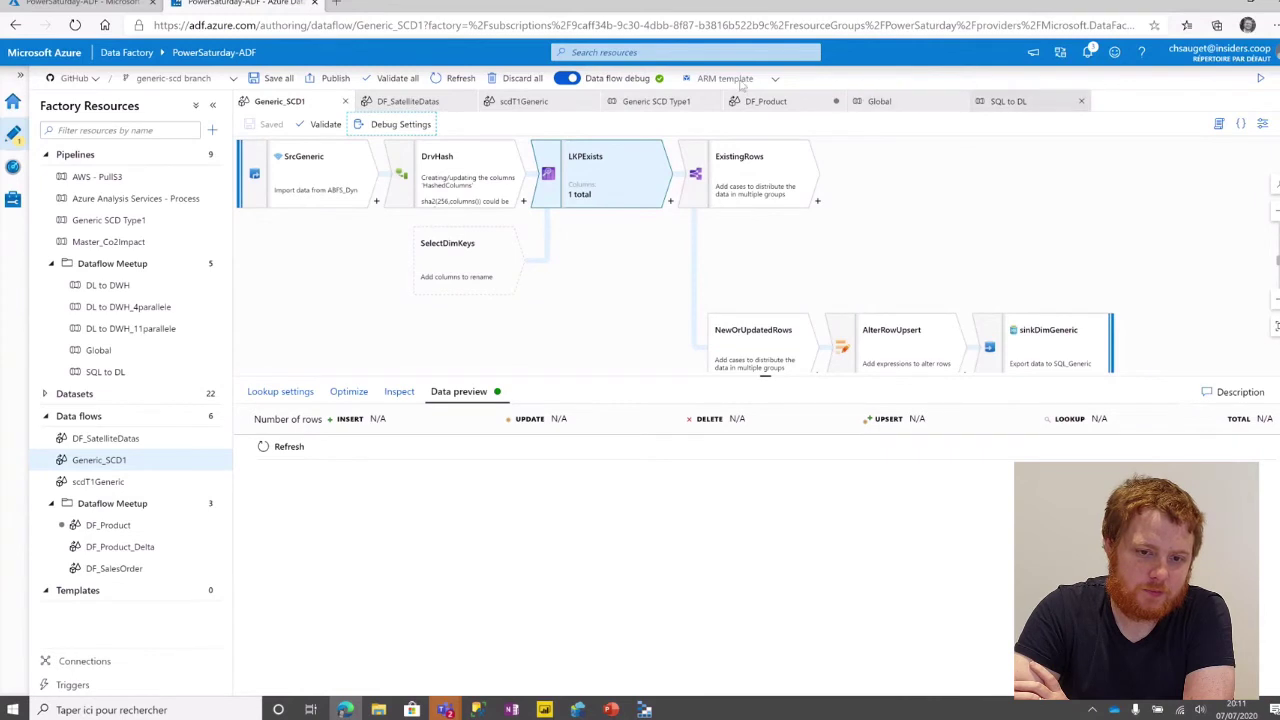
Return to the Generic SCD Type1 pipeline and examine the dataset parameters and compute settings of the Generic_SCD1 activity
{"action": "left_click", "coordinate": [533, 104]}
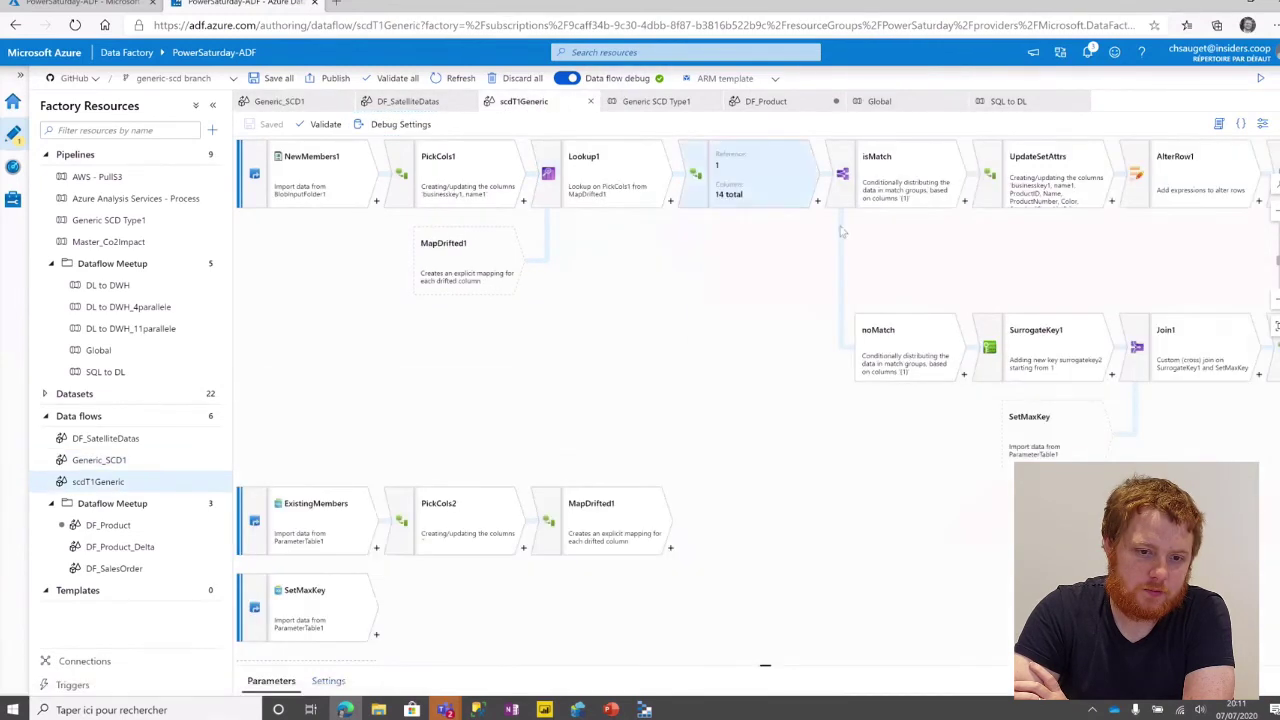
{"action": "left_click", "coordinate": [405, 104]}
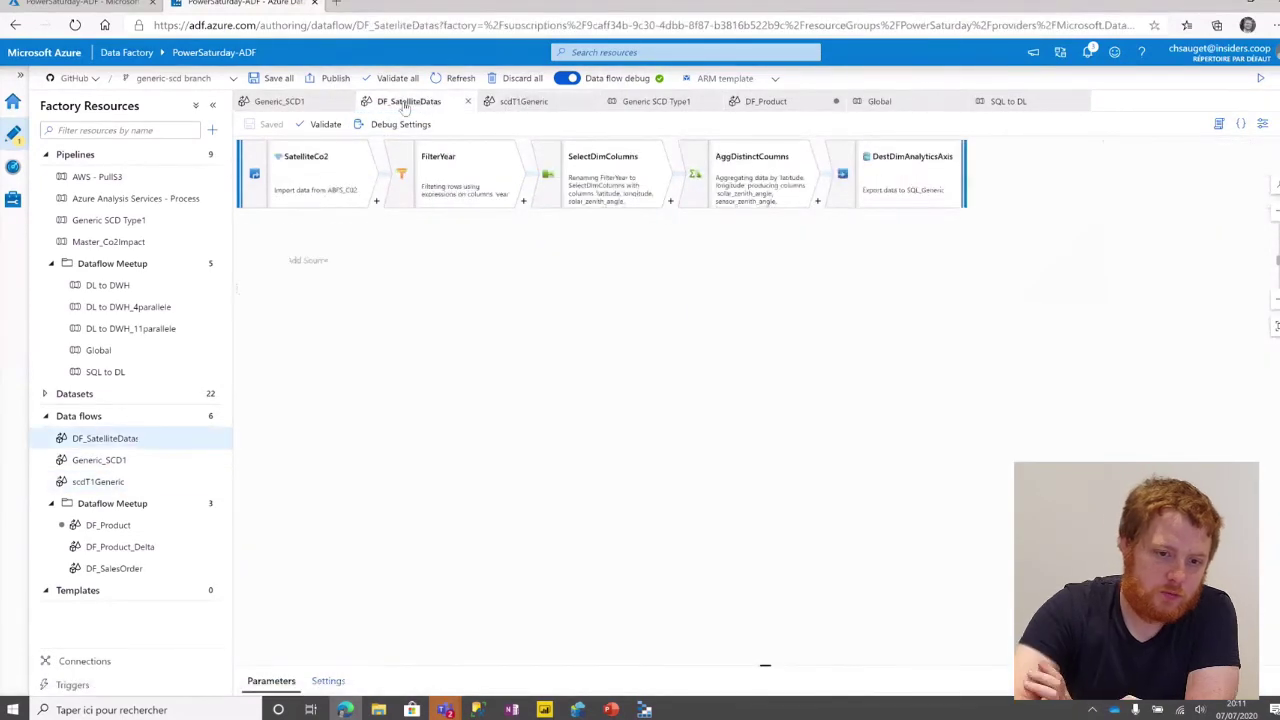
{"action": "left_click", "coordinate": [628, 108]}
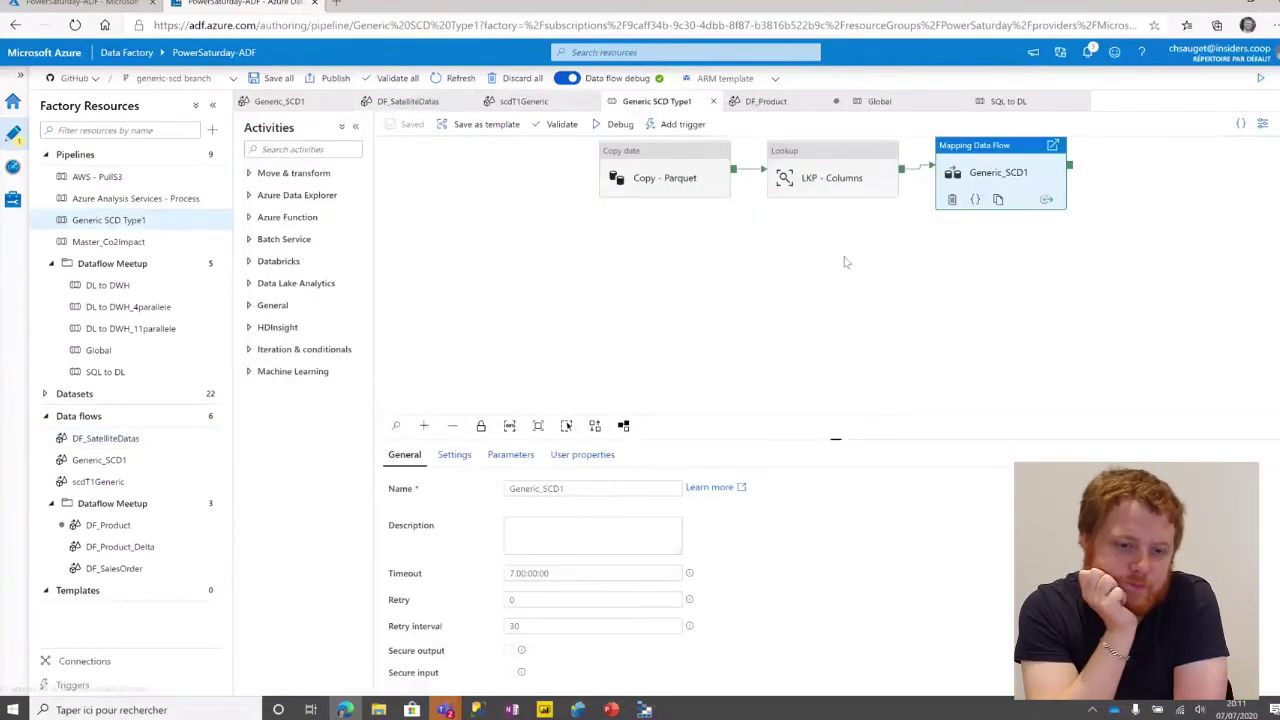
{"action": "left_click", "coordinate": [454, 458]}
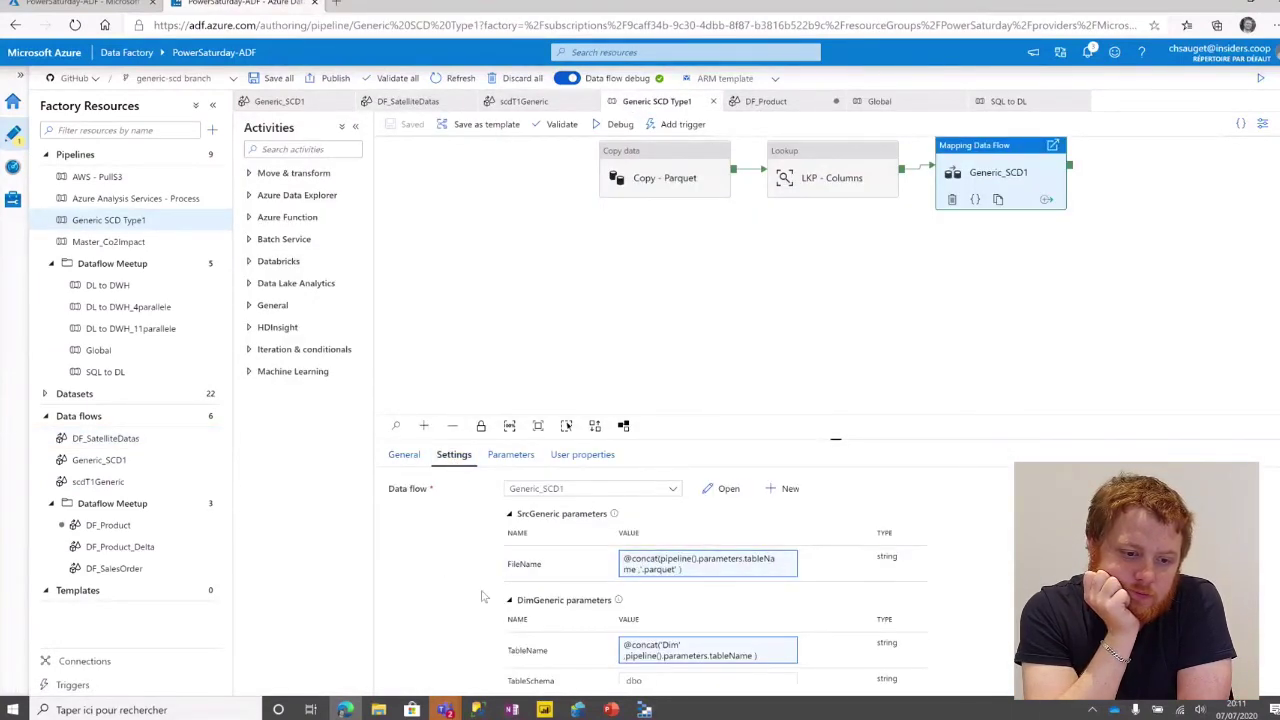
{"action": "scroll", "coordinate": [481, 597], "scroll_direction": "down", "scroll_amount": 3}
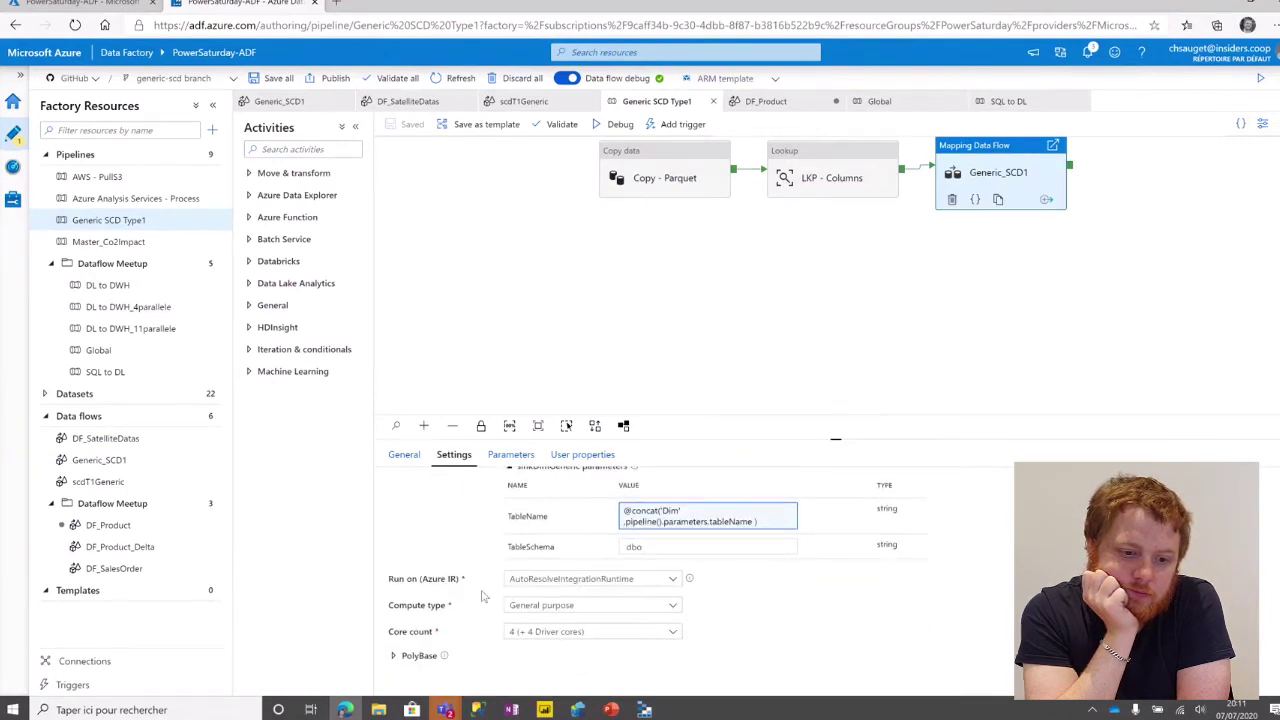
{"action": "scroll", "coordinate": [481, 597], "scroll_direction": "up", "scroll_amount": 2}
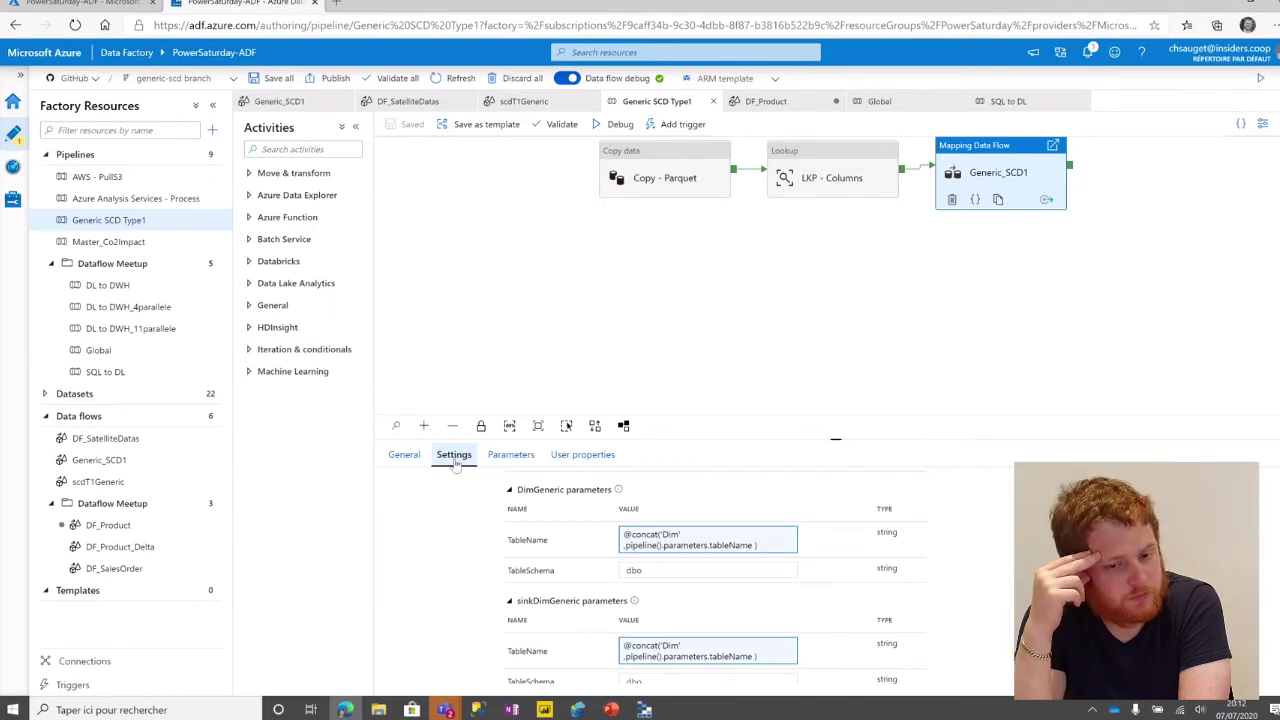
Open the JSON code of the Generic SCD Type1 pipeline and highlight the Copy - Parquet timeout property, comparing with the Default values slide
{"action": "key", "text": "alt+Tab"}
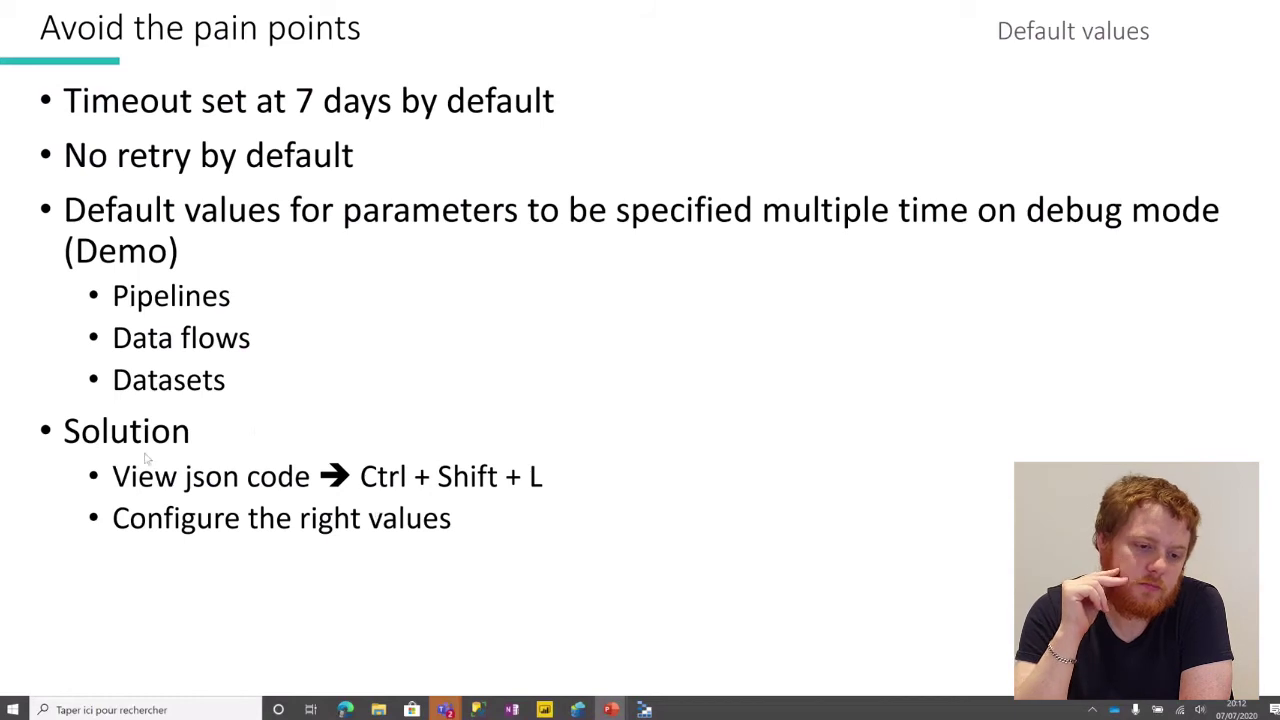
{"action": "key", "text": "alt+Tab"}
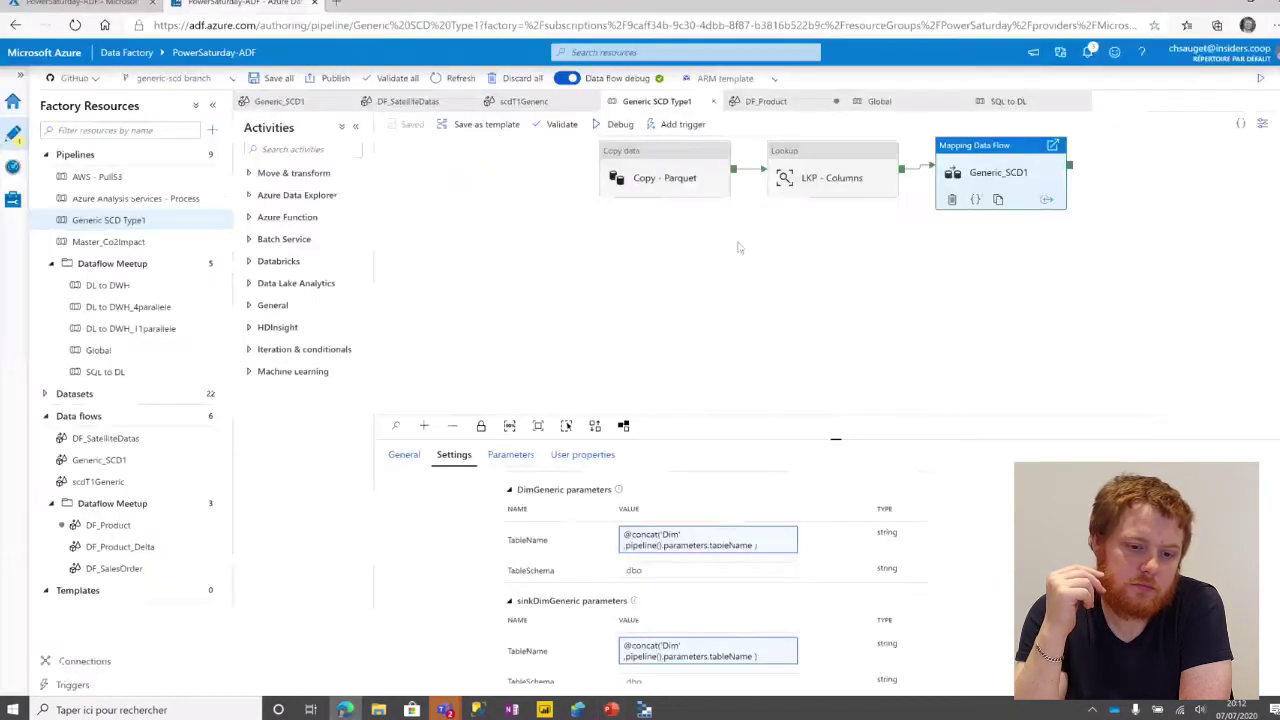
{"action": "left_click", "coordinate": [1242, 124]}
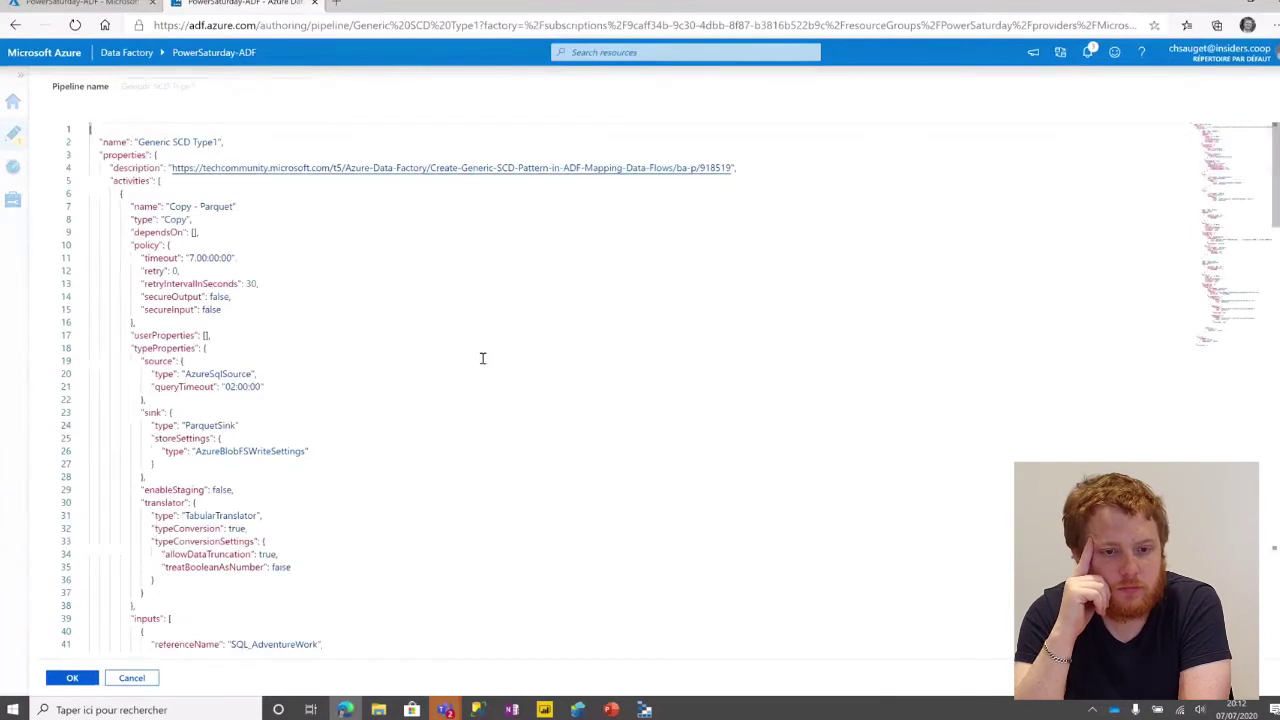
{"action": "double_click", "coordinate": [150, 259]}
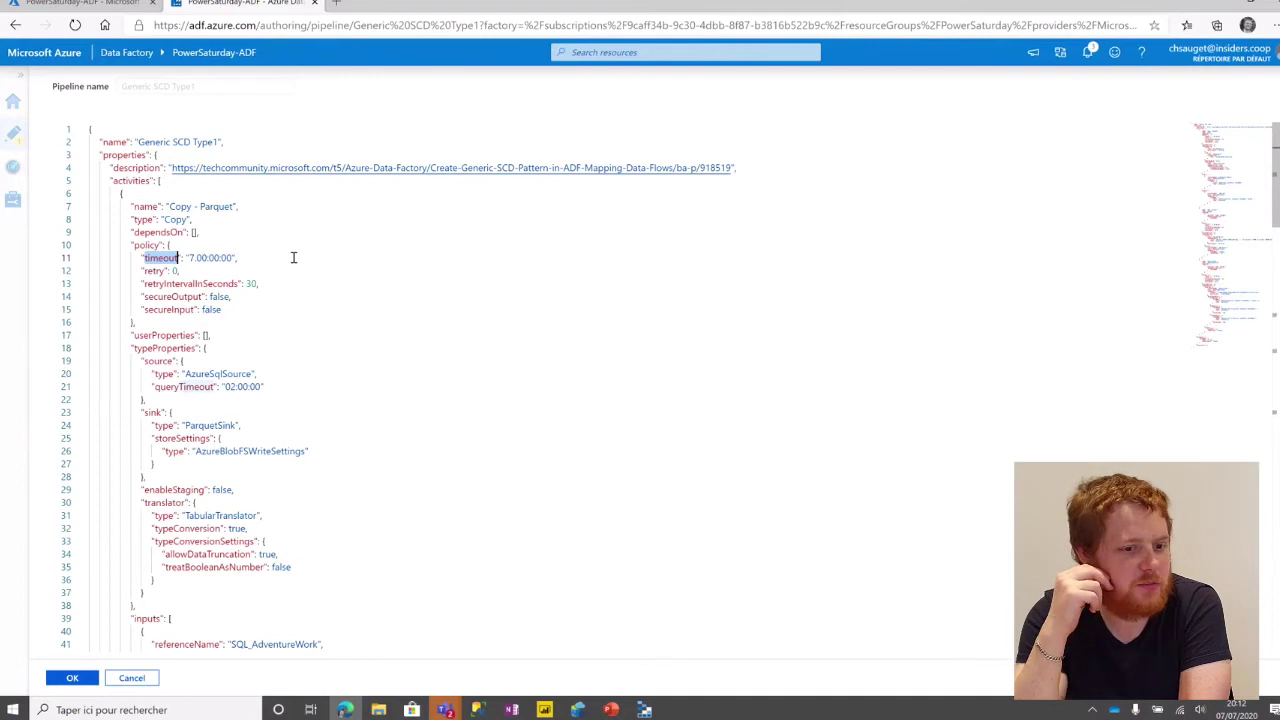
{"action": "key", "text": "alt+Tab"}
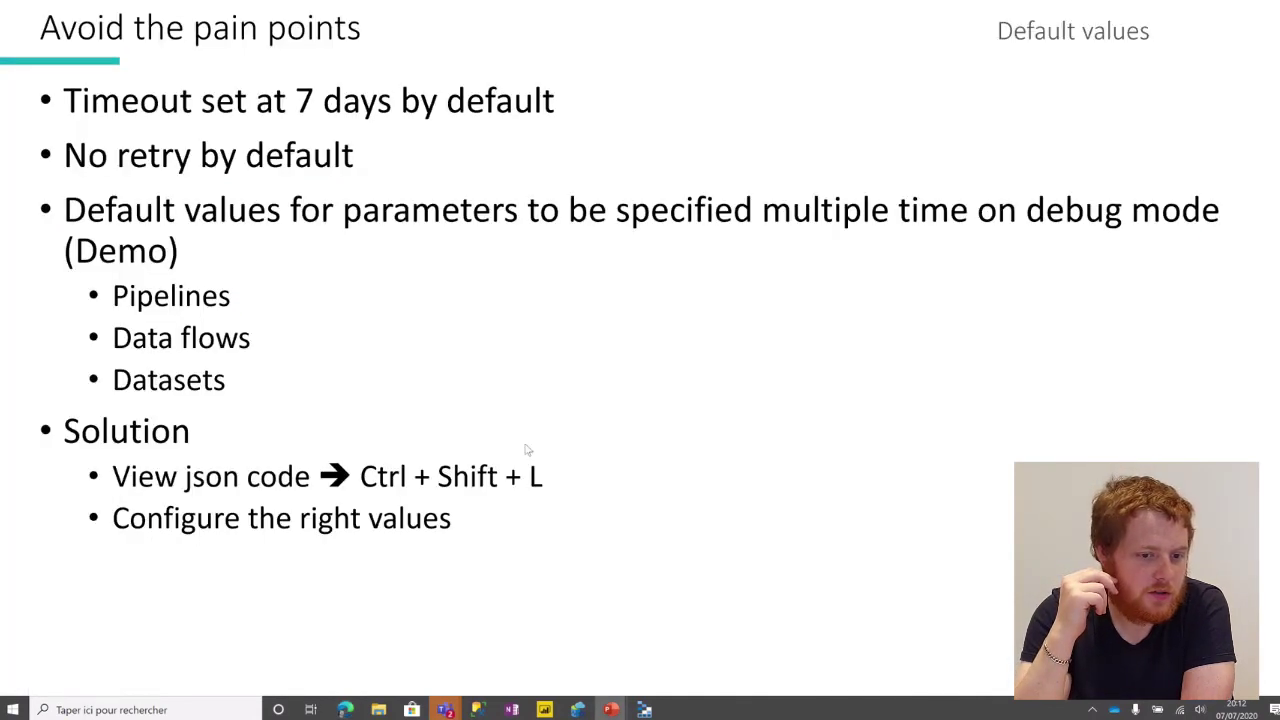
{"action": "key", "text": "alt+Tab"}
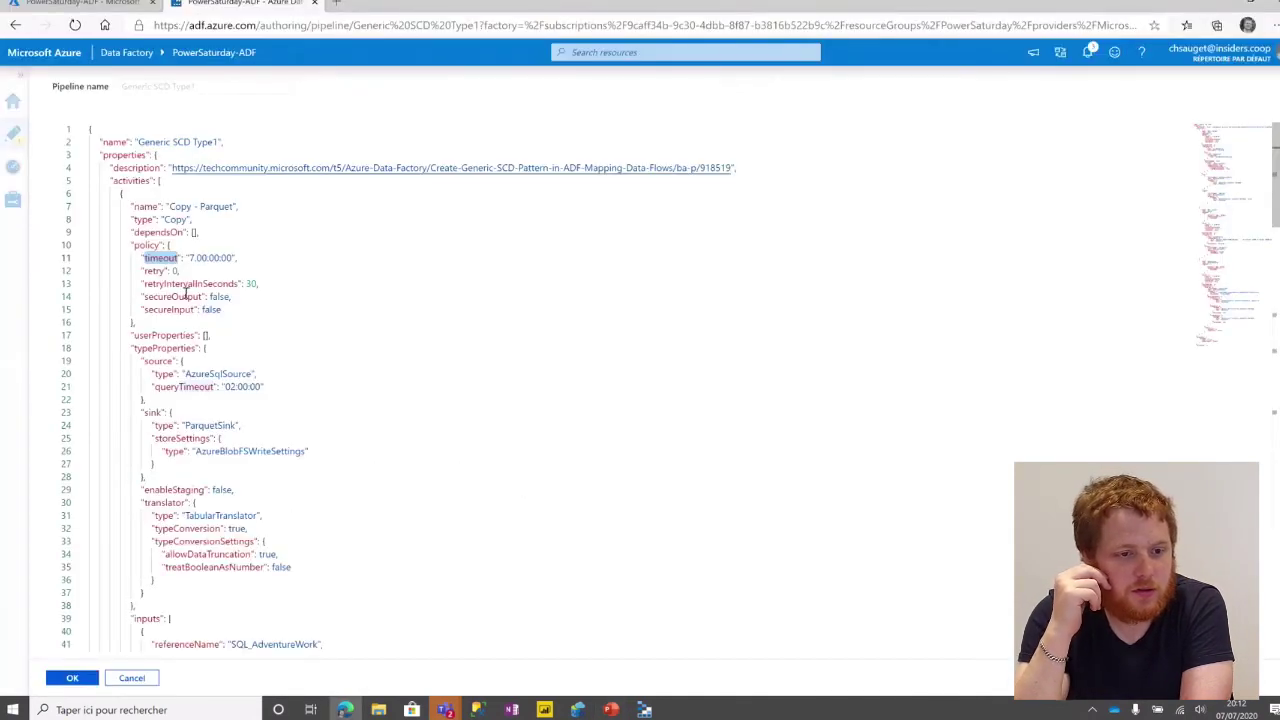
Select all occurrences of "timeout" in the pipeline JSON and overwrite them simultaneously with "timeout"
{"action": "key", "text": "ctrl+f"}
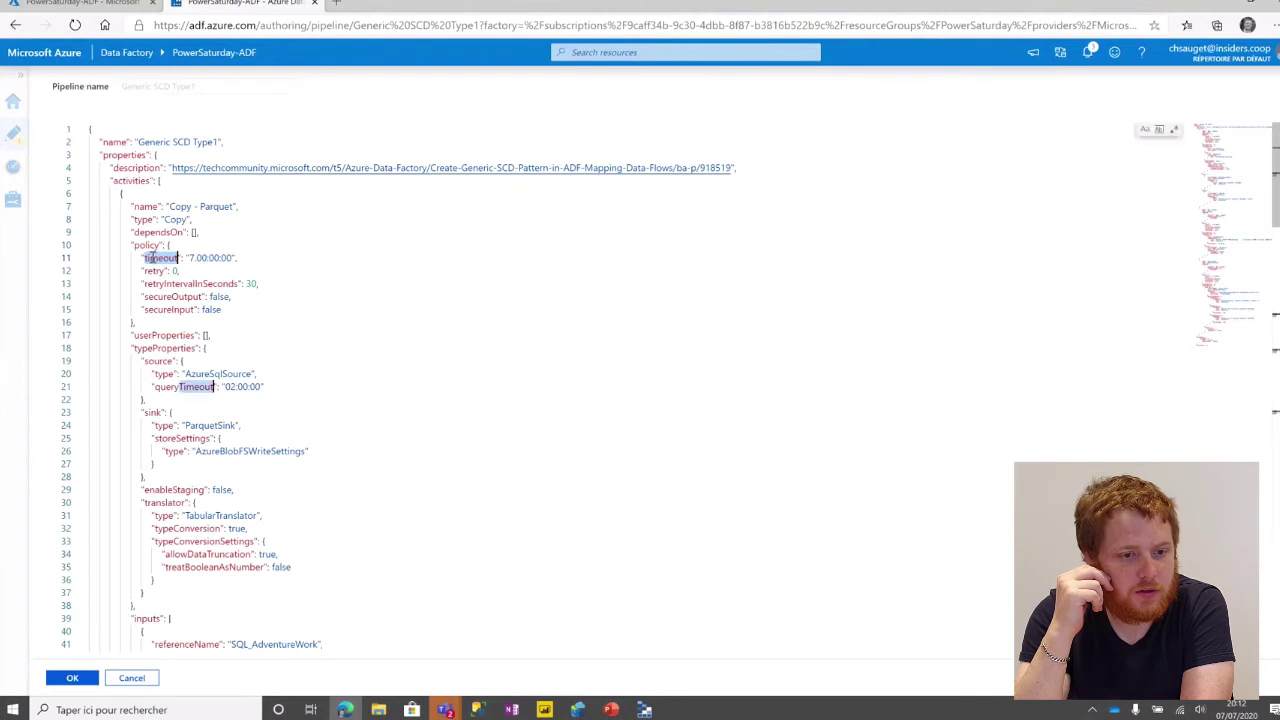
{"action": "key", "text": "alt+Return"}
{"action": "key", "text": "Escape"}
{"action": "type", "text": "timeout"}
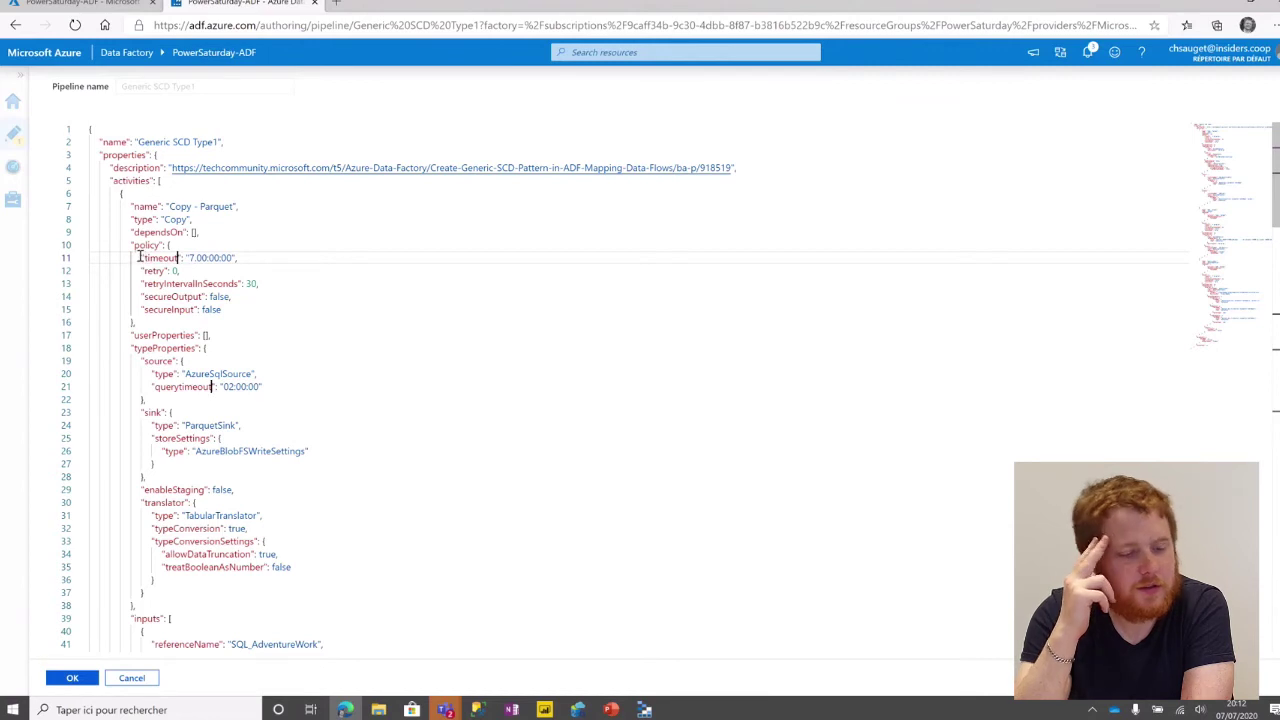
Highlight the Copy - Parquet timeout line, then discard the JSON edits and return to the PowerPoint slide
{"action": "left_click_drag", "start_coordinate": [140, 258], "coordinate": [252, 258]}
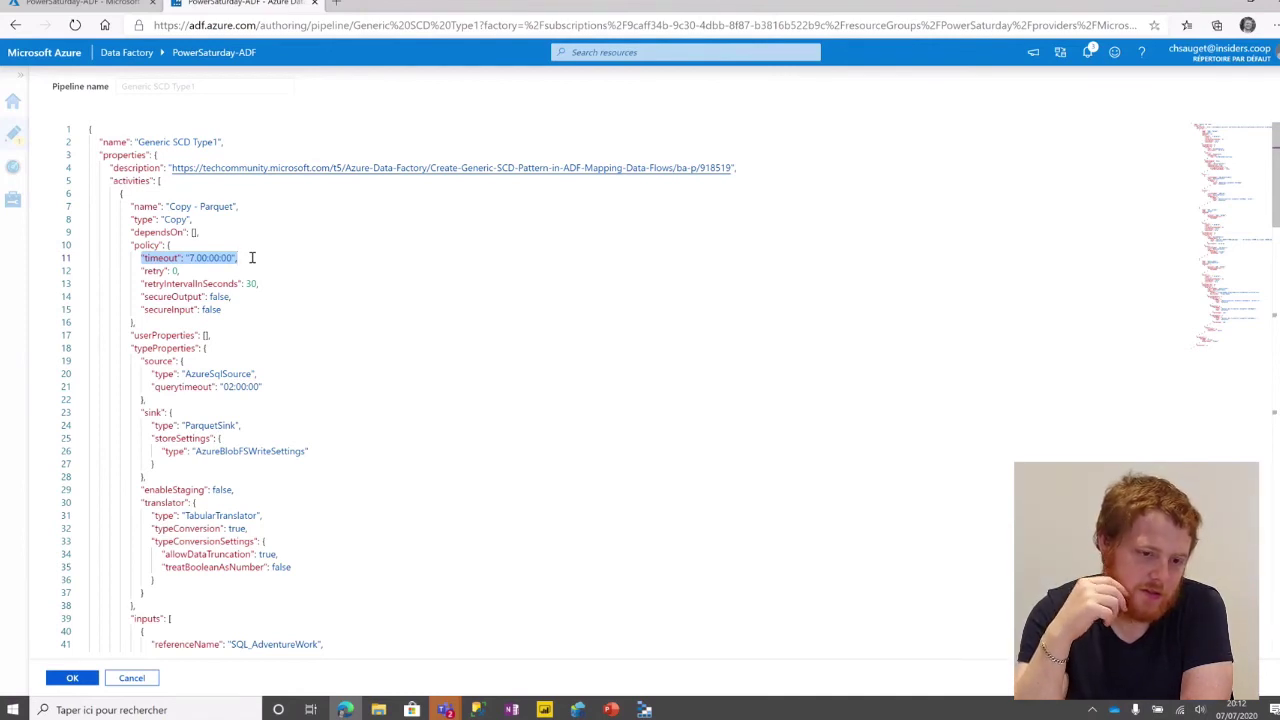
{"action": "left_click", "coordinate": [130, 679]}
{"action": "key", "text": "alt+Tab"}
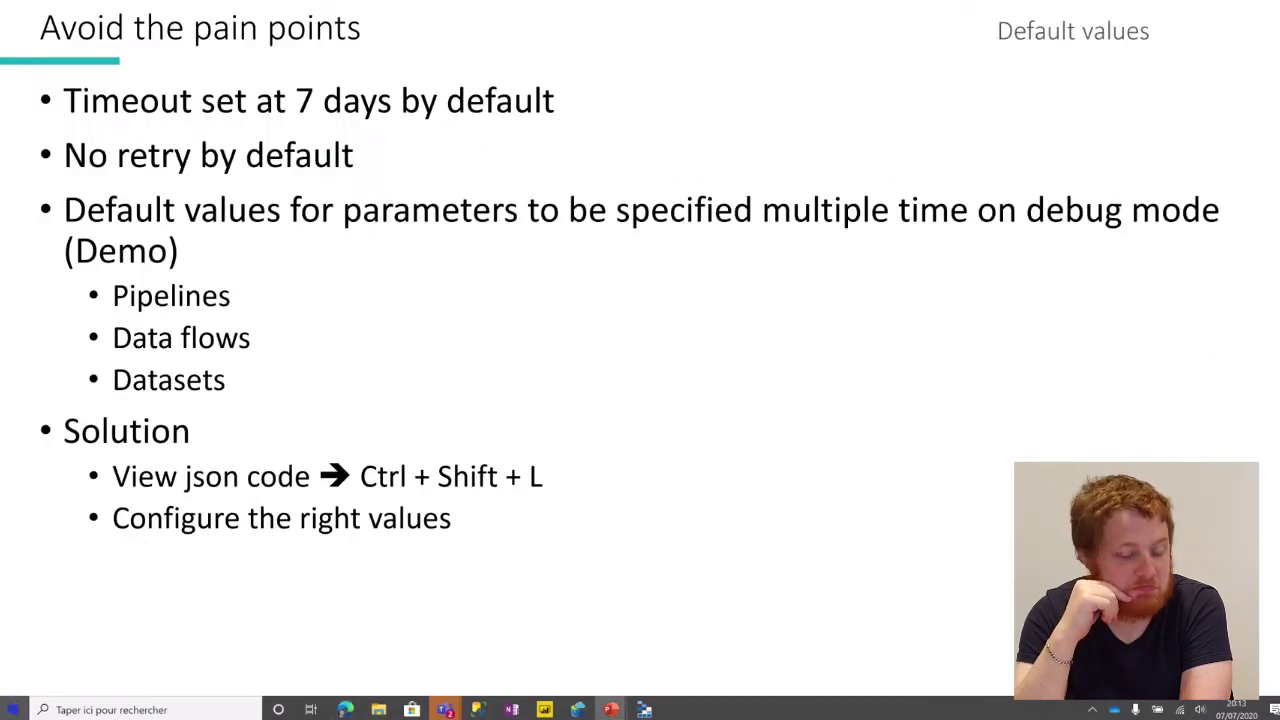